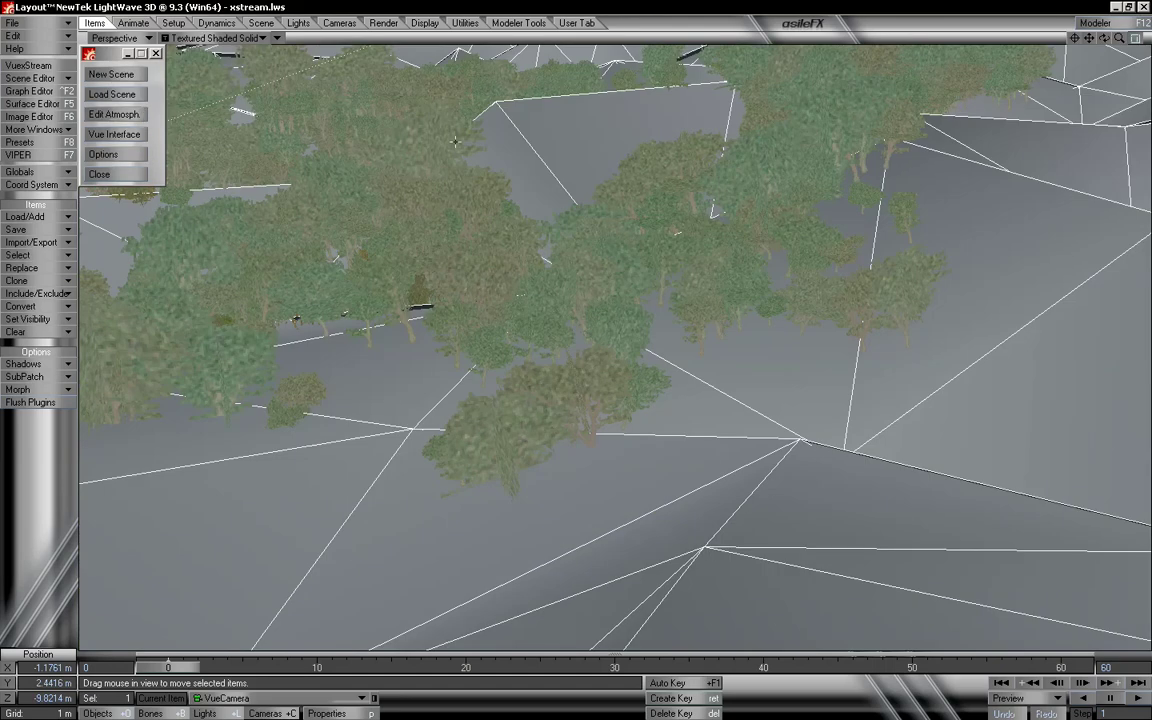
# Inspect the Vue terrain and its trees around the camera from several angles and distances in the perspective view.
pyautogui.moveTo(1090, 38)
pyautogui.mouseDown()
pyautogui.moveTo(1128, 52)
pyautogui.moveTo(1092, 39)
pyautogui.mouseUp()
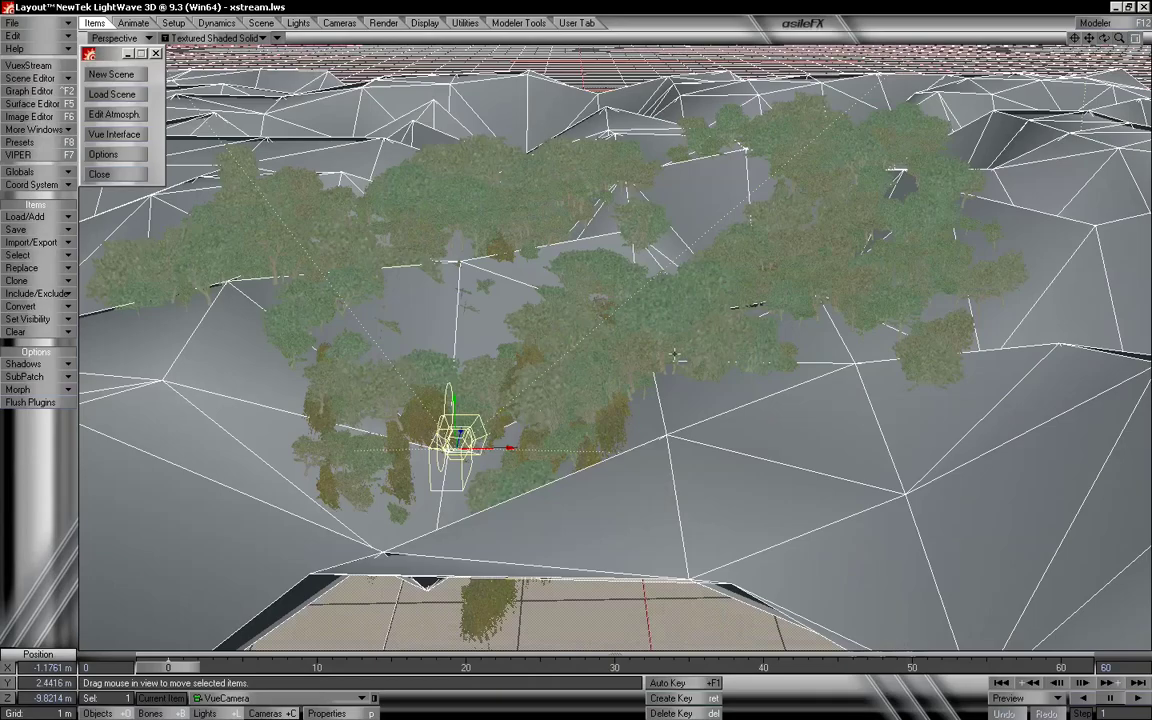
pyautogui.moveTo(1104, 39); pyautogui.dragTo(1104, 43)
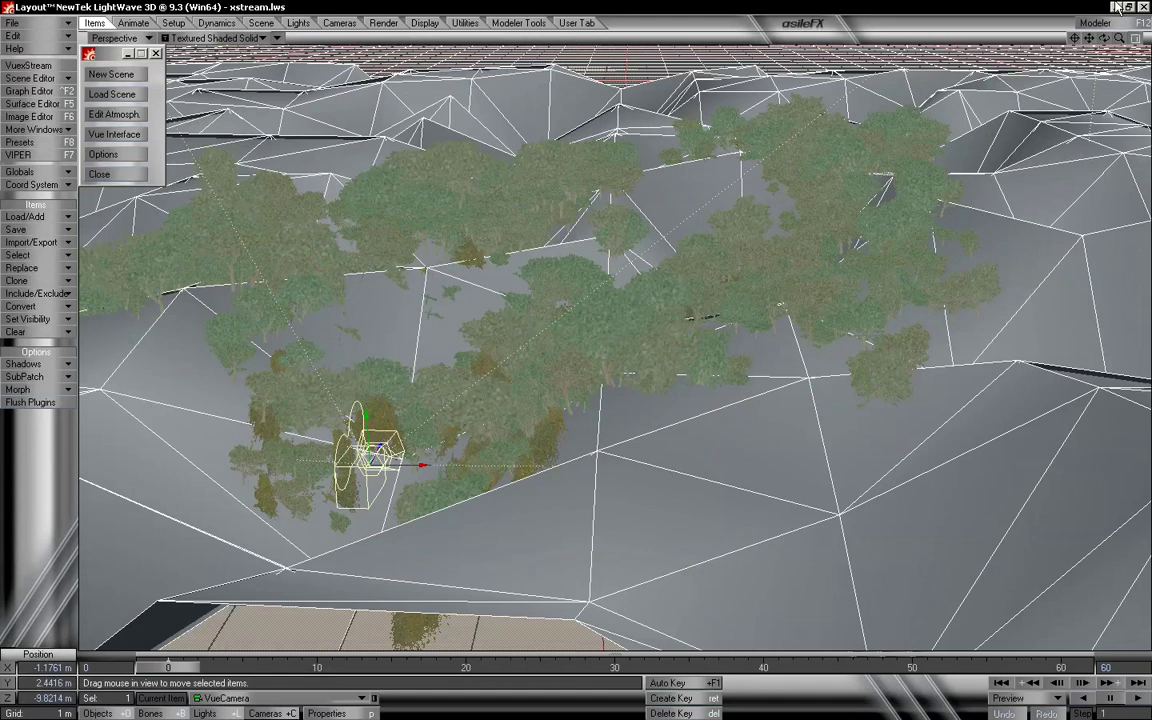
pyautogui.moveTo(1104, 39); pyautogui.dragTo(1104, 40)
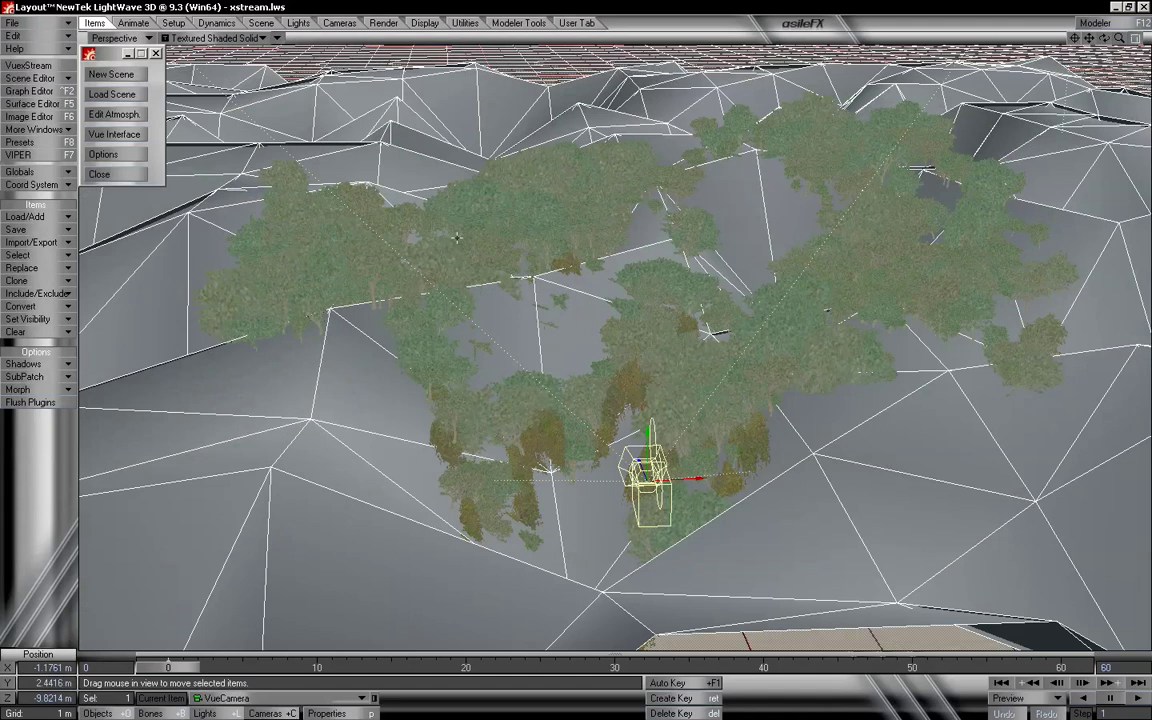
pyautogui.moveTo(1119, 39); pyautogui.dragTo(786, 202)
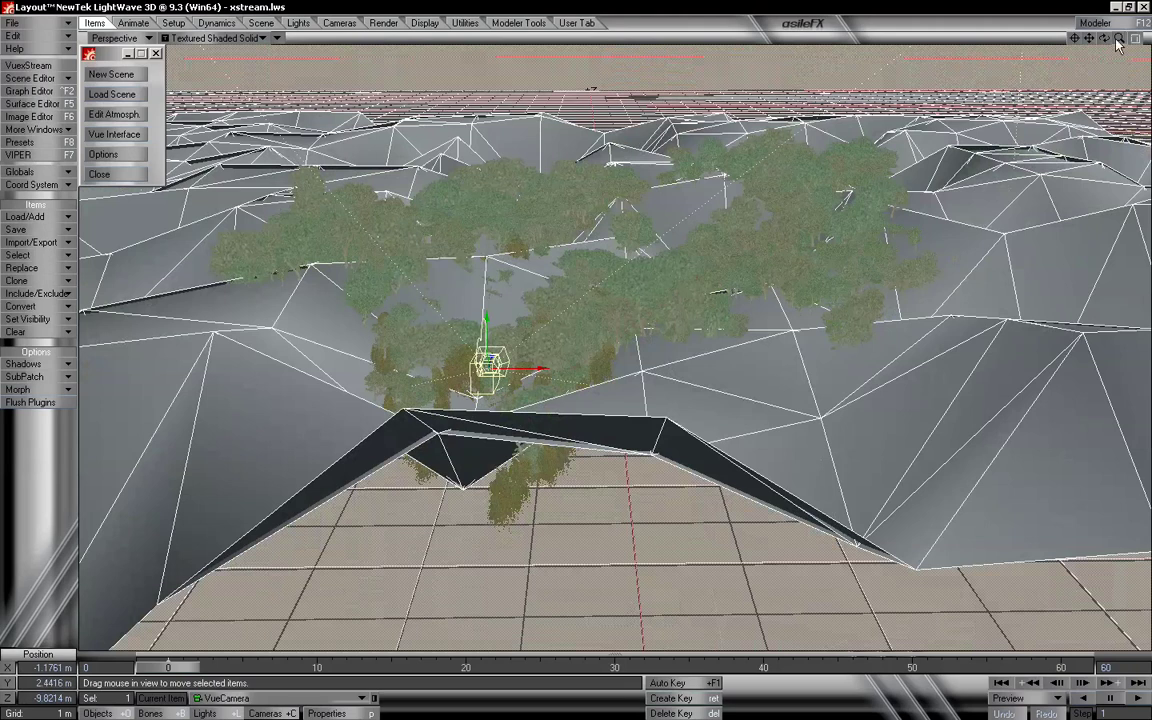
pyautogui.moveTo(1104, 38)
pyautogui.mouseDown()
pyautogui.moveTo(1104, 75)
pyautogui.moveTo(1100, 58)
pyautogui.mouseUp()
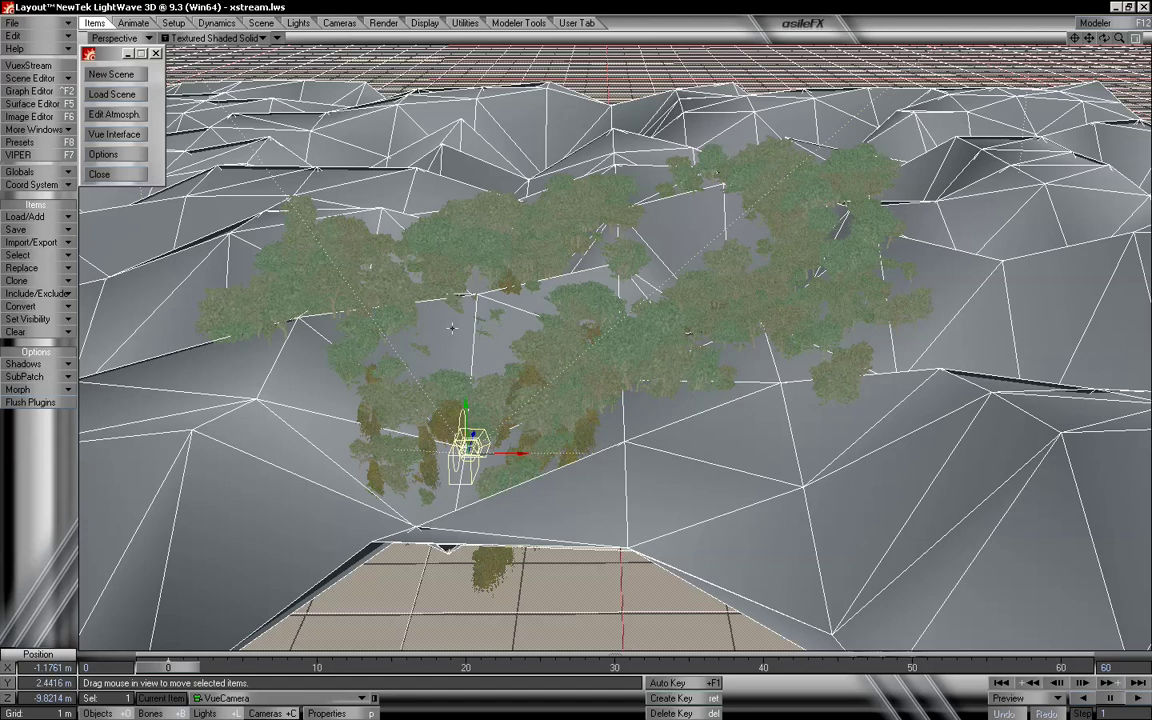
pyautogui.moveTo(1119, 38)
pyautogui.mouseDown()
pyautogui.moveTo(1146, 38)
pyautogui.moveTo(1098, 38)
pyautogui.mouseUp()
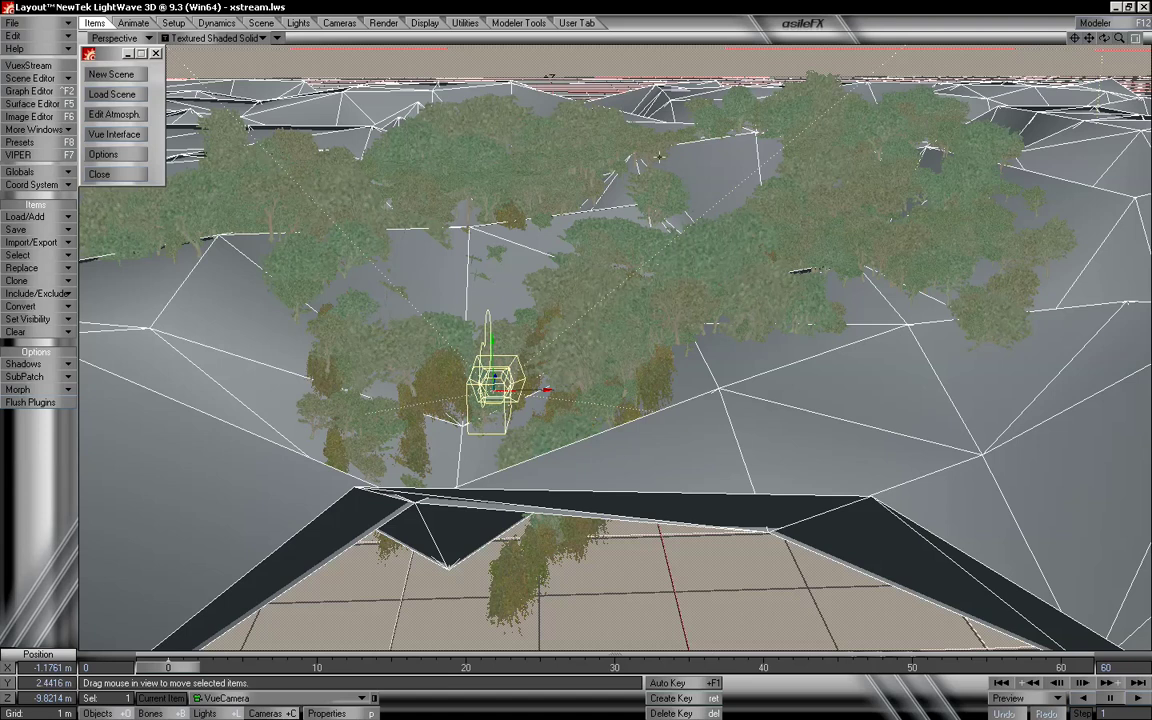
# Raise the Vue scene's global scale ratio in the xStream options and reframe the enlarged terrain.
pyautogui.click(139, 157)
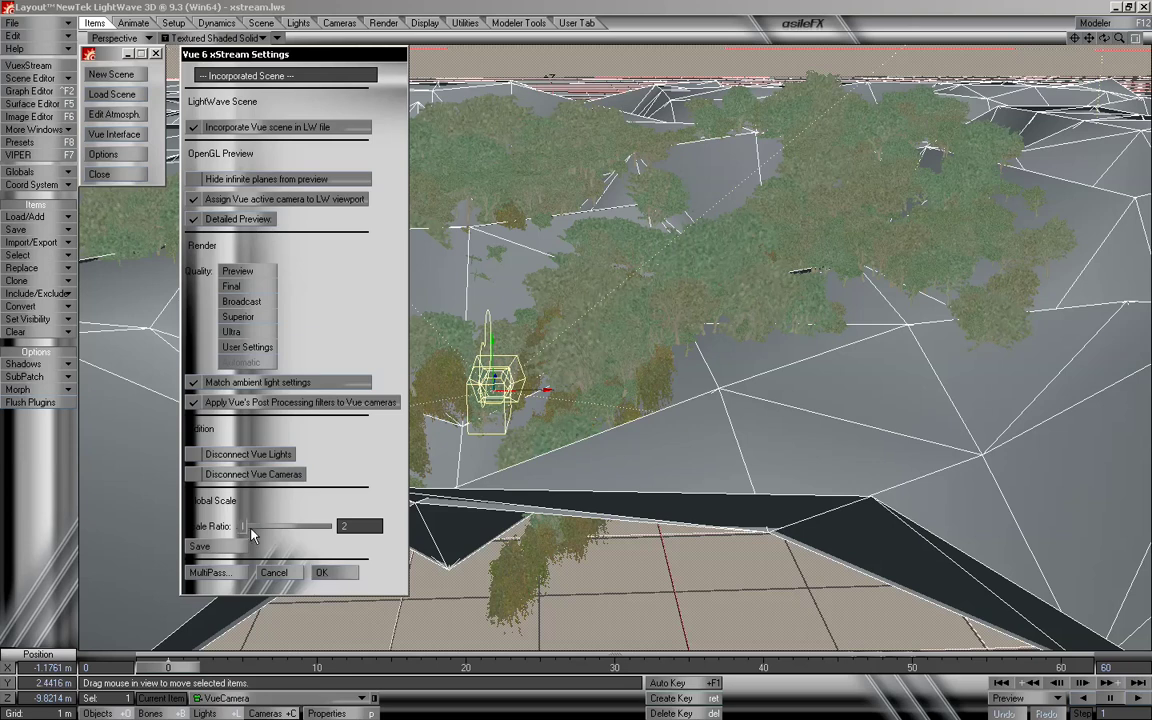
pyautogui.moveTo(241, 530); pyautogui.dragTo(244, 530)
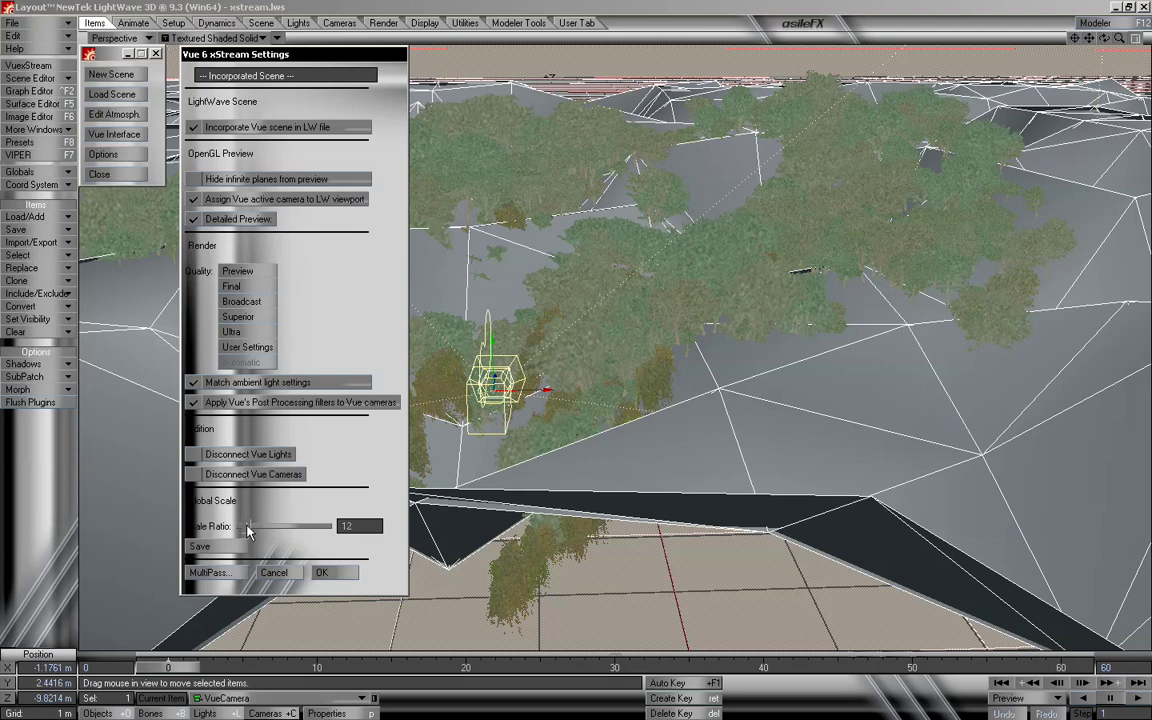
pyautogui.click(325, 572)
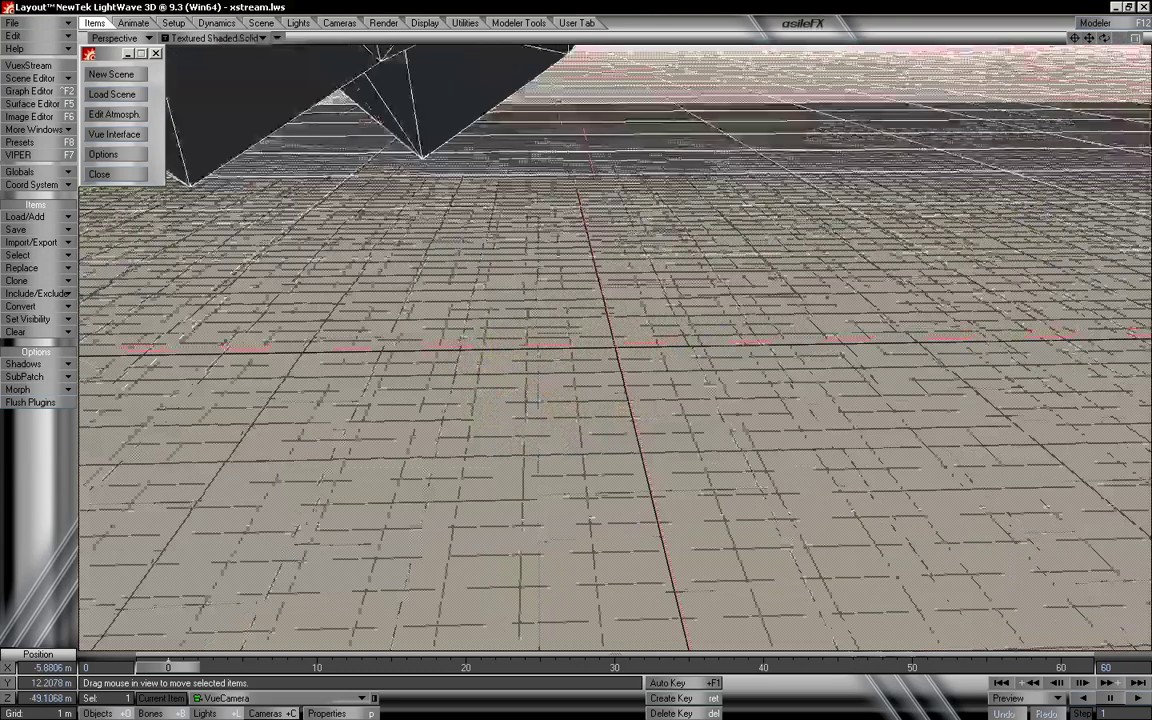
pyautogui.moveTo(1119, 40)
pyautogui.mouseDown()
pyautogui.moveTo(1104, 40)
pyautogui.moveTo(1119, 42)
pyautogui.mouseUp()
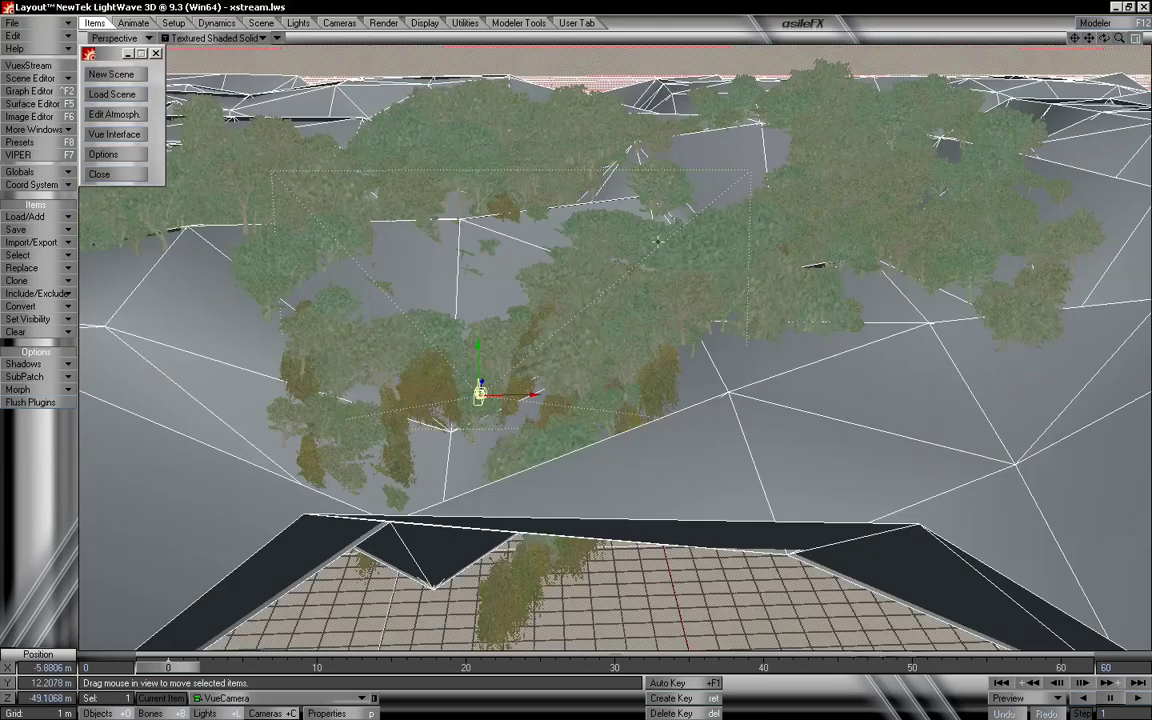
# Check the forest through the Vue camera and return to the perspective view.
pyautogui.click(124, 38)
pyautogui.click(124, 56)
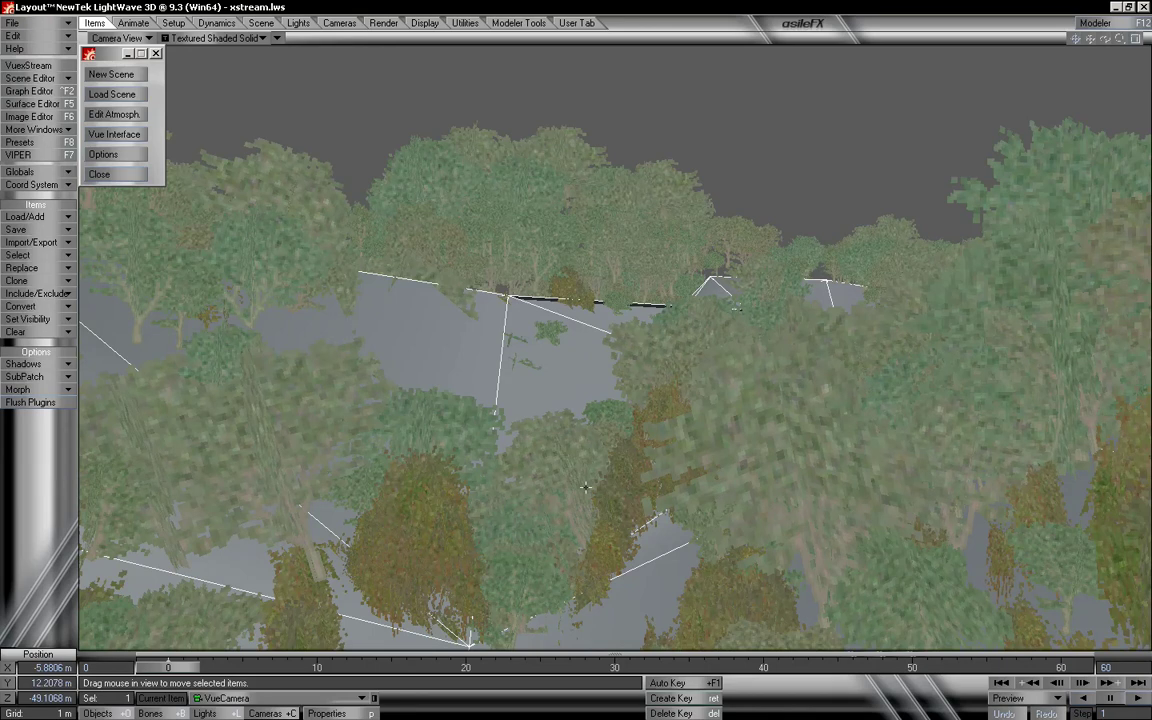
pyautogui.click(117, 38)
pyautogui.click(100, 99)
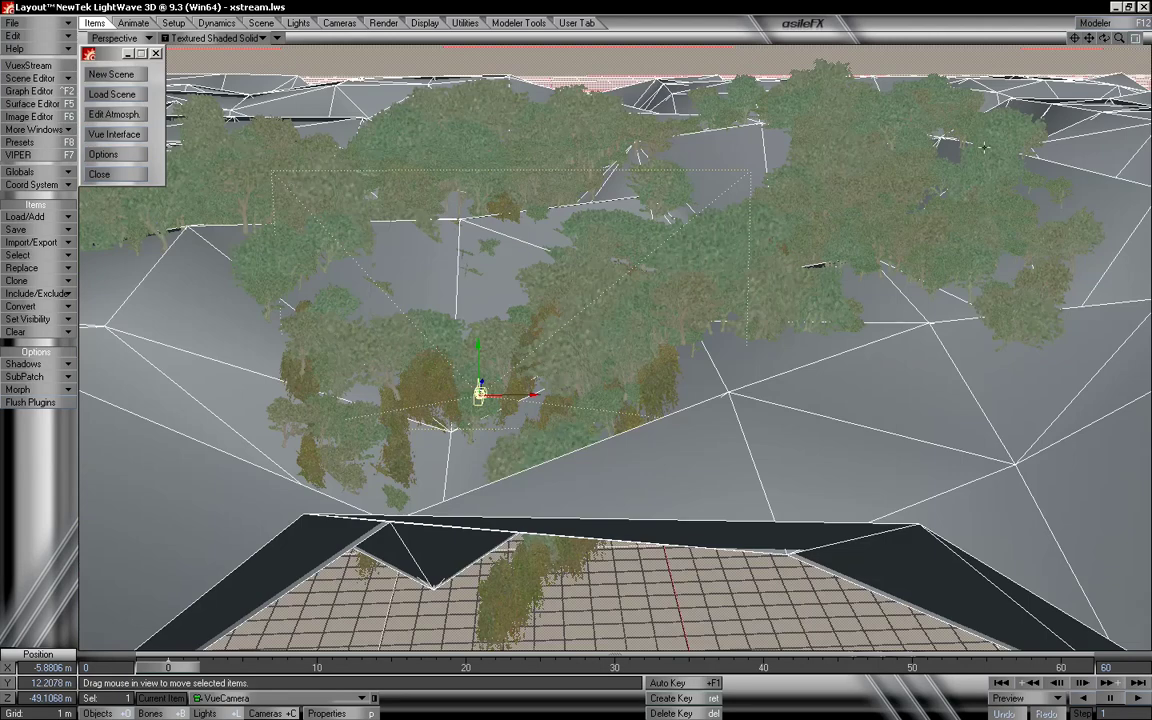
pyautogui.moveTo(1119, 38)
pyautogui.mouseDown()
pyautogui.moveTo(1072, 40)
pyautogui.moveTo(1119, 39)
pyautogui.mouseUp()
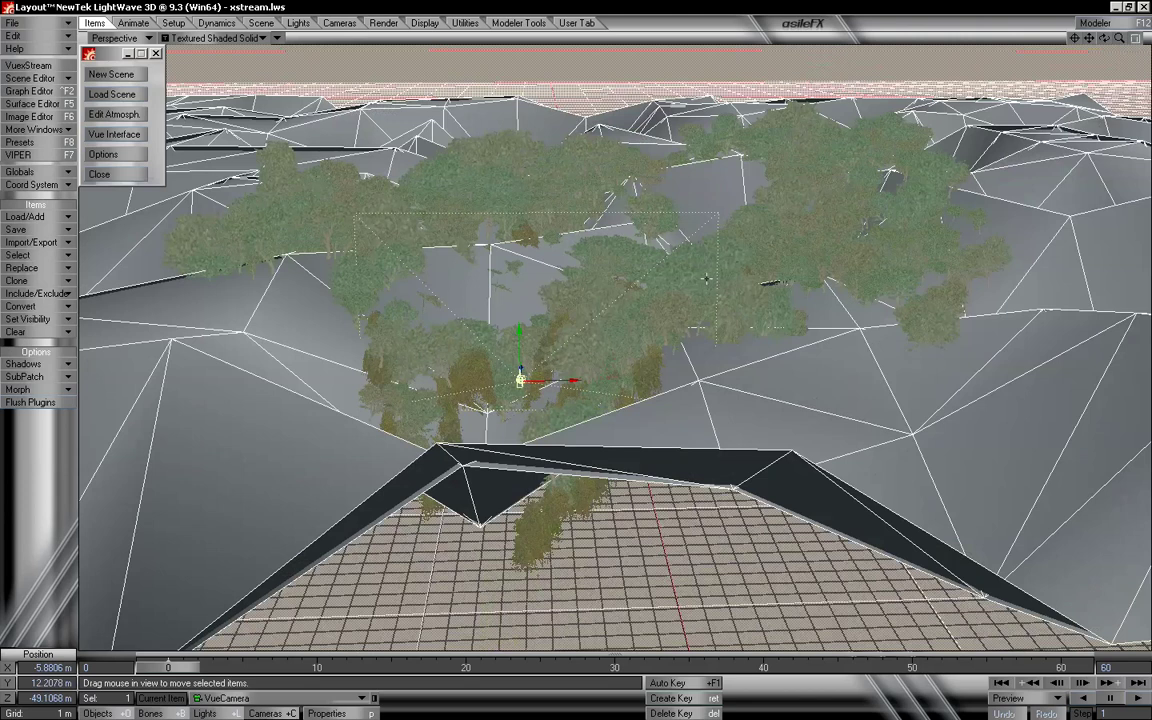
# Set the Vue global scale ratio to 8 in the xStream options and reframe the terrain.
pyautogui.click(105, 155)
pyautogui.moveTo(245, 534); pyautogui.dragTo(246, 528)
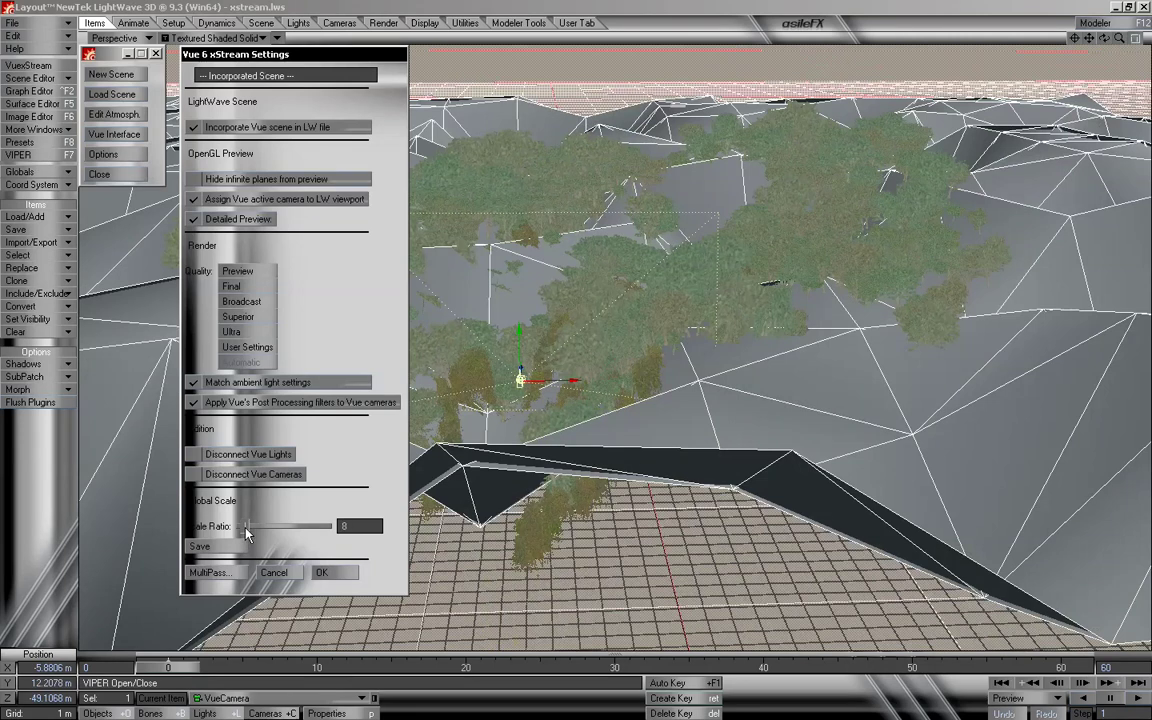
pyautogui.click(329, 577)
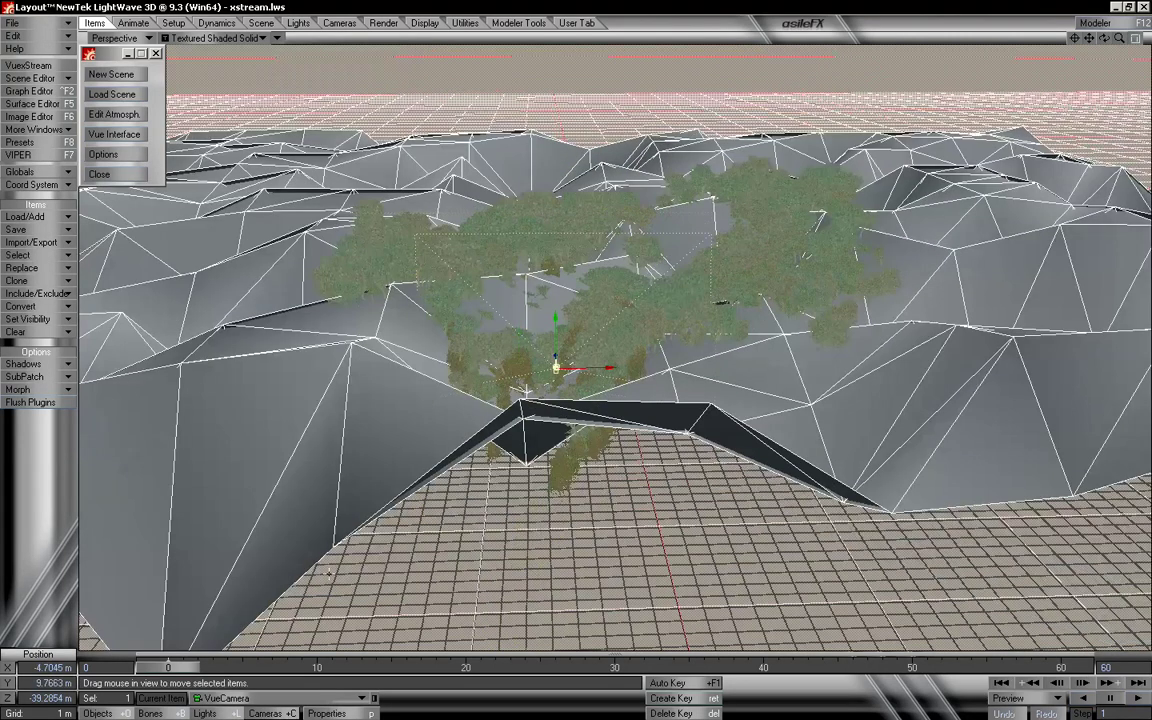
pyautogui.moveTo(1119, 38); pyautogui.dragTo(1135, 38)
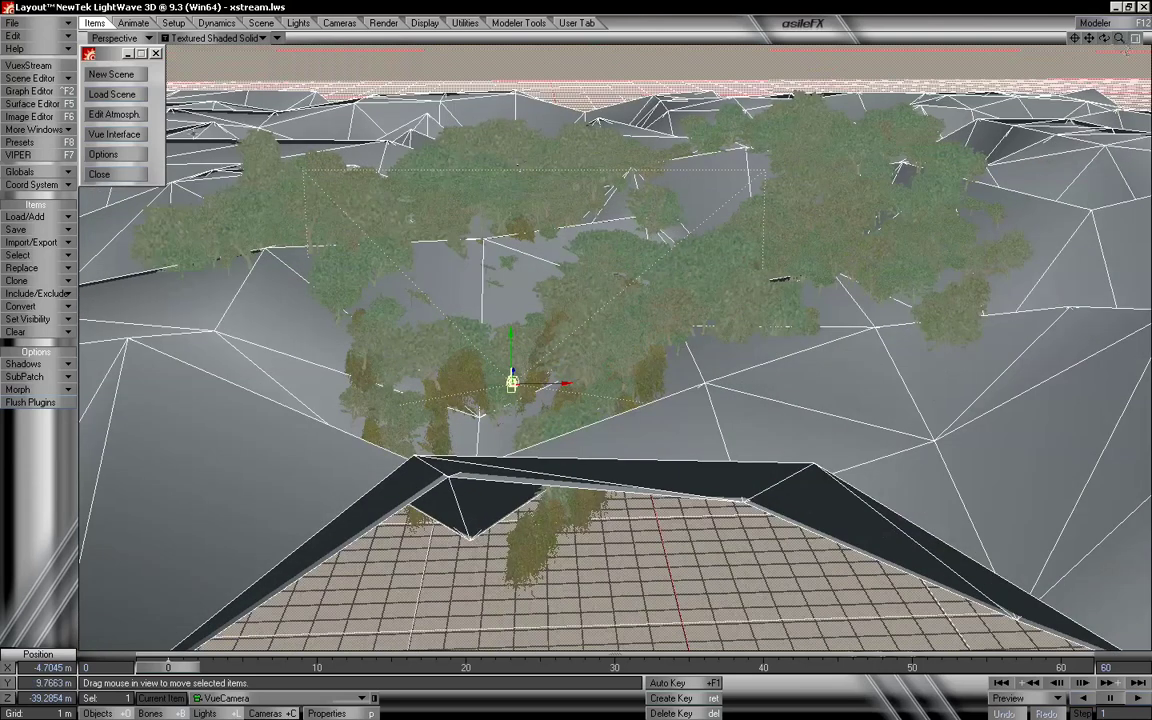
# Lower the Vue global scale ratio to 6 and view the whole terrain.
pyautogui.click(103, 154)
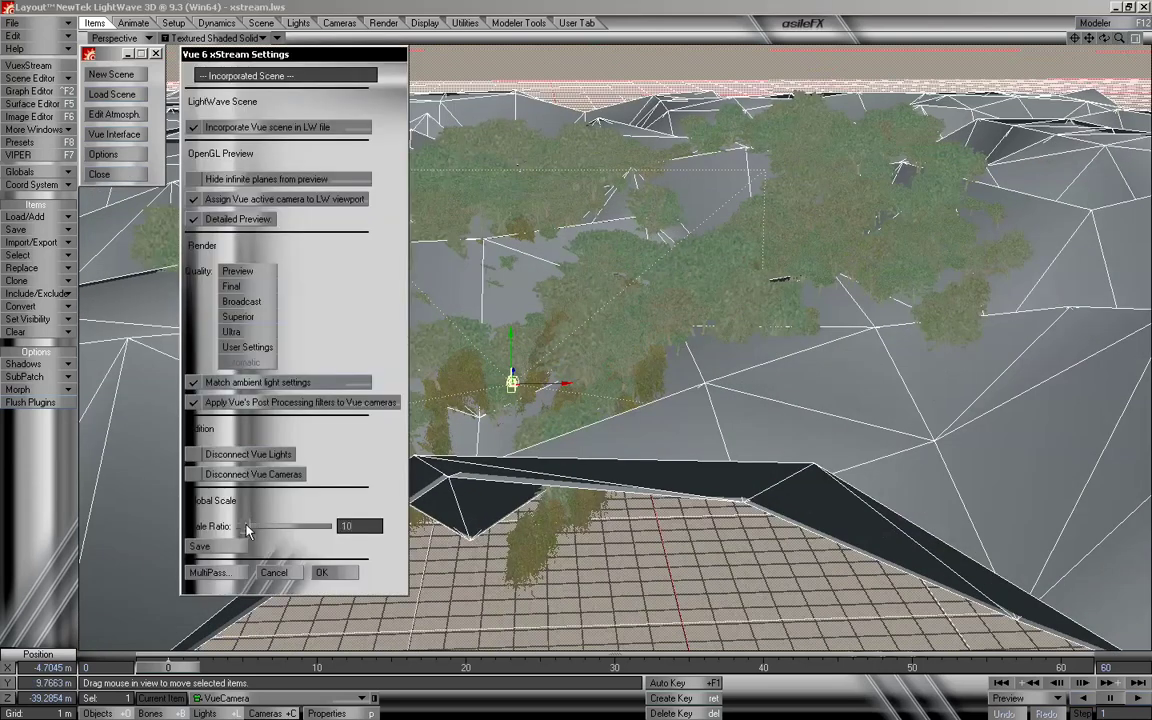
pyautogui.click(321, 572)
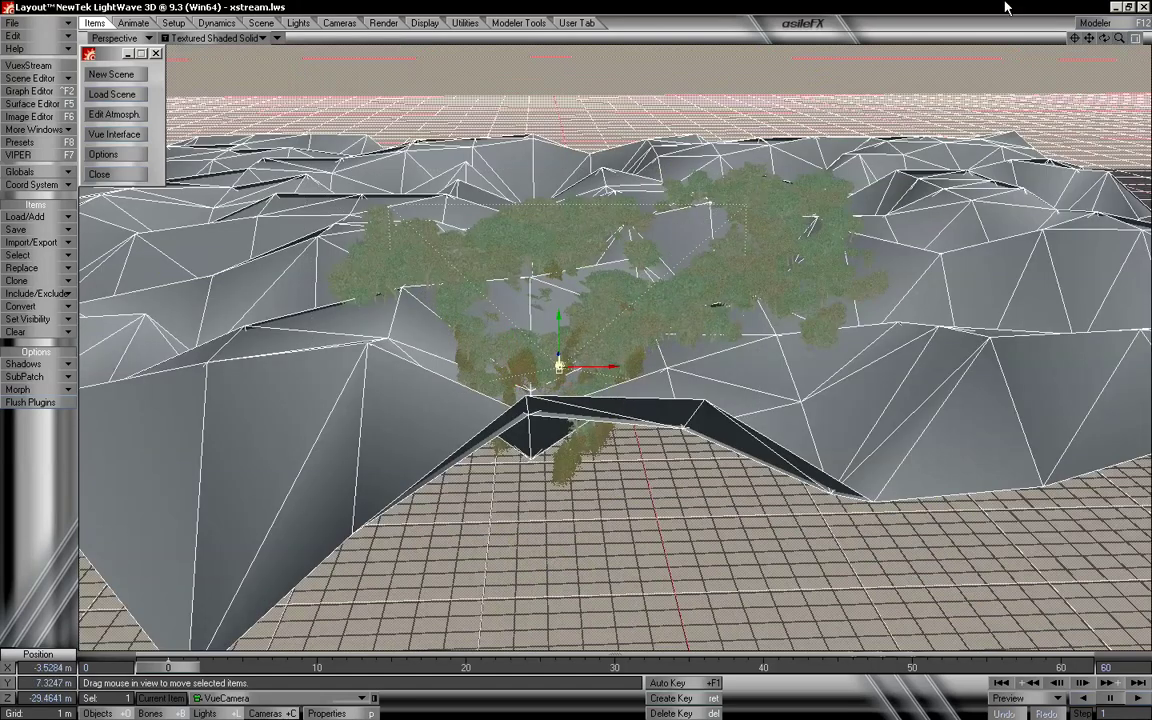
pyautogui.moveTo(1119, 38)
pyautogui.mouseDown()
pyautogui.moveTo(1141, 38)
pyautogui.moveTo(1110, 38)
pyautogui.mouseUp()
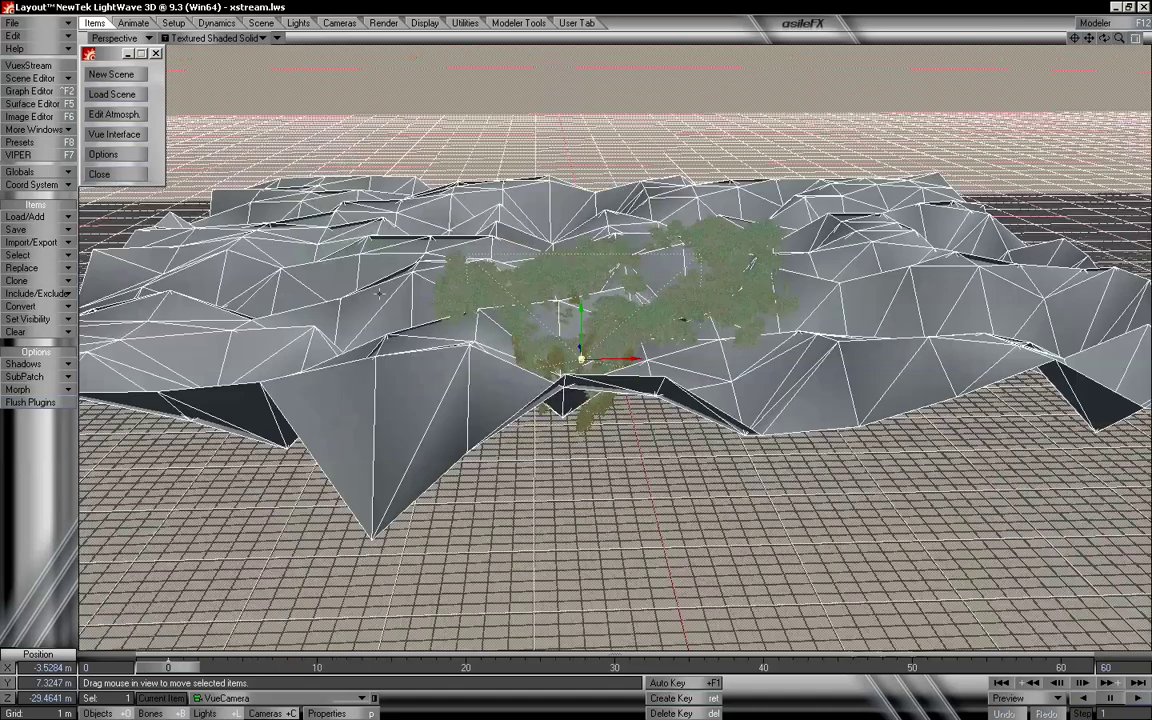
# Enlarge the Vue scene strongly with a much higher global scale ratio in the xStream options.
pyautogui.click(104, 154)
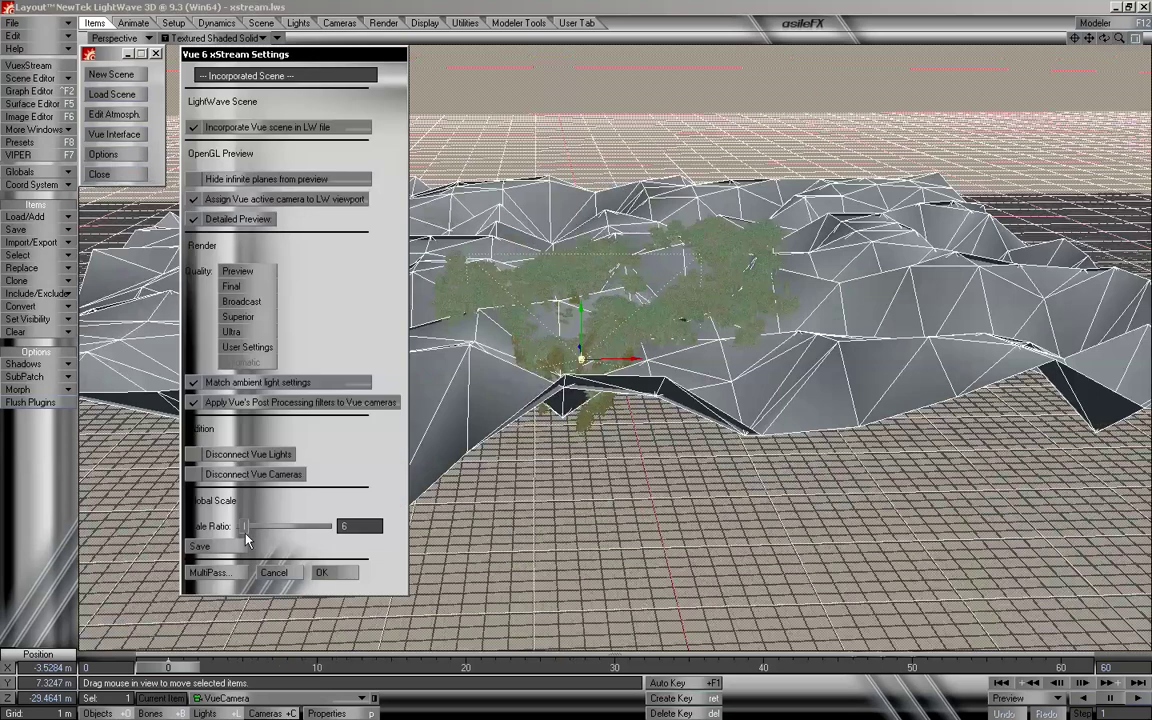
pyautogui.moveTo(251, 527); pyautogui.dragTo(249, 528)
pyautogui.click(320, 571)
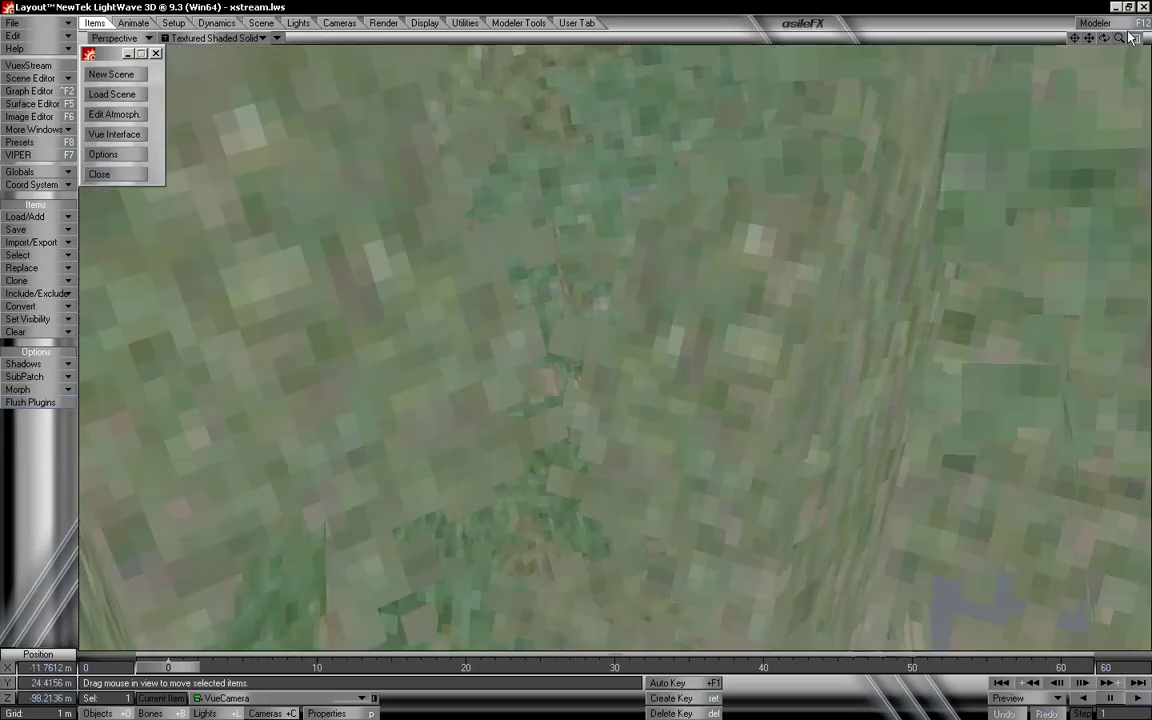
pyautogui.moveTo(1119, 38)
pyautogui.mouseDown()
pyautogui.moveTo(1075, 38)
pyautogui.moveTo(1119, 38)
pyautogui.mouseUp()
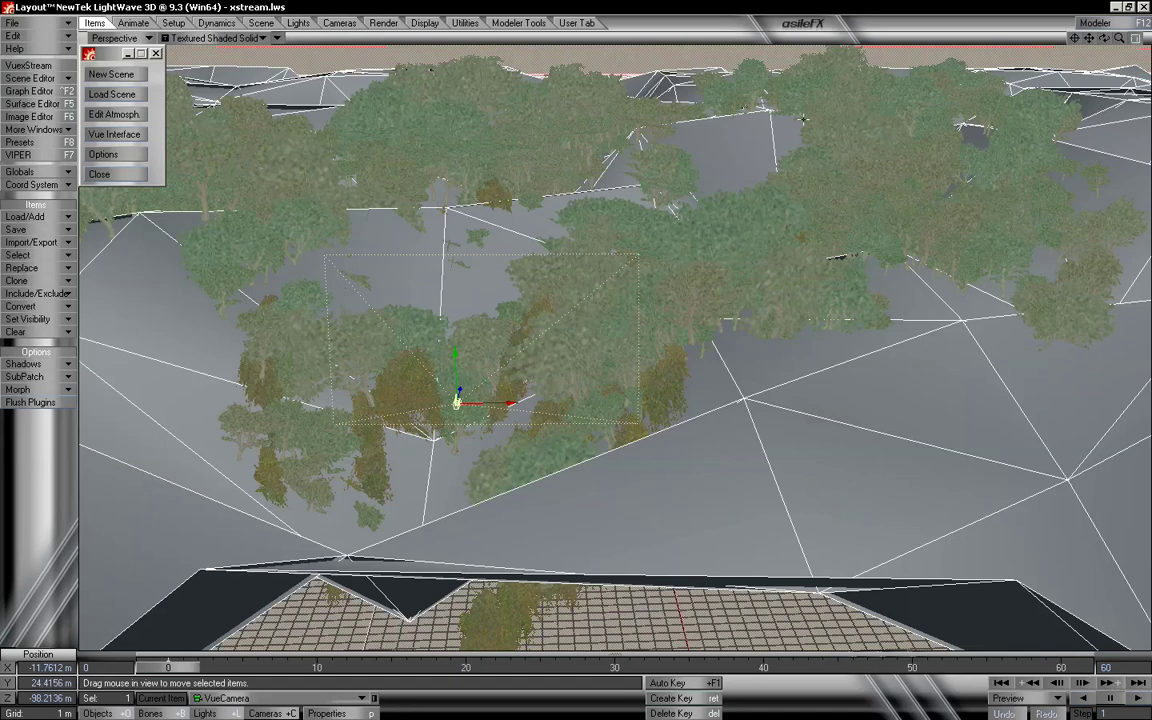
# Try larger and smaller grid sizes for the layout view and settle on a 2 m grid.
pyautogui.press(']')
pyautogui.press(']')
pyautogui.press('[')
pyautogui.press('[')
pyautogui.press('[')
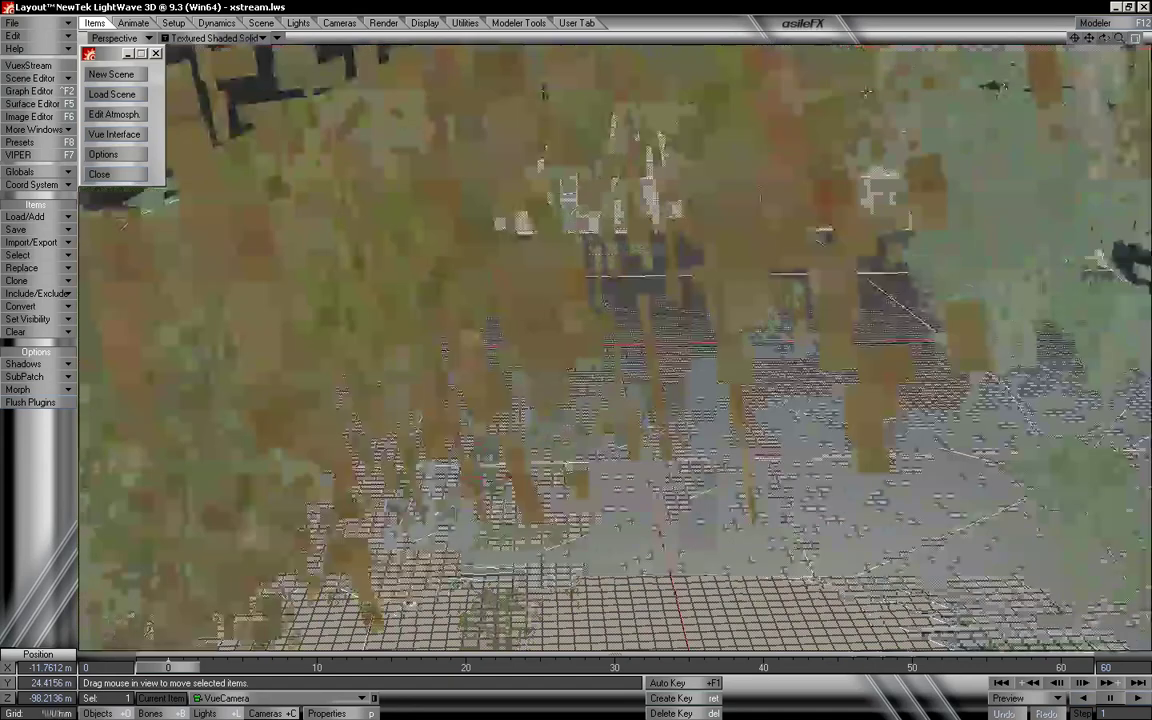
pyautogui.press(']')
pyautogui.press(']')
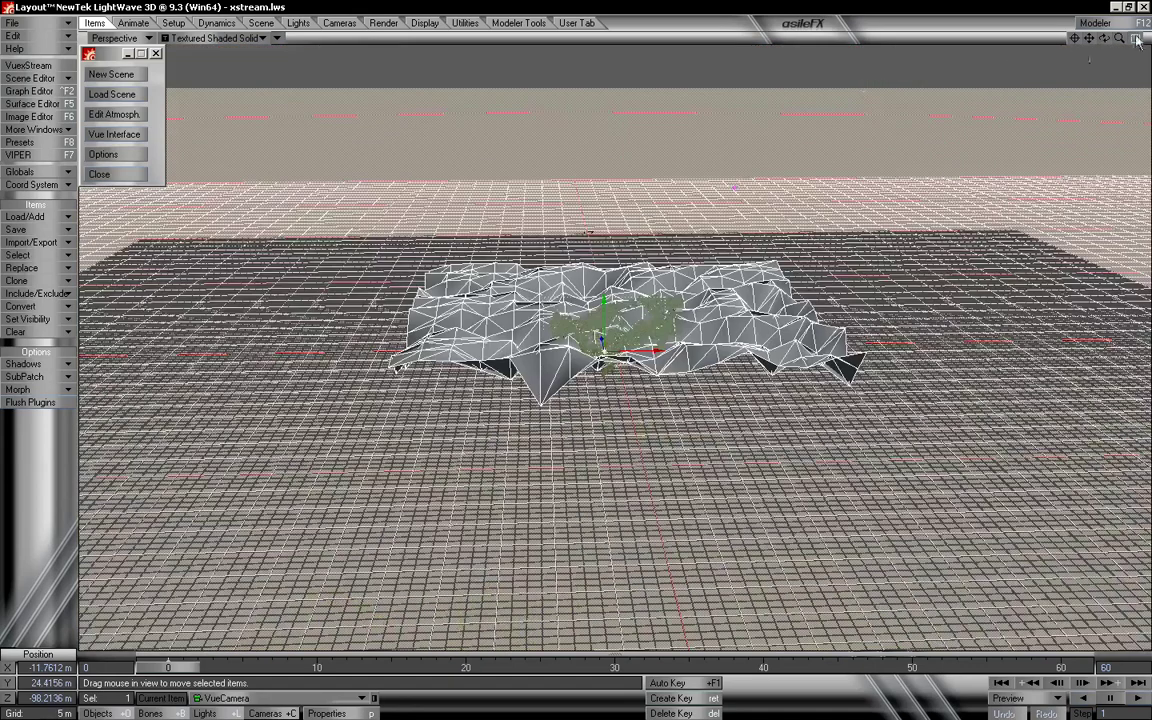
pyautogui.press('[')
pyautogui.press('[')
pyautogui.press('[')
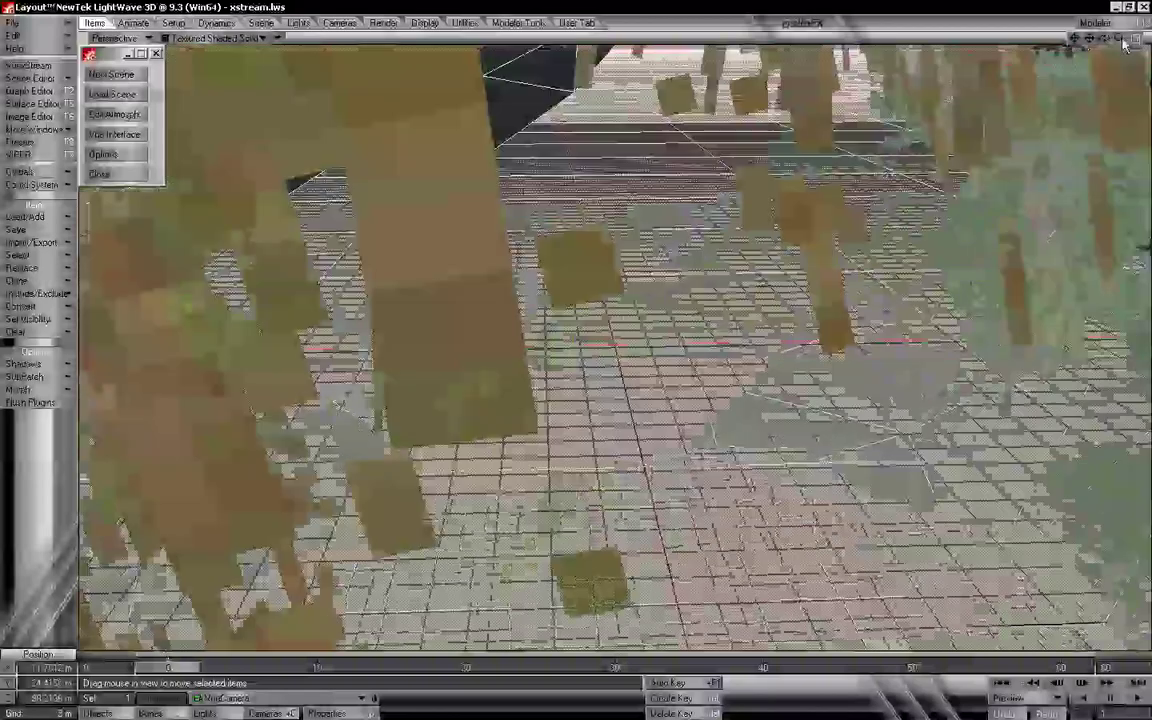
pyautogui.press(']')
pyautogui.press(']')
pyautogui.press('[')
pyautogui.press('[')
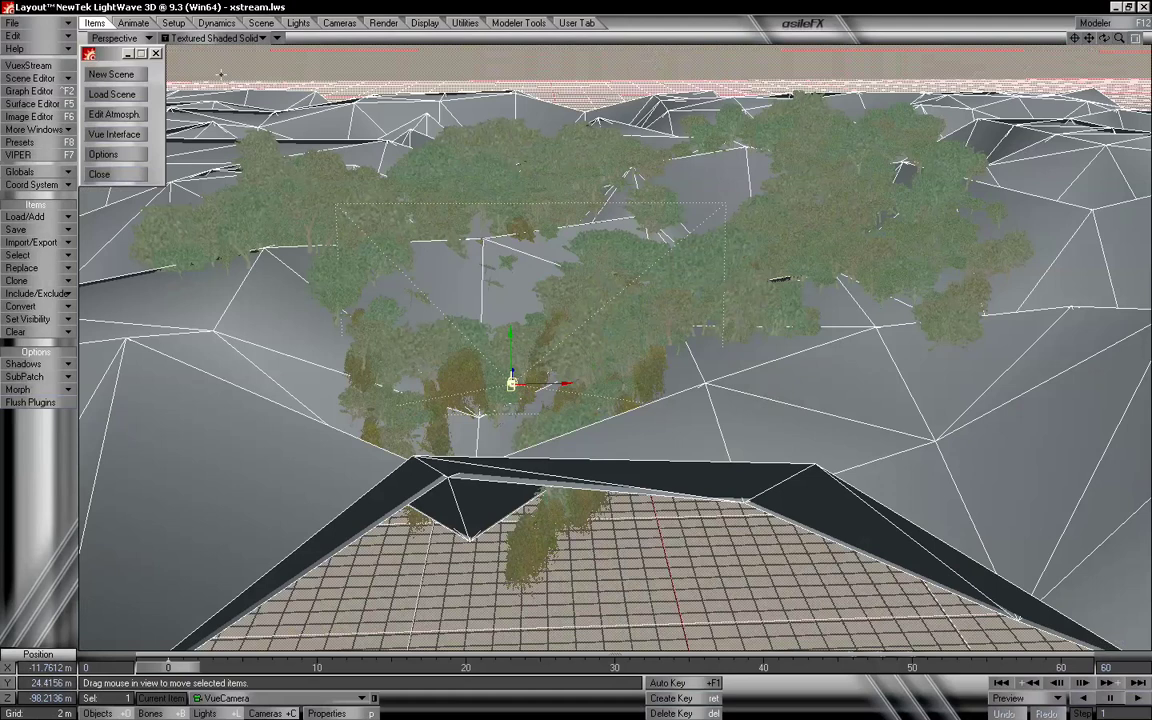
# Close and reopen the Vue xStream control window and switch to the Vue 6 xStream interface.
pyautogui.click(152, 54)
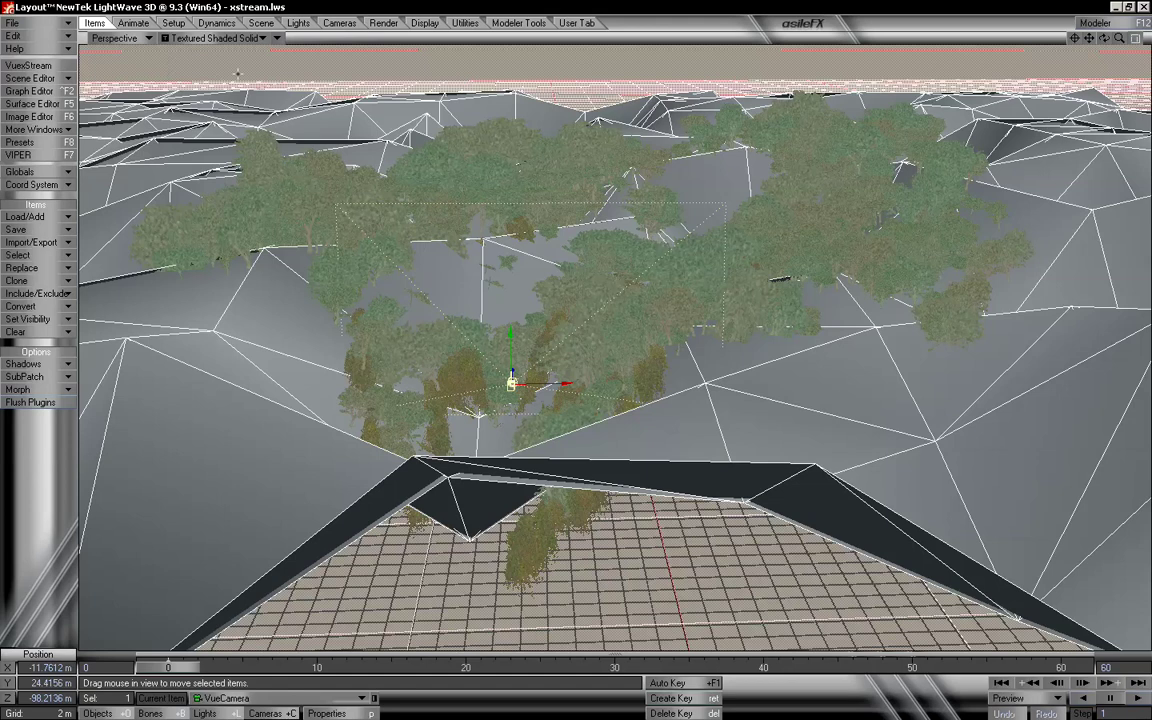
pyautogui.click(28, 65)
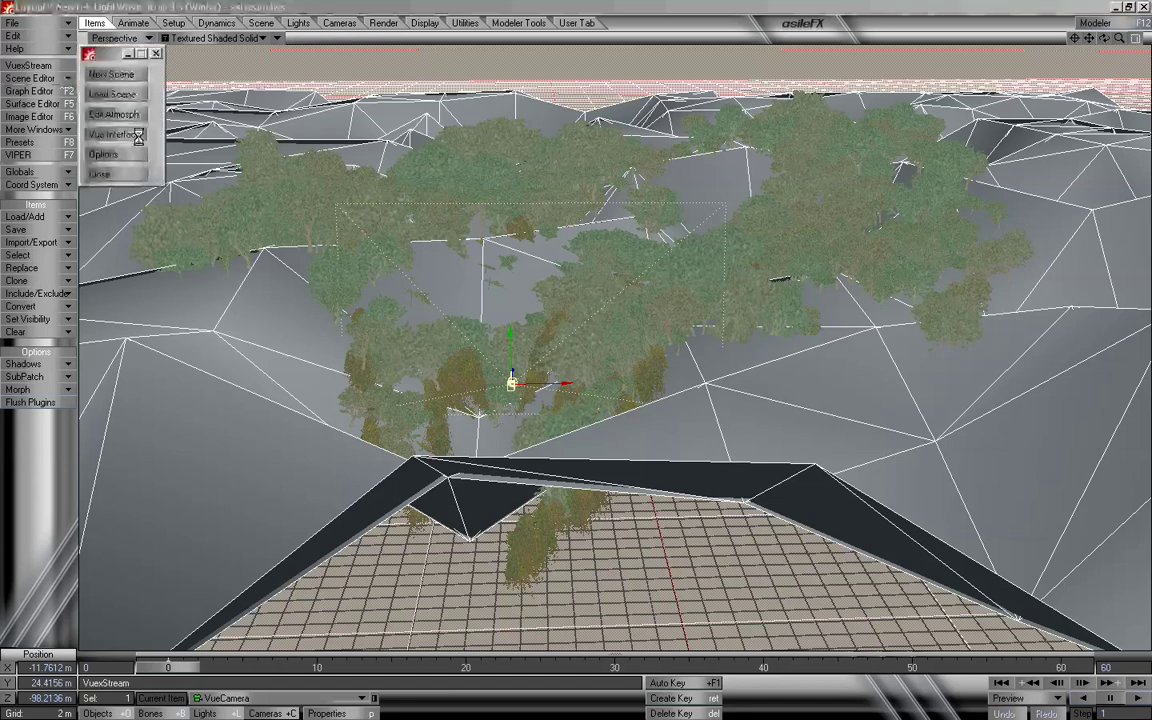
pyautogui.click(138, 135)
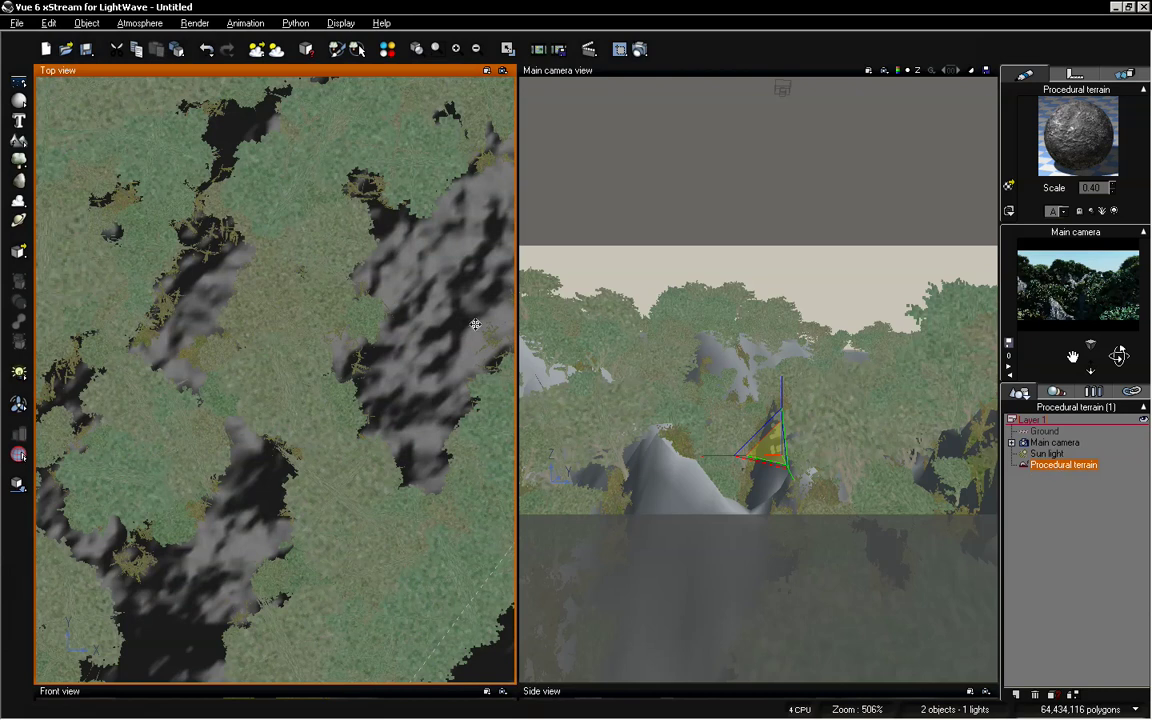
# Open the procedural terrain in the Terrain Editor and examine its relief from different angles.
pyautogui.click(1045, 454)
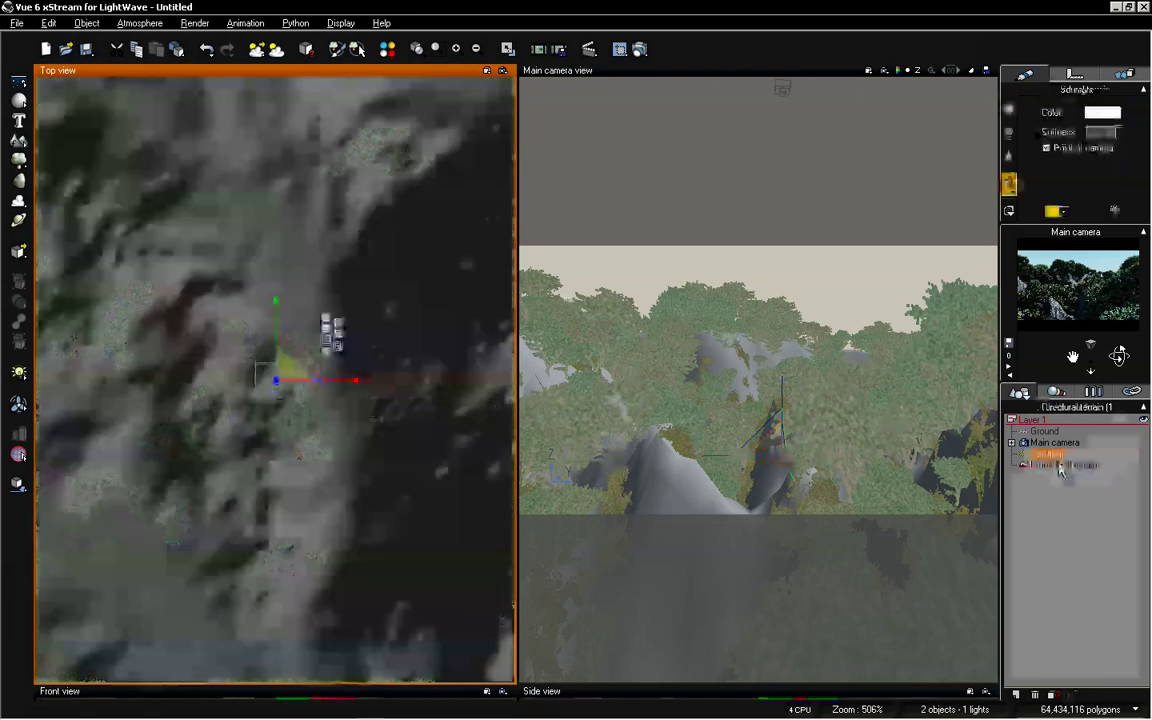
pyautogui.click(1062, 466)
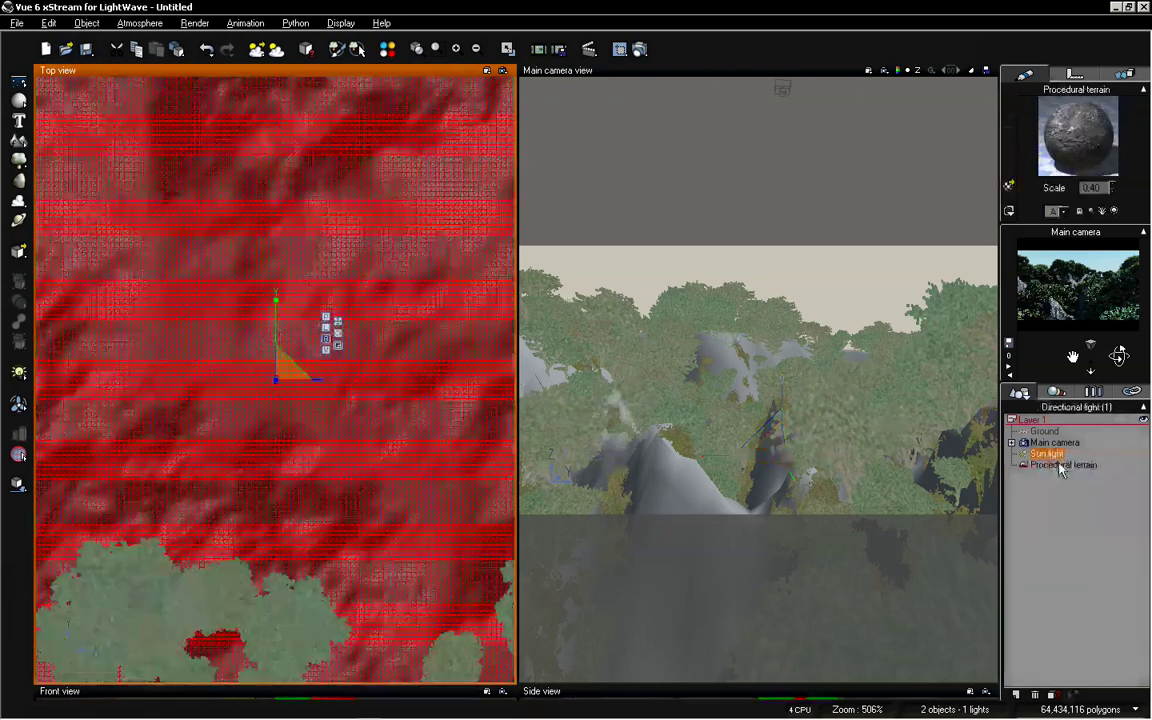
pyautogui.rightClick(377, 268)
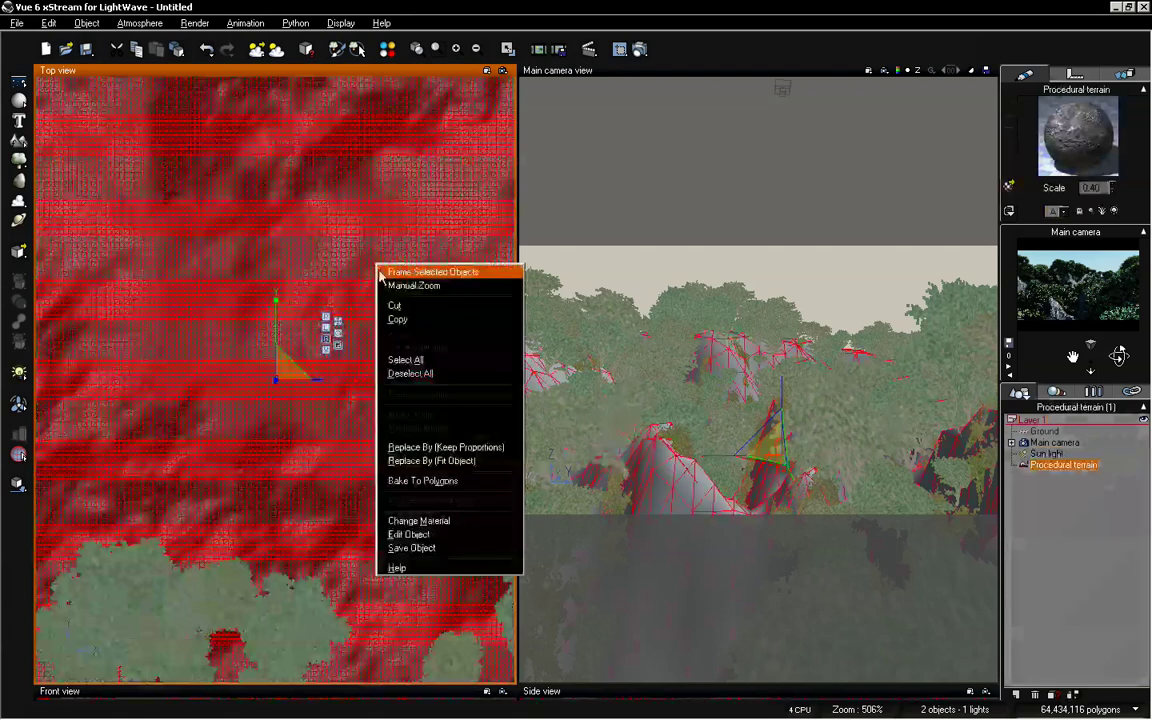
pyautogui.click(410, 535)
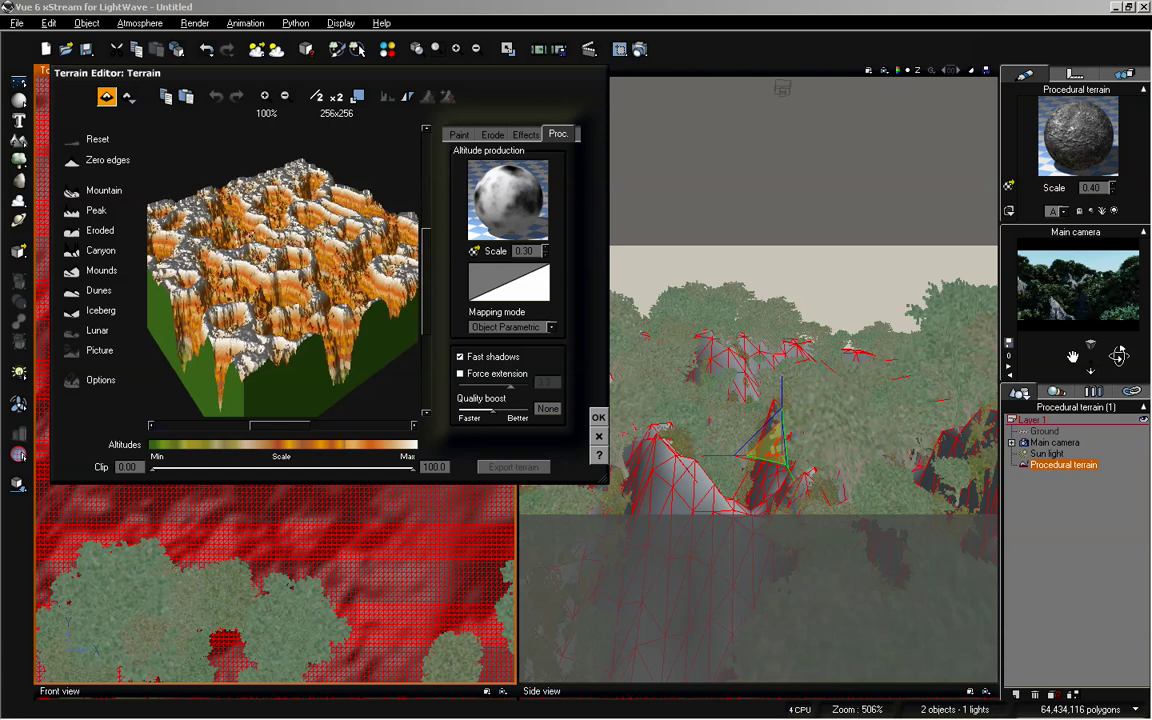
pyautogui.moveTo(242, 202); pyautogui.dragTo(281, 231, button='right')
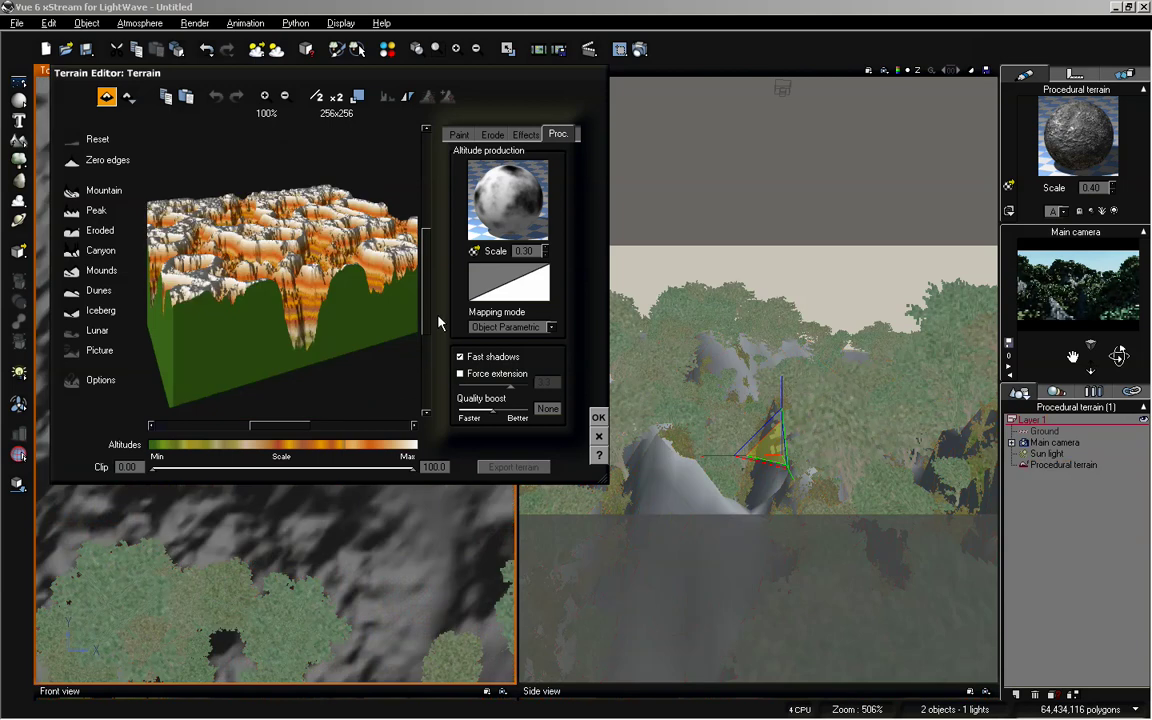
pyautogui.moveTo(400, 300)
pyautogui.mouseDown(button='right')
pyautogui.moveTo(398, 290)
pyautogui.moveTo(400, 310)
pyautogui.mouseUp(button='right')
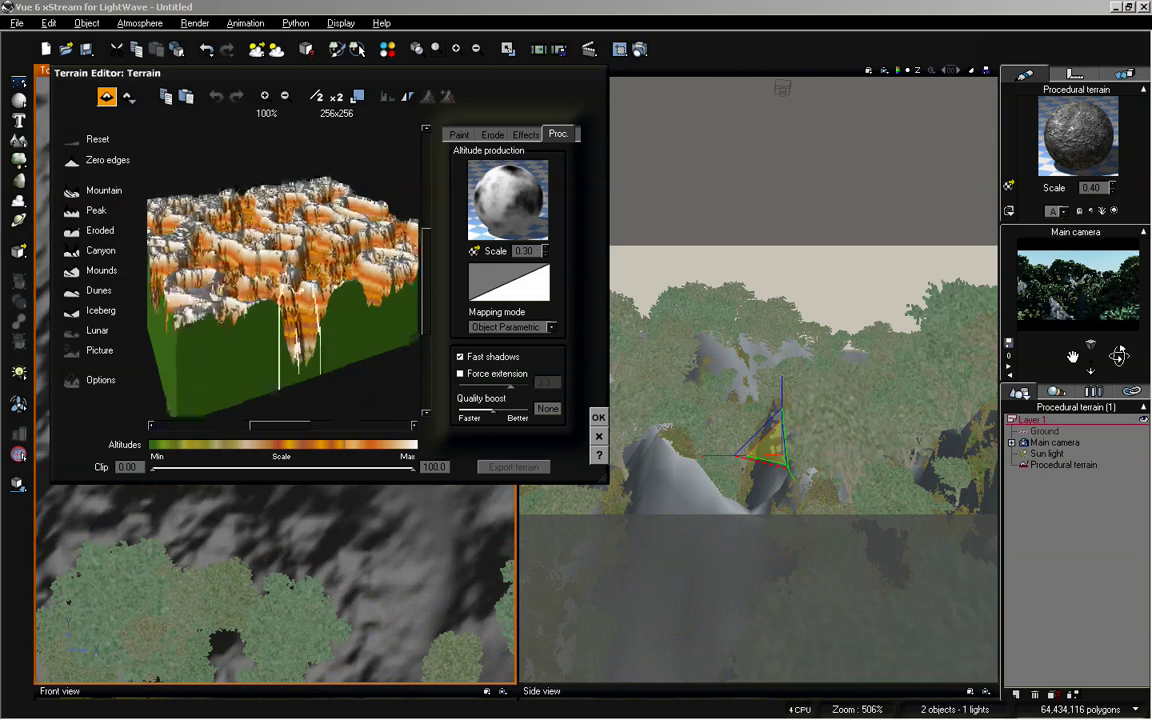
# Close the Terrain Editor without keeping changes and duplicate the procedural terrain.
pyautogui.click(600, 439)
pyautogui.click(338, 323)
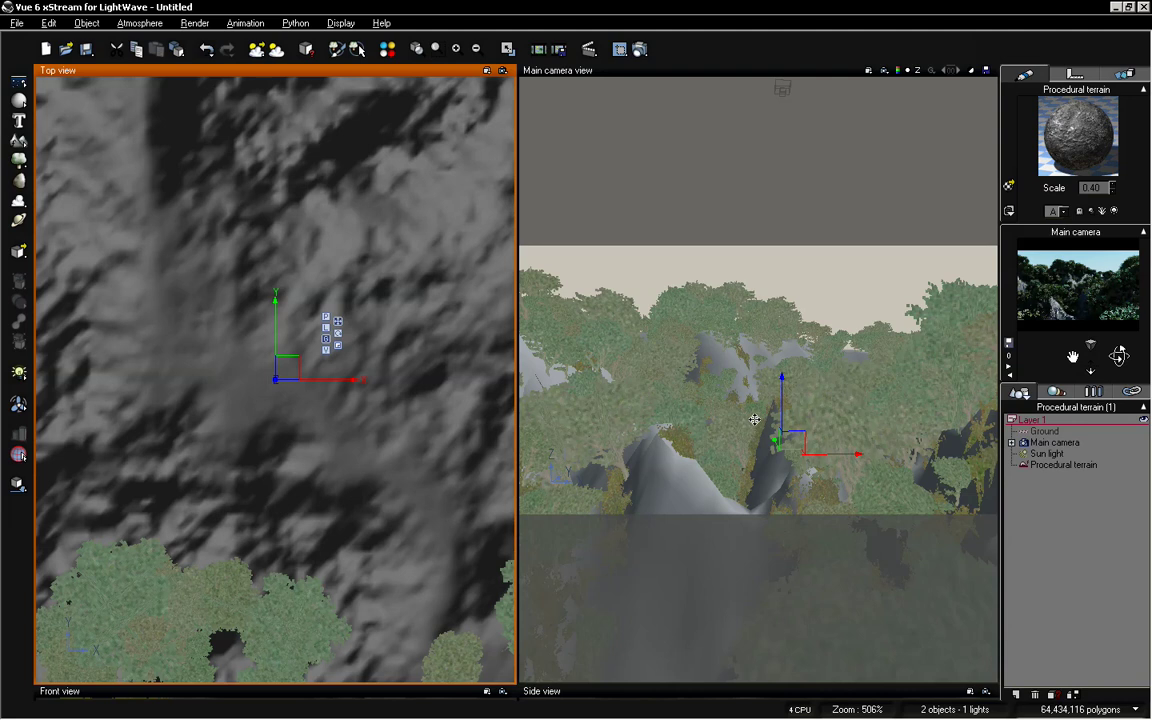
pyautogui.click(1060, 464)
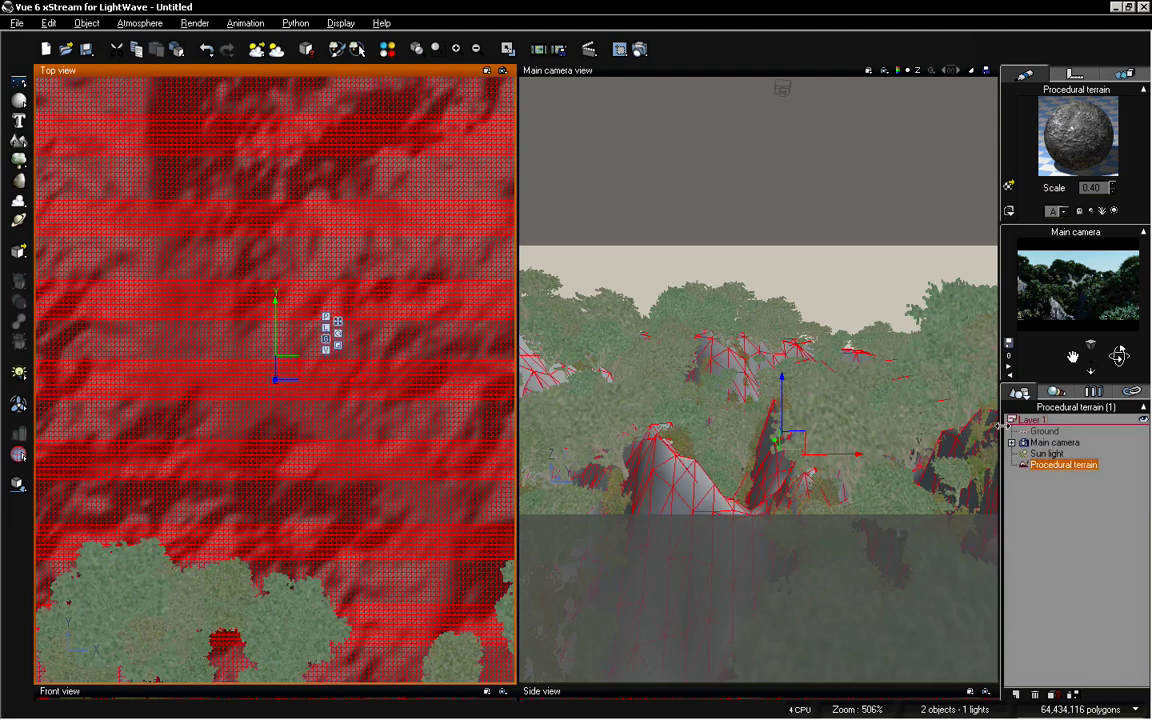
pyautogui.hotkey('ctrl', 'c')
pyautogui.hotkey('ctrl', 'v')
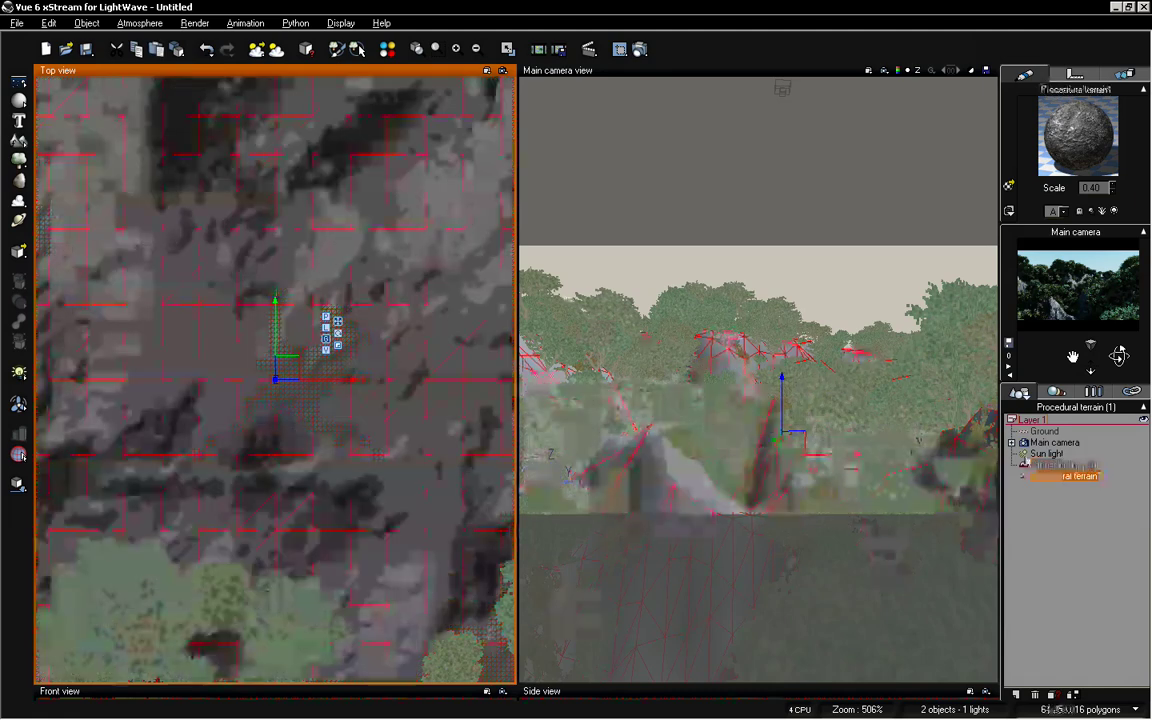
# Open the duplicated procedural terrain for editing and inspect its relief up close at 200% zoom.
pyautogui.rightClick(1048, 477)
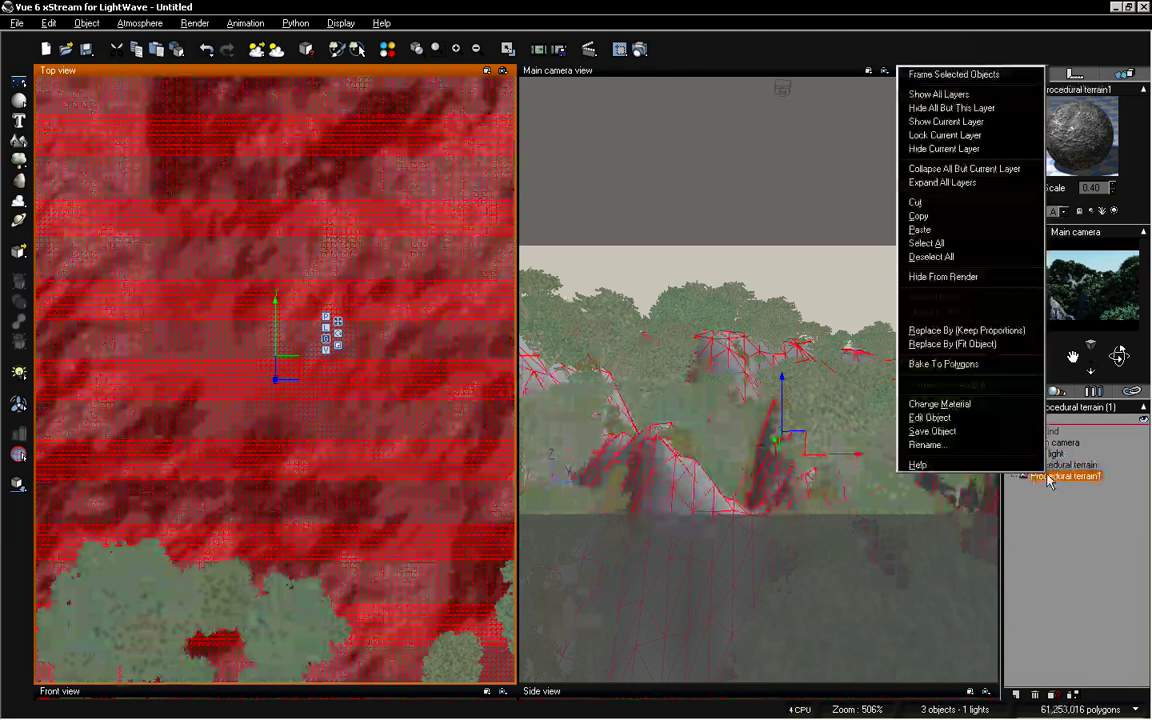
pyautogui.click(985, 418)
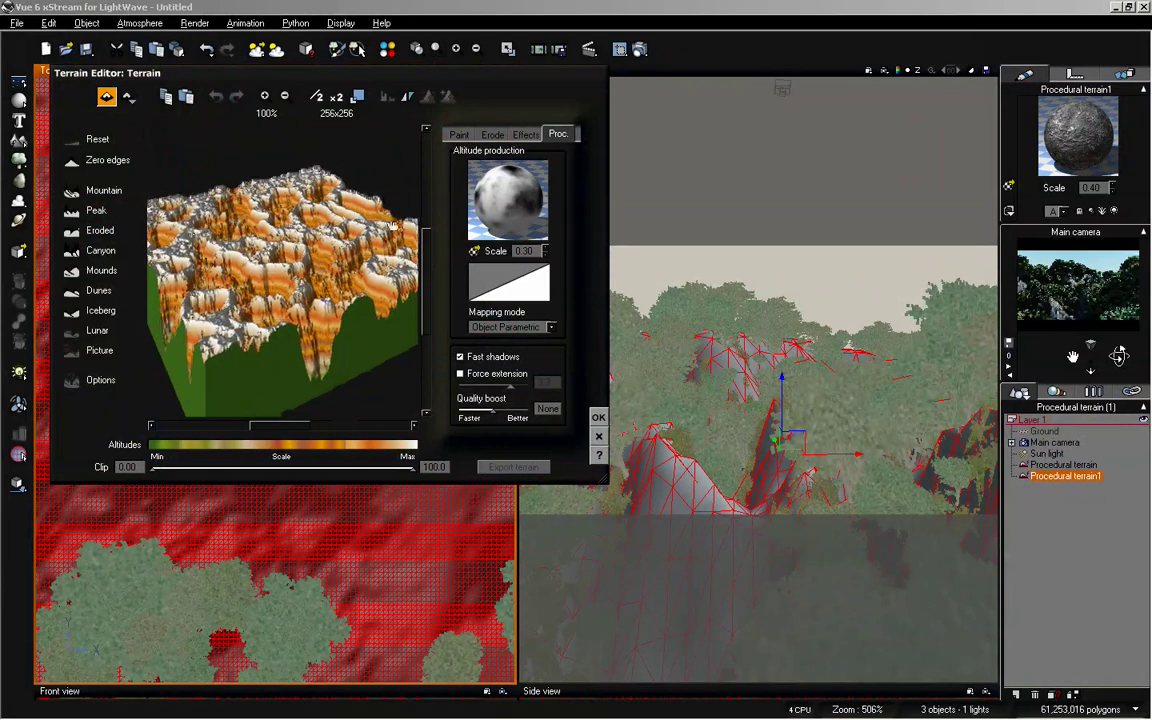
pyautogui.click(264, 96)
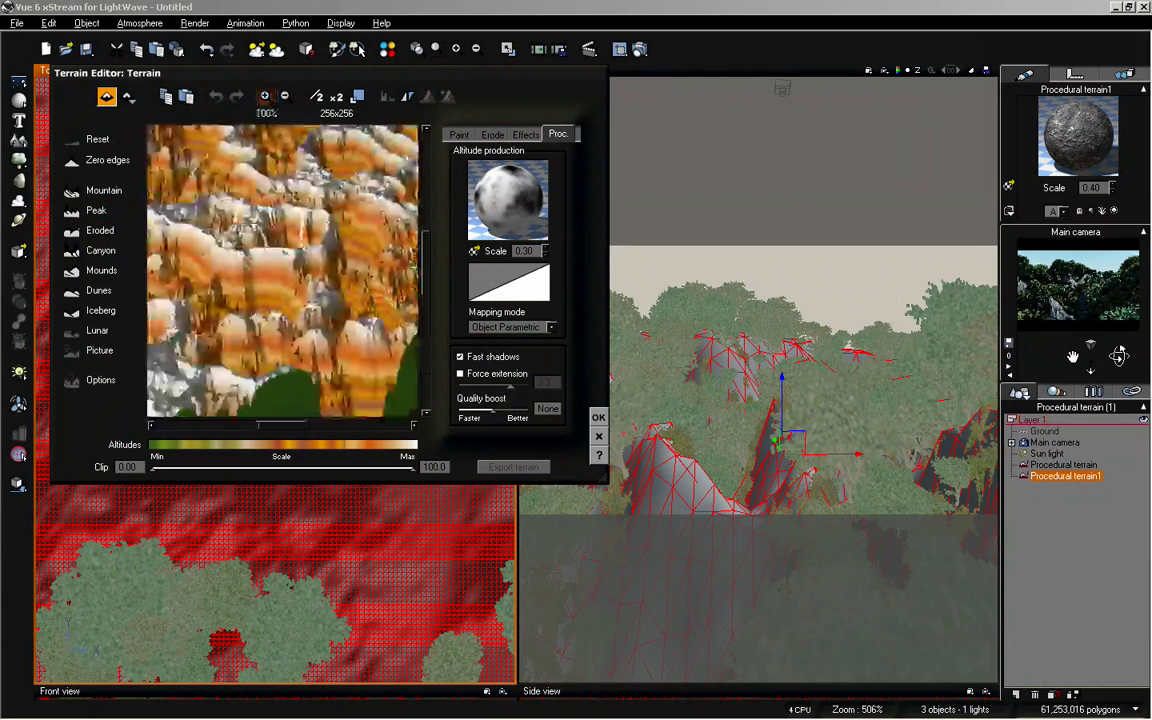
pyautogui.click(285, 96)
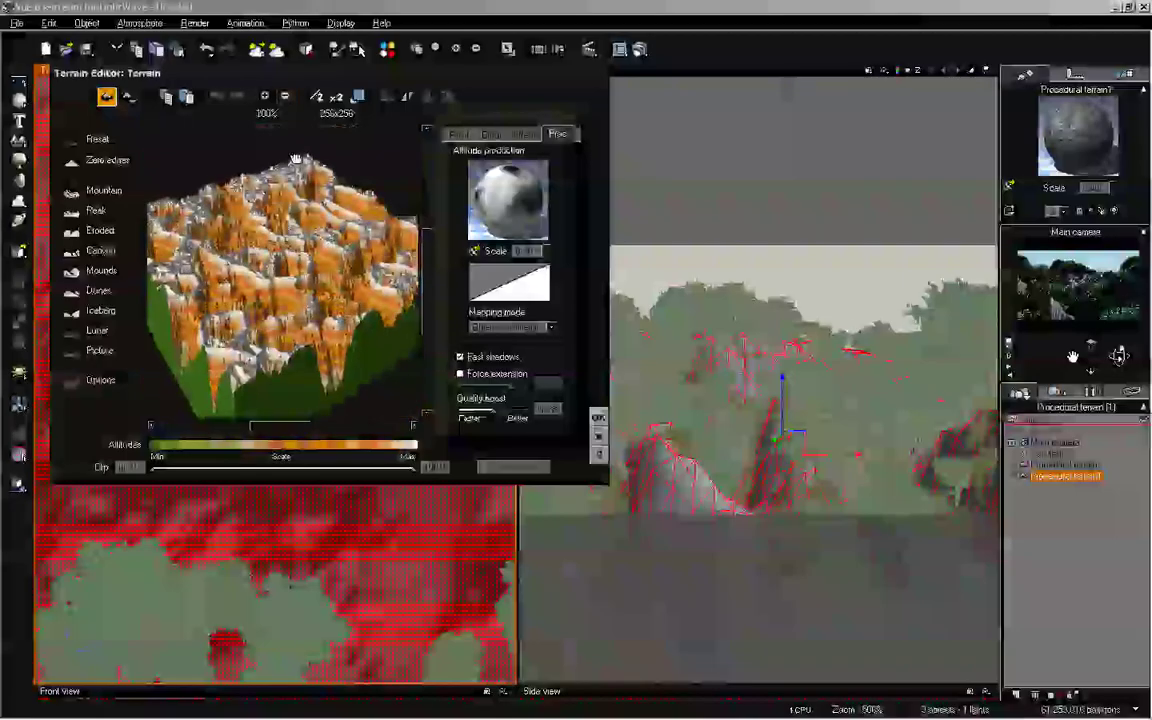
pyautogui.moveTo(275, 232)
pyautogui.mouseDown()
pyautogui.moveTo(286, 268)
pyautogui.moveTo(292, 235)
pyautogui.mouseUp()
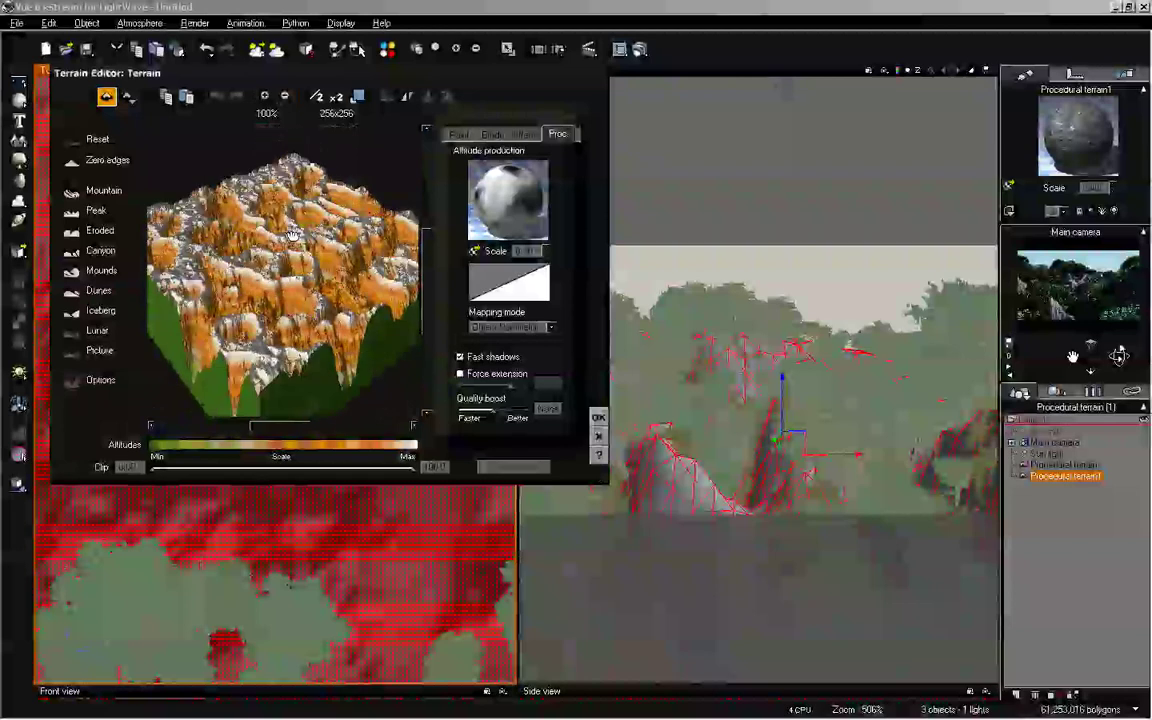
pyautogui.click(265, 97)
# Raise the duplicated terrain's resolution to 1024x1024 and inspect the finer surface detail.
pyautogui.click(337, 97)
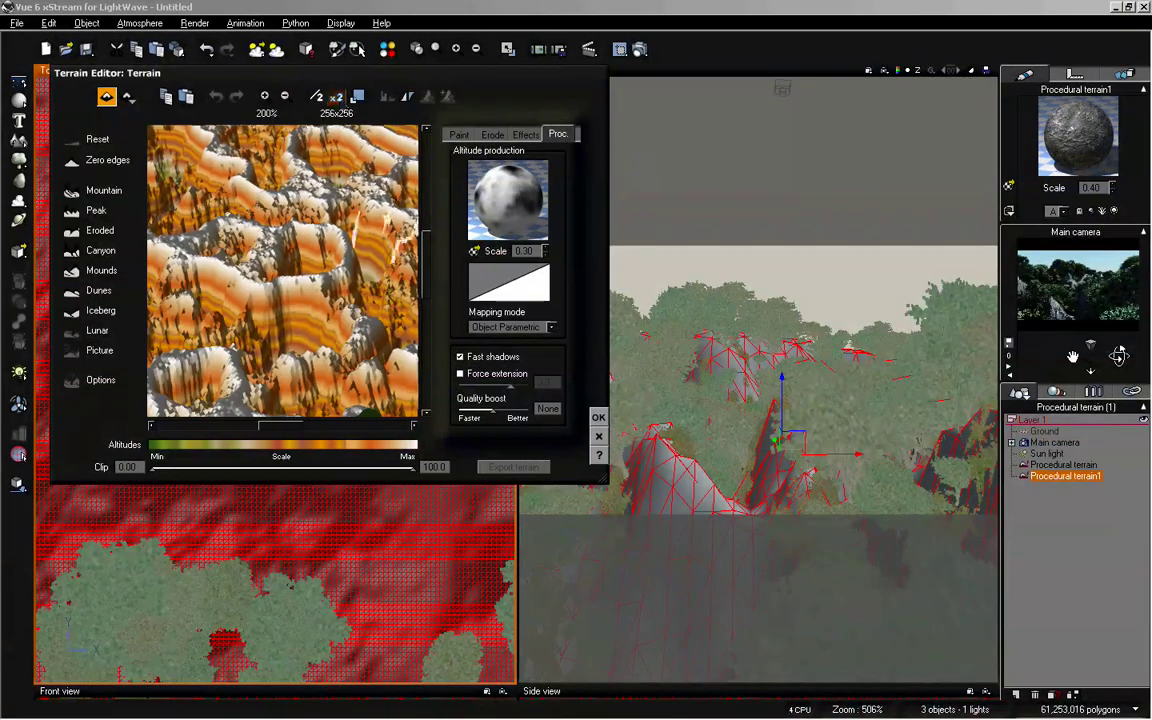
pyautogui.moveTo(435, 242); pyautogui.dragTo(430, 318)
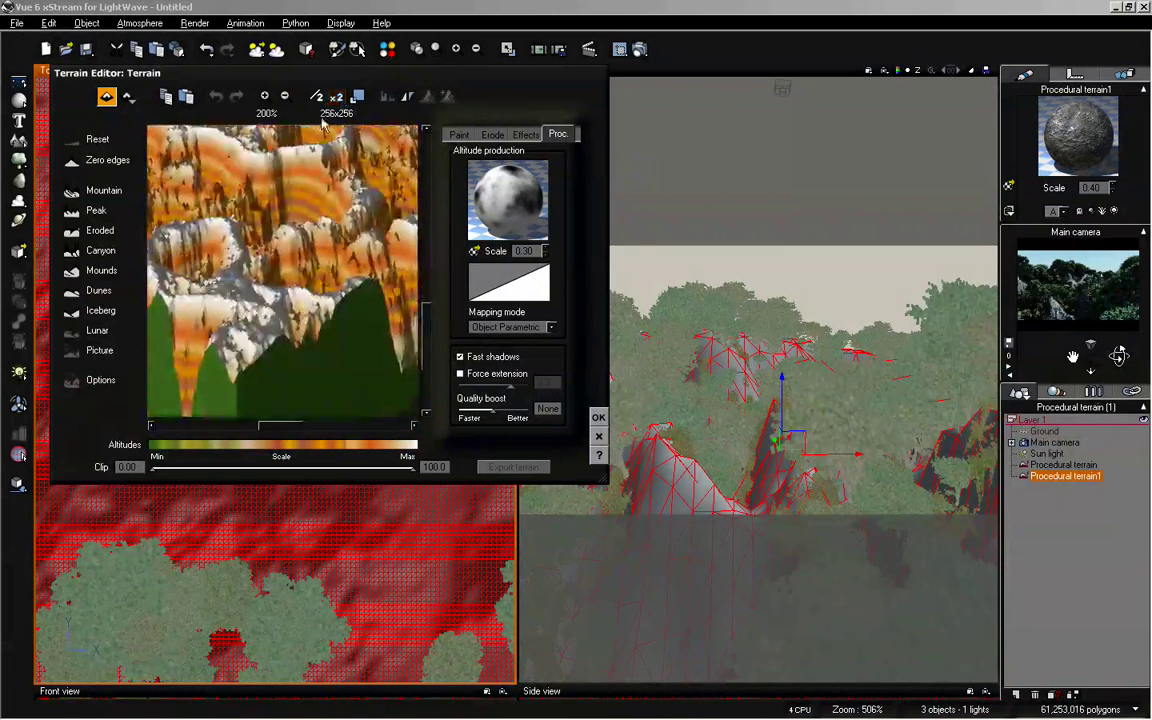
pyautogui.moveTo(323, 175); pyautogui.dragTo(347, 191, button='right')
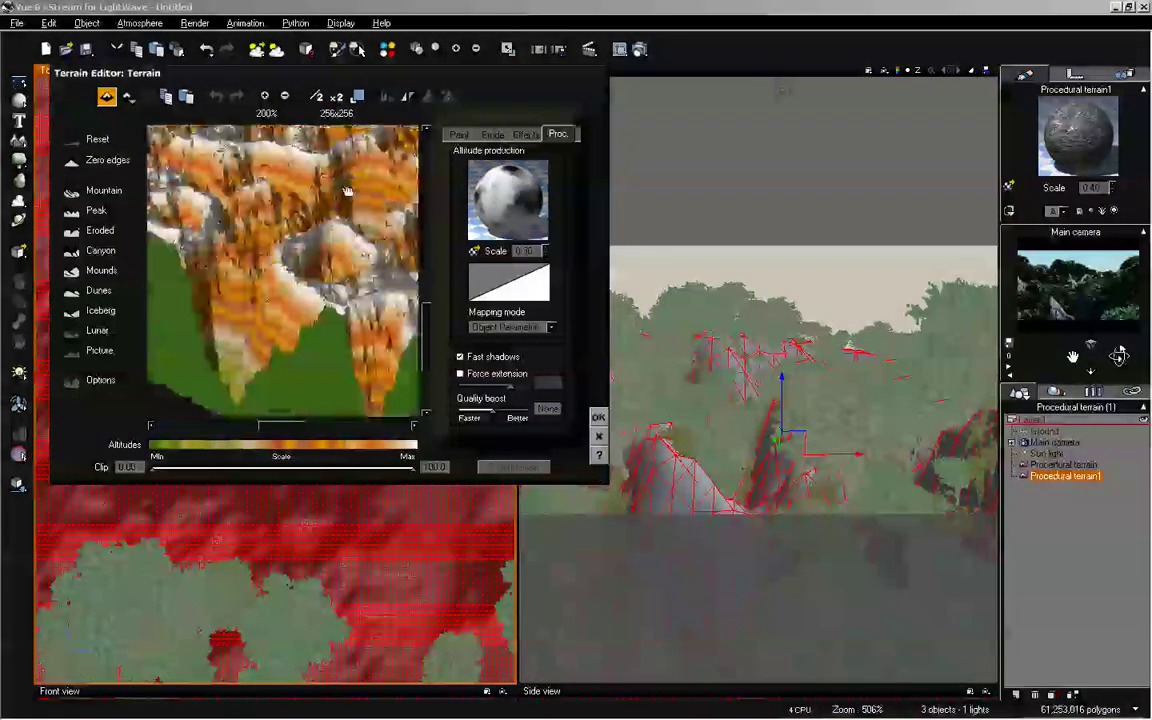
pyautogui.click(265, 96)
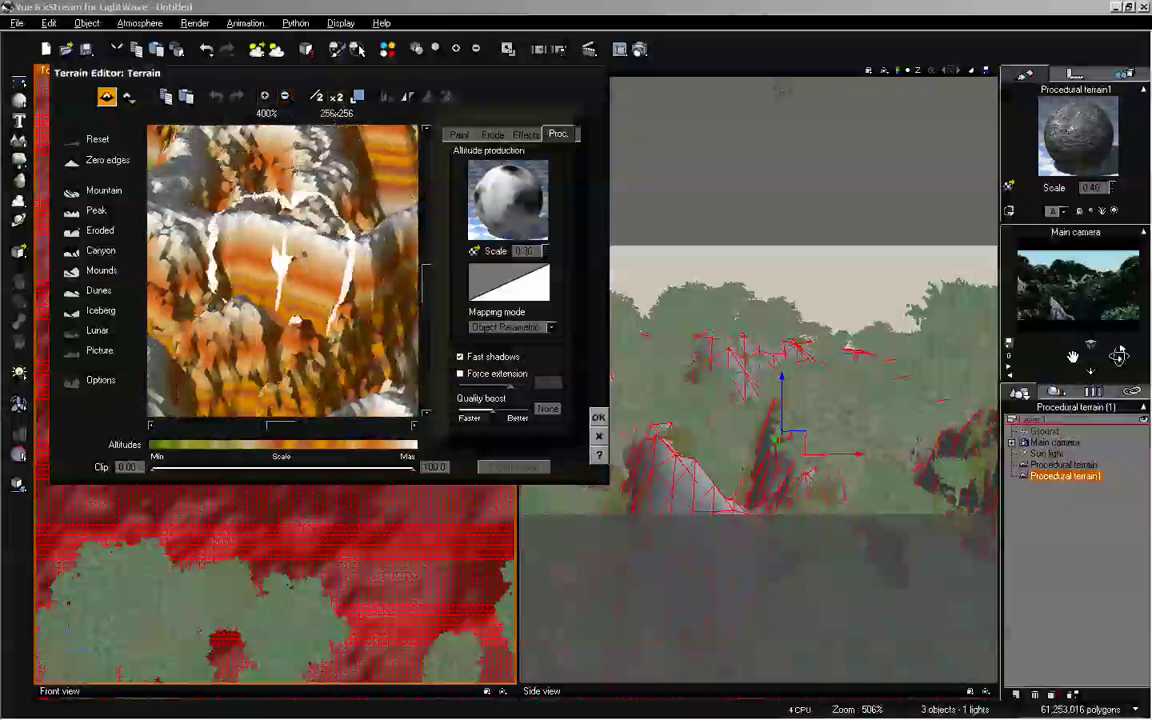
pyautogui.click(338, 96)
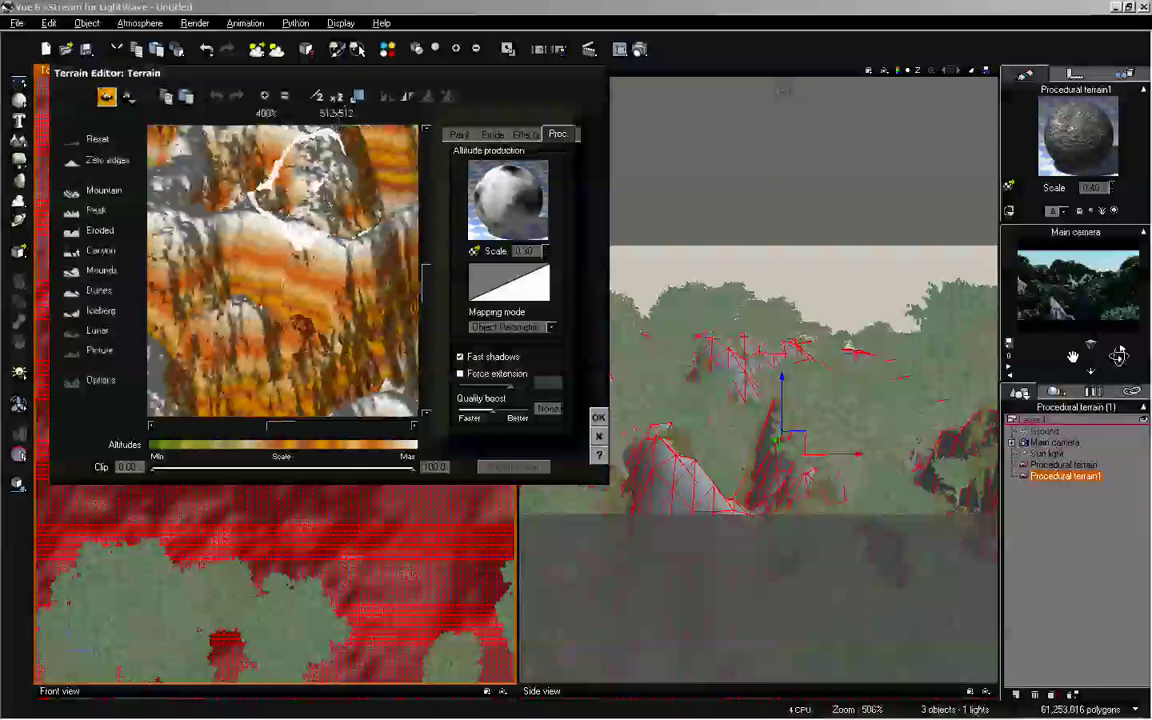
pyautogui.click(338, 96)
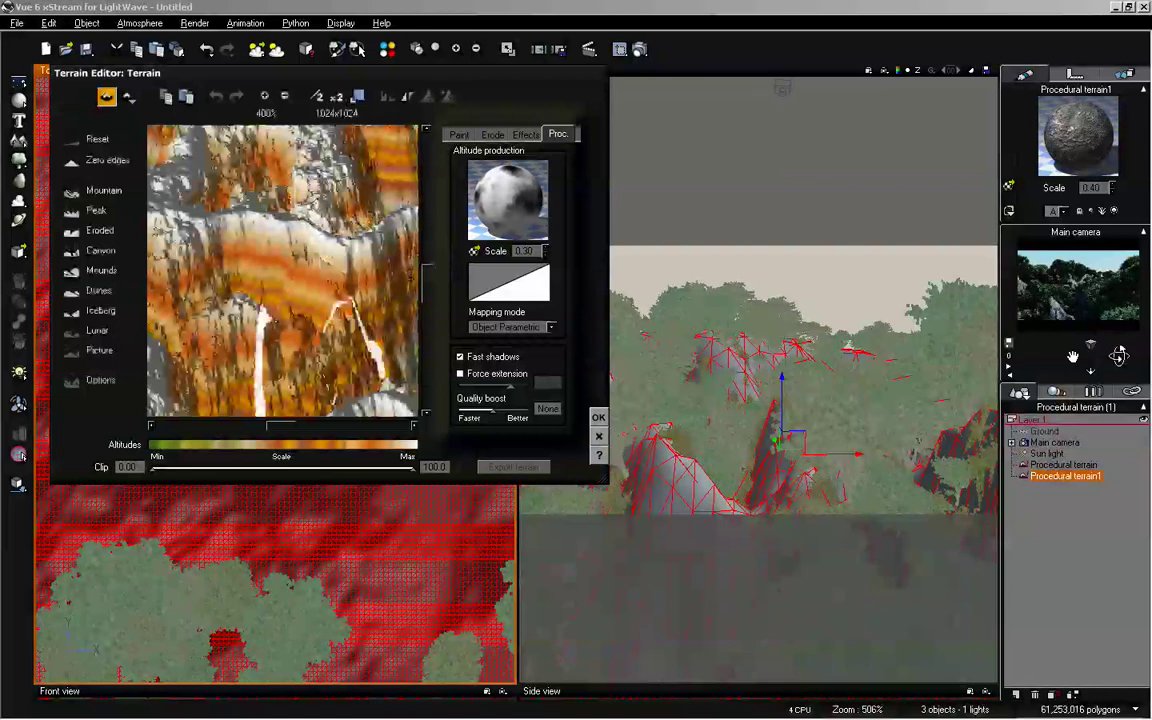
pyautogui.click(285, 97)
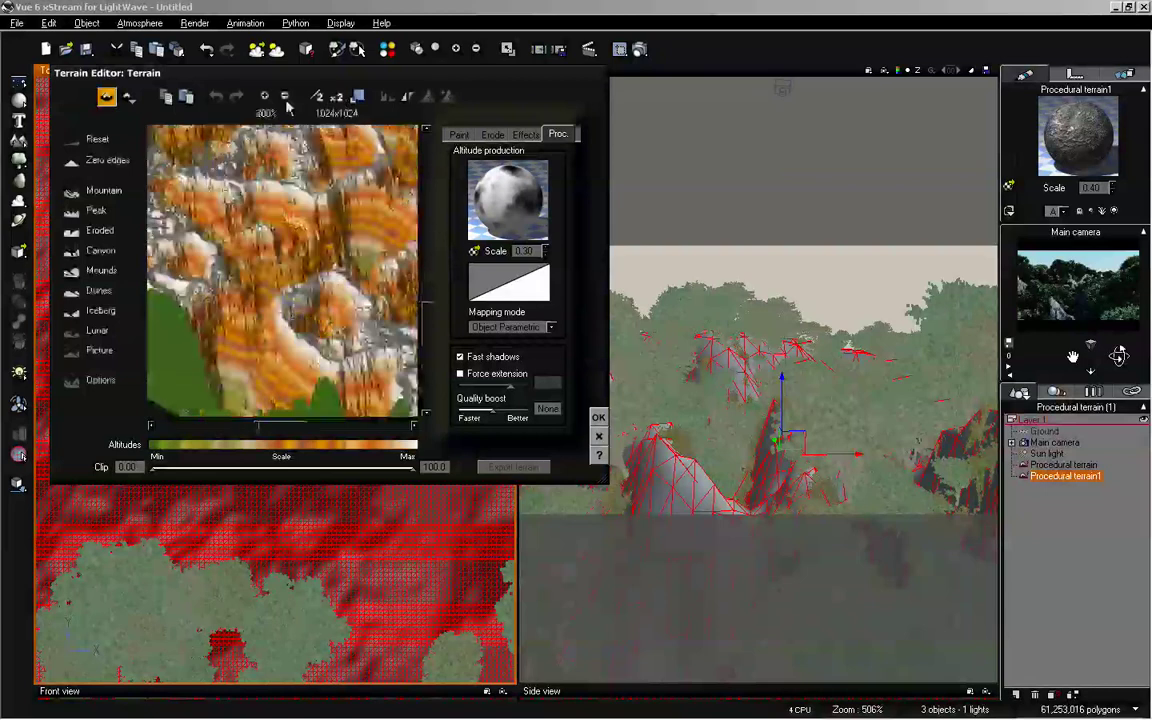
pyautogui.moveTo(297, 222); pyautogui.dragTo(335, 238, button='right')
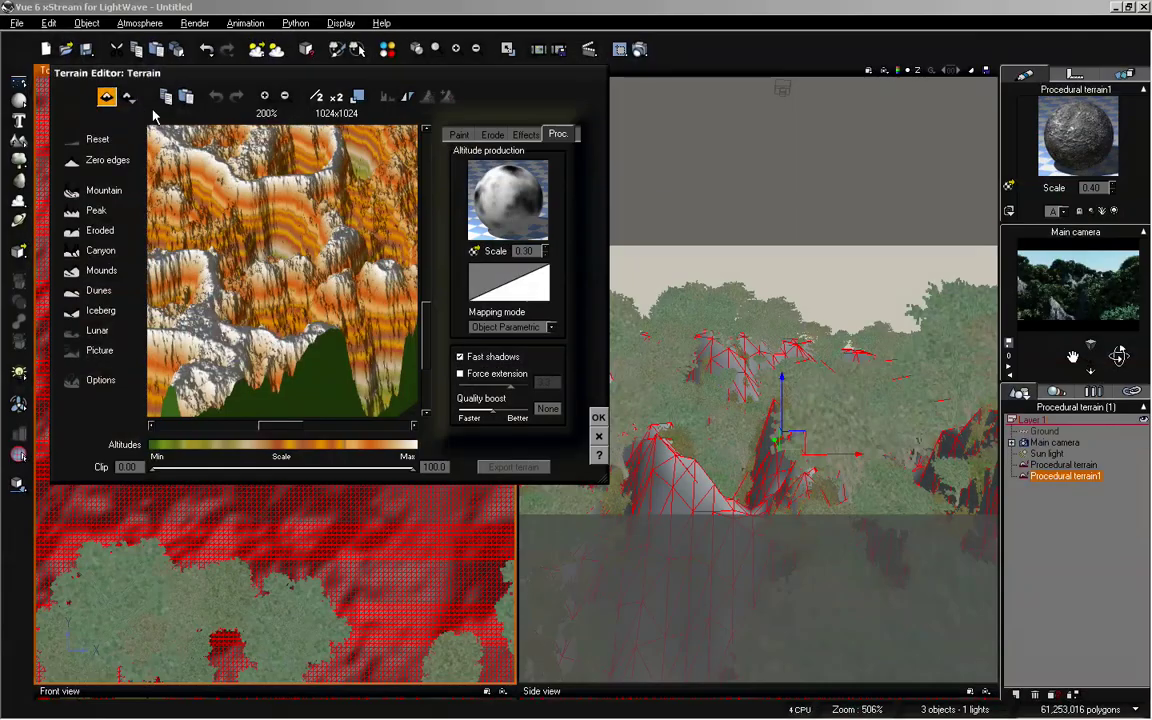
# Convert the duplicated terrain from procedural to standard, and look at the picture import dialog without importing anything.
pyautogui.click(129, 99)
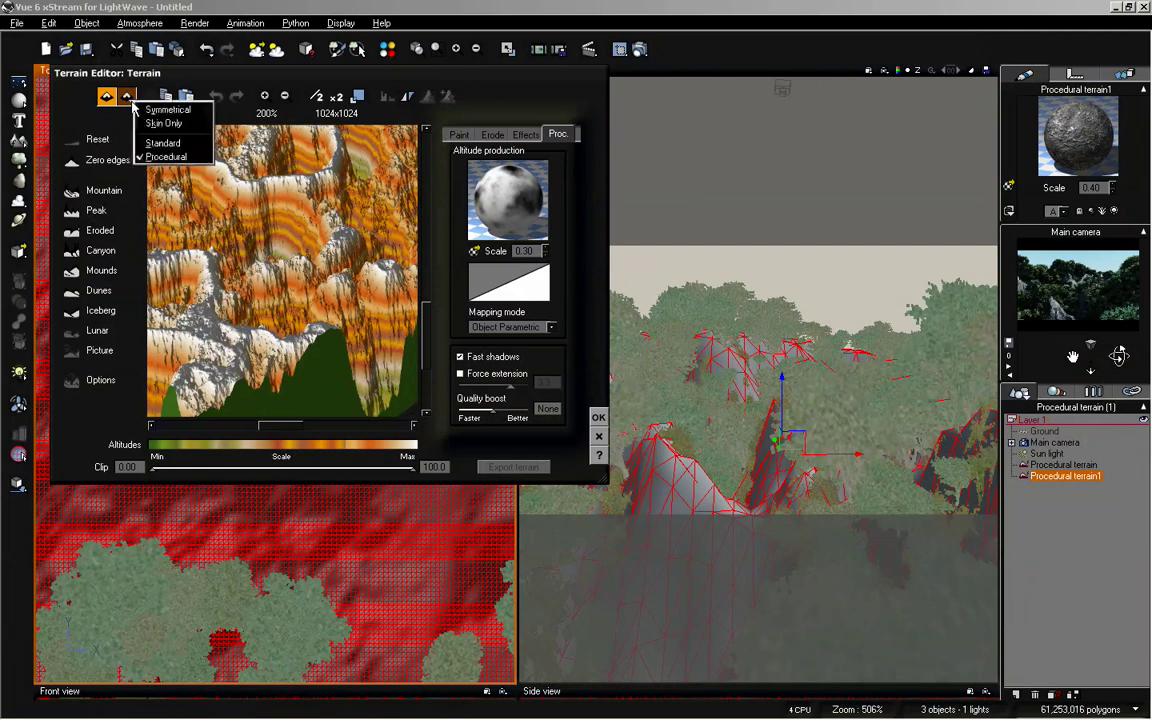
pyautogui.click(180, 144)
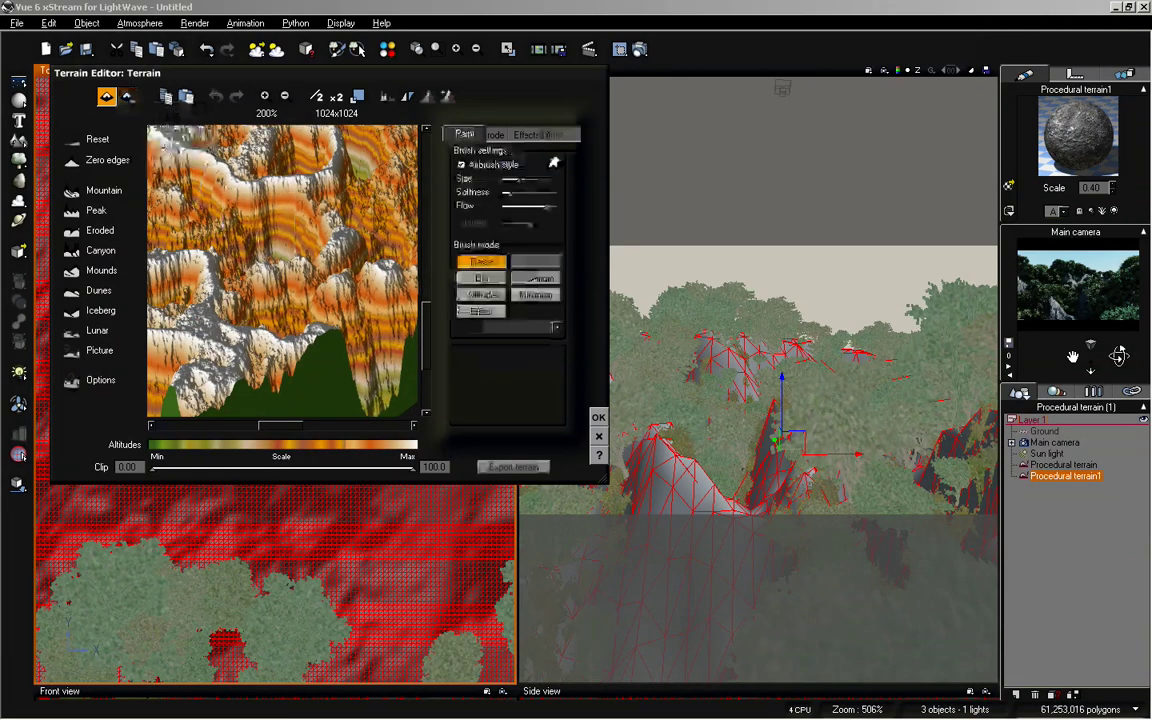
pyautogui.moveTo(284, 222)
pyautogui.mouseDown(button='right')
pyautogui.moveTo(287, 259)
pyautogui.moveTo(293, 208)
pyautogui.moveTo(284, 244)
pyautogui.moveTo(277, 231)
pyautogui.moveTo(286, 258)
pyautogui.moveTo(300, 240)
pyautogui.moveTo(333, 279)
pyautogui.moveTo(308, 238)
pyautogui.mouseUp(button='right')
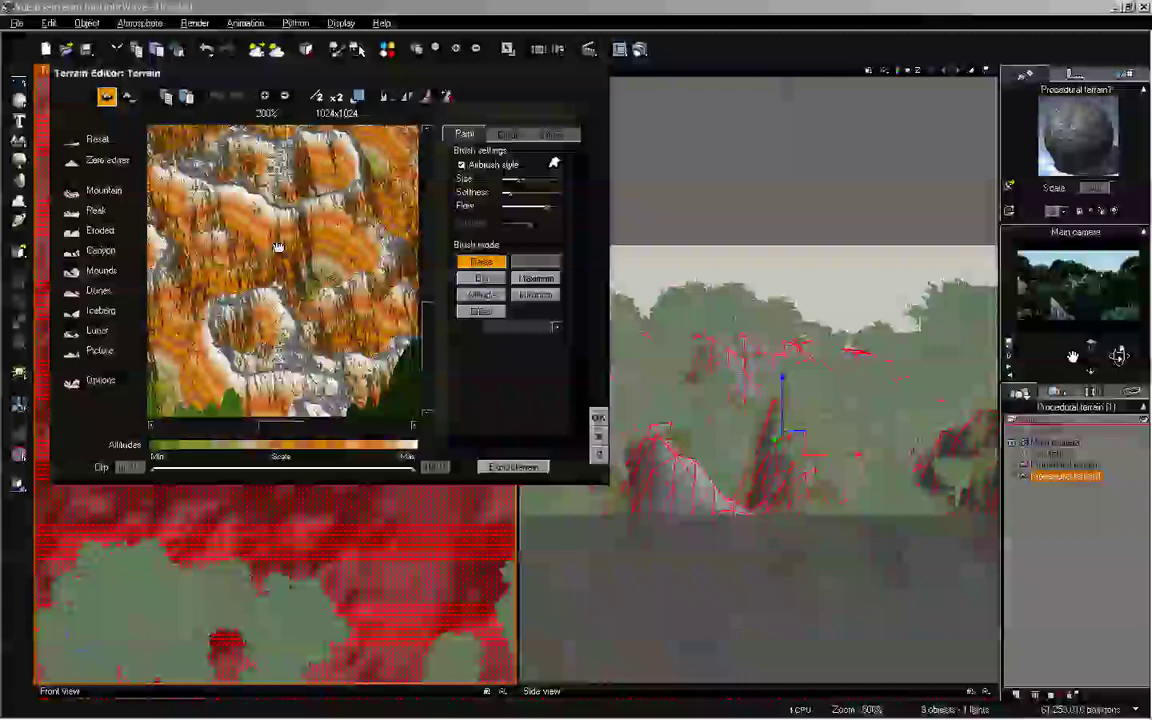
pyautogui.moveTo(278, 247); pyautogui.dragTo(270, 220, button='right')
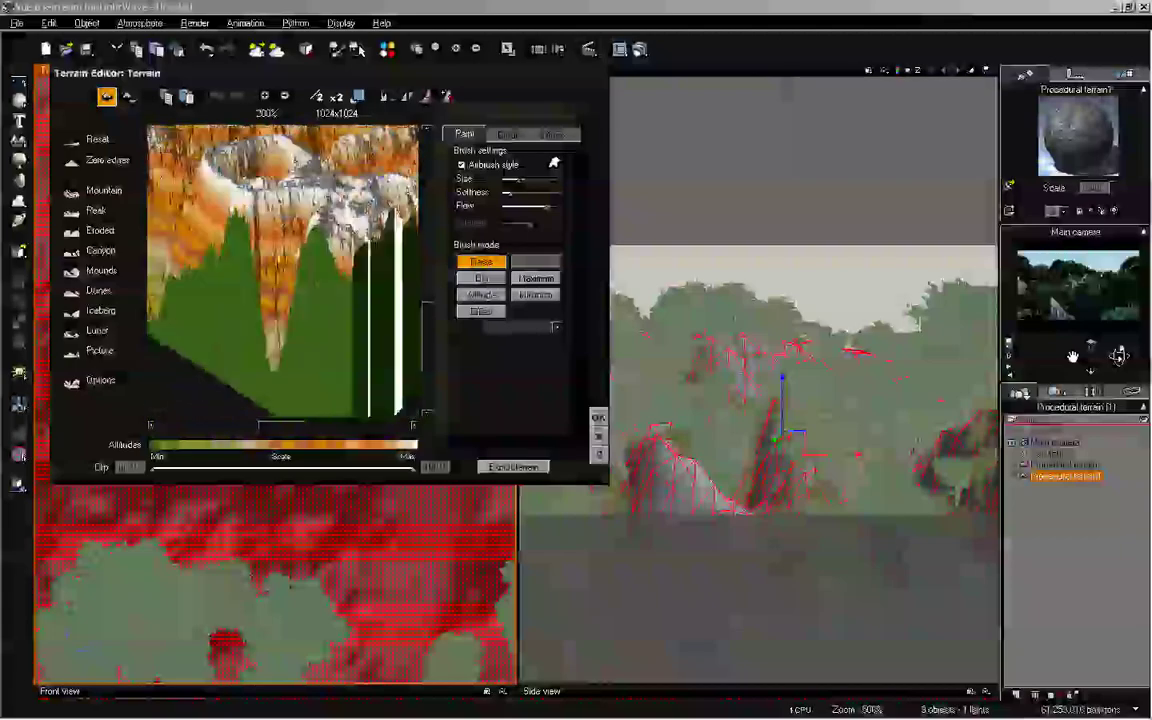
pyautogui.moveTo(432, 340); pyautogui.dragTo(430, 300)
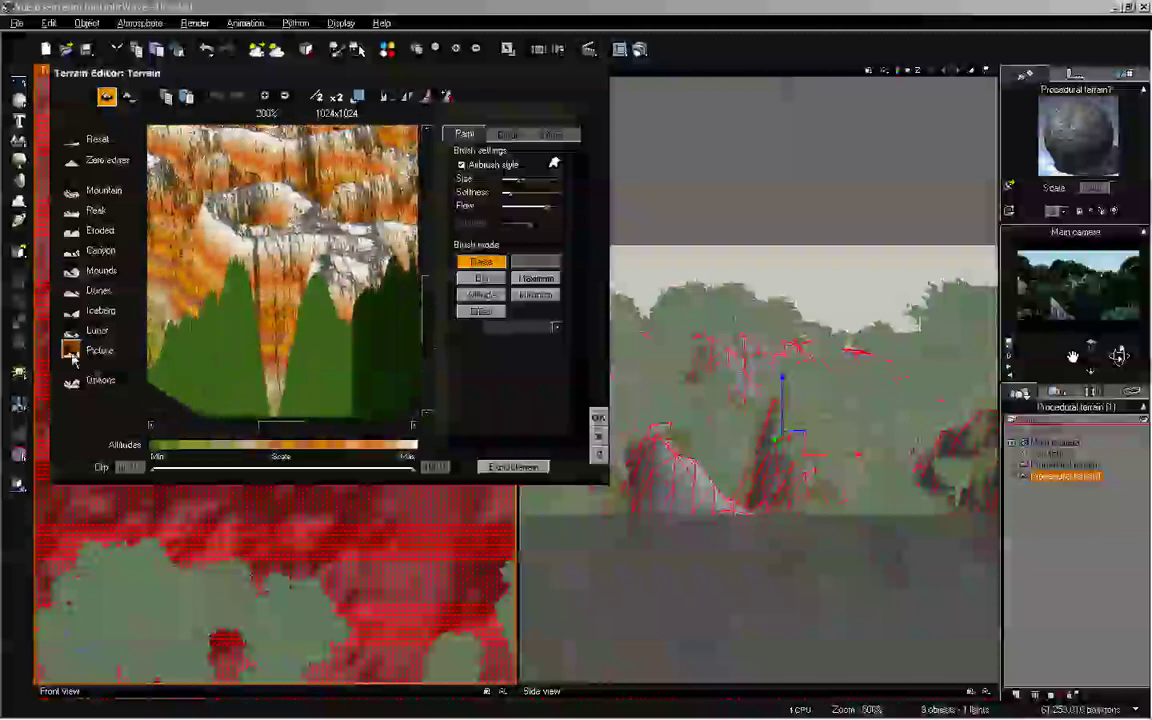
pyautogui.click(73, 356)
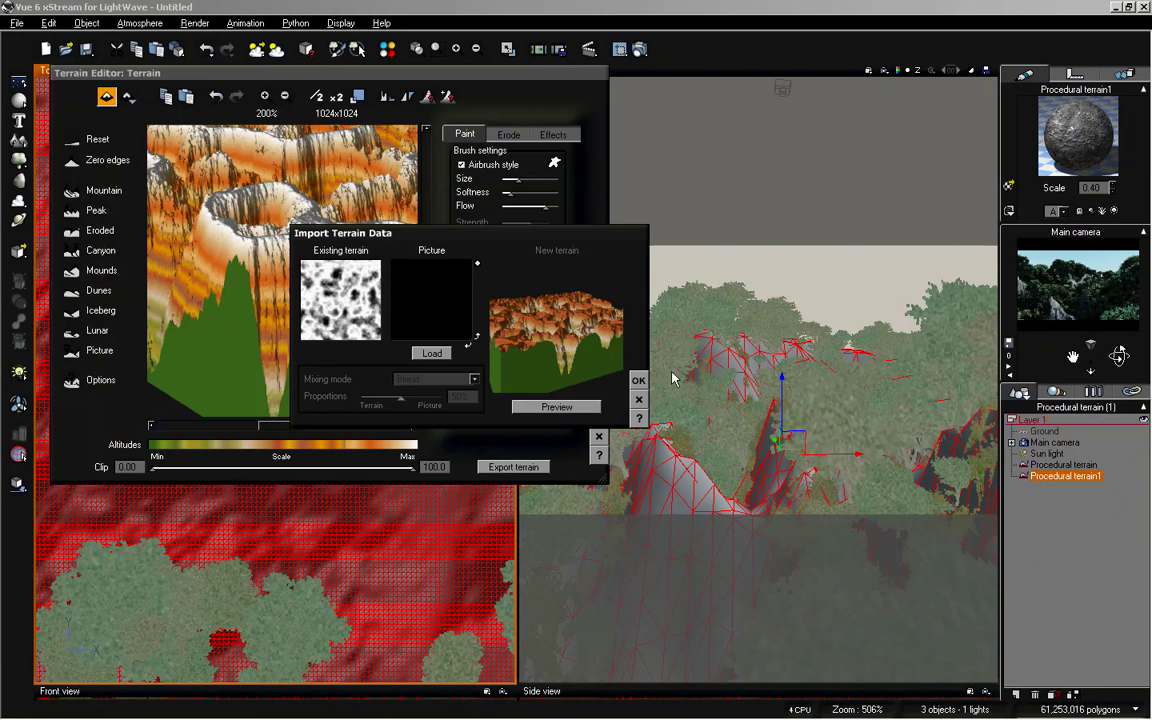
pyautogui.click(639, 400)
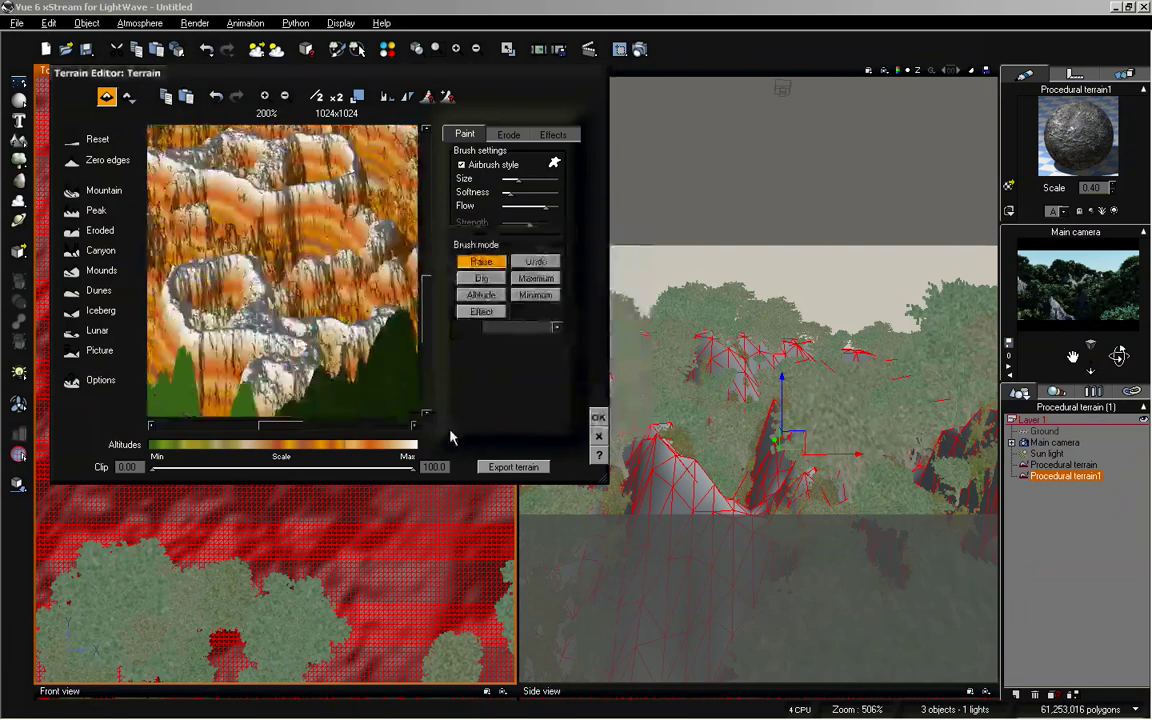
# Open the terrain export options, turn off material map generation and reduce the mesh resolution to 58254 polygons.
pyautogui.click(513, 467)
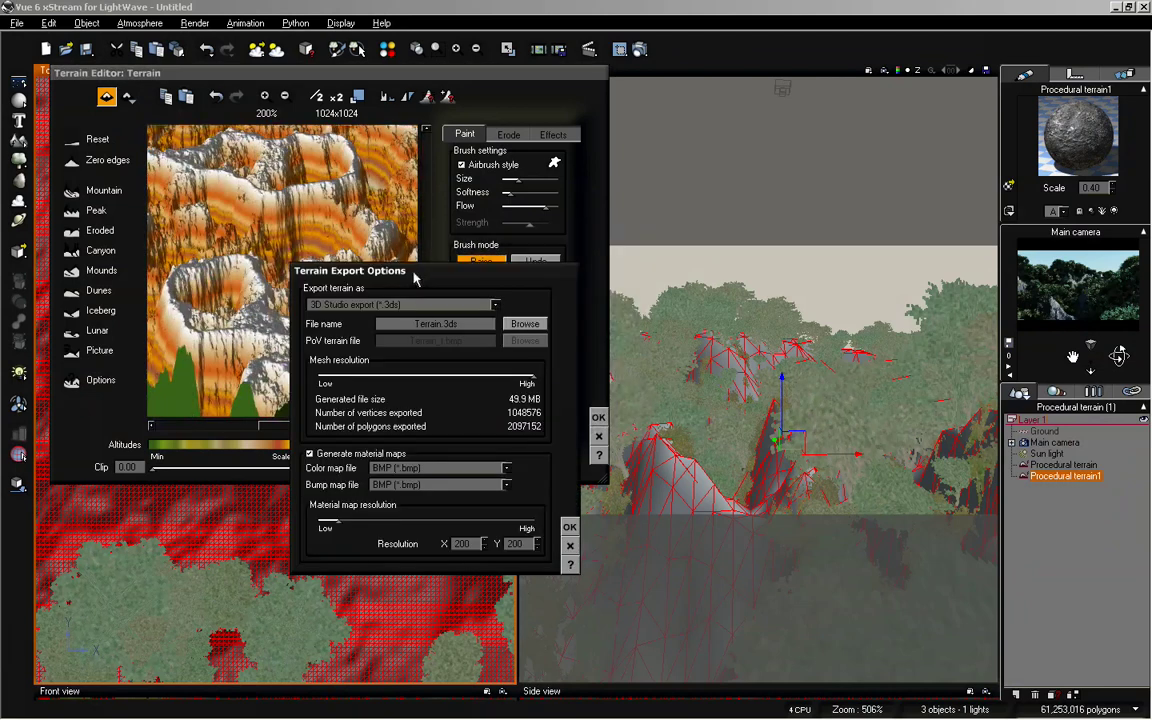
pyautogui.moveTo(419, 279); pyautogui.dragTo(385, 208)
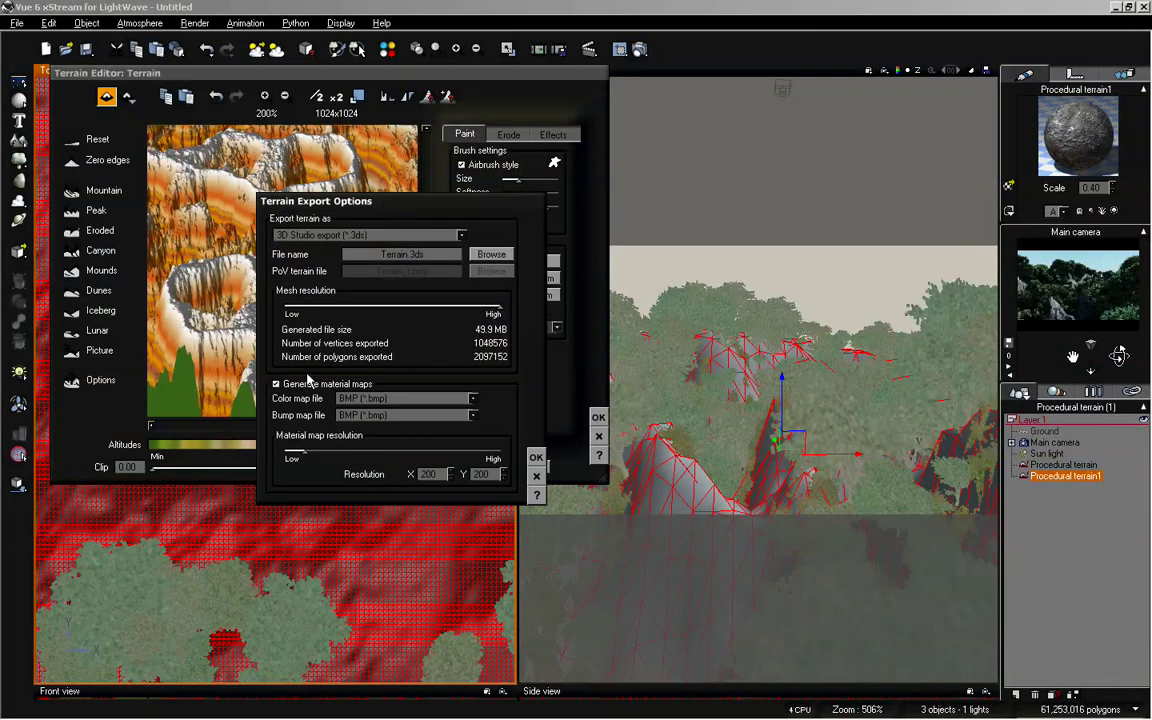
pyautogui.click(277, 384)
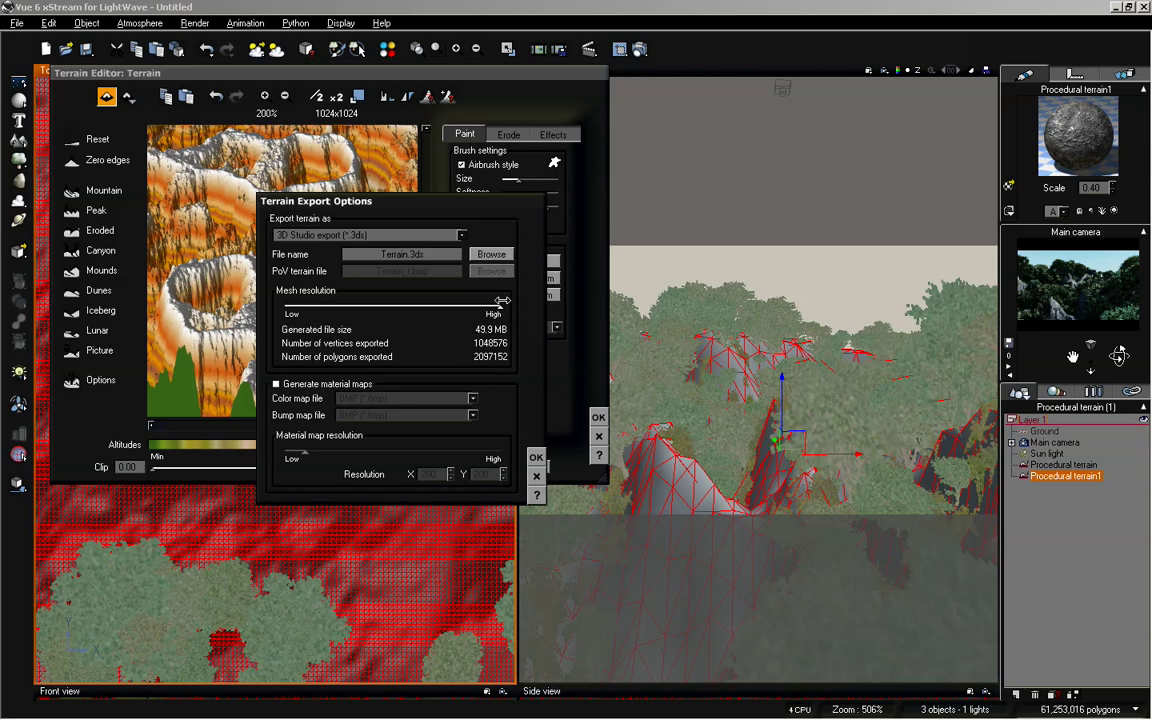
pyautogui.moveTo(502, 300); pyautogui.dragTo(391, 306)
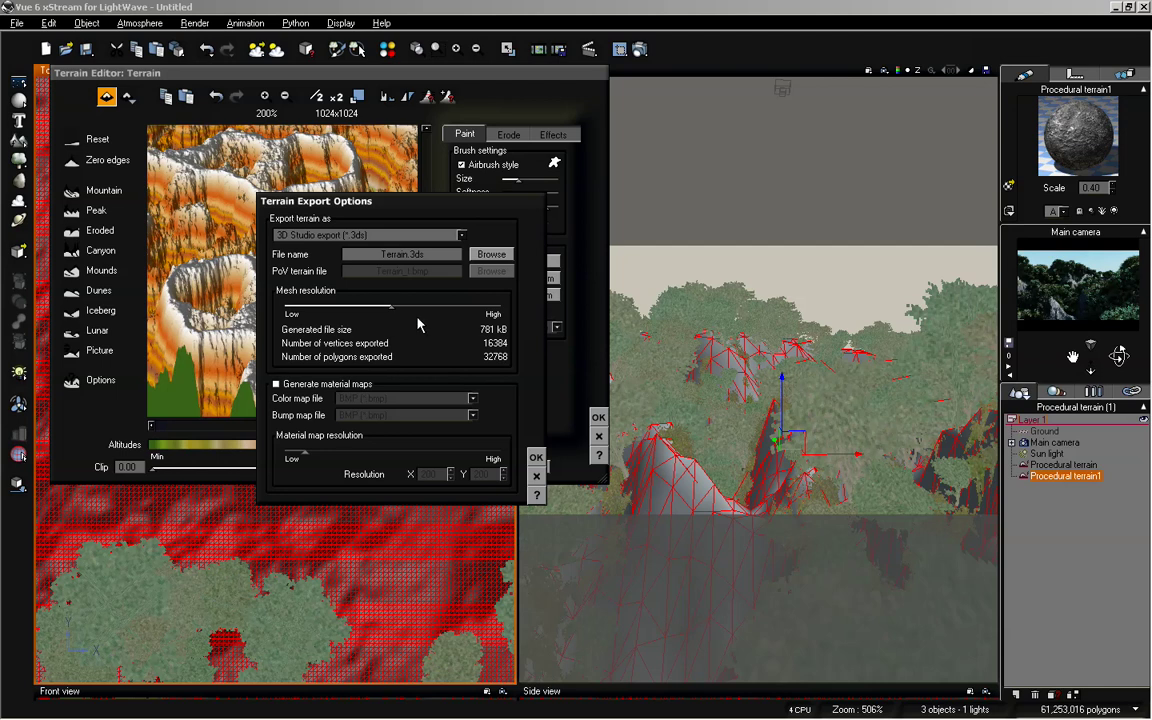
pyautogui.moveTo(391, 305); pyautogui.dragTo(418, 305)
# Set the terrain export format to LightWave export (*.lwo) and look through the other available formats.
pyautogui.click(461, 236)
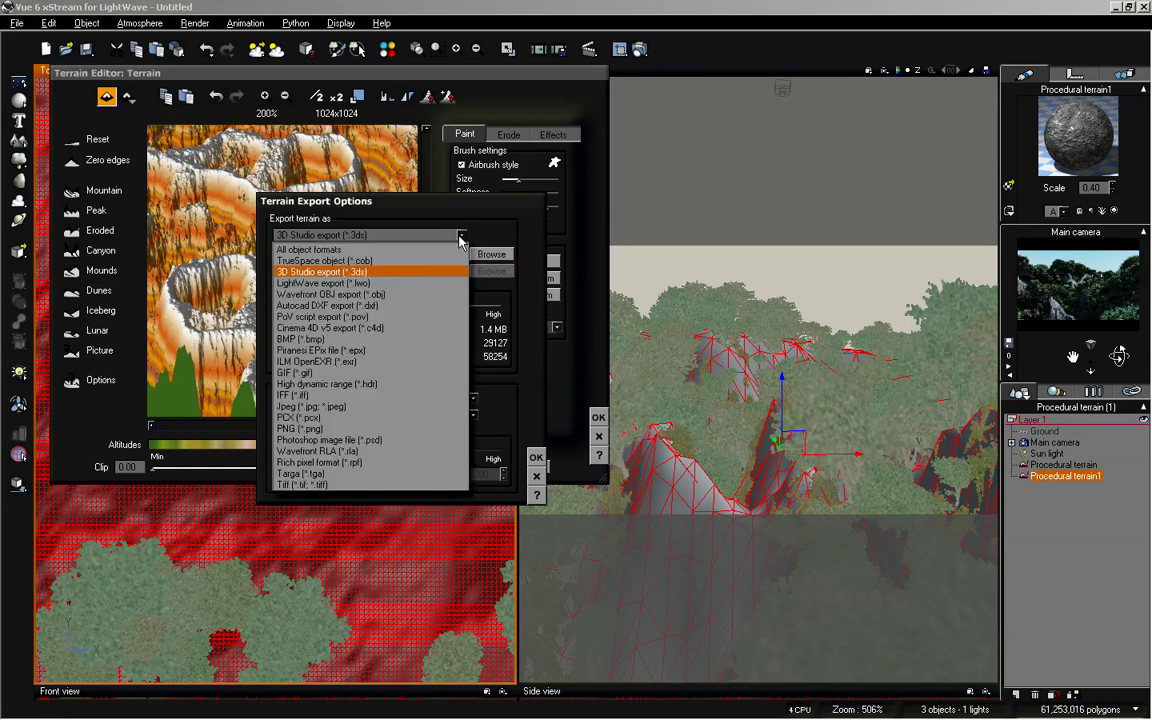
pyautogui.click(445, 284)
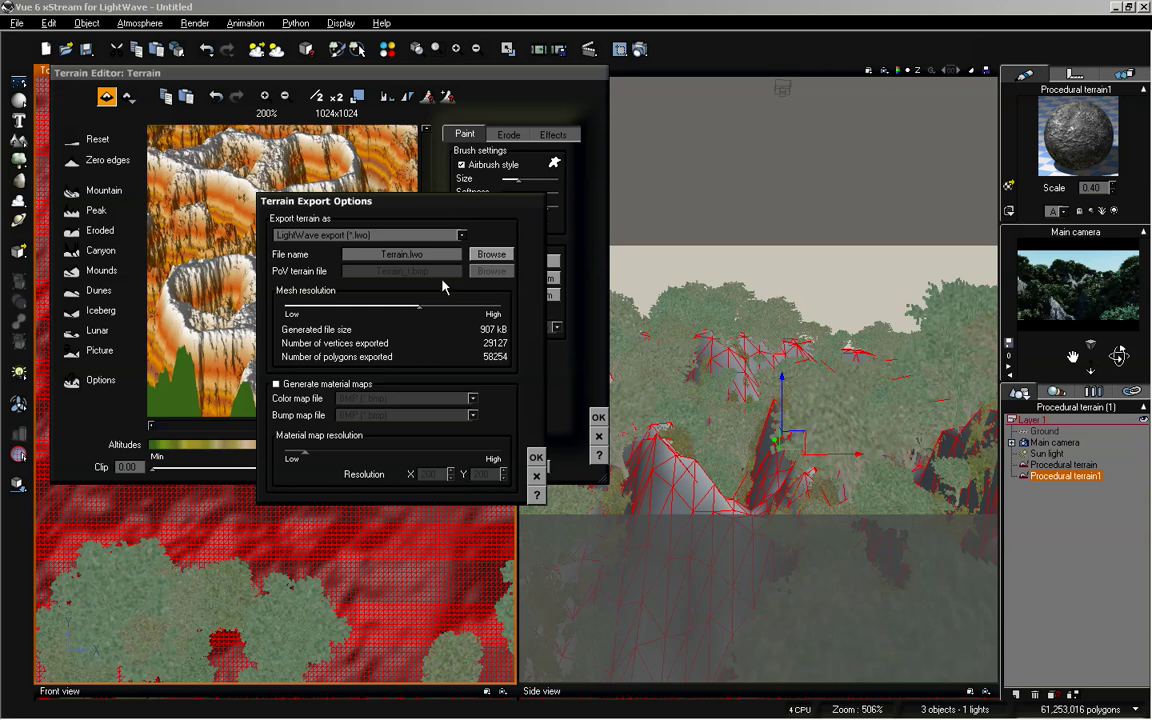
pyautogui.click(456, 236)
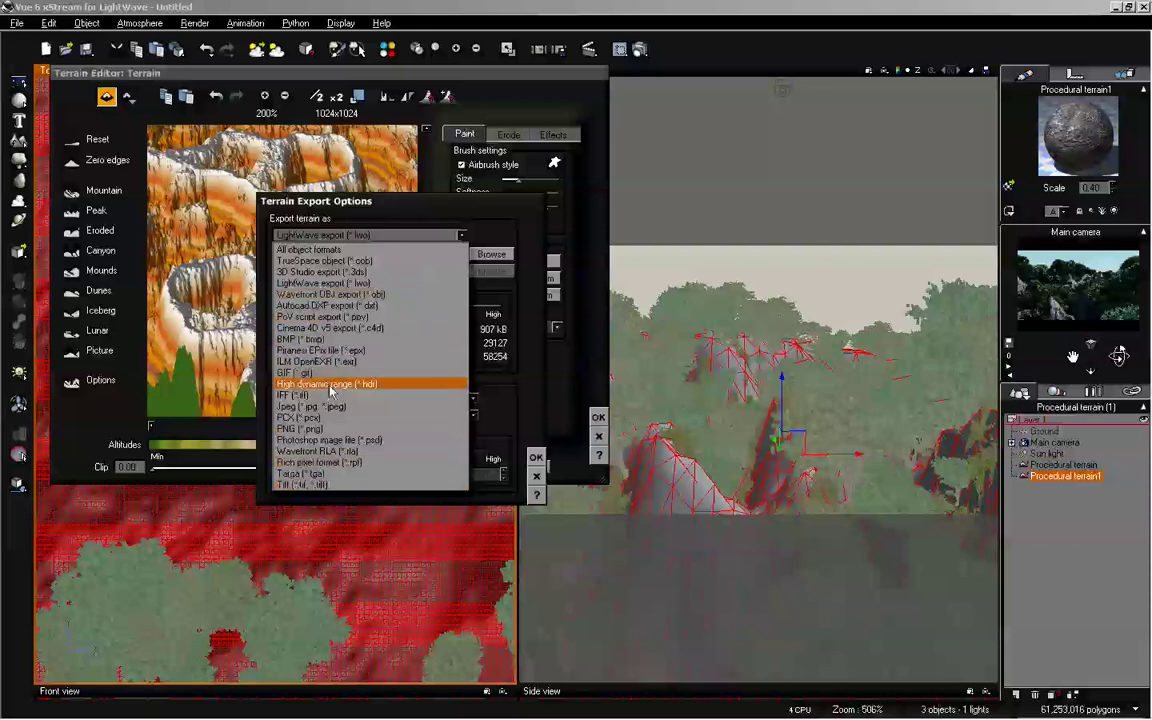
pyautogui.click(537, 370)
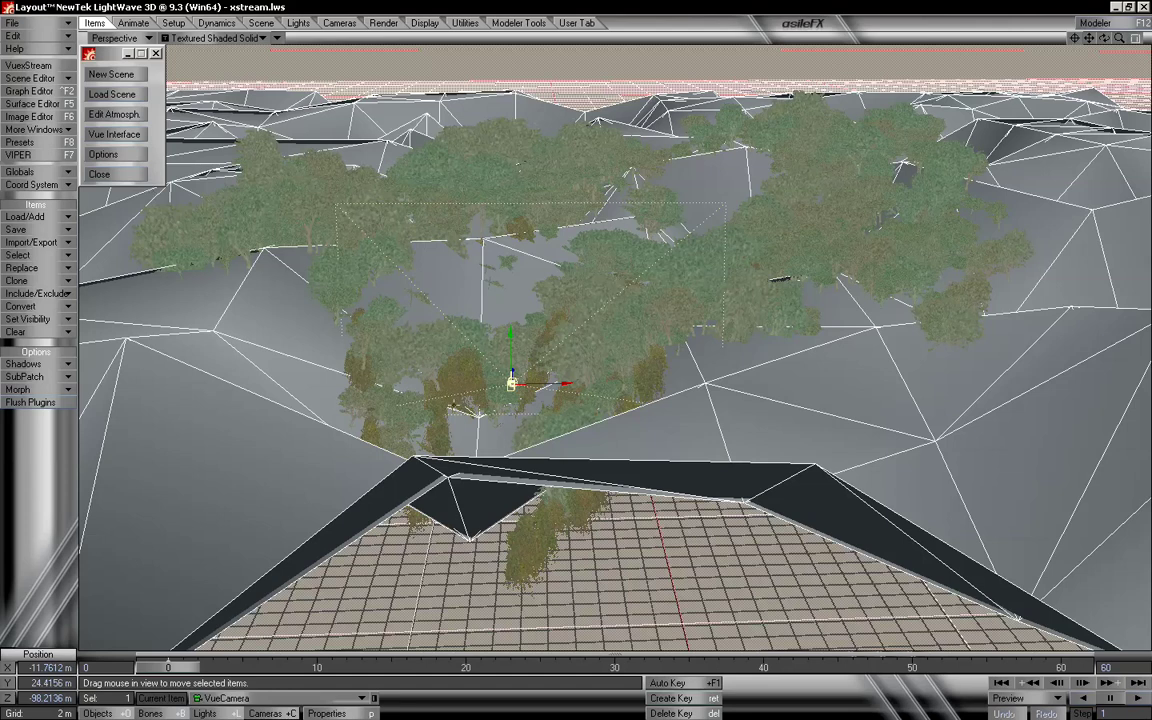
# Switch to LightWave Layout and load the Terrain_valley object into the scene.
pyautogui.click(60, 217)
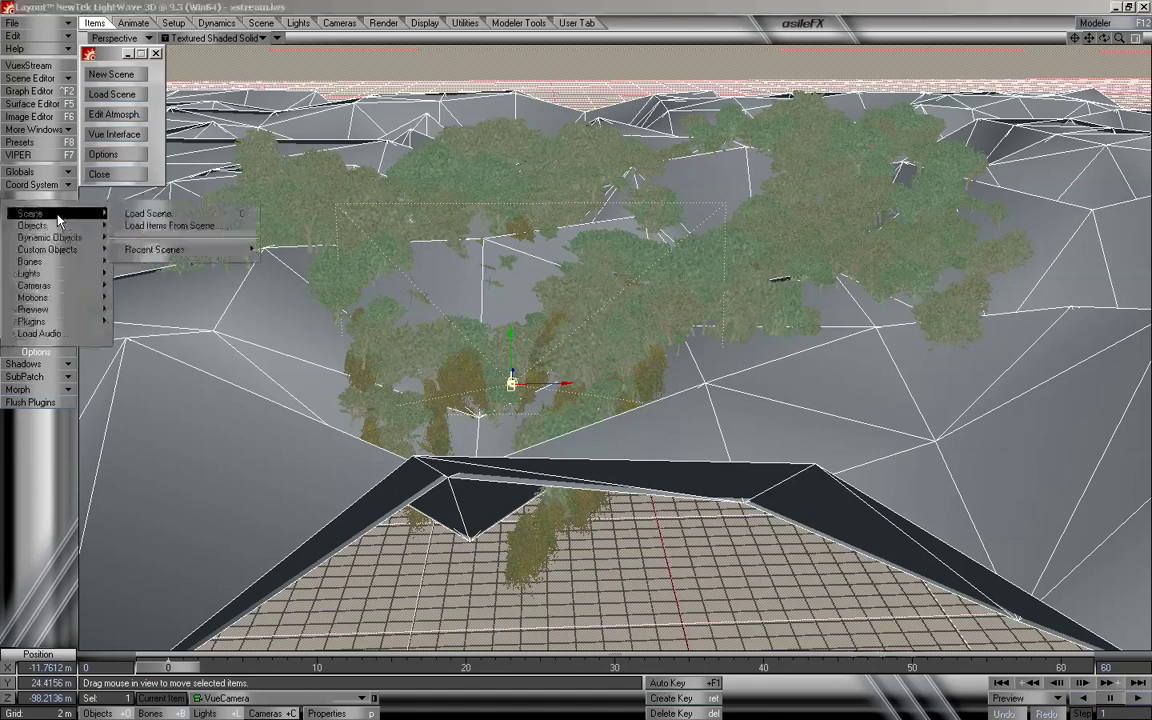
pyautogui.moveTo(85, 225)
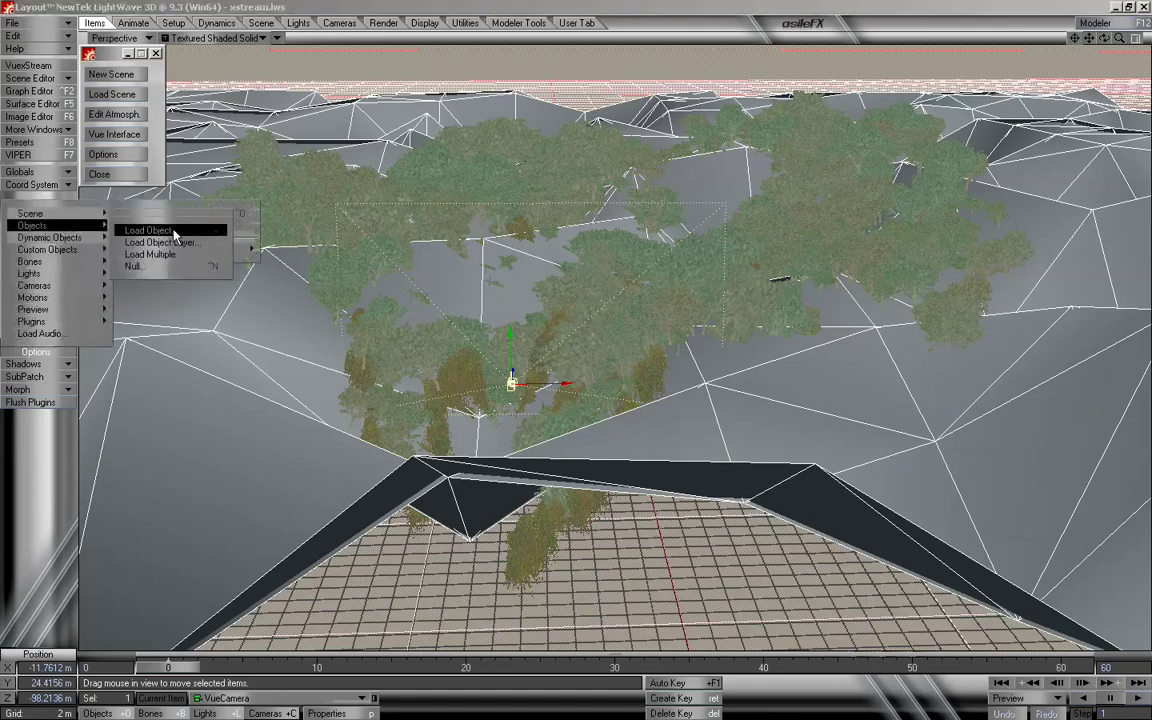
pyautogui.click(148, 231)
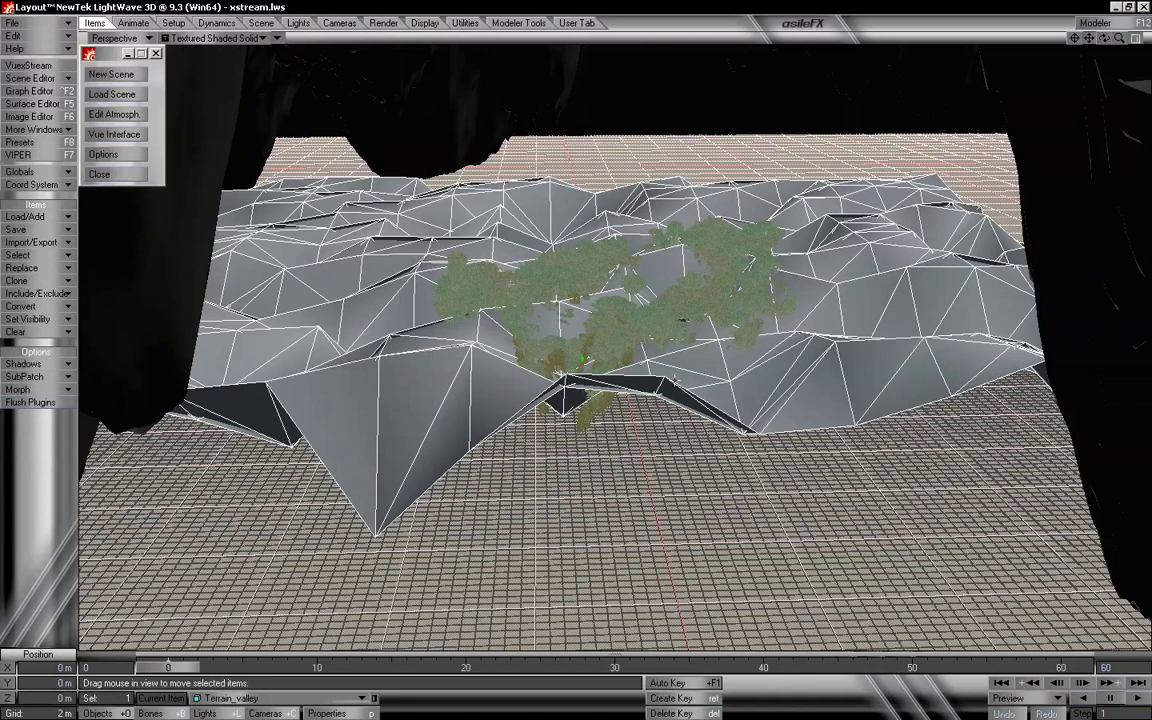
# Try a Vue xStream global scale ratio of 10, and restore the previous ratio.
pyautogui.click(103, 154)
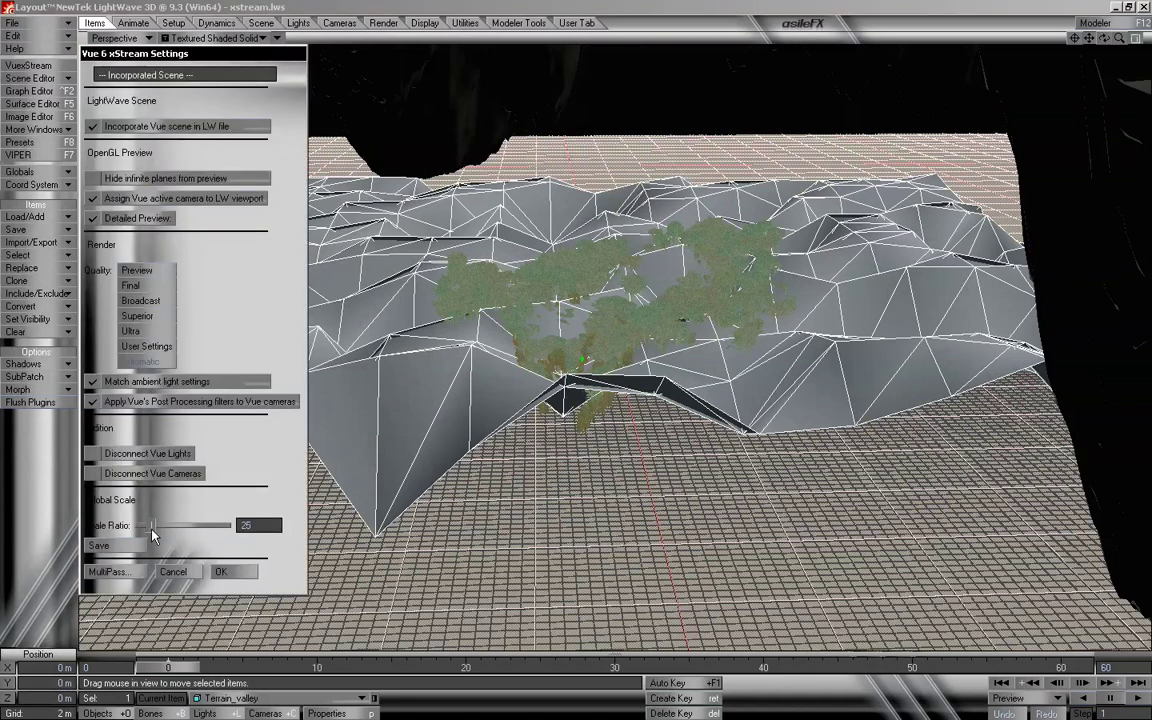
pyautogui.moveTo(152, 527); pyautogui.dragTo(144, 527)
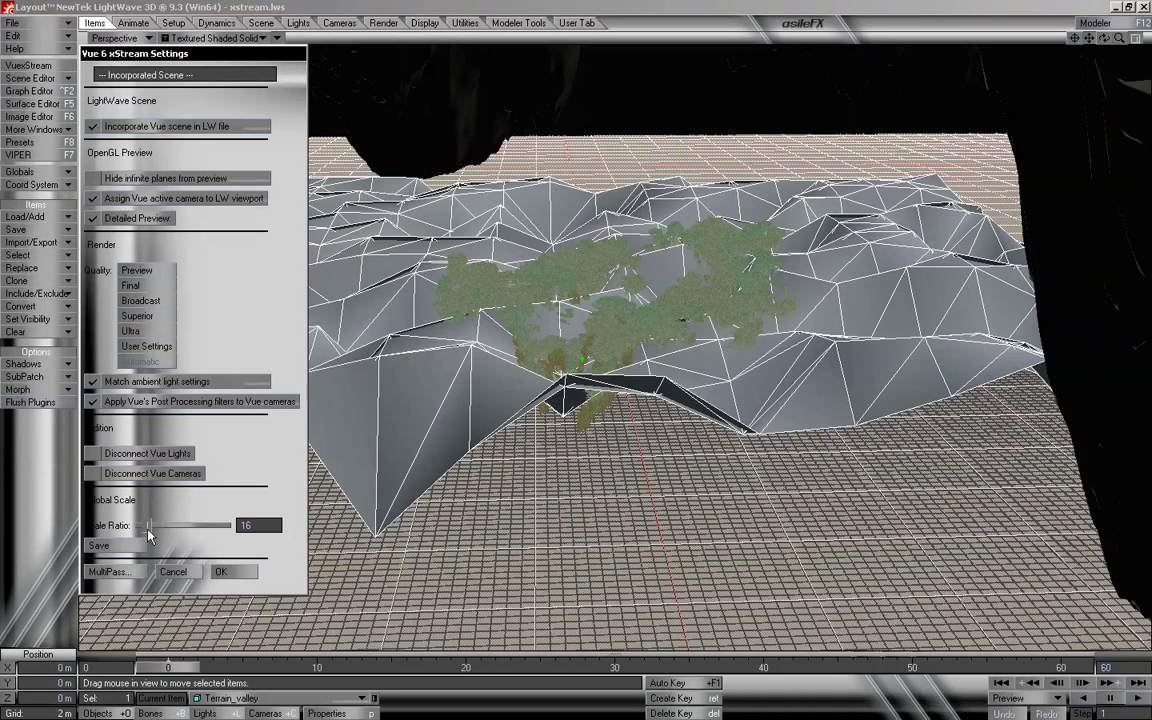
pyautogui.click(240, 582)
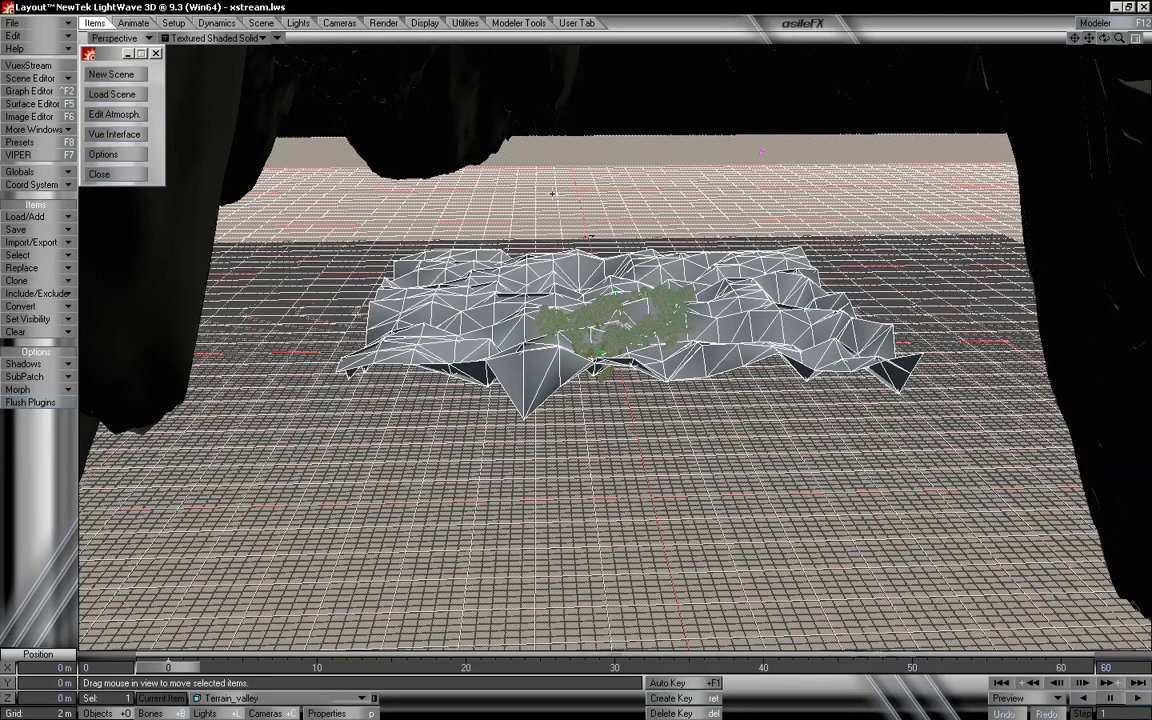
pyautogui.click(131, 155)
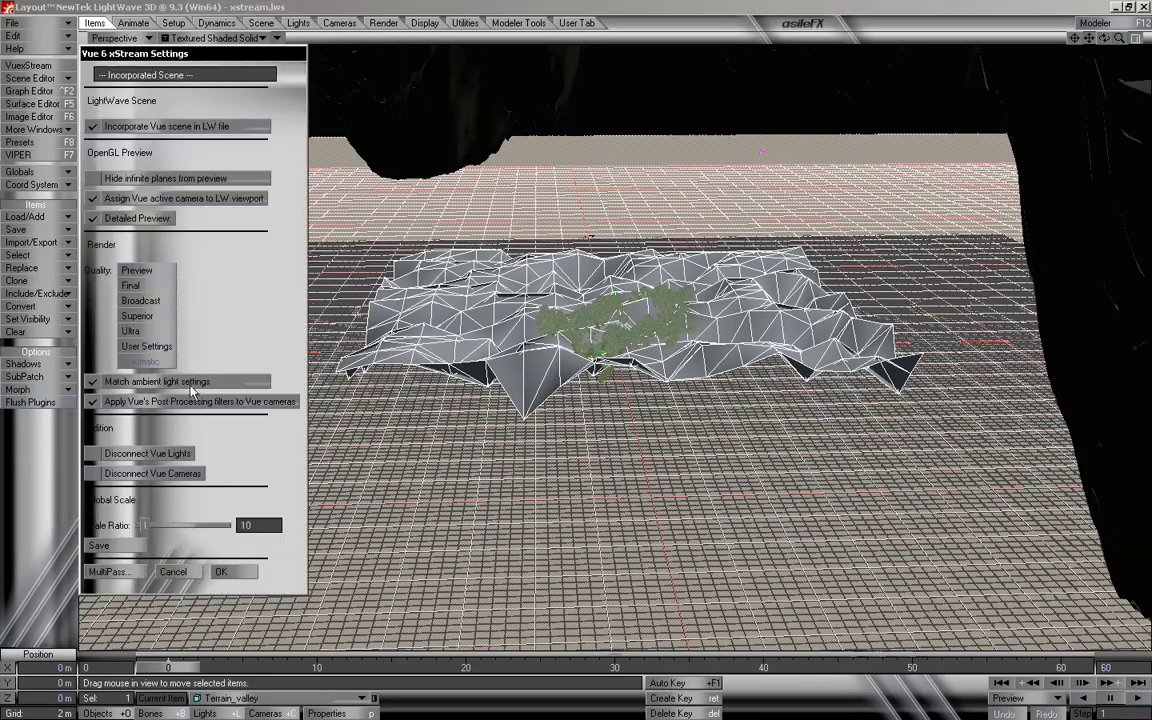
pyautogui.click(221, 571)
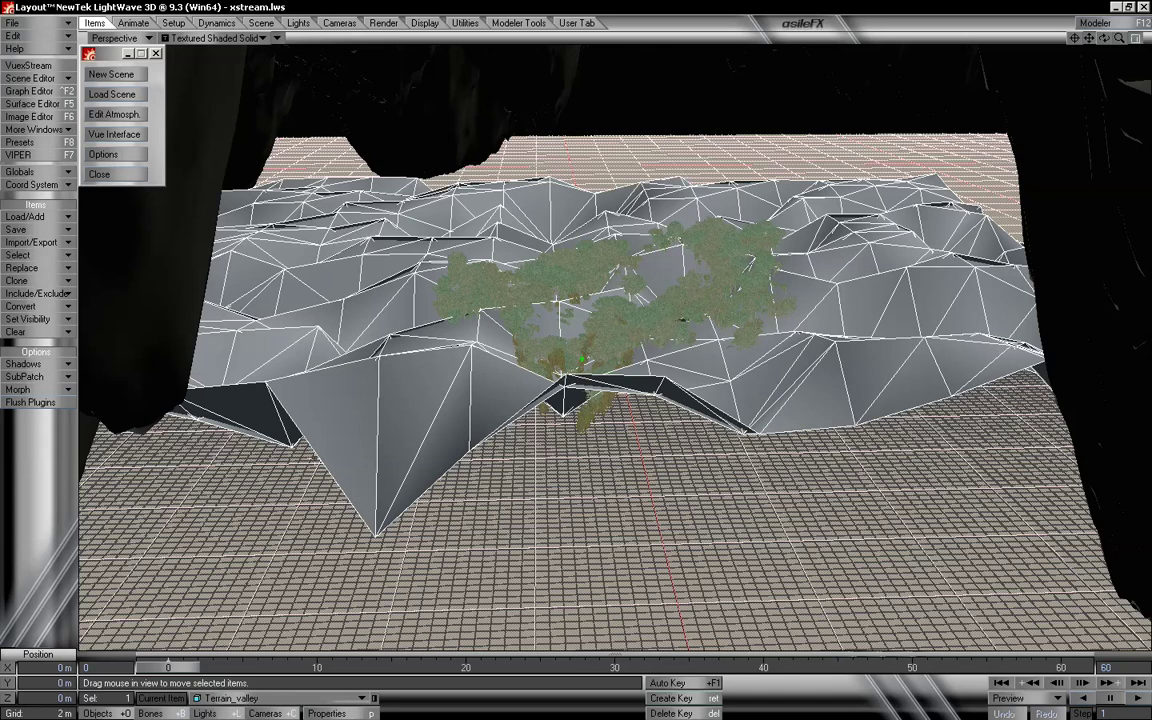
# Scale the Terrain_valley object uniformly to 0.194 to roughly match the size of the Vue terrain.
pyautogui.press('h')
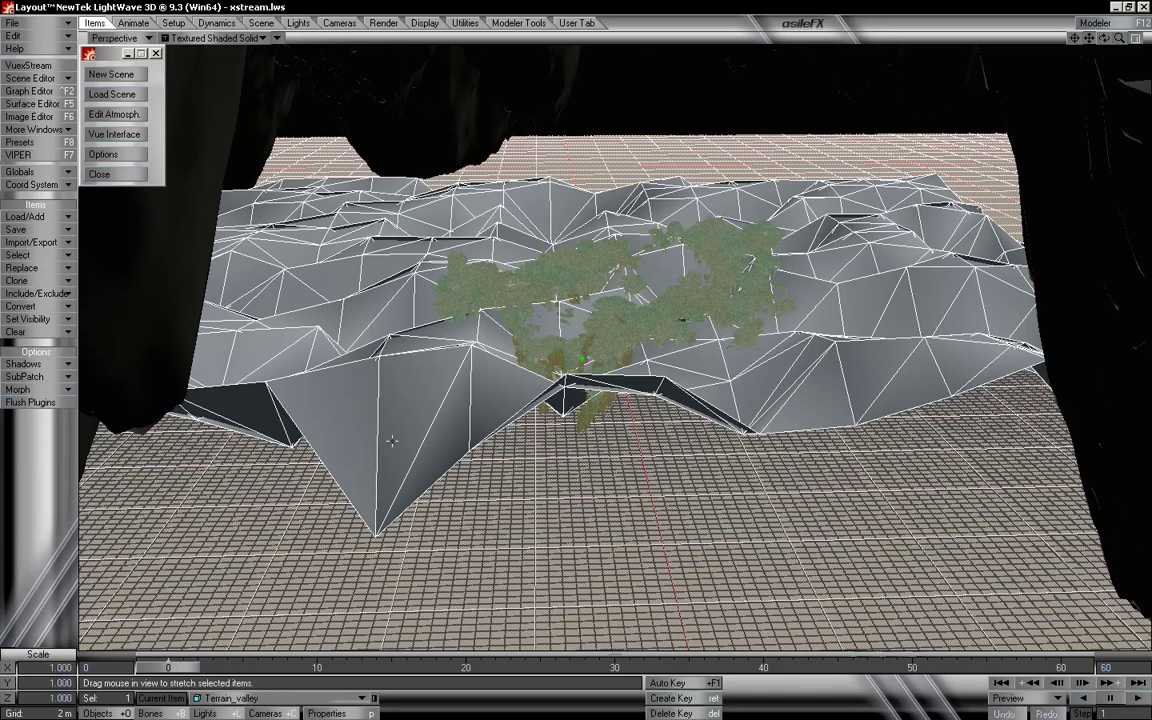
pyautogui.moveTo(392, 441); pyautogui.dragTo(372, 441)
pyautogui.hotkey('shift', 'h')
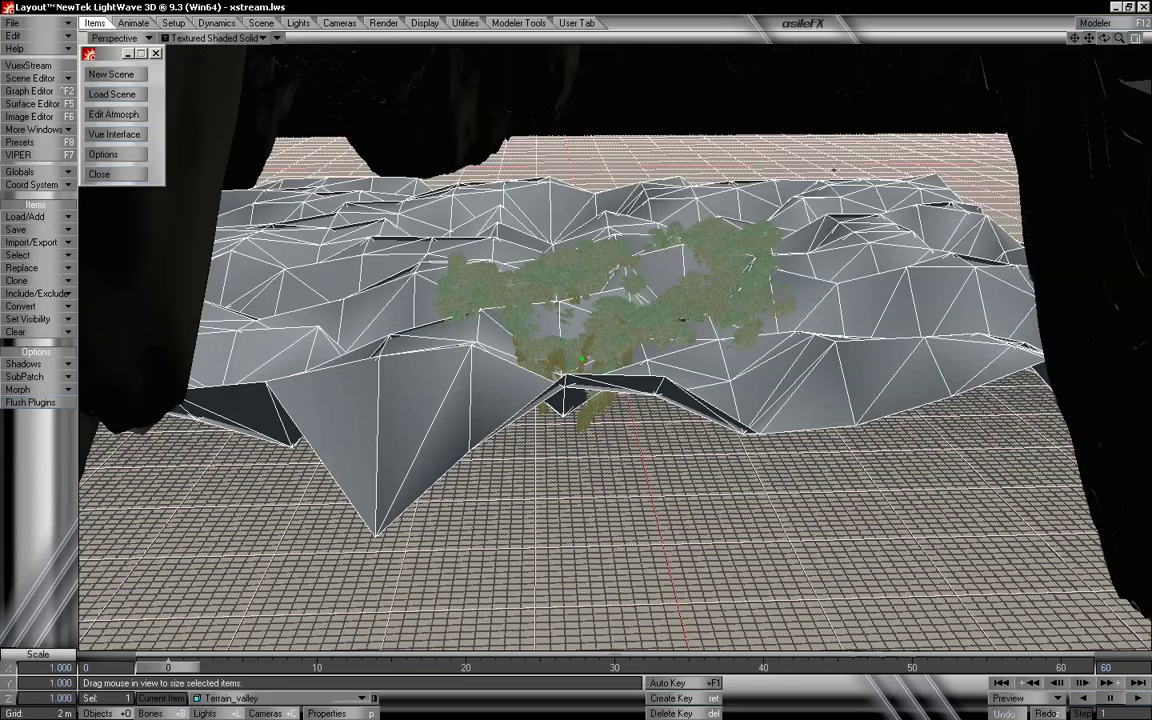
pyautogui.moveTo(615, 350); pyautogui.dragTo(590, 350)
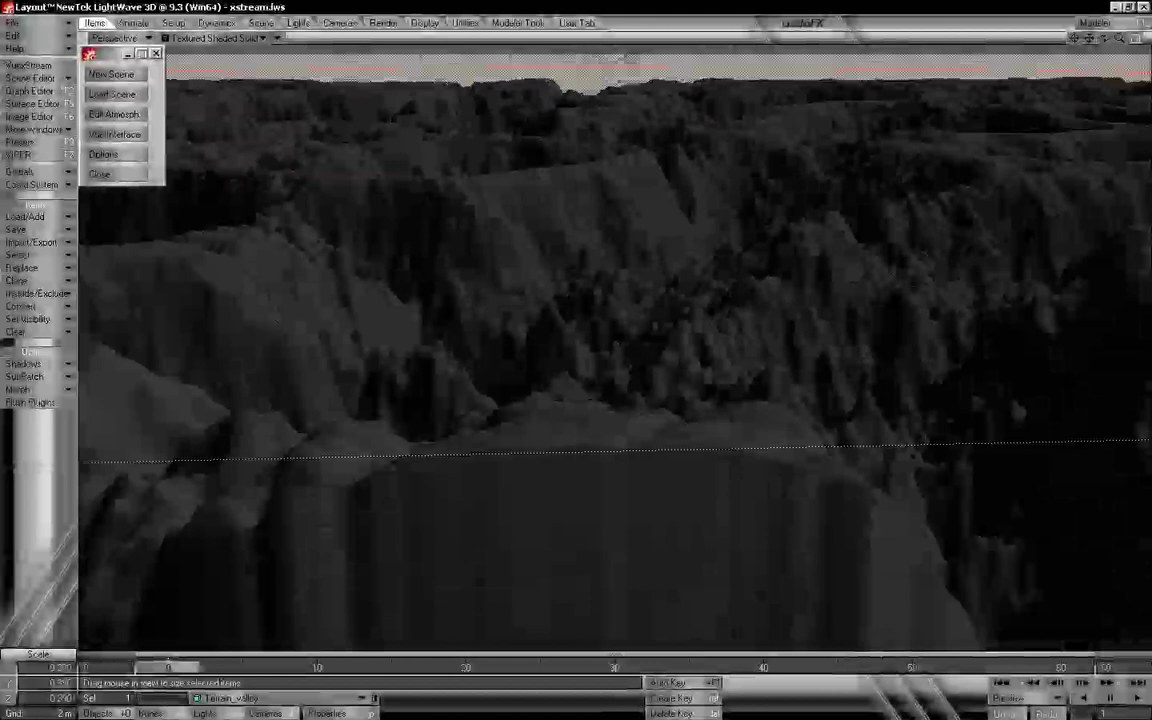
pyautogui.moveTo(910, 354); pyautogui.dragTo(807, 354)
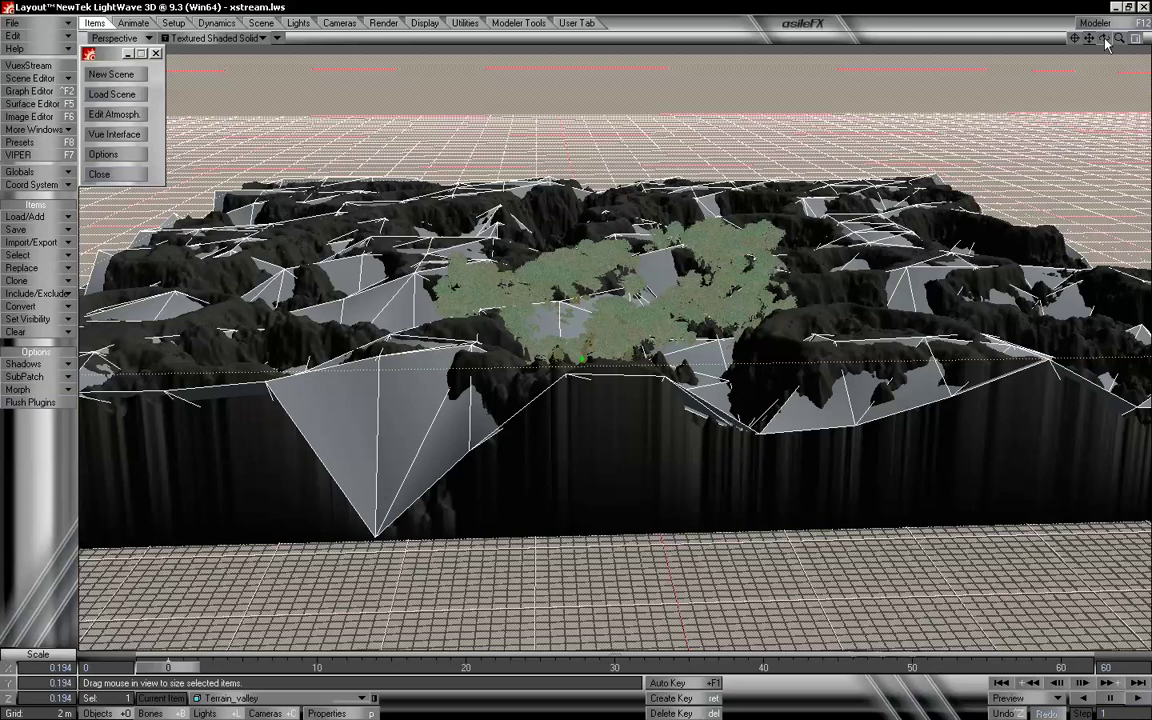
pyautogui.moveTo(1105, 38); pyautogui.dragTo(1103, 100)
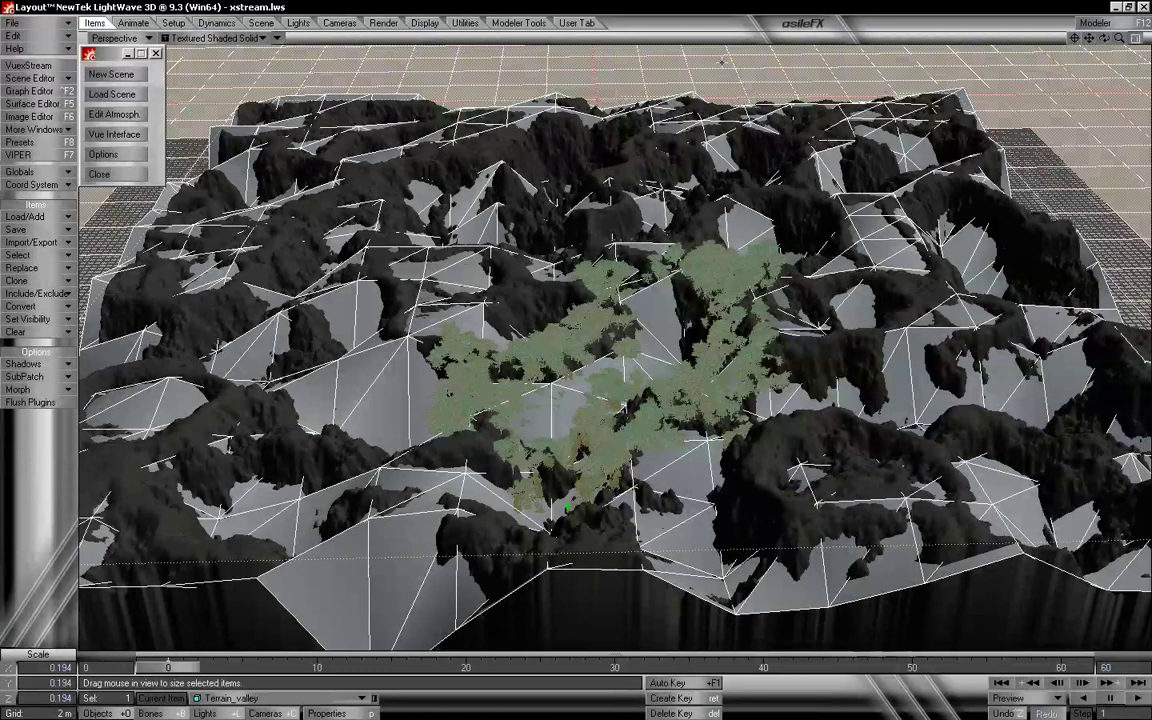
# Refine the uniform scale of Terrain_valley to 0.200 against the Vue terrain's edges in the Top view, and return to the Perspective view.
pyautogui.click(136, 40)
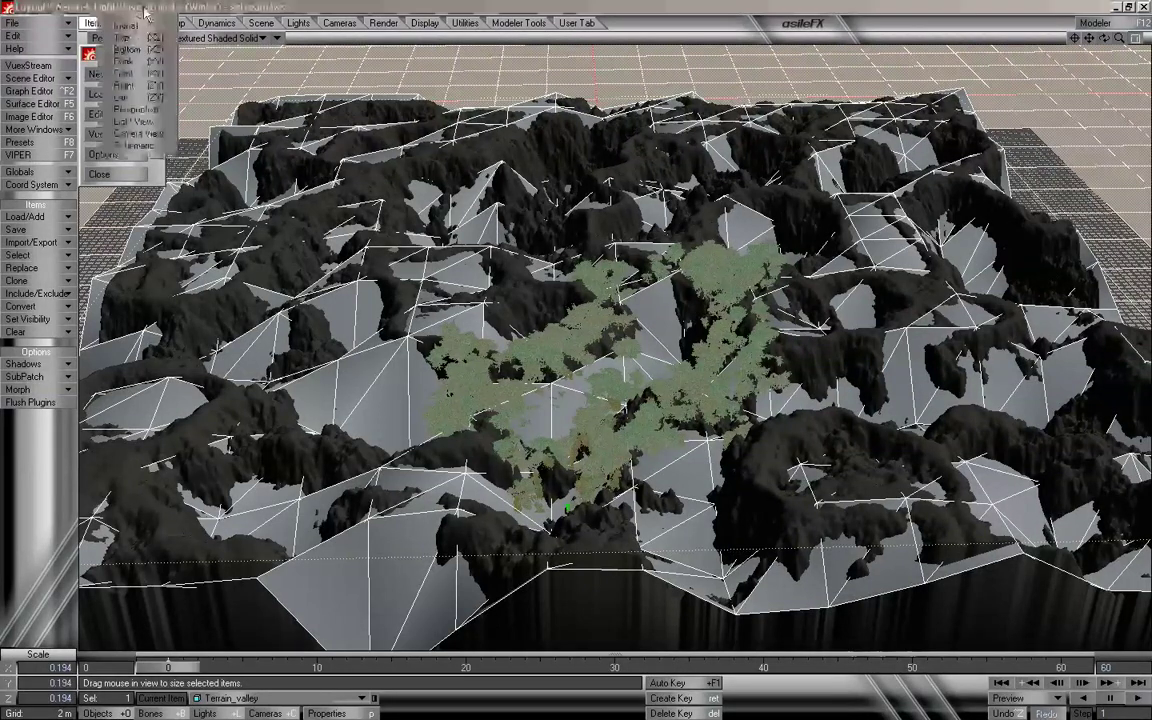
pyautogui.click(145, 38)
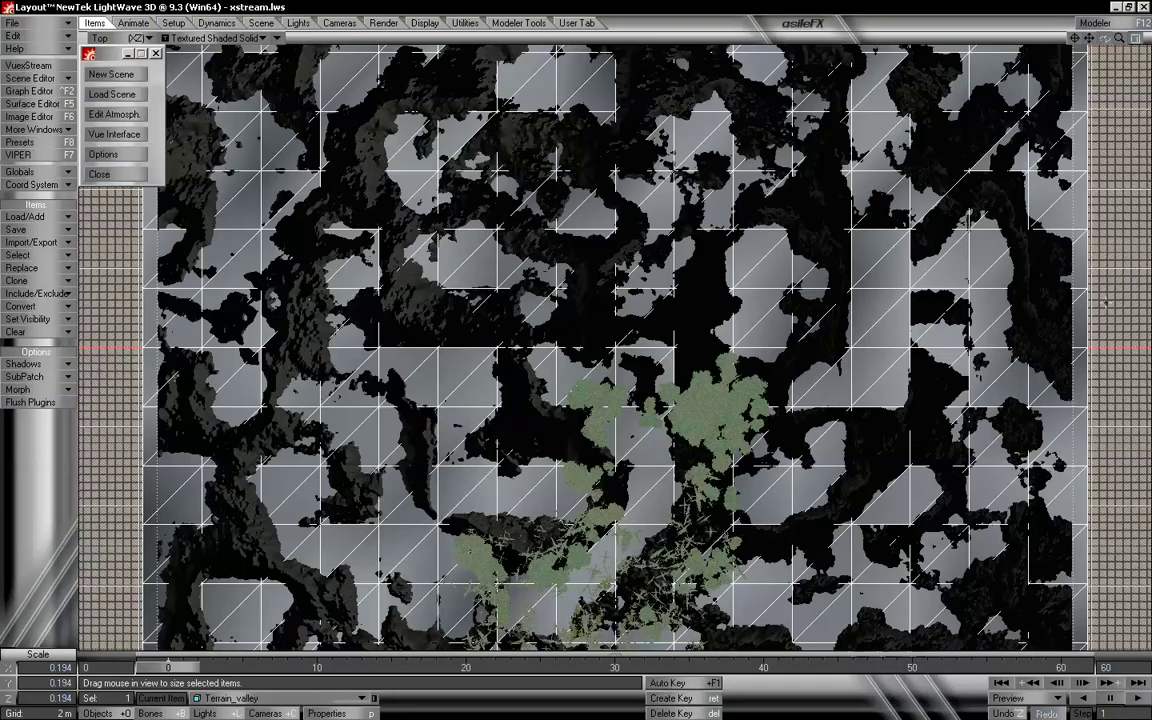
pyautogui.moveTo(208, 643)
pyautogui.mouseDown()
pyautogui.moveTo(262, 643)
pyautogui.moveTo(222, 643)
pyautogui.mouseUp()
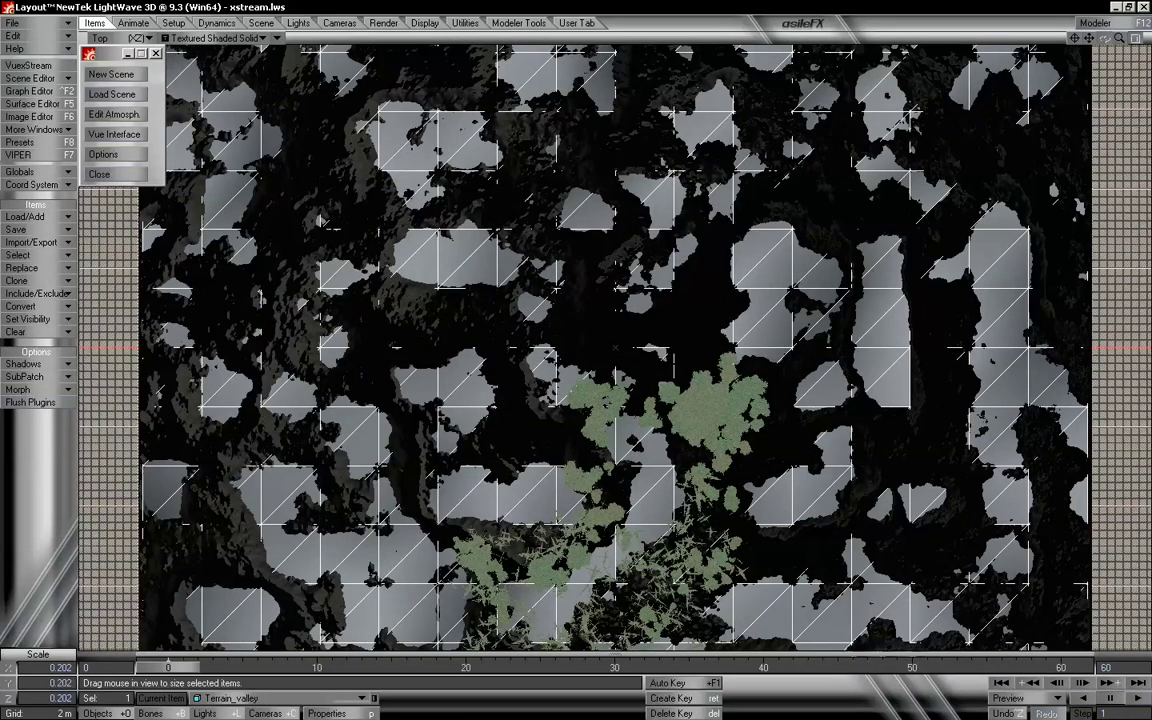
pyautogui.moveTo(222, 643); pyautogui.dragTo(218, 643)
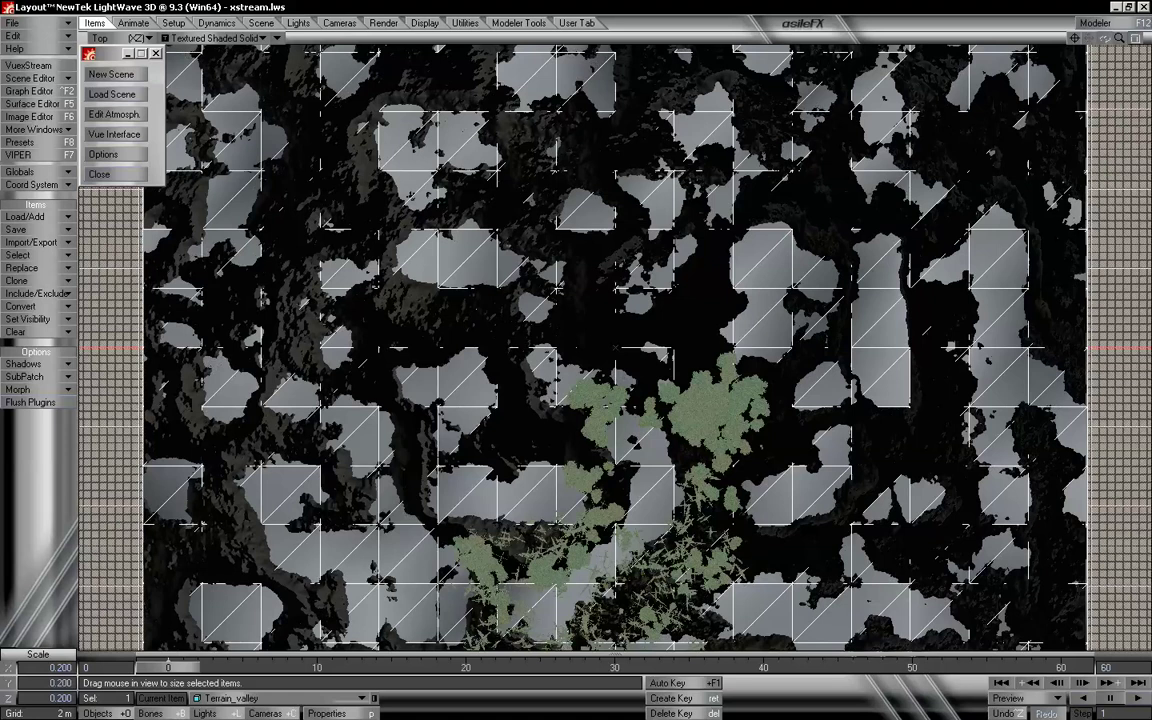
pyautogui.moveTo(1090, 38); pyautogui.dragTo(1093, 1)
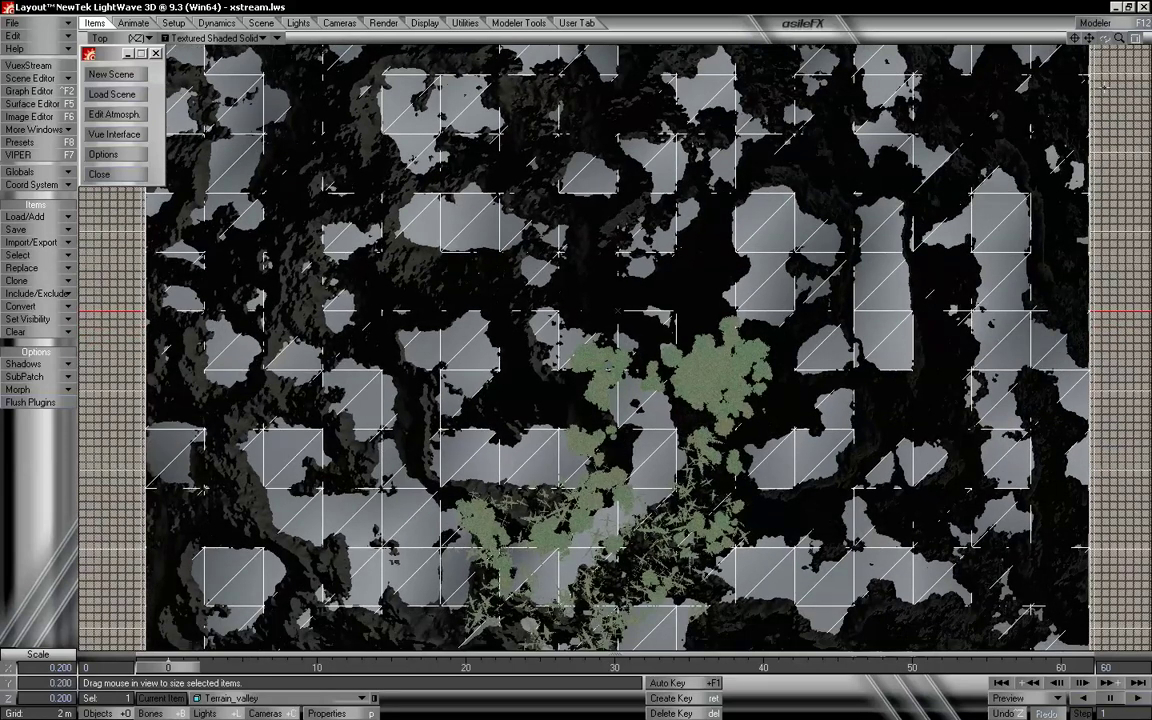
pyautogui.click(97, 38)
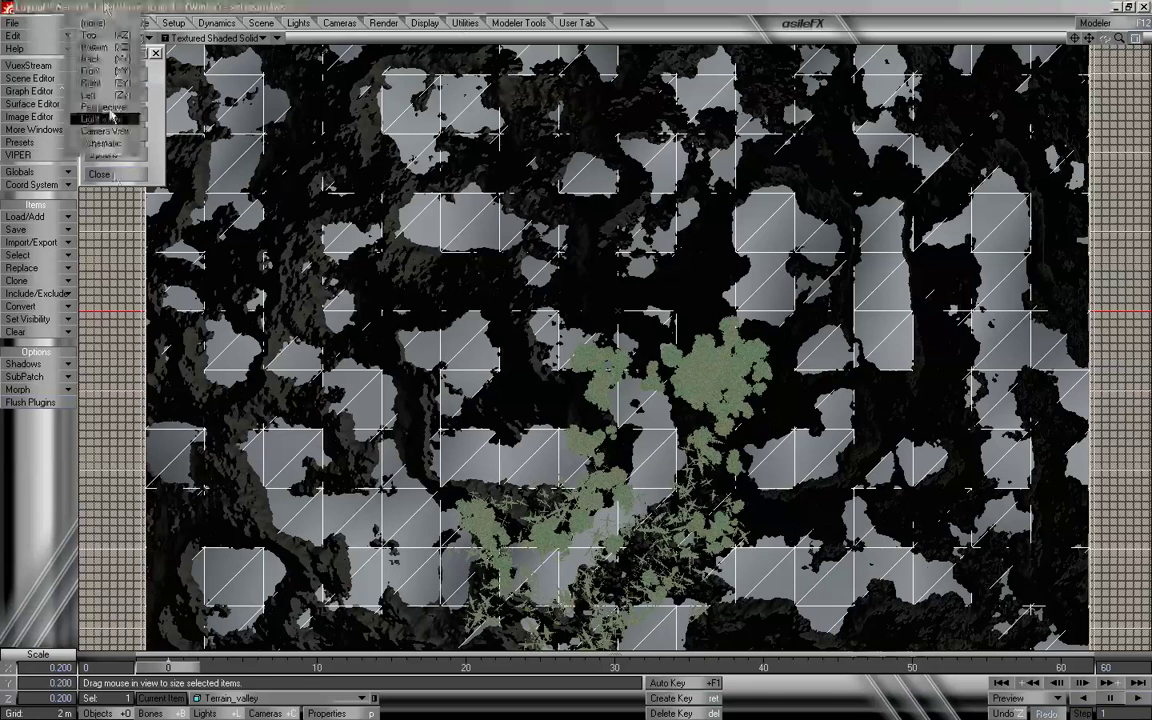
pyautogui.click(113, 107)
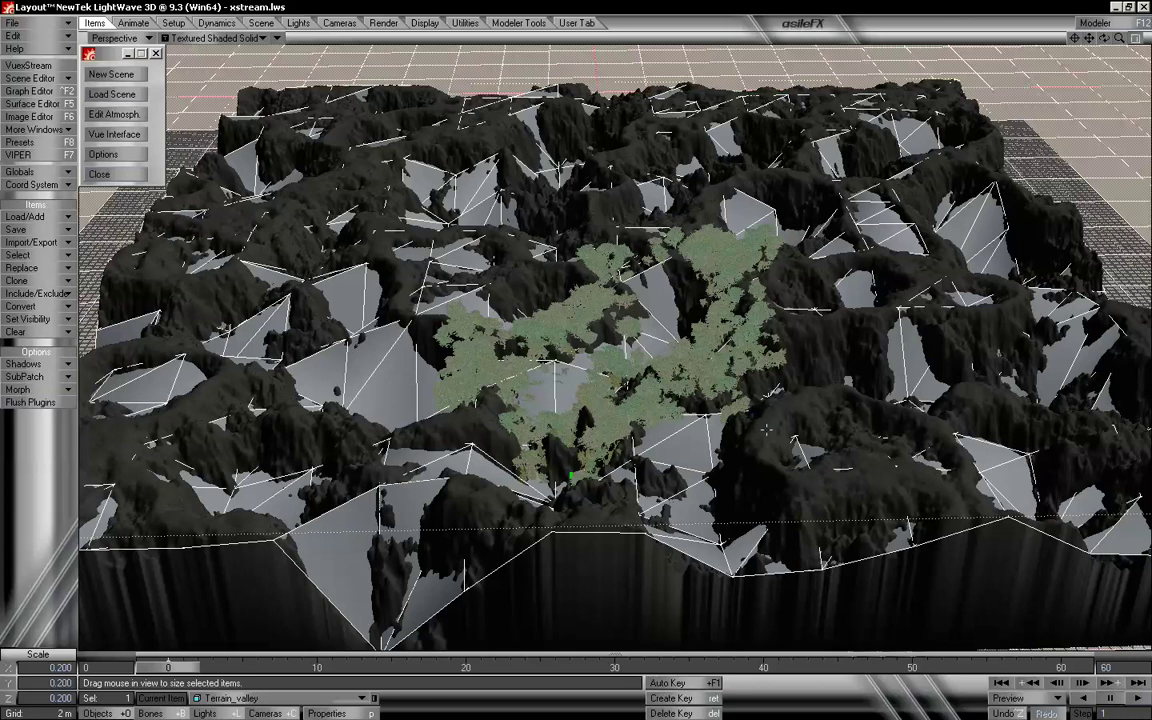
# Switch to LightWave Modeler and show the whole Terrain_valley object fitted in the four-viewport layout.
pyautogui.hotkey('alt', 'Tab')
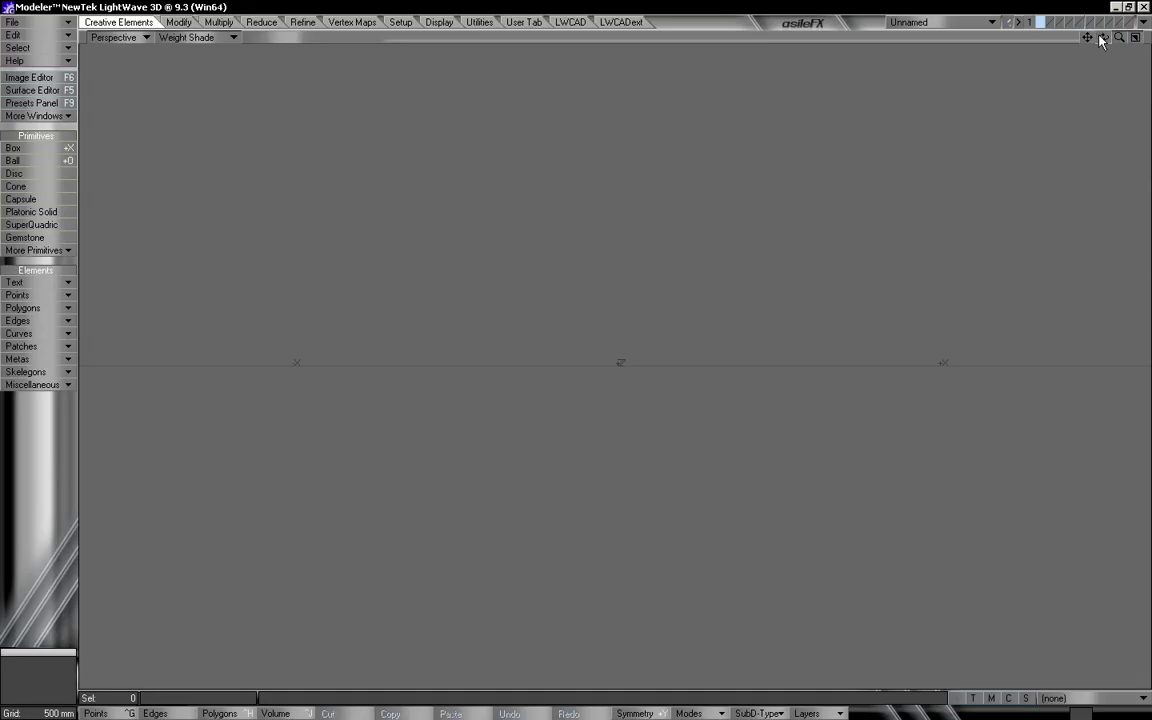
pyautogui.moveTo(1104, 38); pyautogui.dragTo(1117, 78)
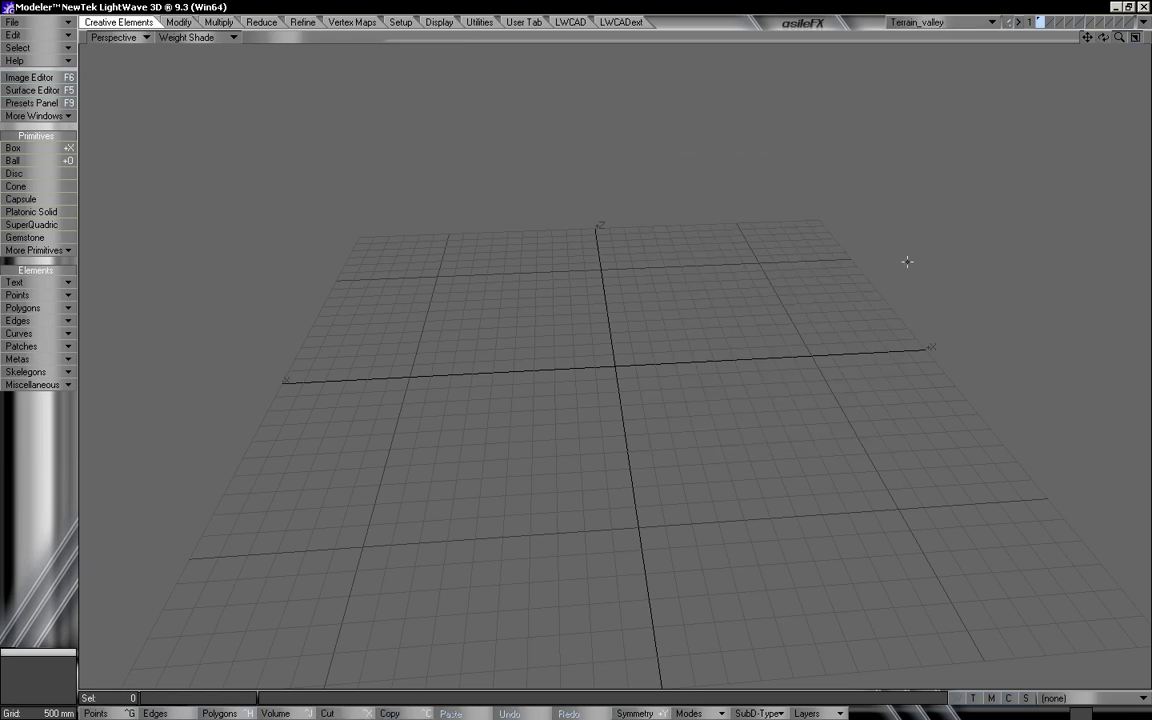
pyautogui.press('KP_0')
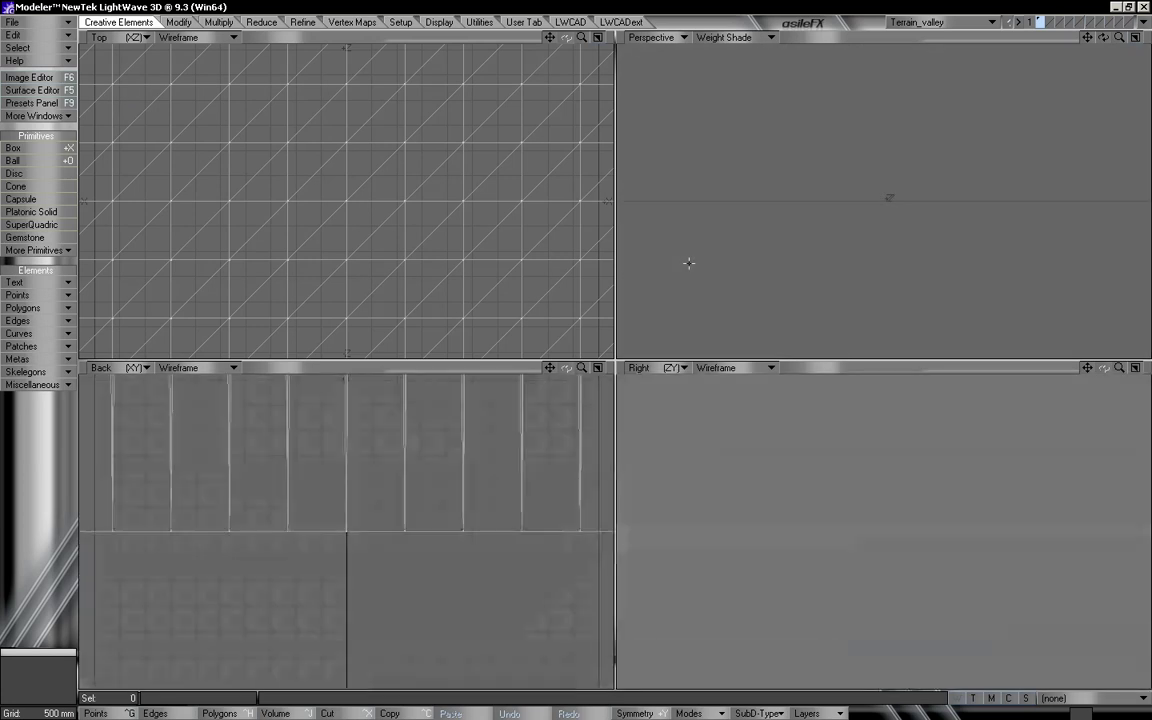
pyautogui.press('q')
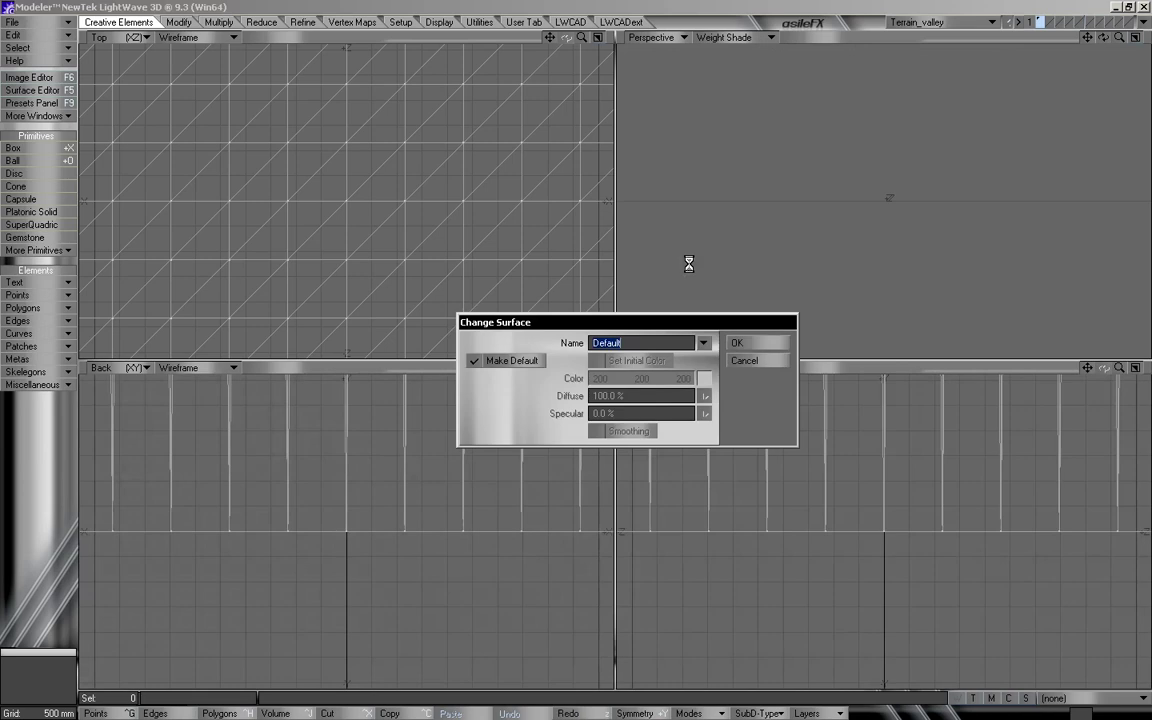
pyautogui.click(755, 361)
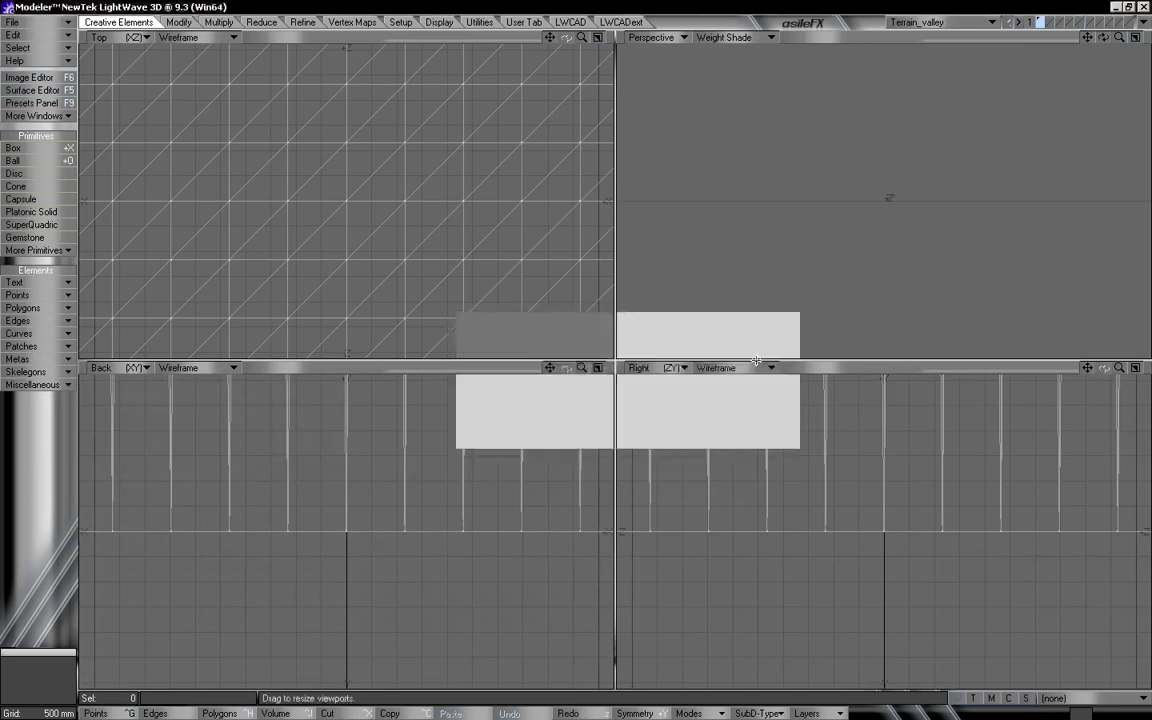
pyautogui.press('a')
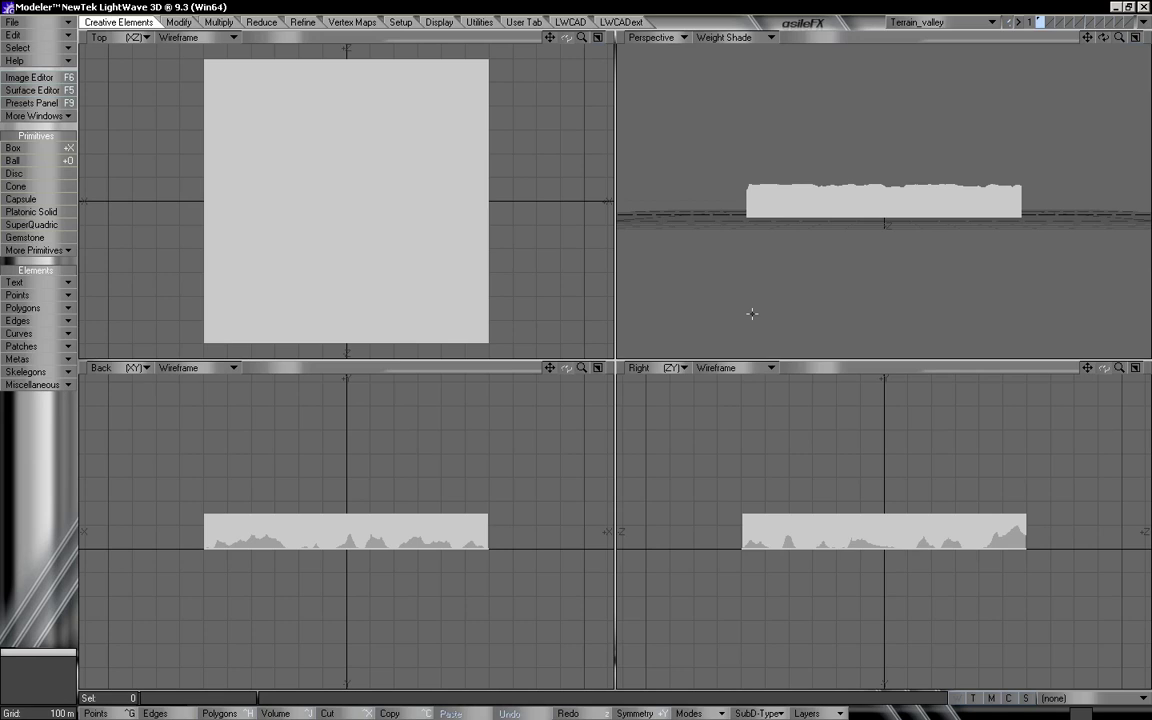
# Check the terrain's point statistics in a widened statistics window, and close it.
pyautogui.press('w')
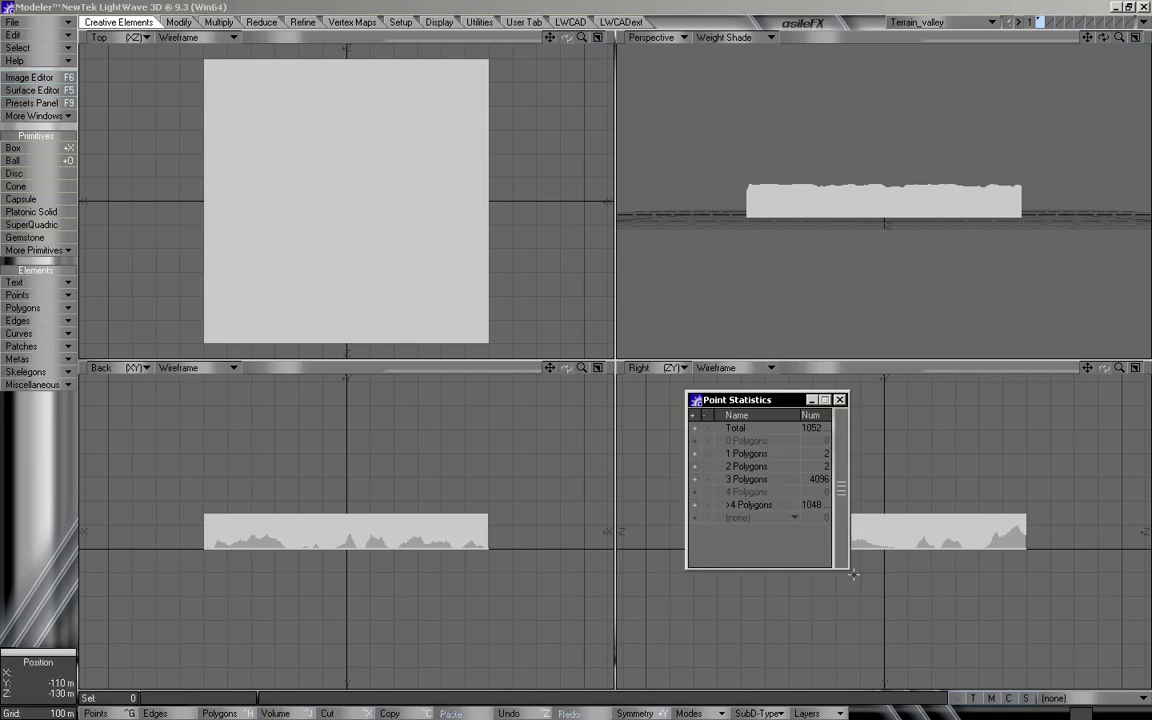
pyautogui.moveTo(853, 571); pyautogui.dragTo(958, 610)
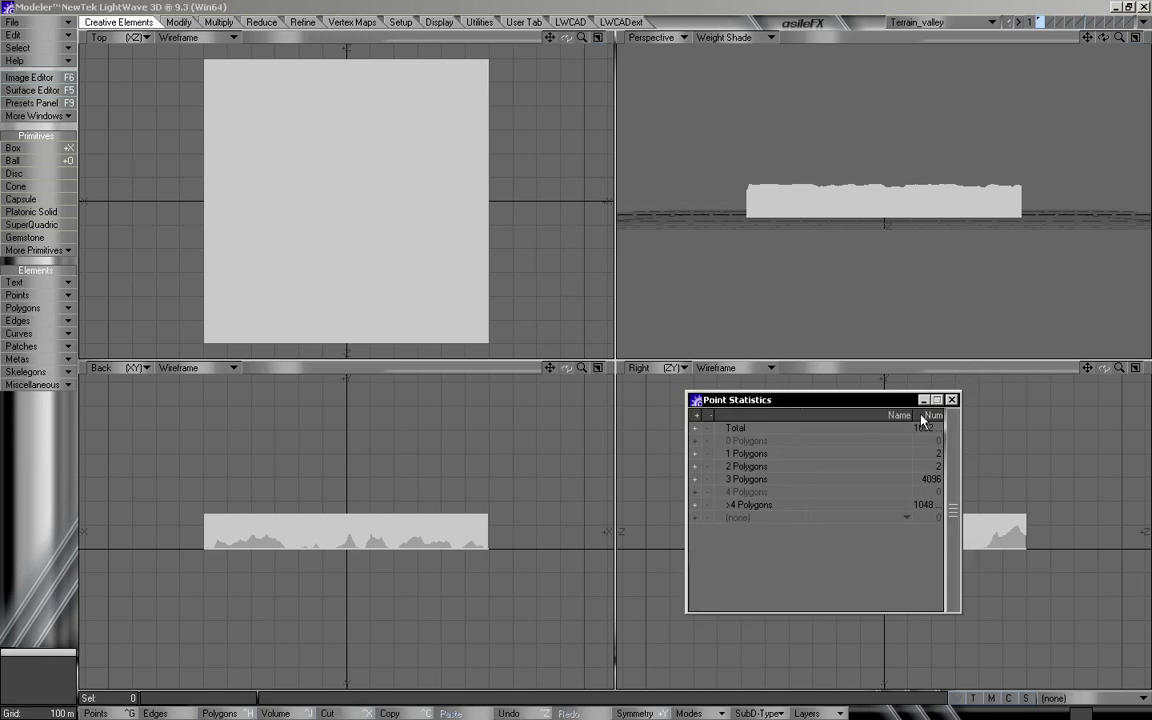
pyautogui.moveTo(914, 414); pyautogui.dragTo(877, 418)
pyautogui.click(953, 401)
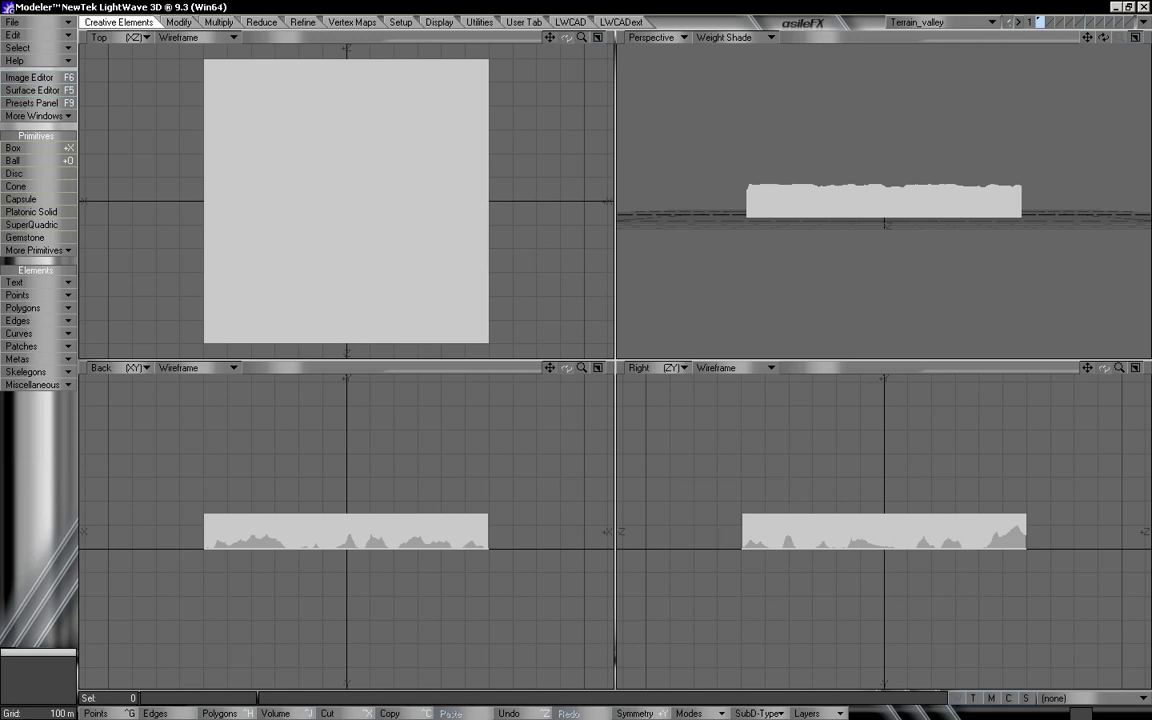
pyautogui.moveTo(1103, 37); pyautogui.dragTo(1124, 43)
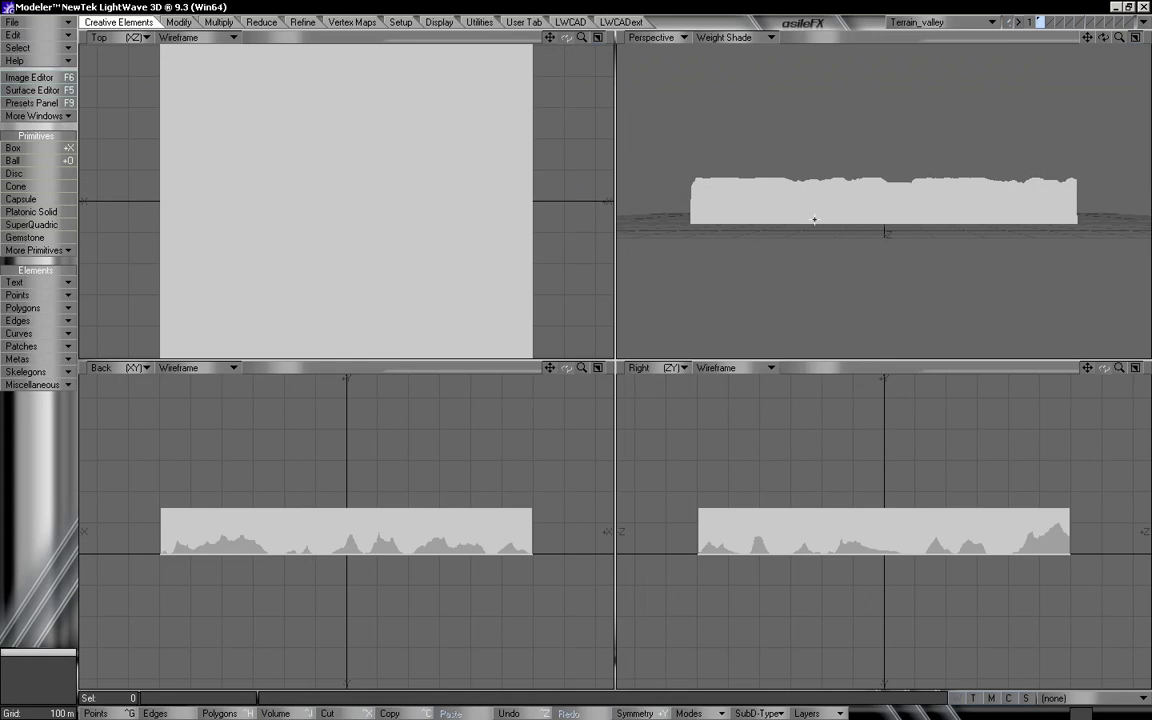
# Delete the terrain polygons at the far right corner and along the near edge to trim the cropped mesh.
pyautogui.hotkey('alt', 'Tab')
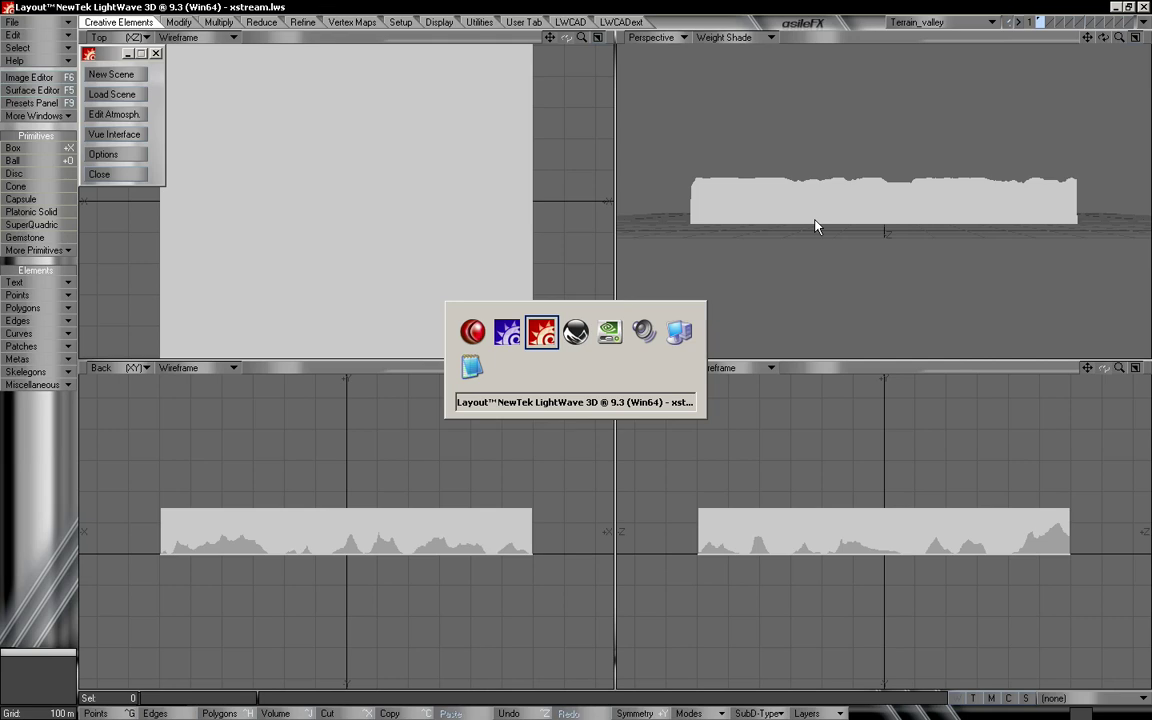
pyautogui.hotkey('alt', 'Tab')
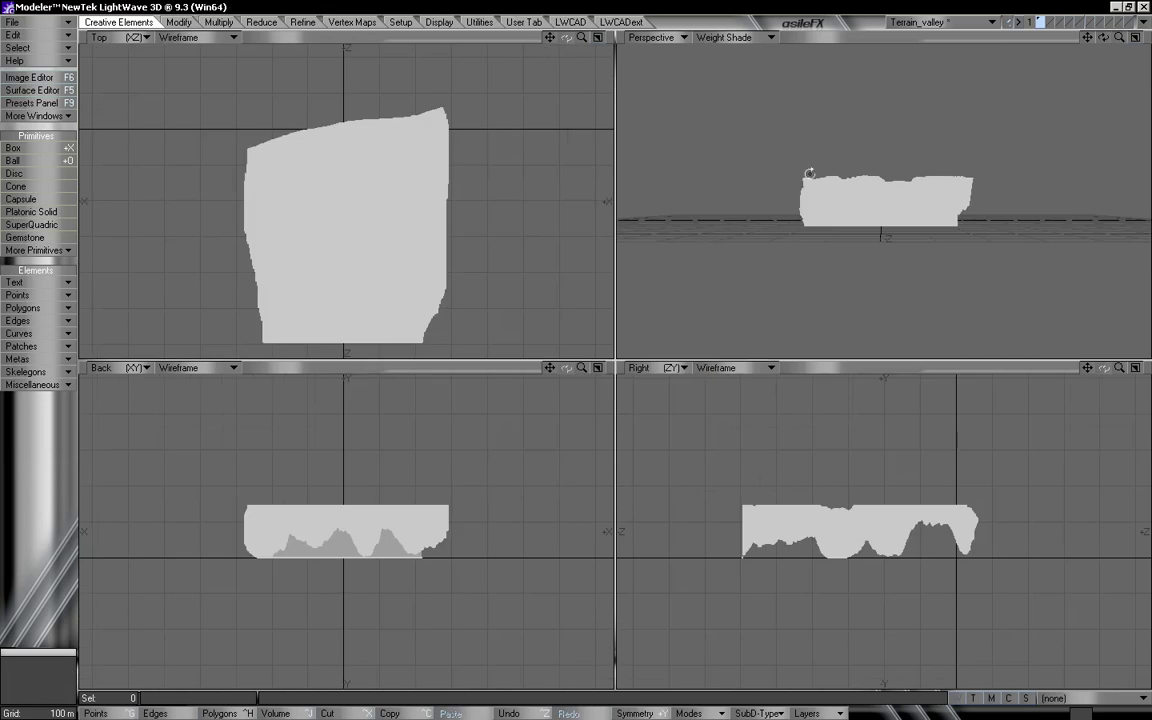
pyautogui.keyDown('alt'); pyautogui.moveTo(865, 198); pyautogui.dragTo(872, 224); pyautogui.keyUp('alt')
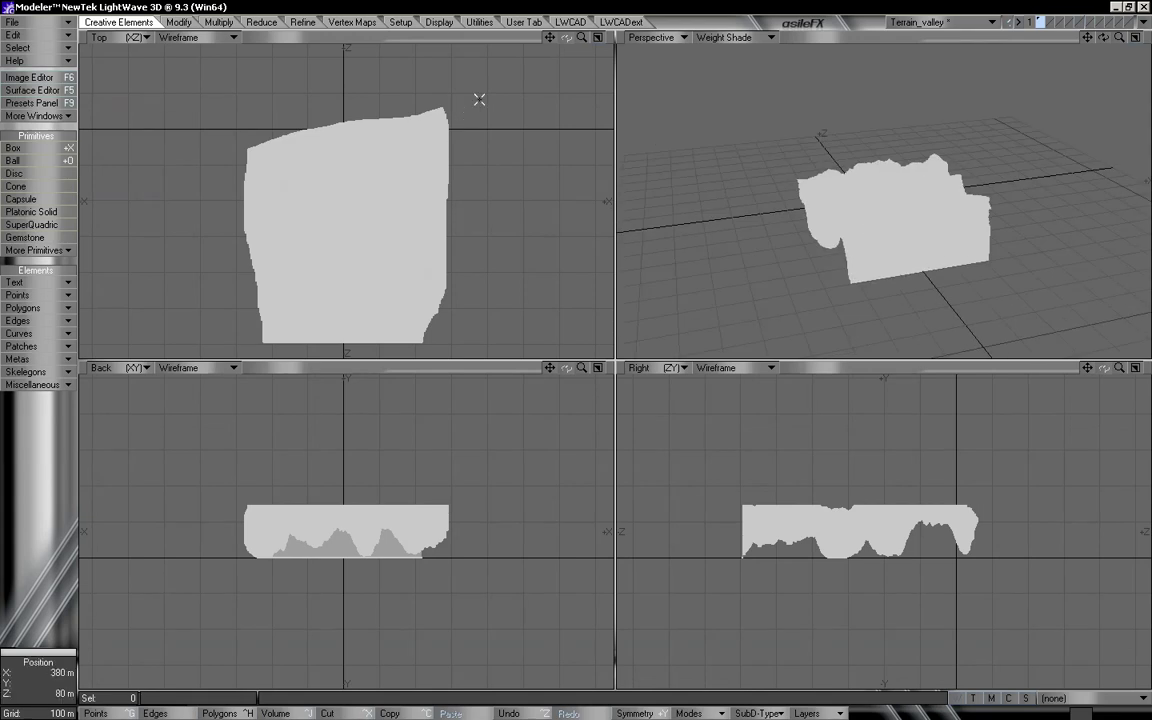
pyautogui.moveTo(427, 73)
pyautogui.mouseDown(button='right')
pyautogui.moveTo(437, 141)
pyautogui.moveTo(465, 46)
pyautogui.mouseUp(button='right')
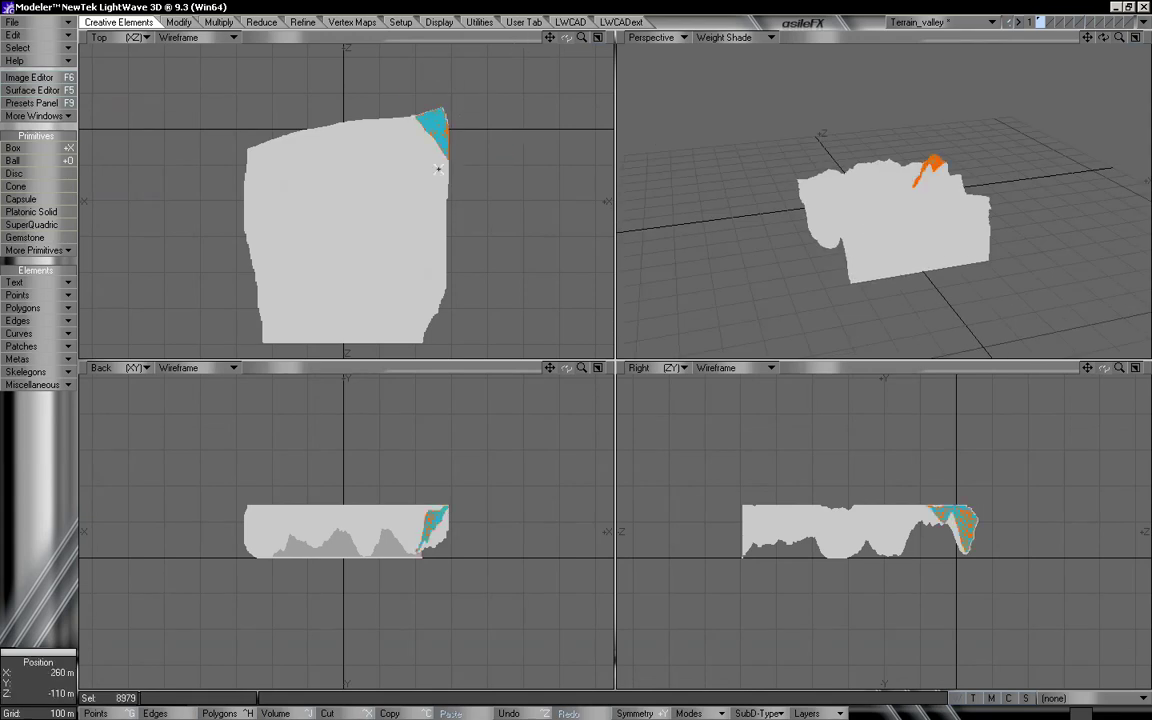
pyautogui.click(442, 93)
pyautogui.moveTo(445, 338)
pyautogui.mouseDown(button='right')
pyautogui.moveTo(291, 332)
pyautogui.moveTo(496, 285)
pyautogui.moveTo(512, 311)
pyautogui.mouseUp(button='right')
pyautogui.press('Delete')
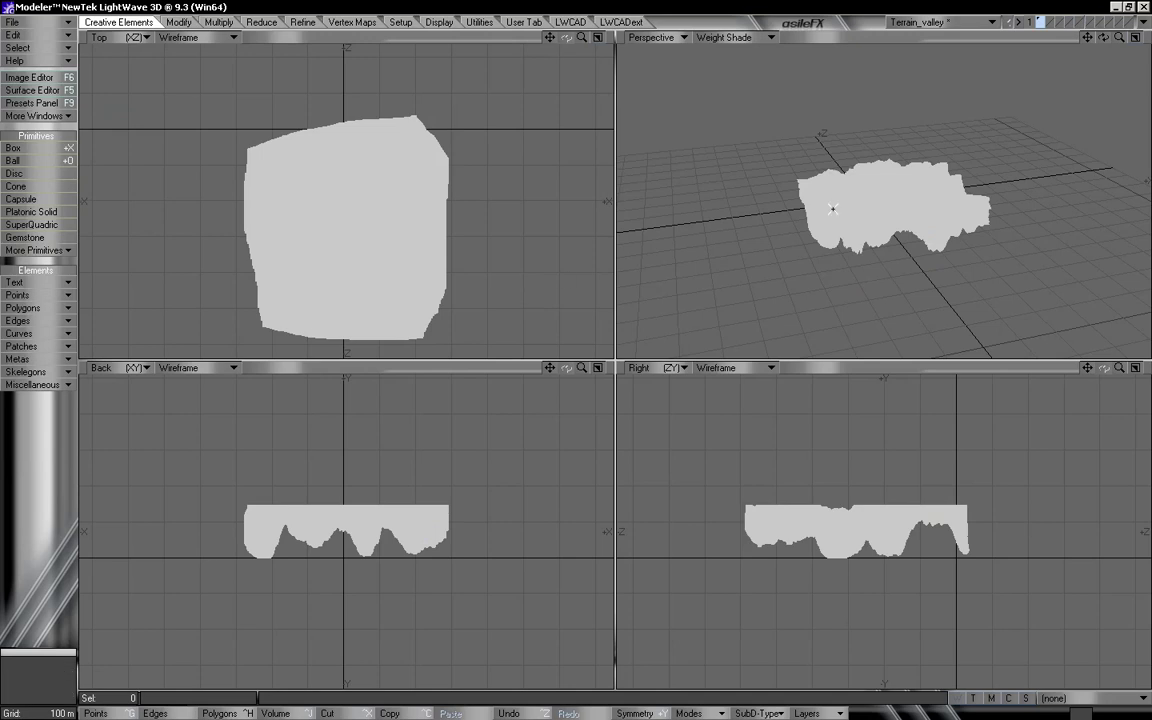
# Examine the trimmed terrain in a single Perspective viewport and check its polygon statistics.
pyautogui.press('KP_0')
pyautogui.press('a')
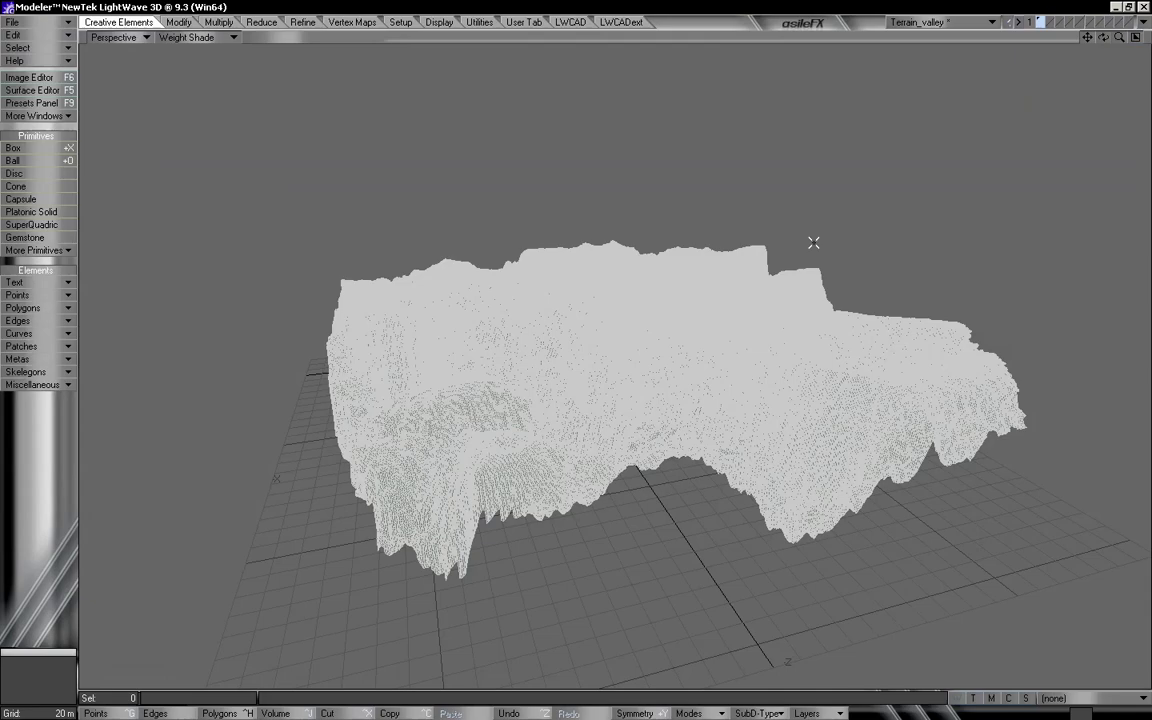
pyautogui.moveTo(1120, 37); pyautogui.dragTo(1142, 37)
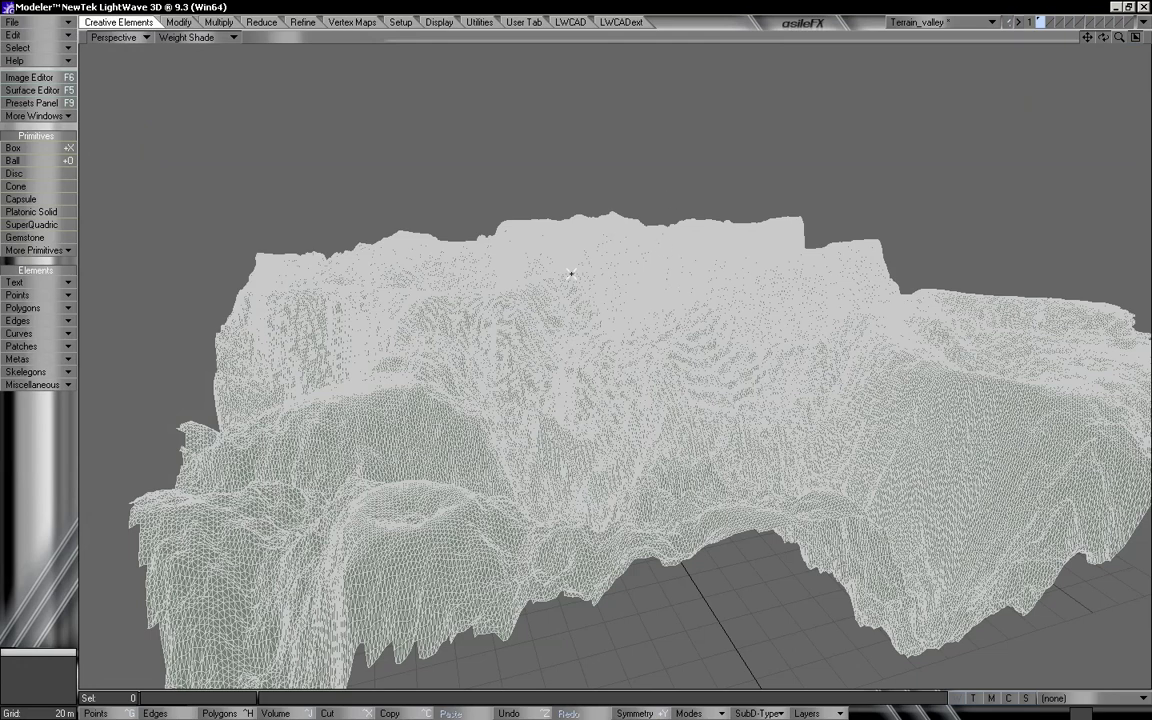
pyautogui.press('w')
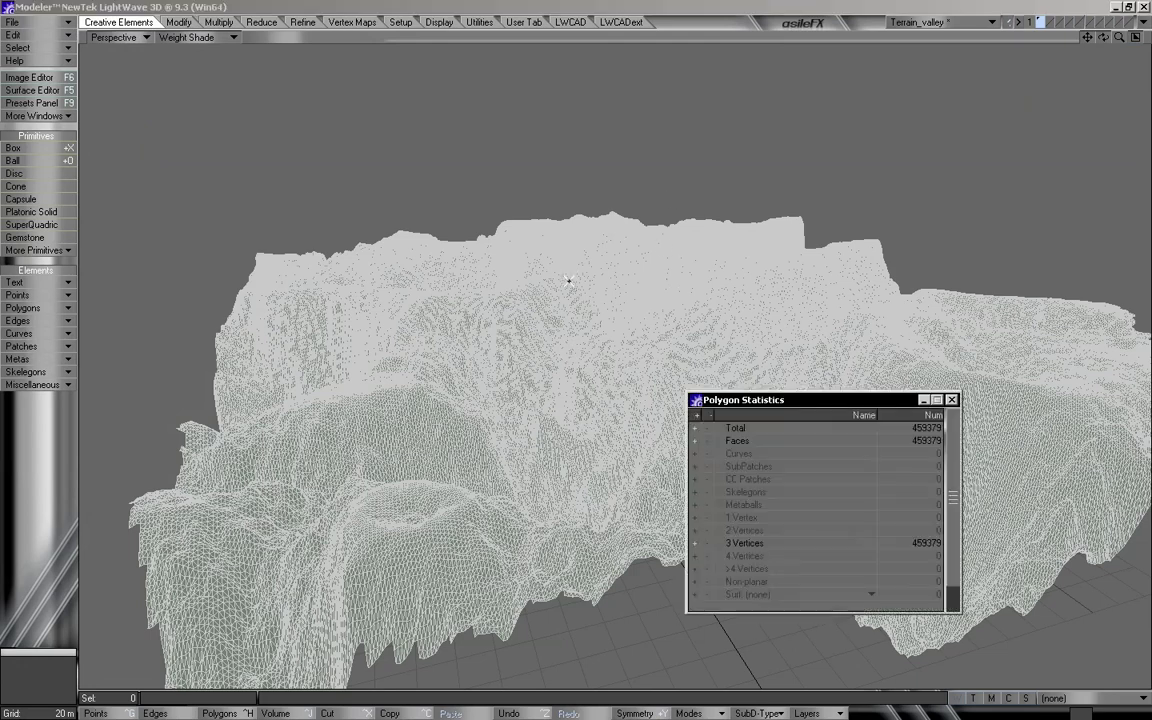
# Close the polygon statistics, switch to LightWave Layout and show the scene through the camera view.
pyautogui.click(951, 399)
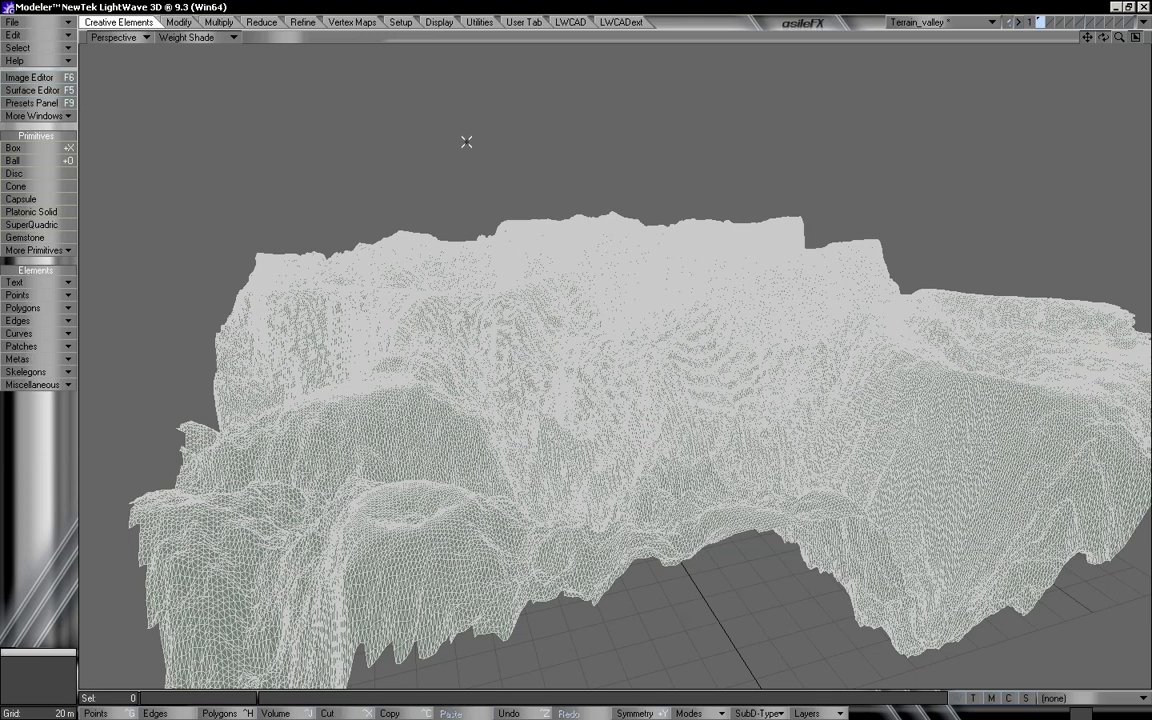
pyautogui.hotkey('alt', 'Tab')
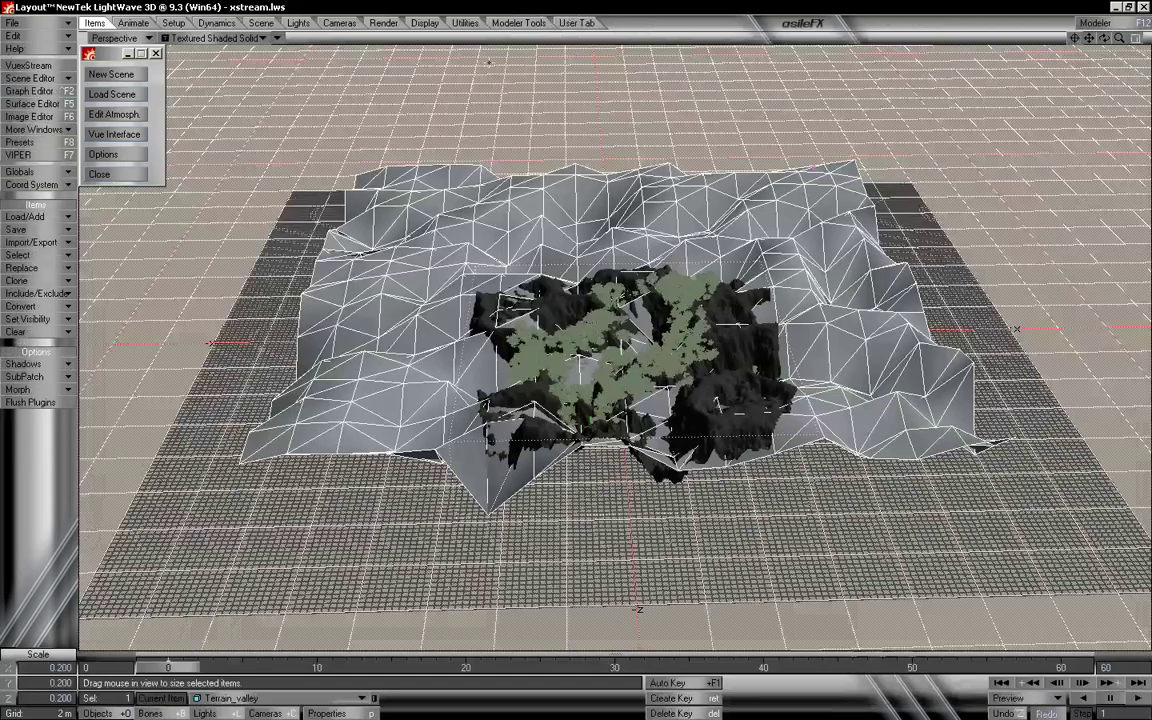
pyautogui.click(116, 39)
pyautogui.click(117, 61)
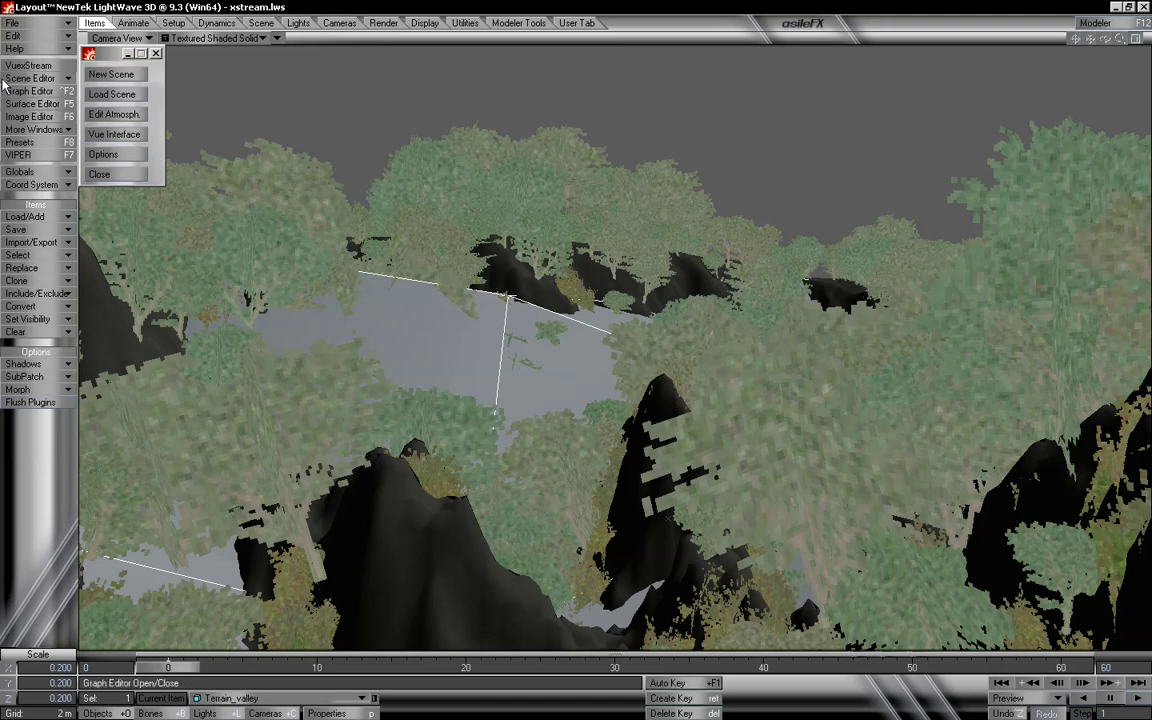
# Set the display mode of the VueScene object to Wireframe in the Scene Editor.
pyautogui.click(42, 78)
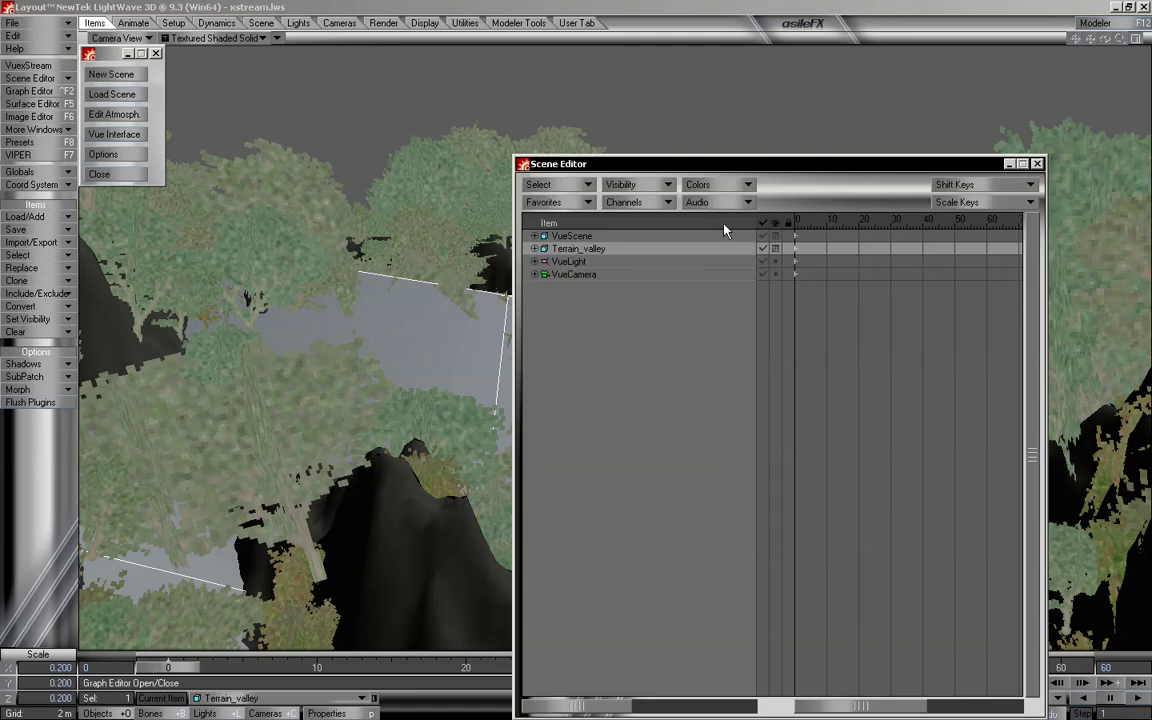
pyautogui.click(778, 250)
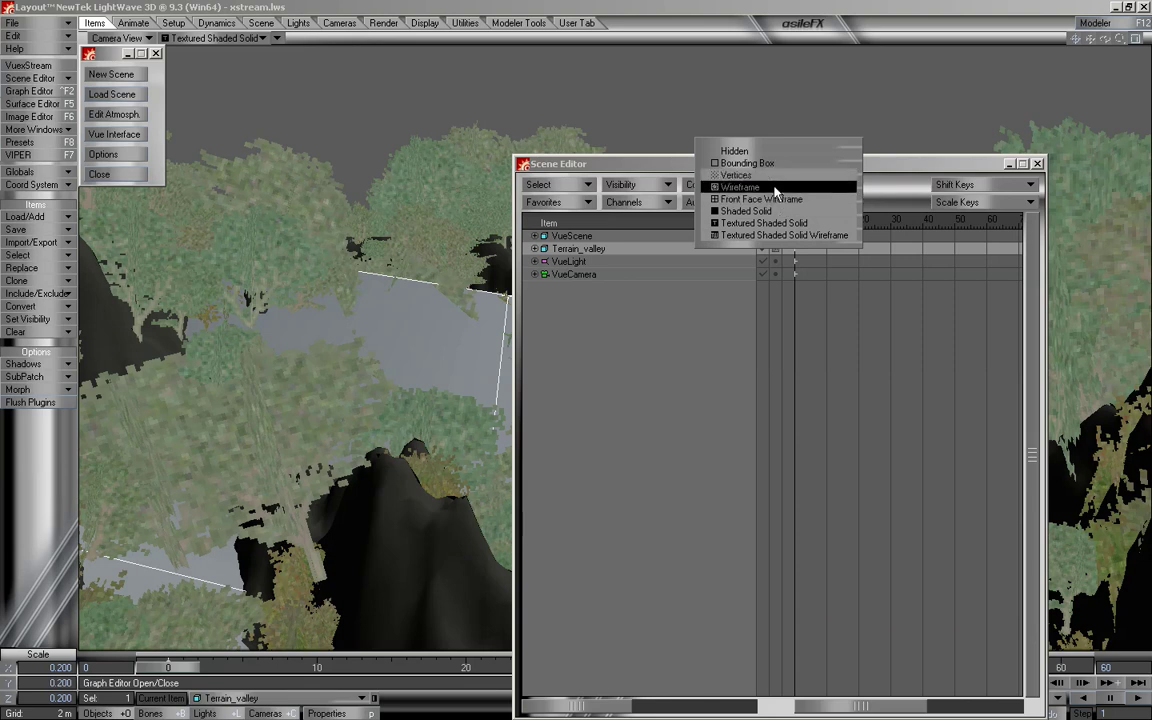
pyautogui.click(776, 189)
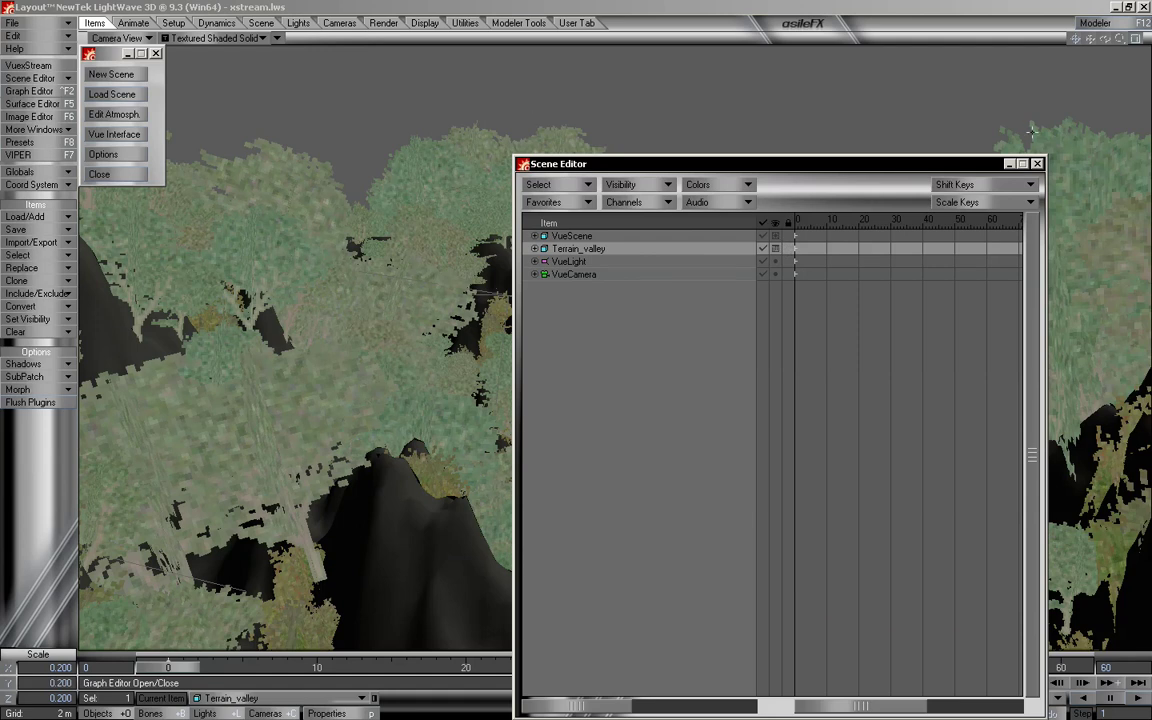
pyautogui.click(1037, 163)
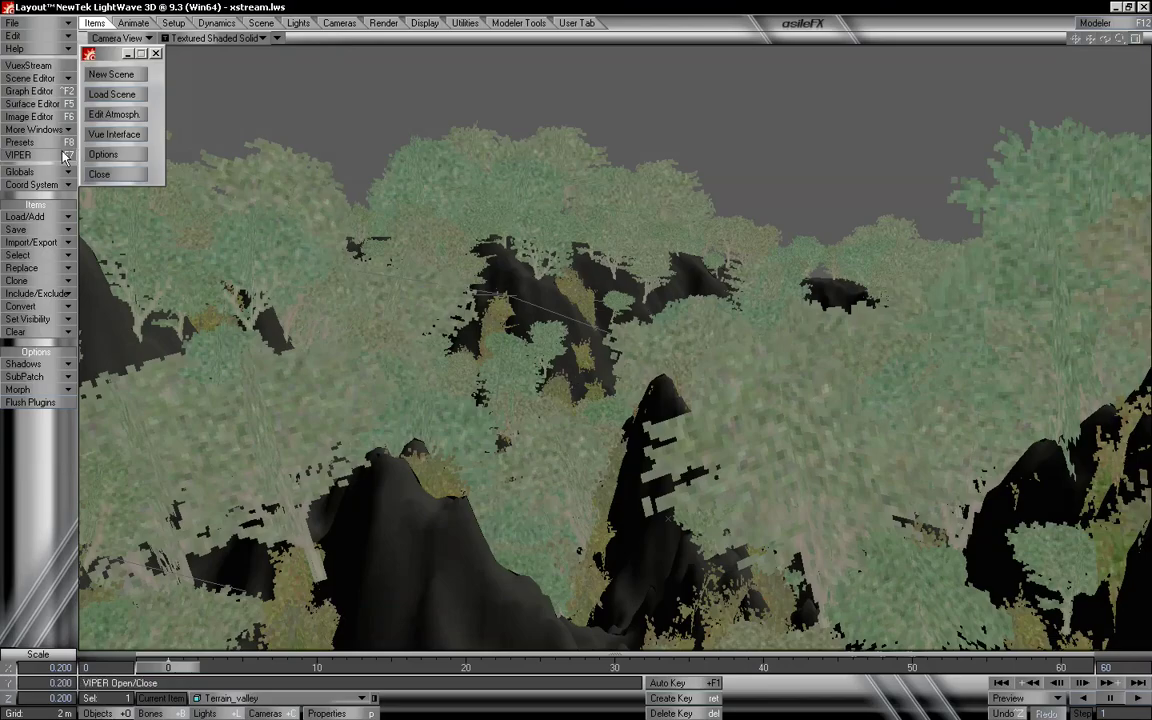
# Try displaying the VueScene object as Vertices in the Scene Editor, and return it to Wireframe.
pyautogui.click(46, 78)
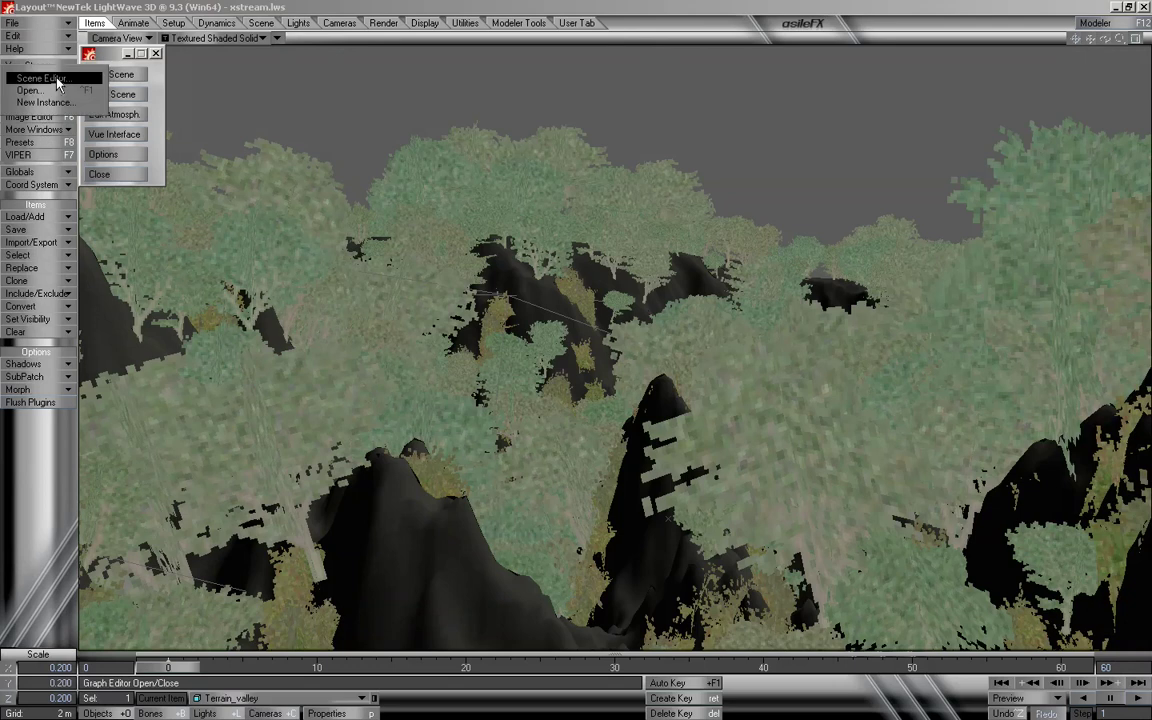
pyautogui.click(56, 79)
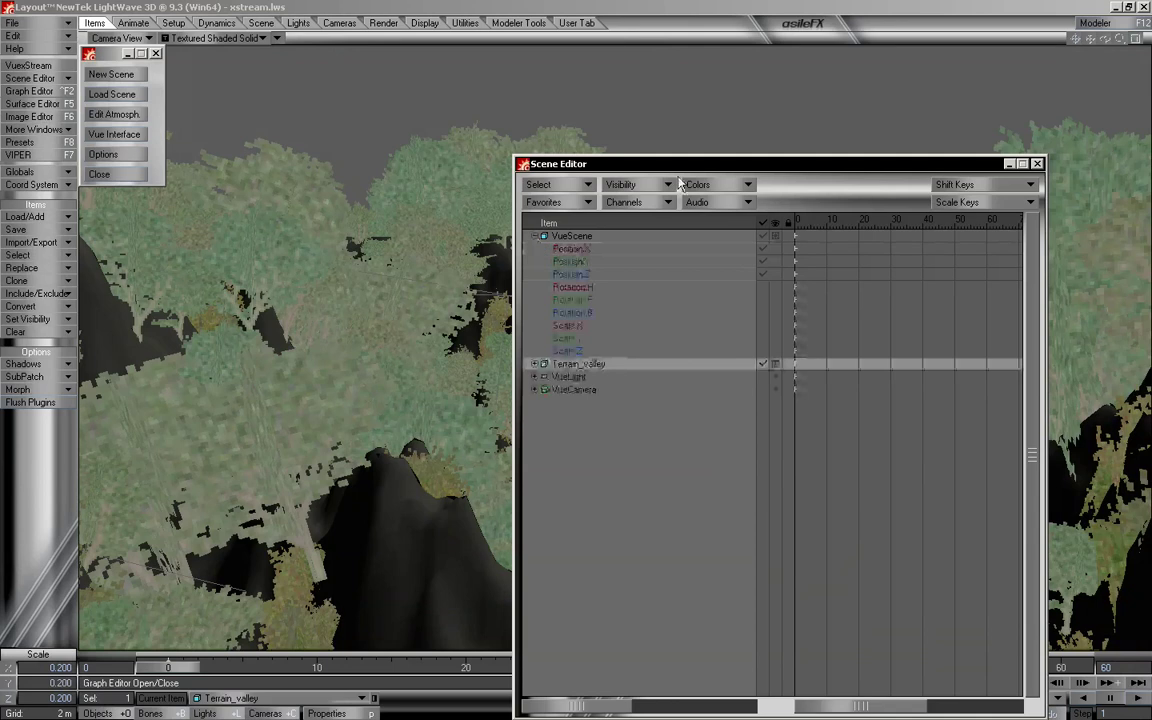
pyautogui.moveTo(689, 165); pyautogui.dragTo(542, 114)
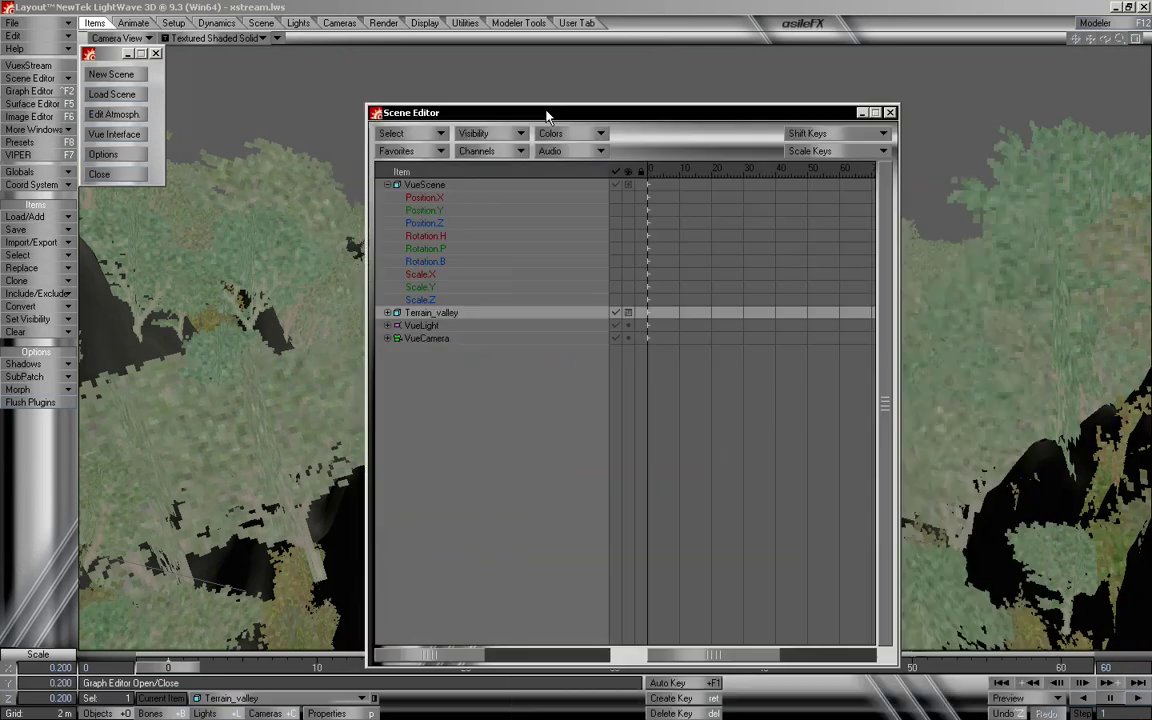
pyautogui.click(629, 190)
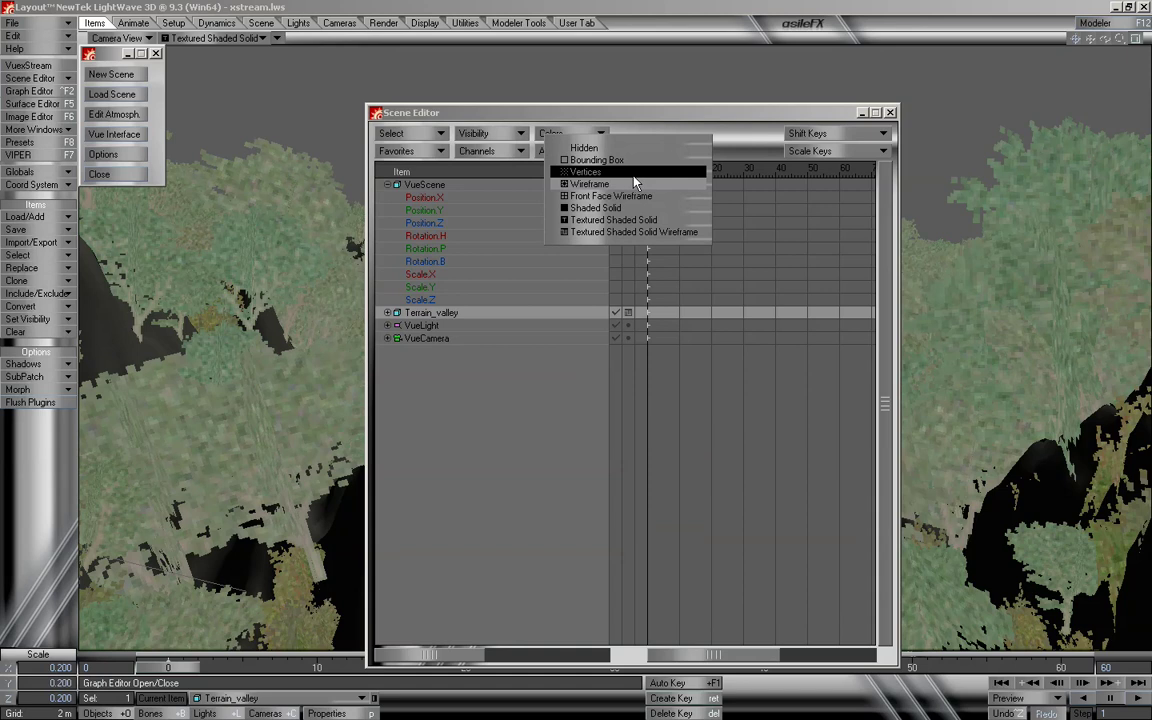
pyautogui.click(634, 178)
pyautogui.moveTo(716, 117); pyautogui.dragTo(797, 376)
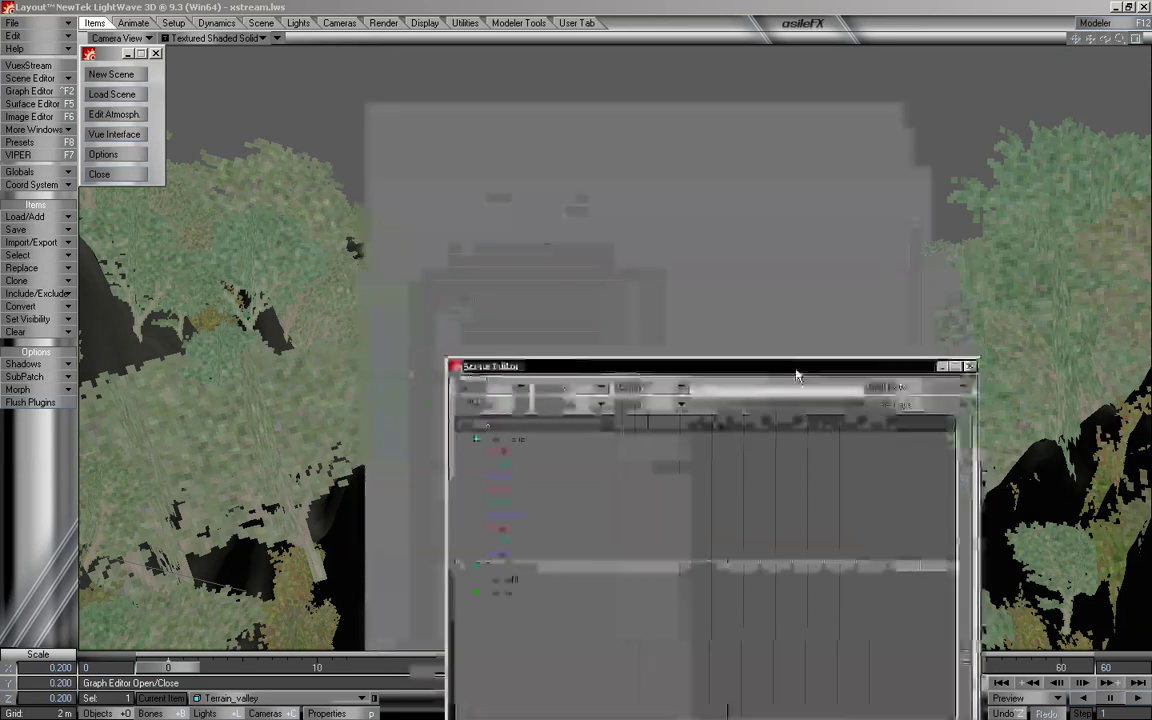
pyautogui.click(700, 443)
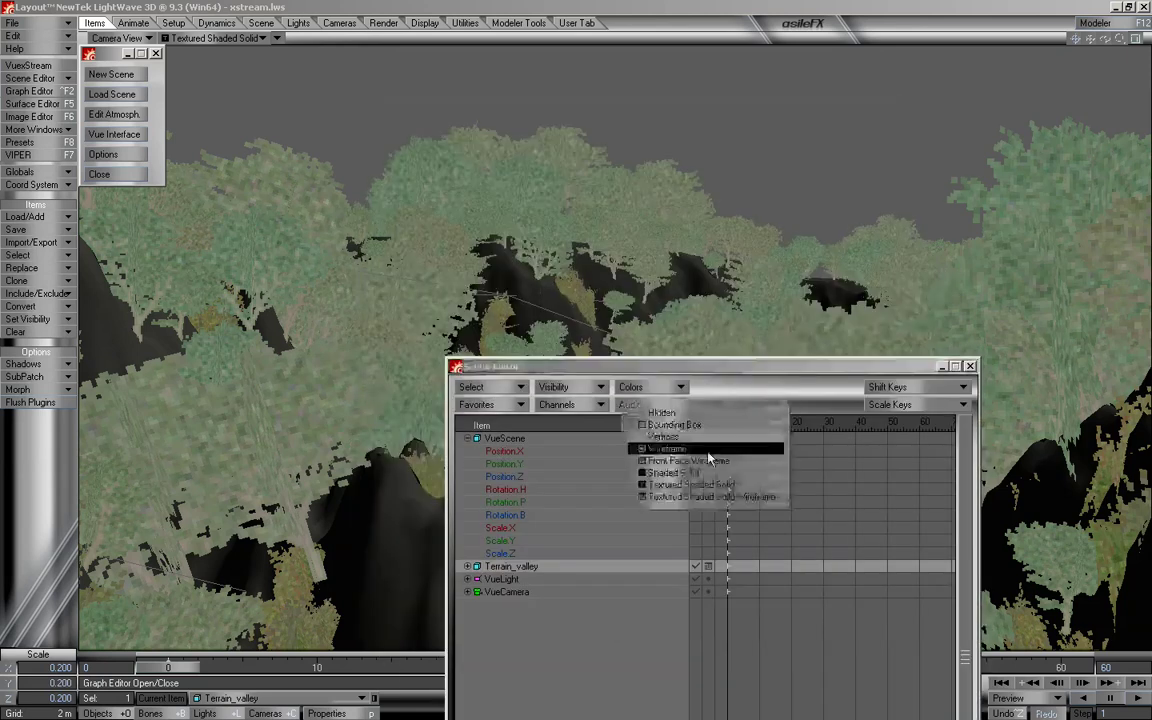
pyautogui.click(710, 460)
pyautogui.click(970, 367)
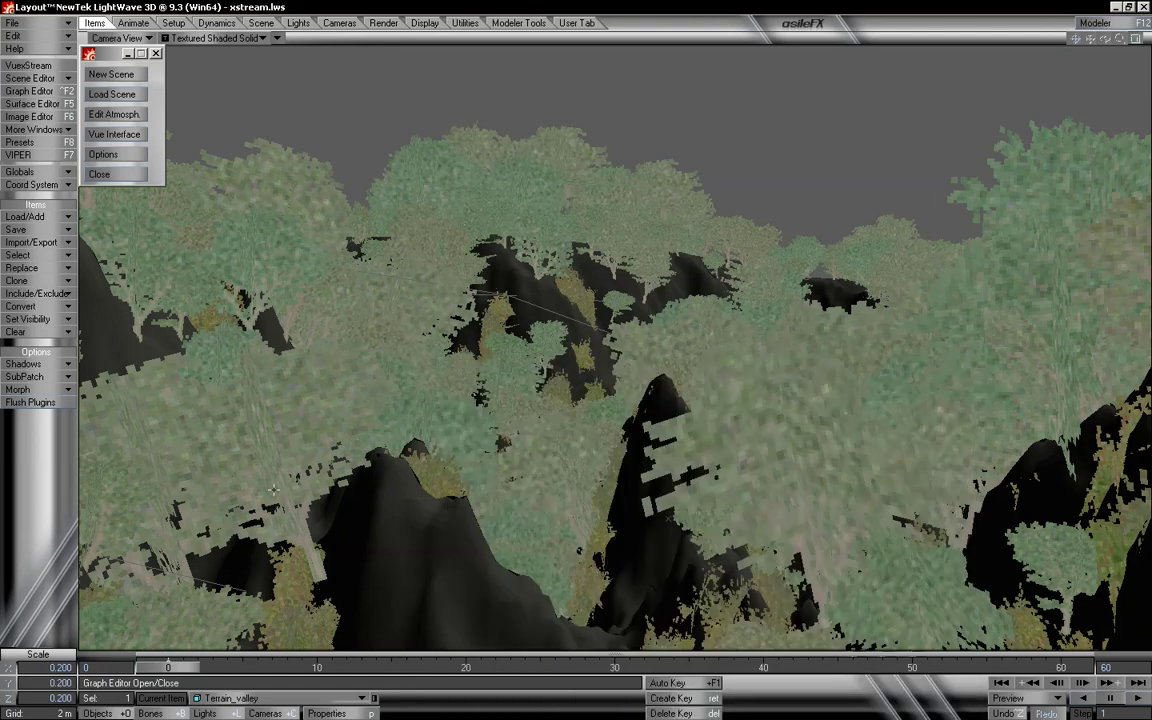
# Examine the exported terrain and the trees from several angles in the Perspective view, and return to the camera view.
pyautogui.click(177, 36)
pyautogui.click(110, 37)
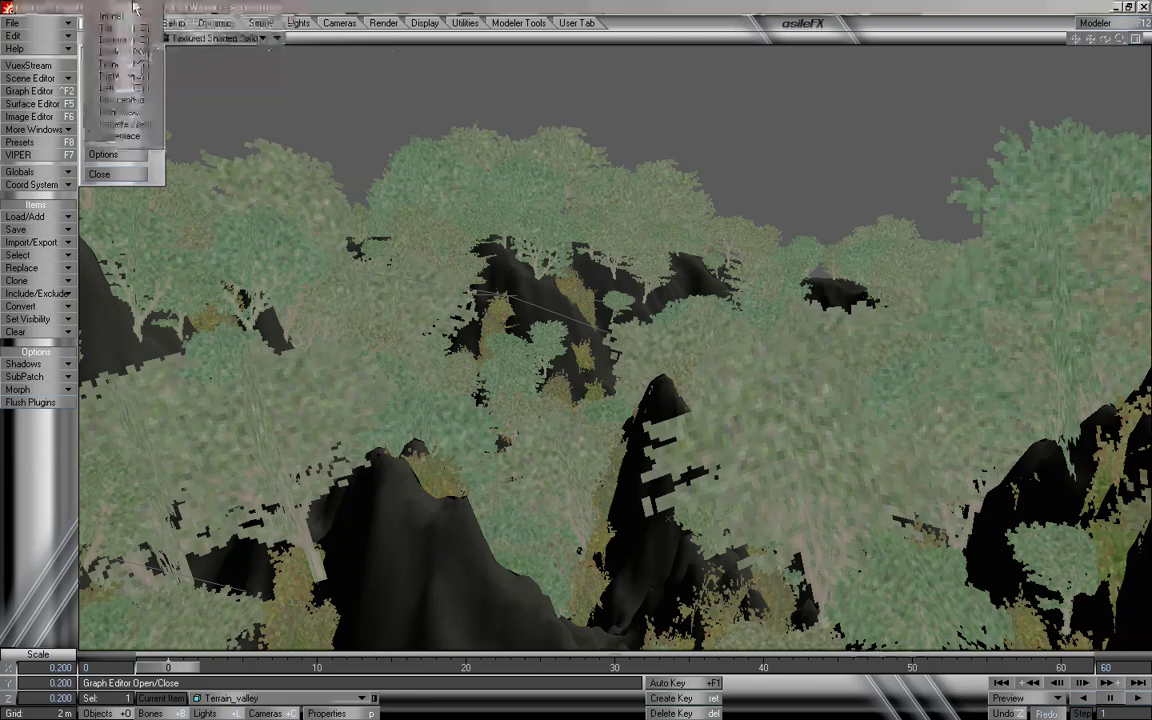
pyautogui.click(138, 107)
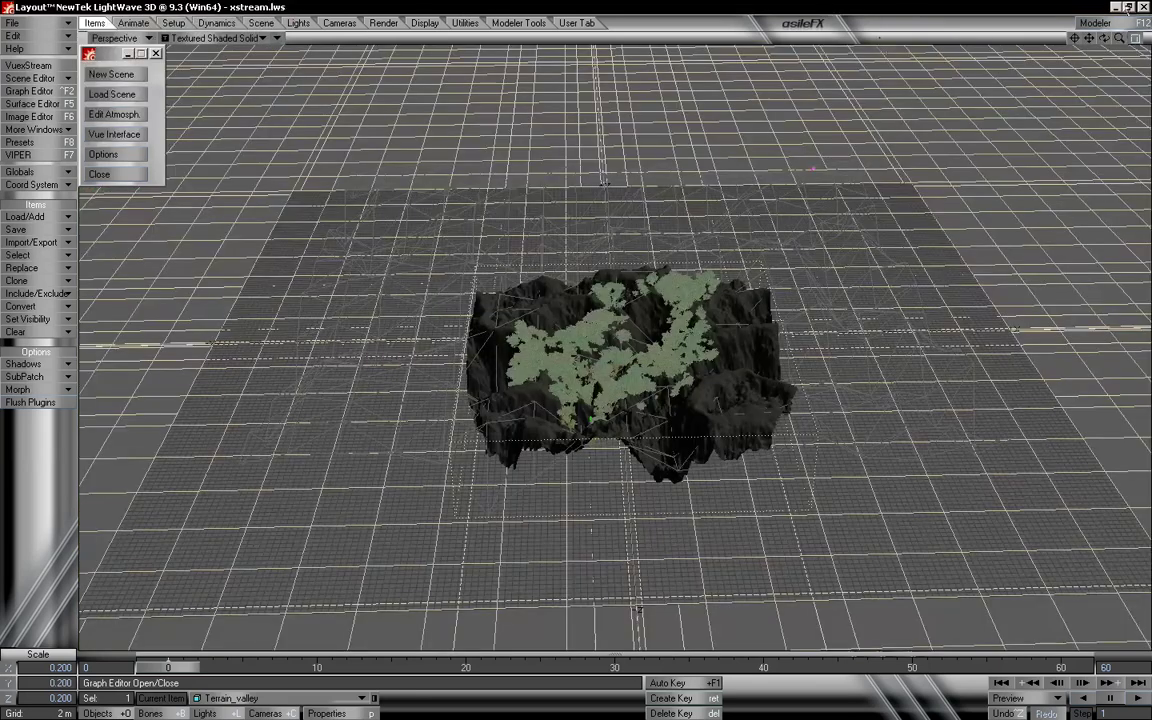
pyautogui.moveTo(1119, 38)
pyautogui.mouseDown()
pyautogui.moveTo(1150, 42)
pyautogui.moveTo(1112, 50)
pyautogui.moveTo(1108, 4)
pyautogui.moveTo(1084, 62)
pyautogui.moveTo(1098, 32)
pyautogui.moveTo(1114, 40)
pyautogui.moveTo(1099, 41)
pyautogui.mouseUp()
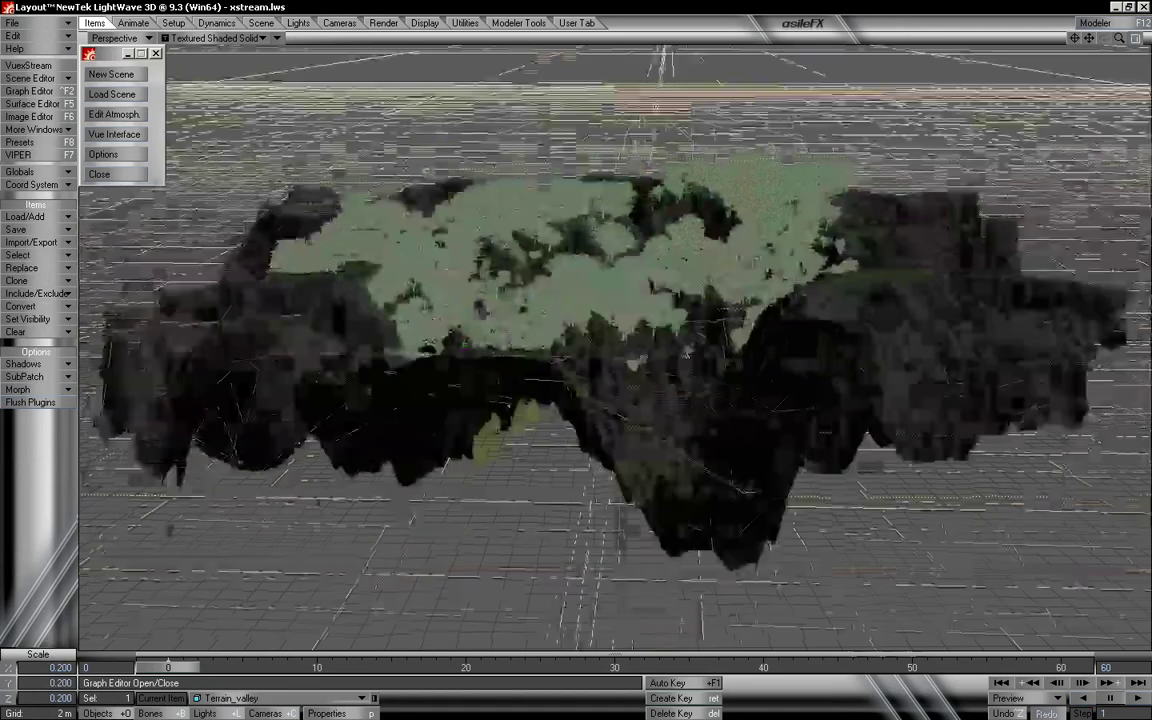
pyautogui.moveTo(1104, 39); pyautogui.dragTo(1127, 41)
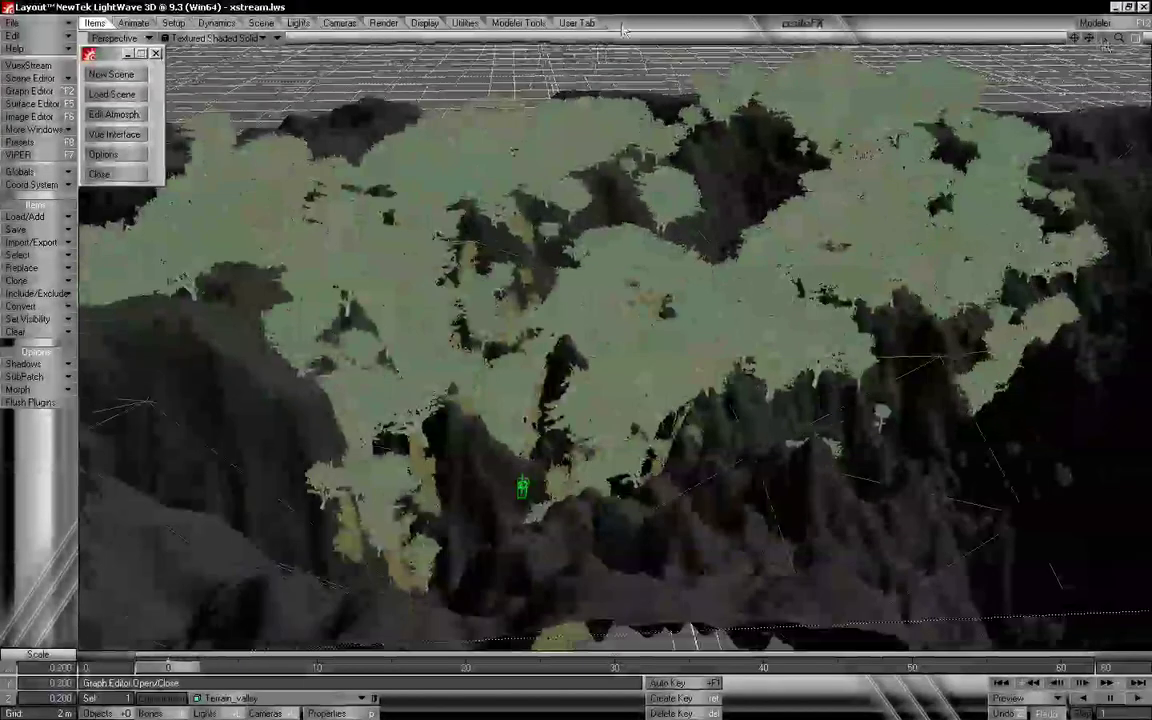
pyautogui.click(137, 38)
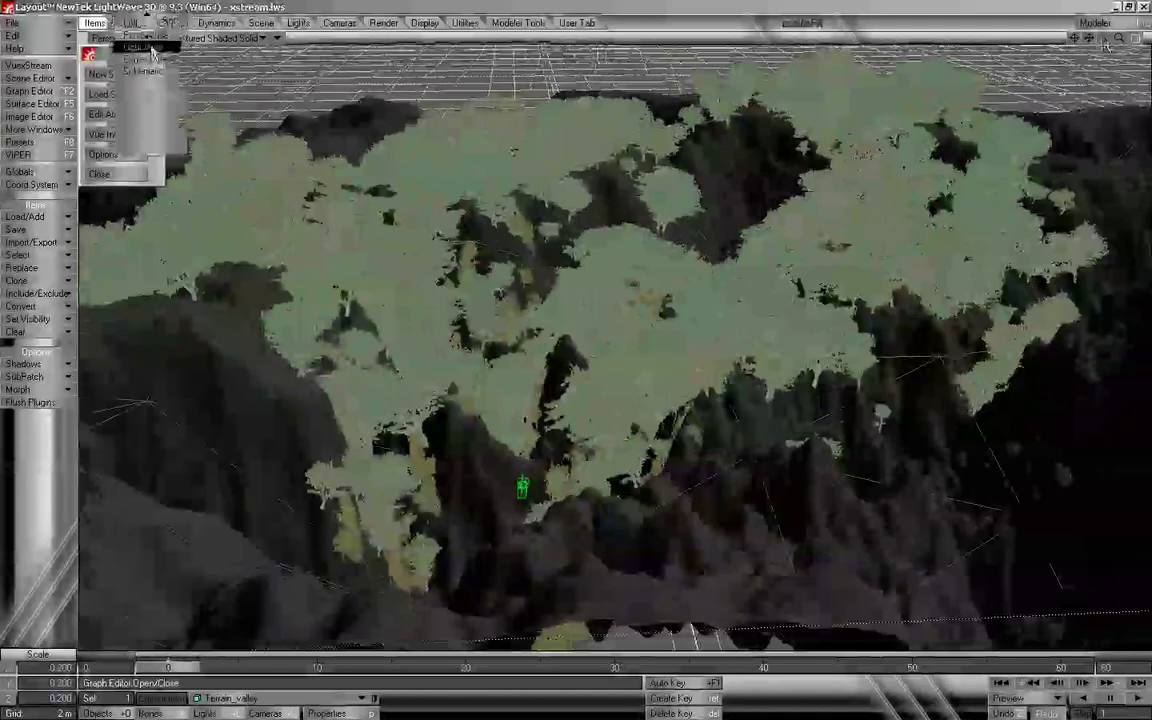
pyautogui.click(154, 56)
# Compare Vue's main camera view with Layout's camera view by switching between the two programs, ending in Layout.
pyautogui.hotkey('alt', 'Tab')
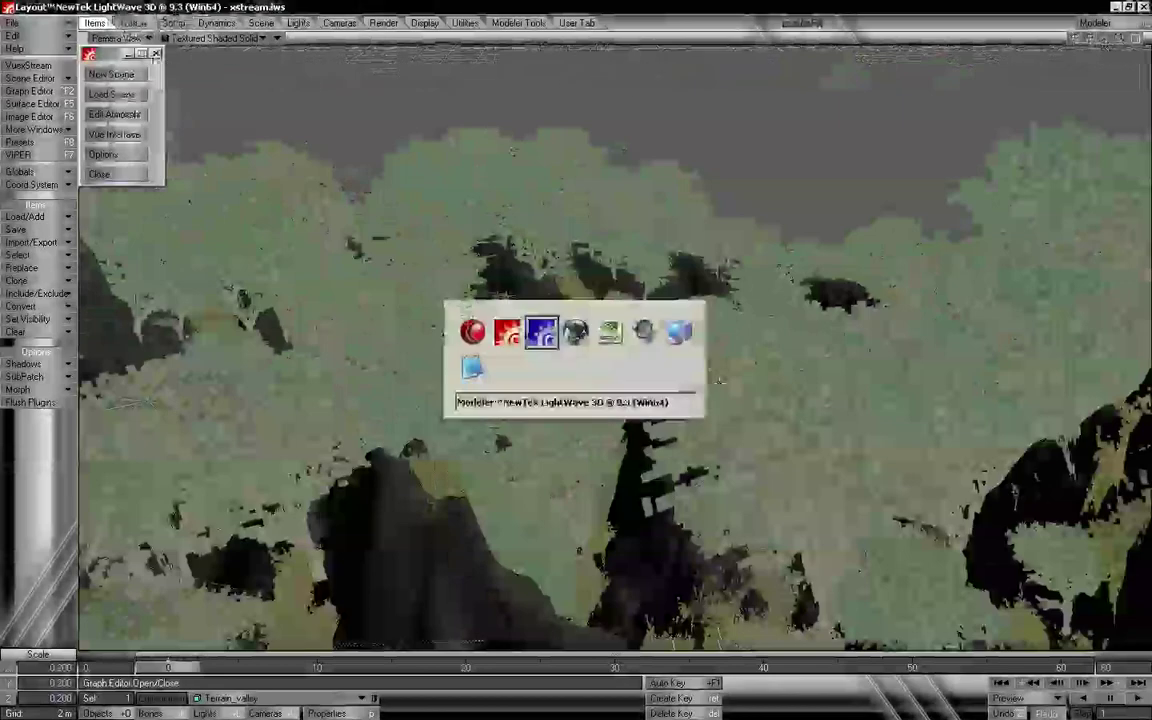
pyautogui.hotkey('alt', 'Tab')
pyautogui.hotkey('alt', 'Tab')
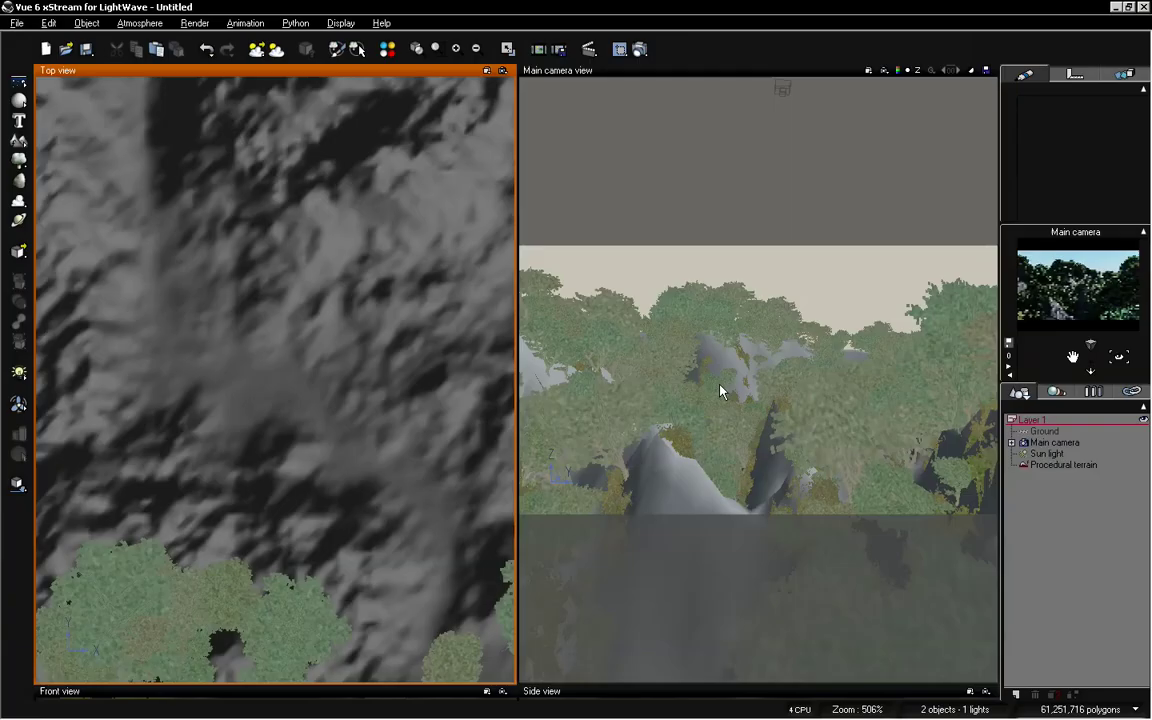
pyautogui.hotkey('alt', 'Tab')
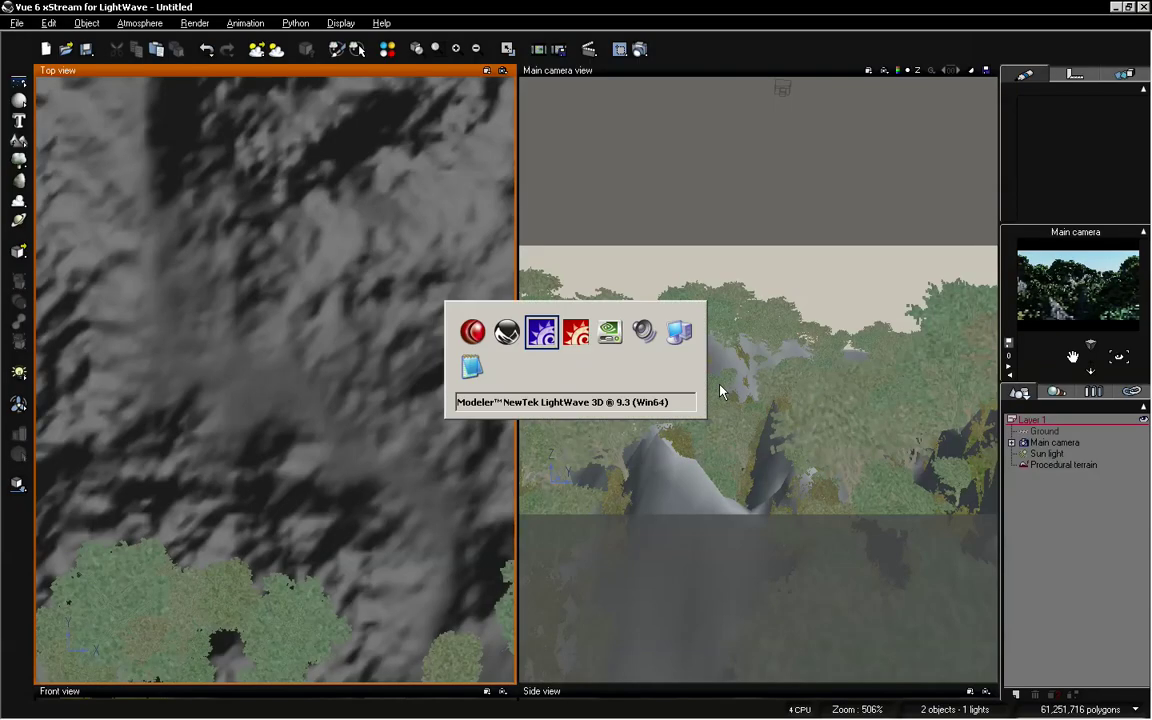
pyautogui.hotkey('alt', 'Tab')
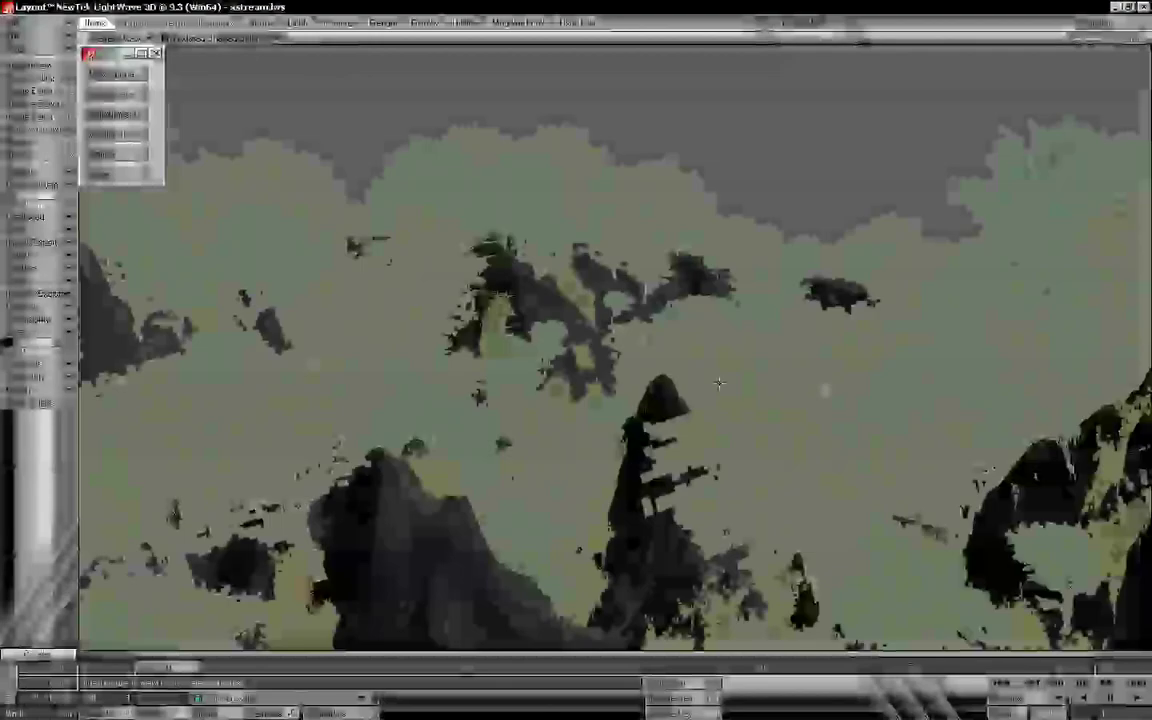
pyautogui.hotkey('alt', 'Tab')
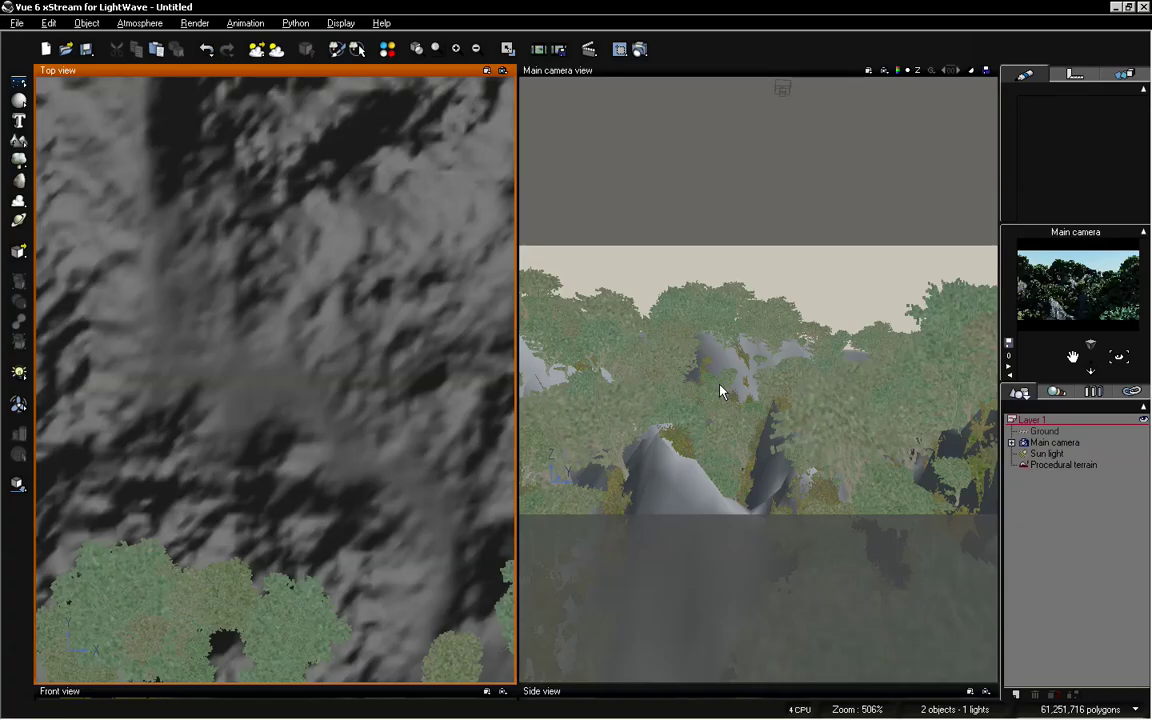
pyautogui.hotkey('alt', 'Tab')
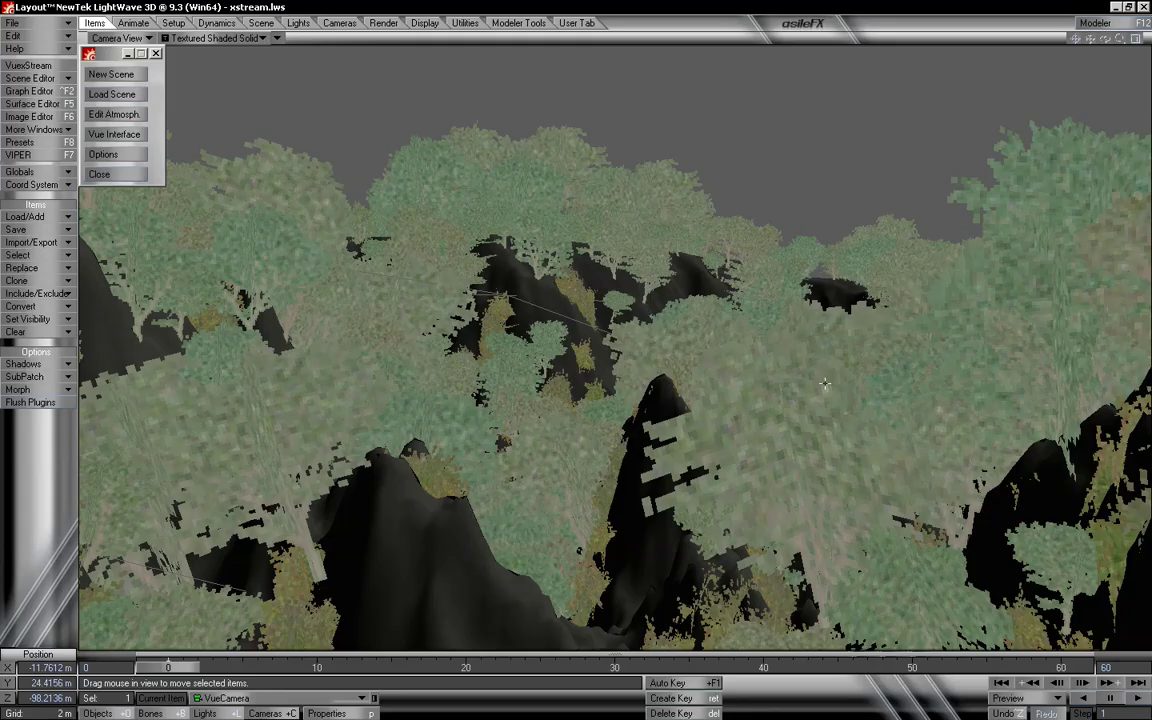
pyautogui.hotkey('alt', 'Tab')
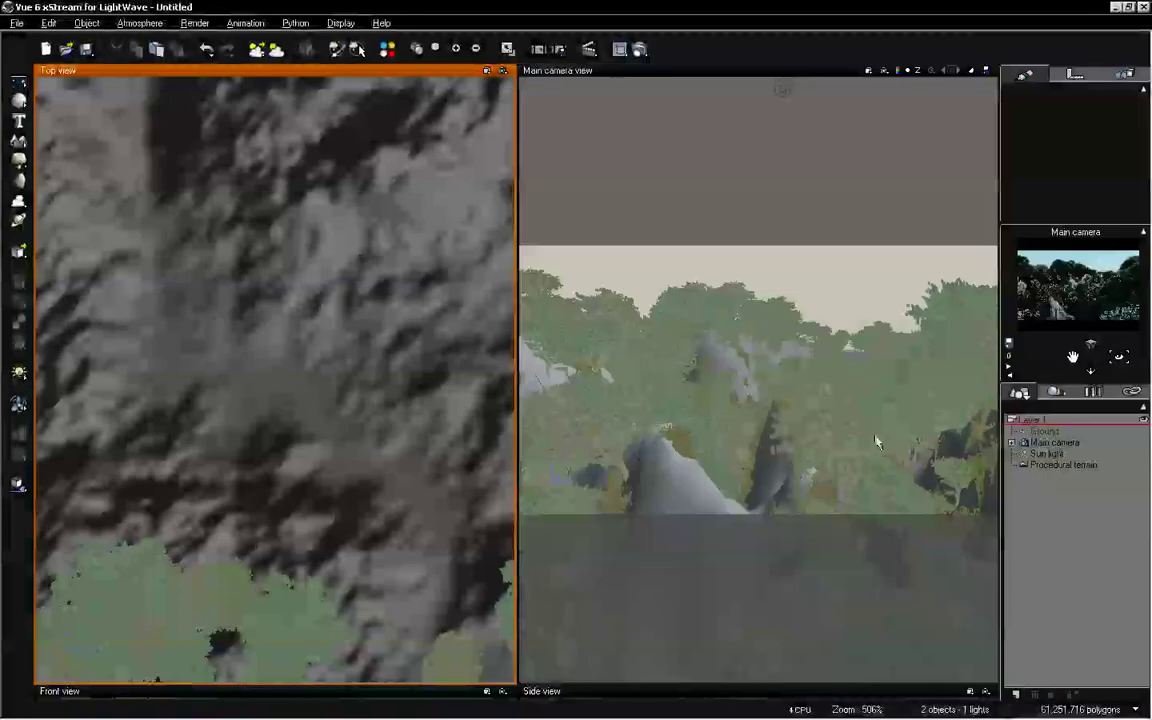
pyautogui.hotkey('alt', 'Tab')
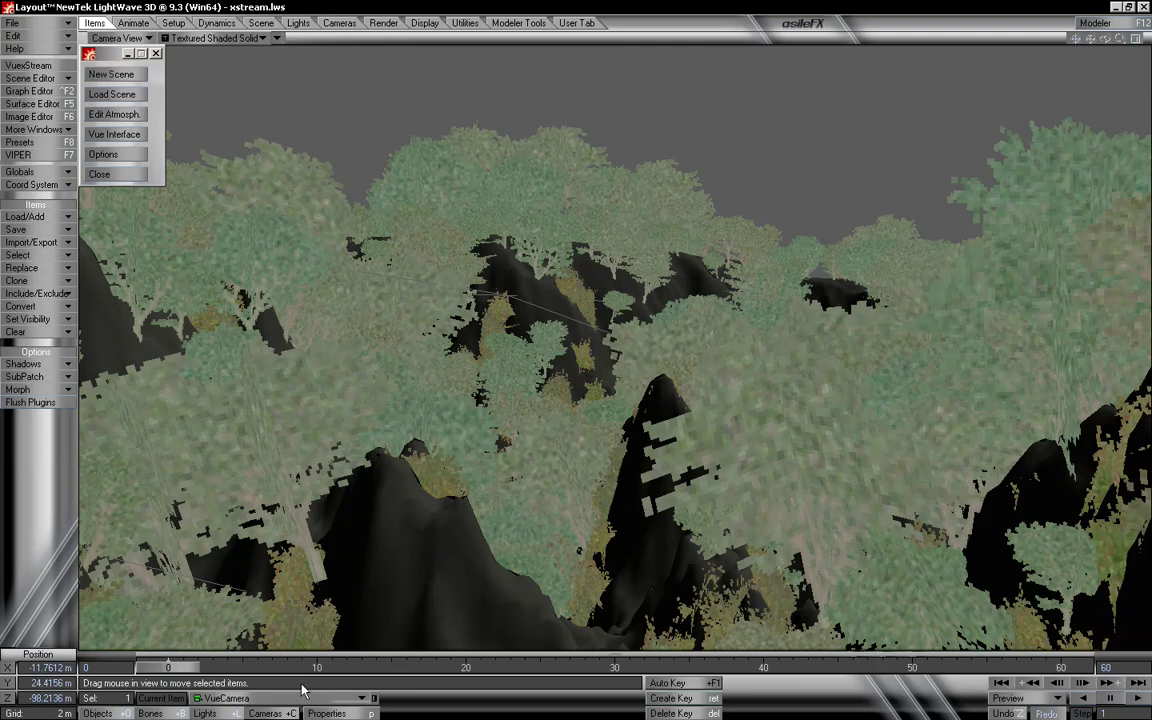
# Set the Object Dissolve of Terrain_valley to 100% in its render properties.
pyautogui.click(114, 713)
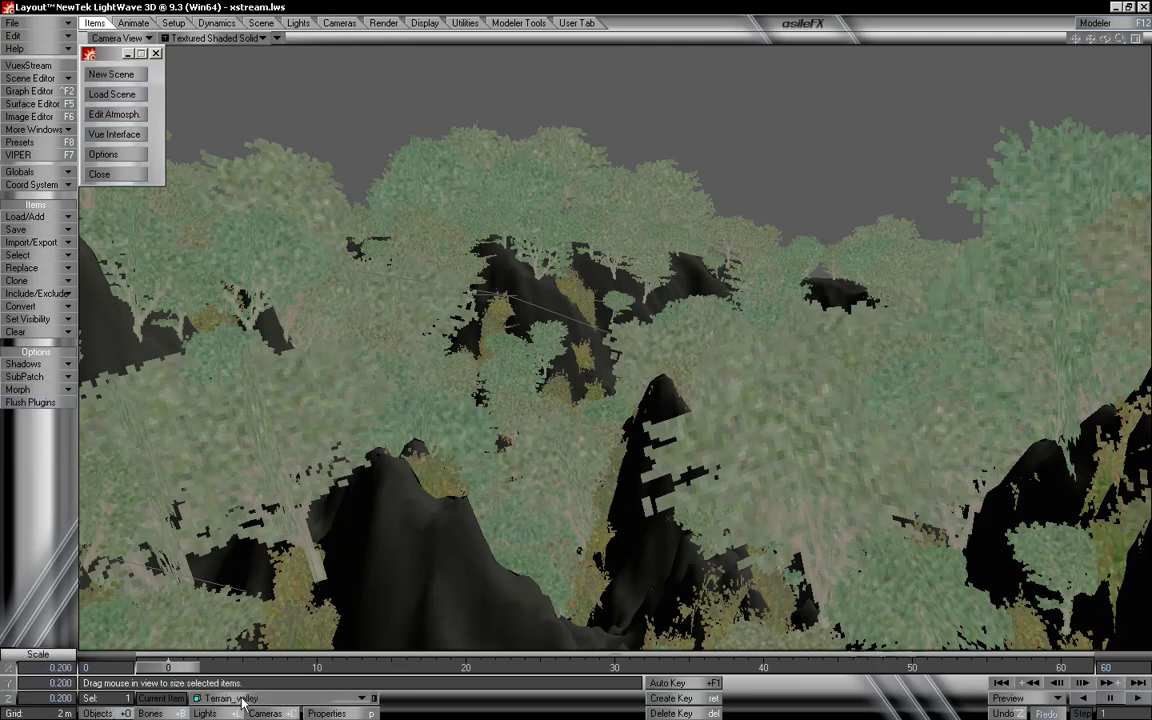
pyautogui.click(322, 713)
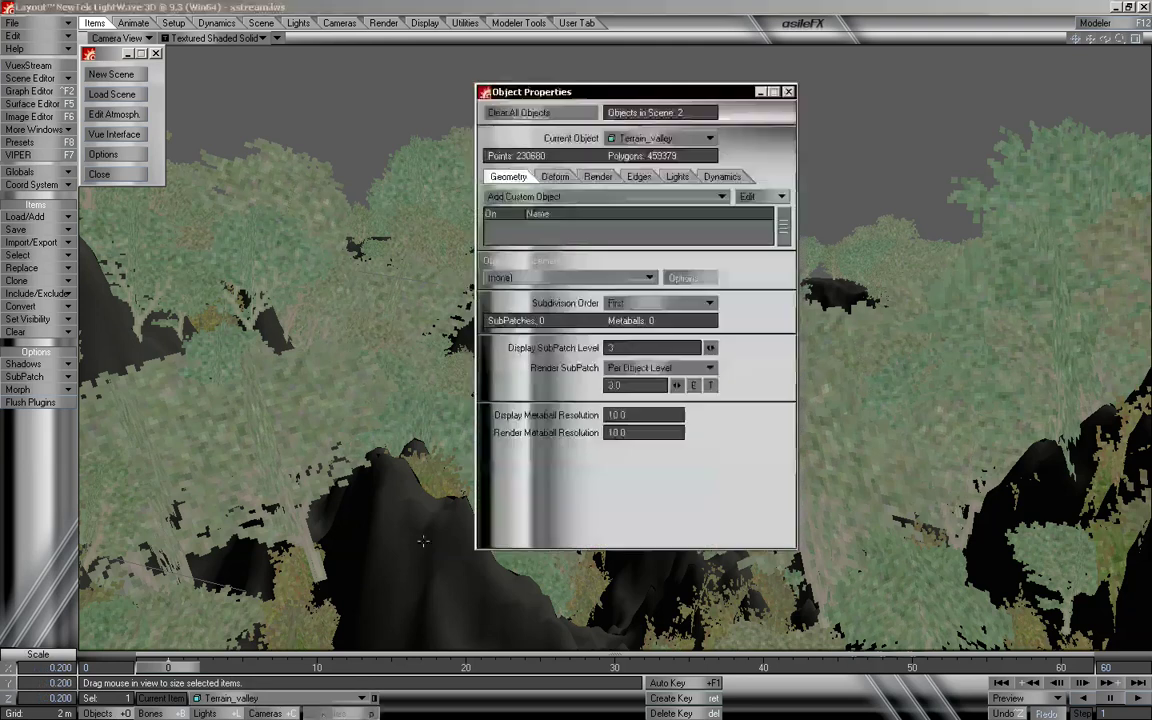
pyautogui.click(597, 177)
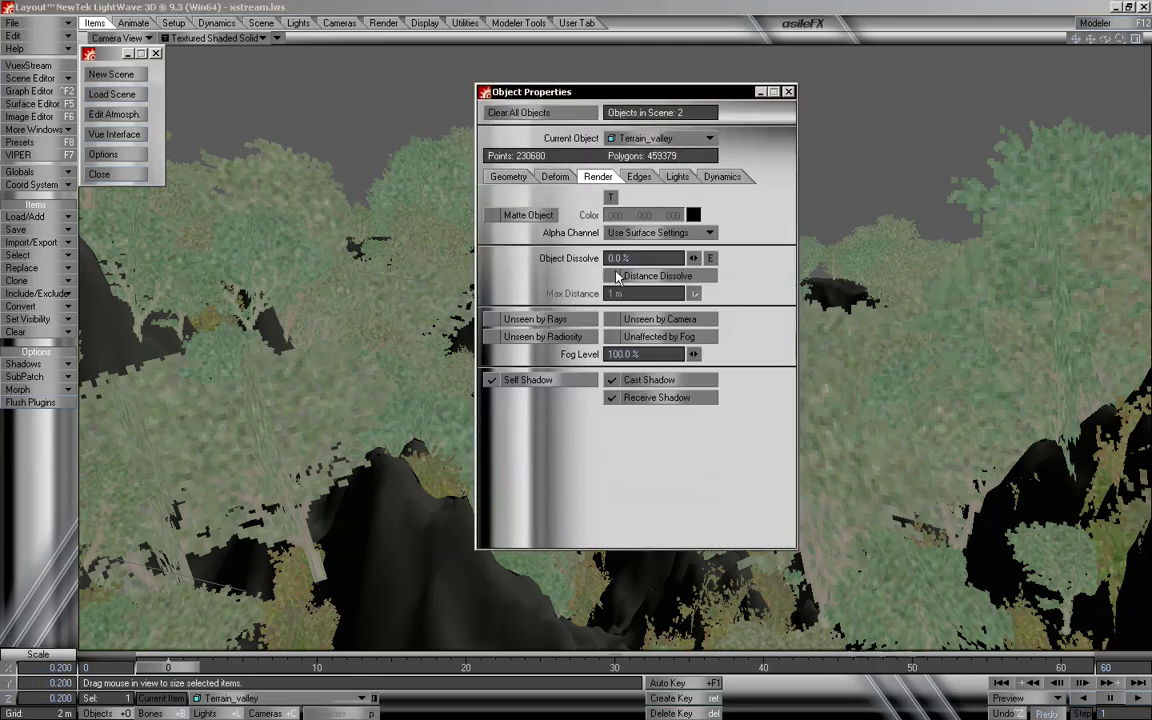
pyautogui.moveTo(638, 259); pyautogui.dragTo(553, 251)
pyautogui.write('100')
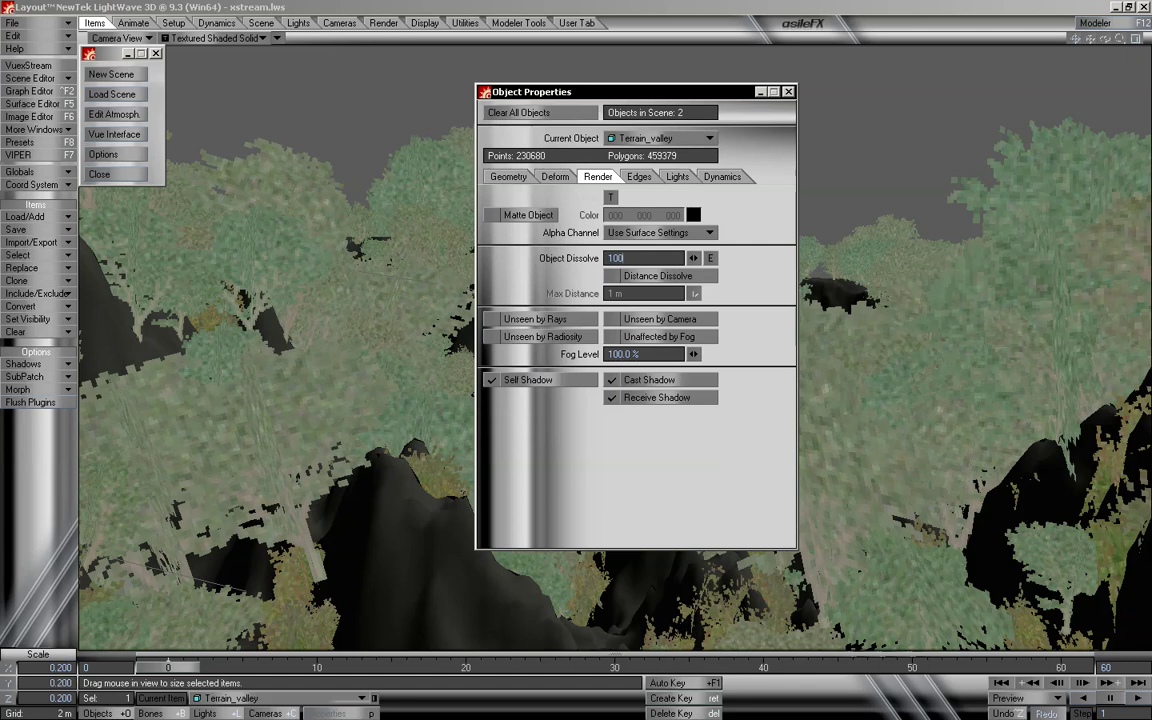
pyautogui.press('Tab')
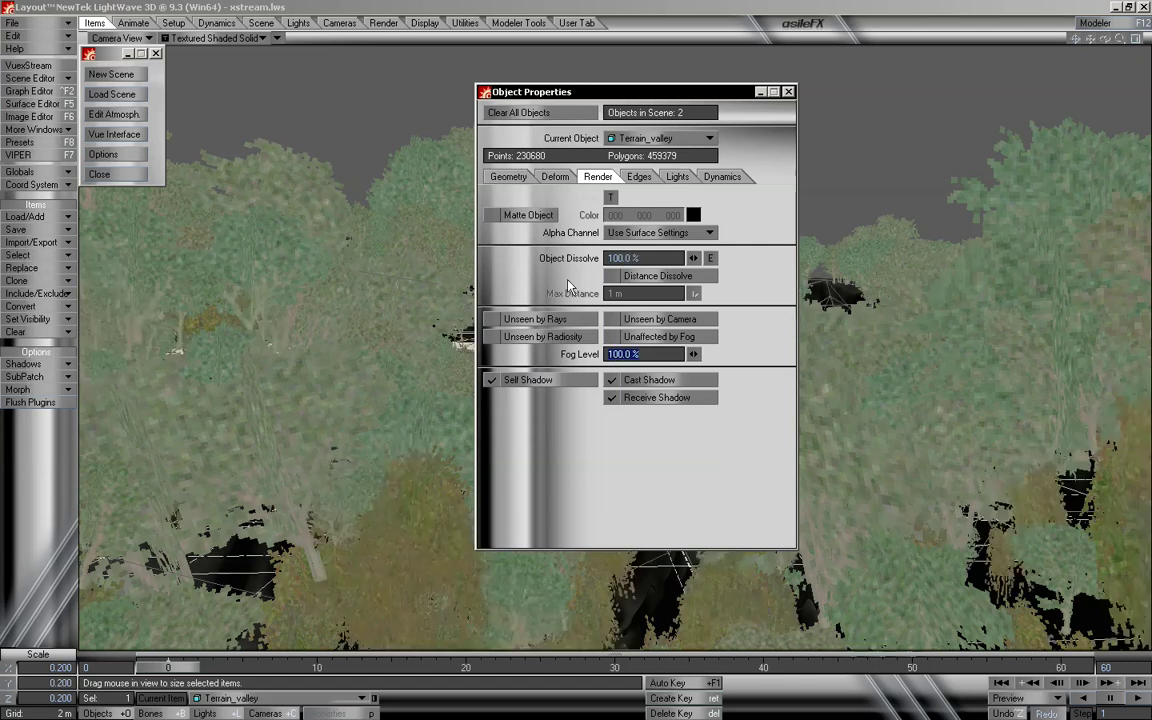
# Turn off Self Shadow, Cast Shadow and Receive Shadow for Terrain_valley and move the properties window aside.
pyautogui.click(566, 379)
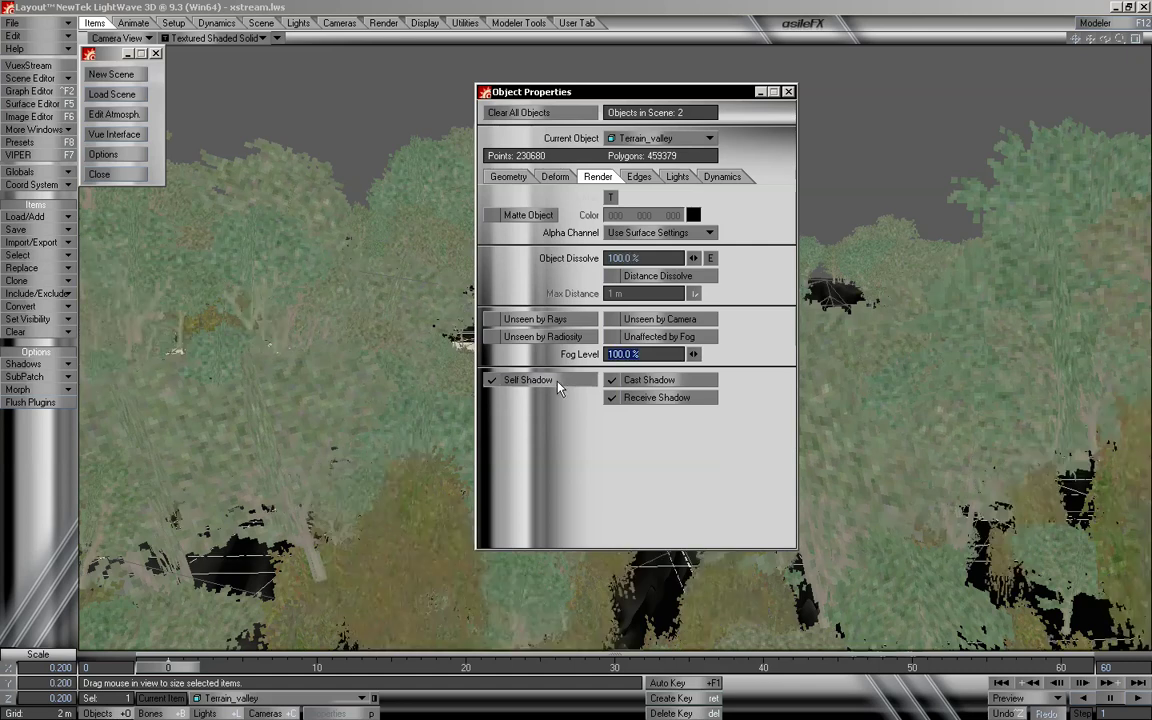
pyautogui.click(650, 380)
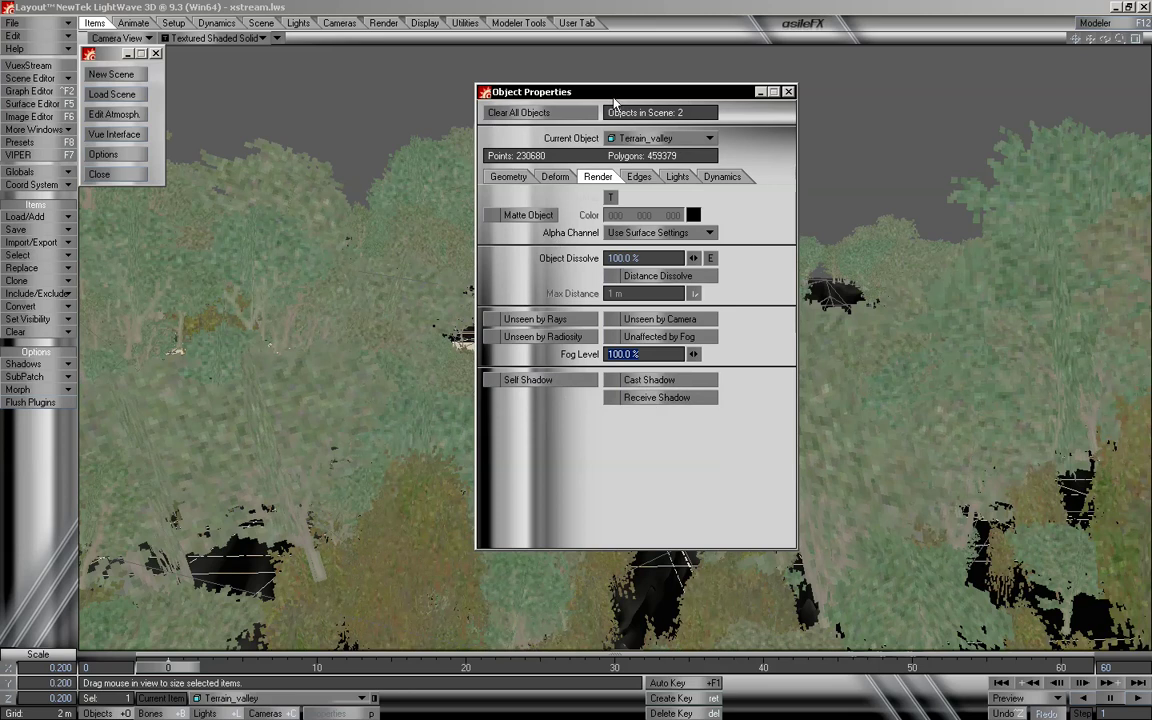
pyautogui.moveTo(556, 92); pyautogui.dragTo(310, 133)
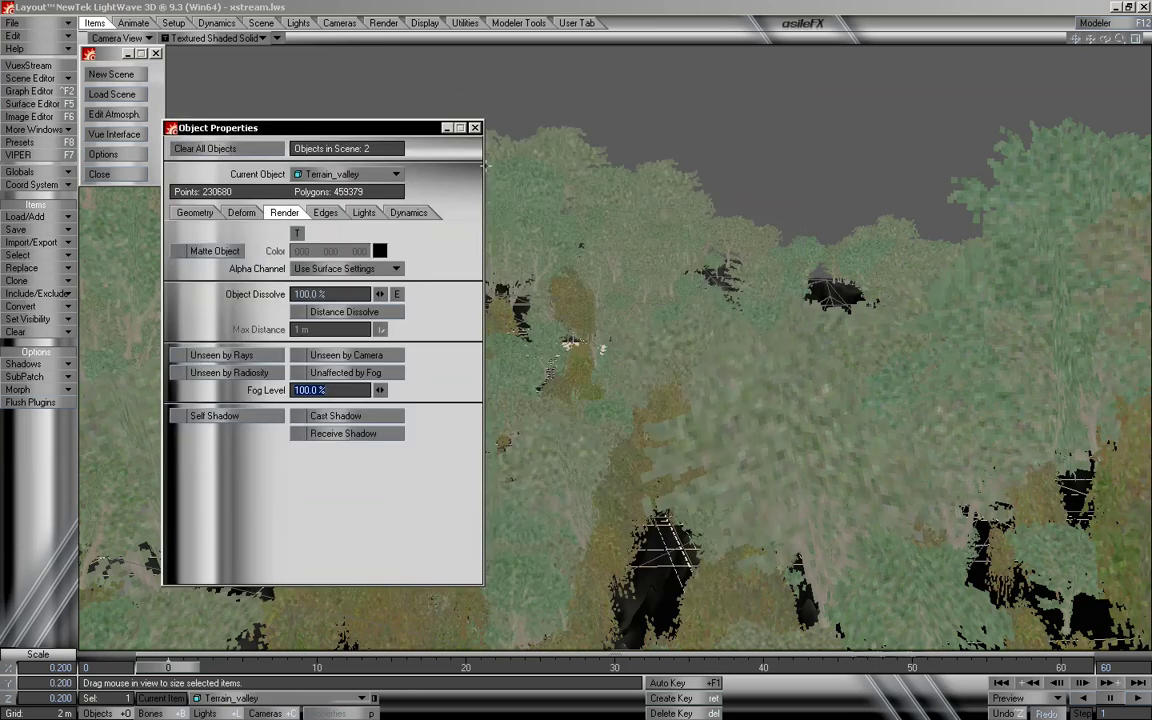
# Set the Object Dissolve of Terrain_valley to 0% in its render properties and close the properties window.
pyautogui.click(475, 128)
pyautogui.click(250, 699)
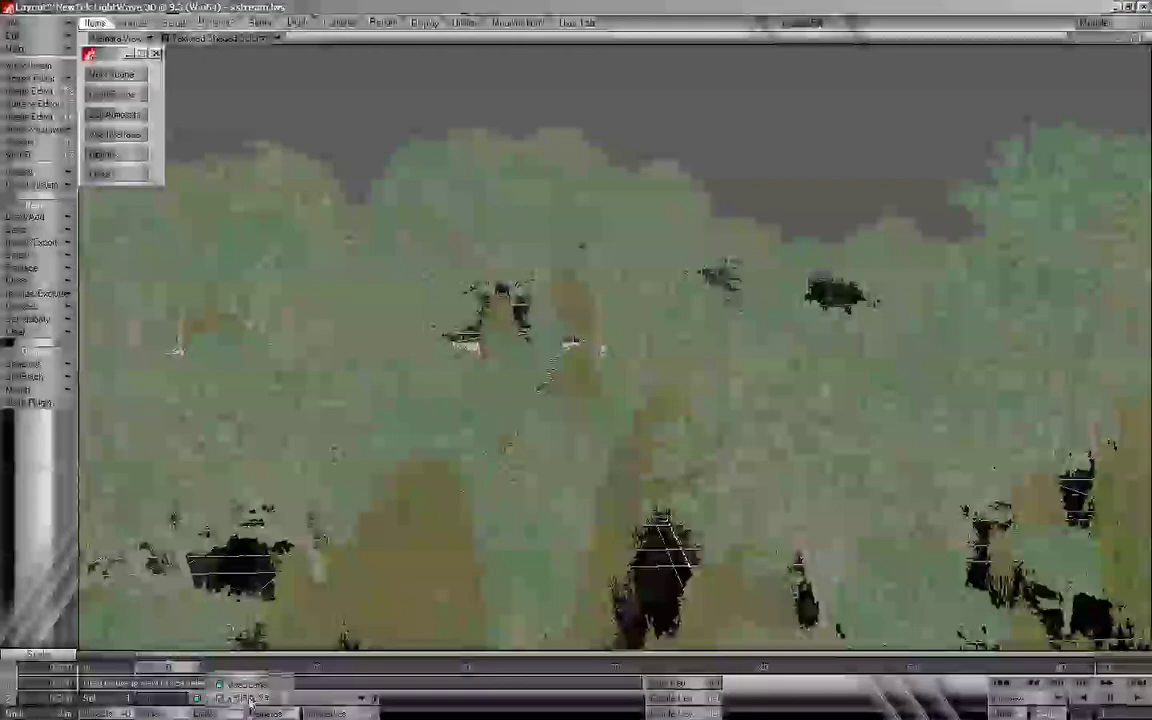
pyautogui.click(252, 700)
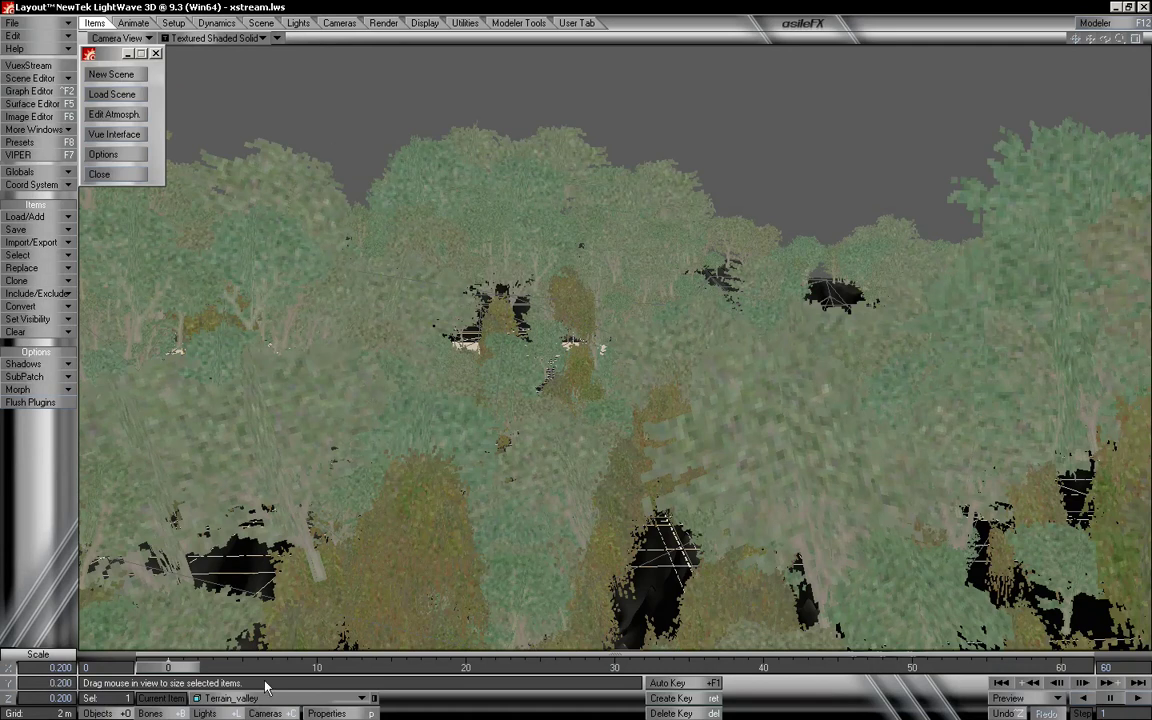
pyautogui.click(327, 713)
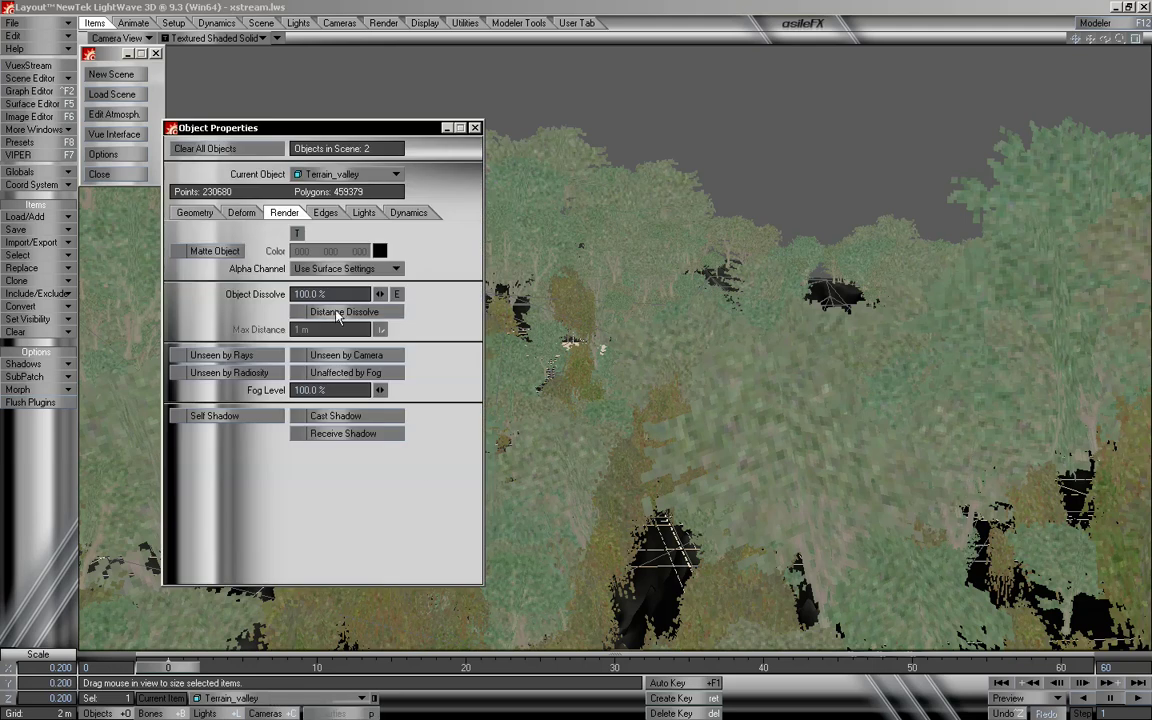
pyautogui.click(330, 293)
pyautogui.write('0')
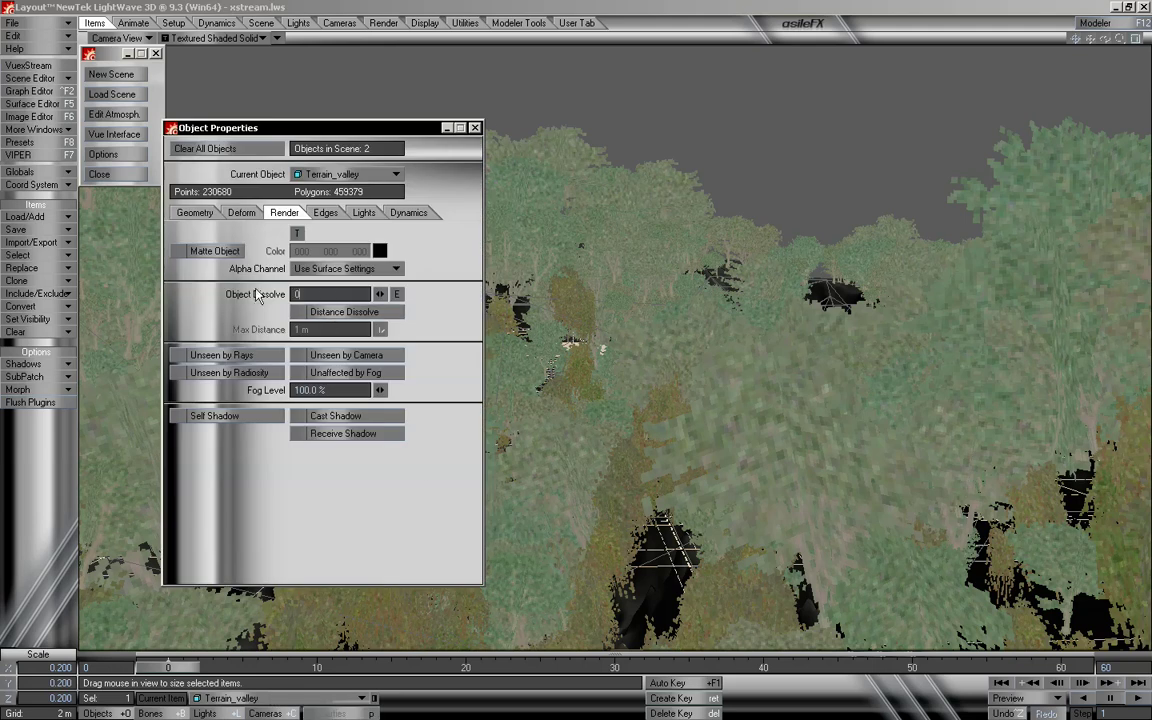
pyautogui.press('Tab')
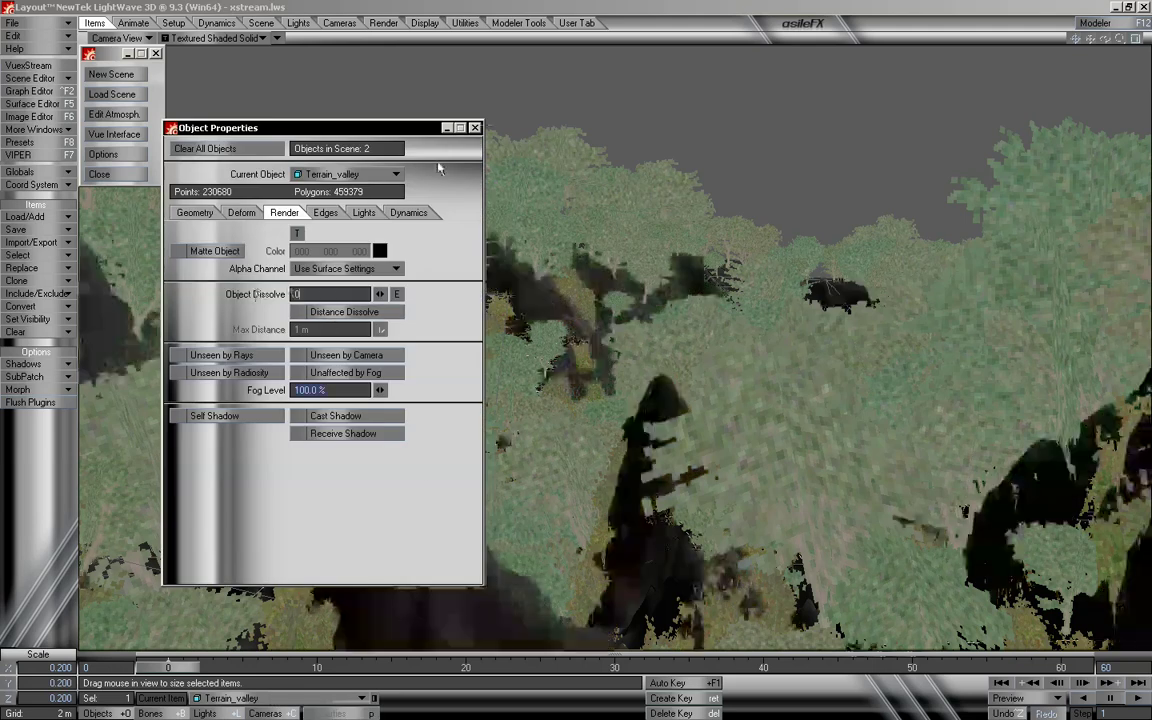
pyautogui.click(475, 128)
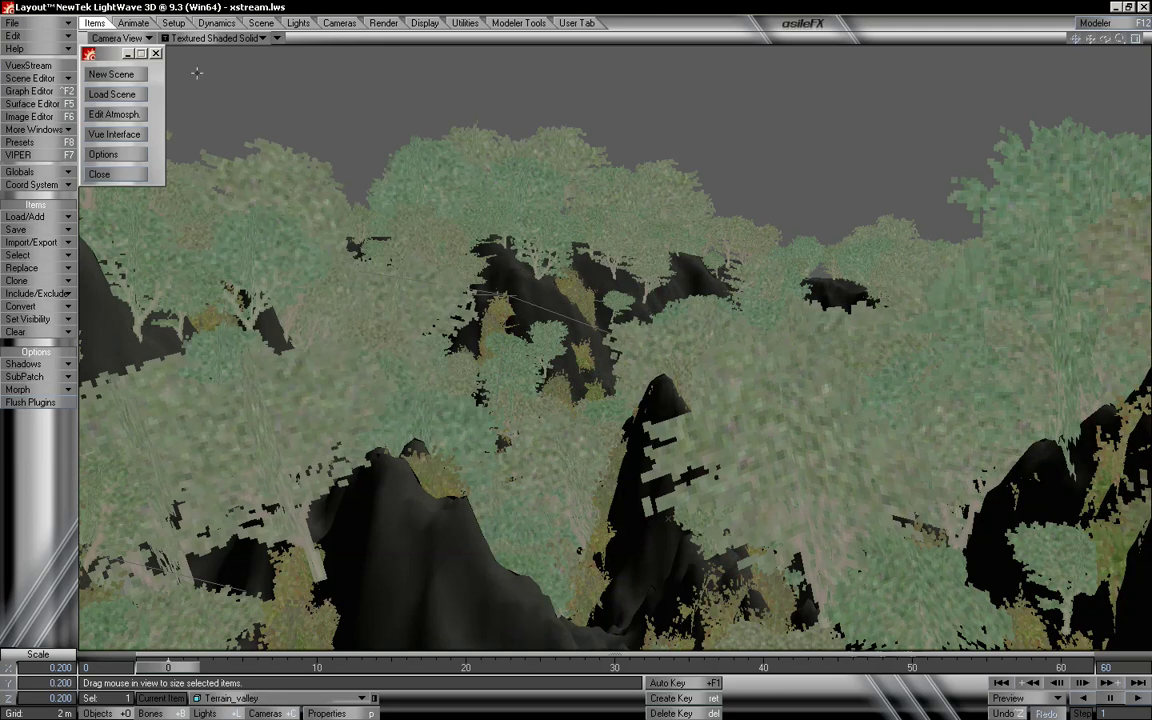
# Review the Default surface of Terrain_valley in the Surface Editor, then close the editor.
pyautogui.click(33, 103)
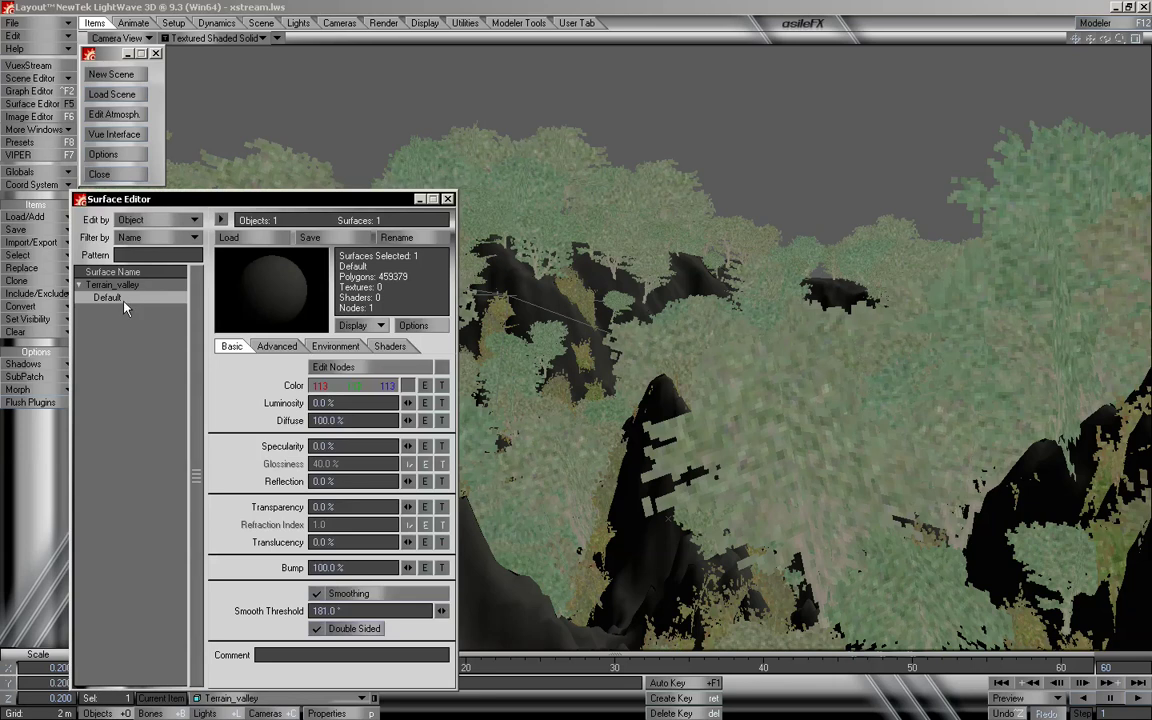
pyautogui.moveTo(334, 192); pyautogui.dragTo(329, 144)
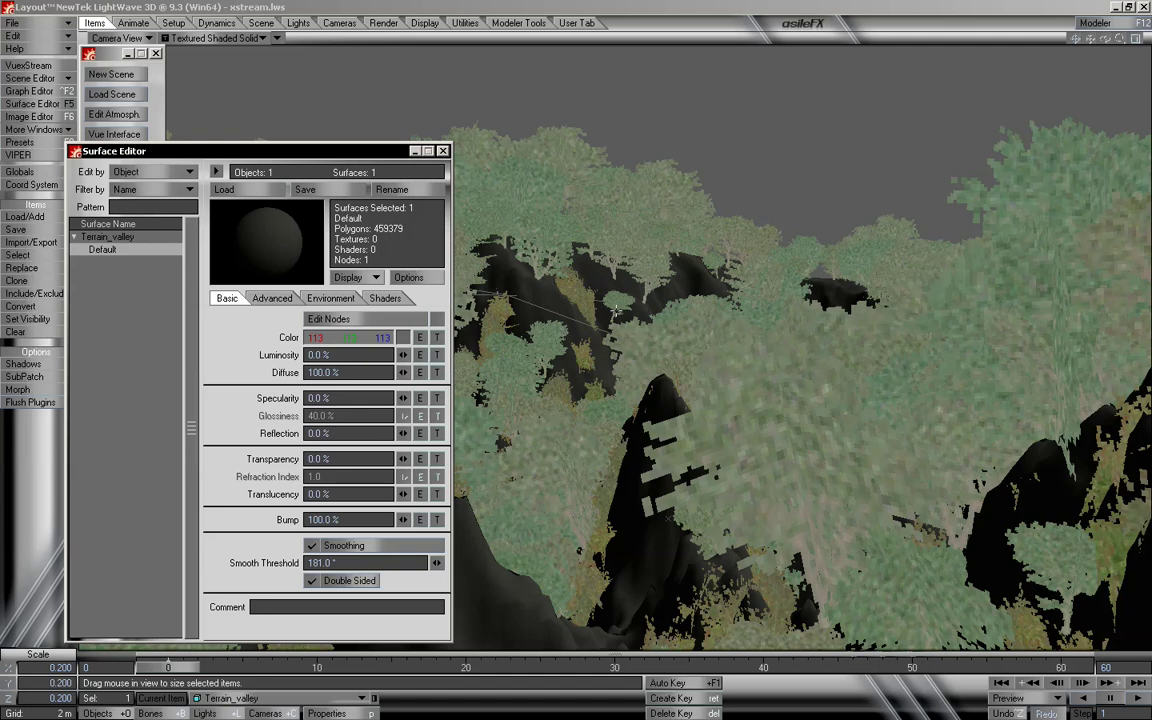
pyautogui.click(443, 151)
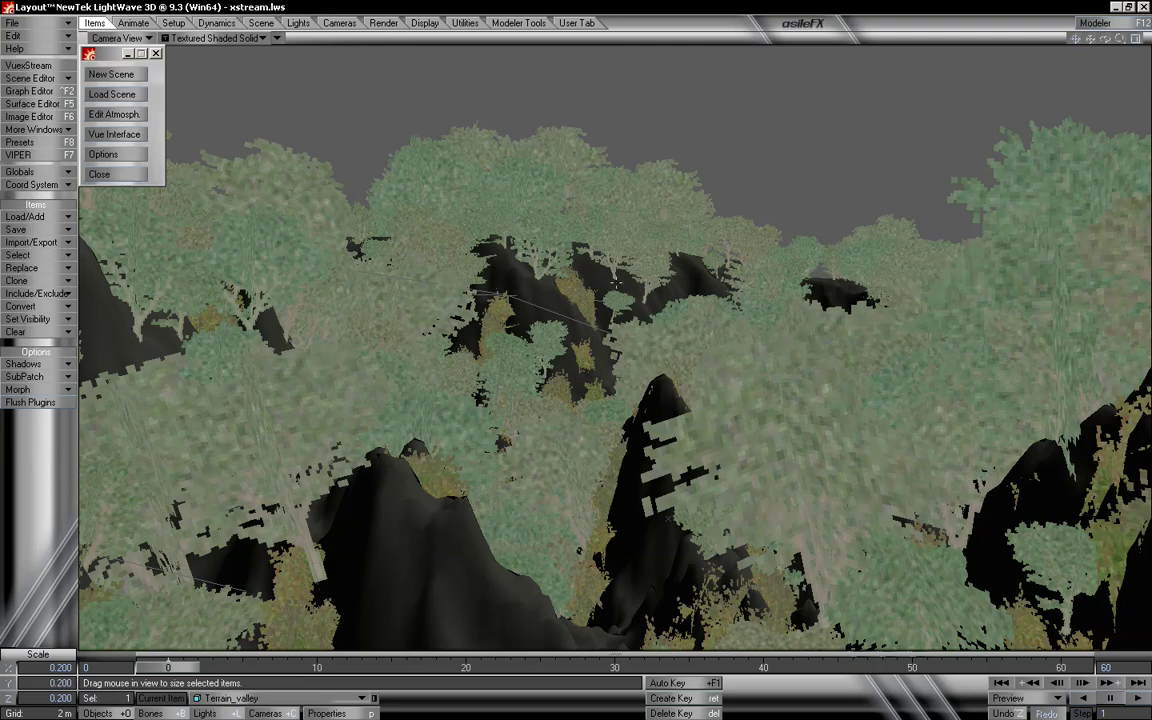
# Switch to Vue, duplicate Procedural terrain, and open the copy in the Terrain Editor.
pyautogui.click(108, 134)
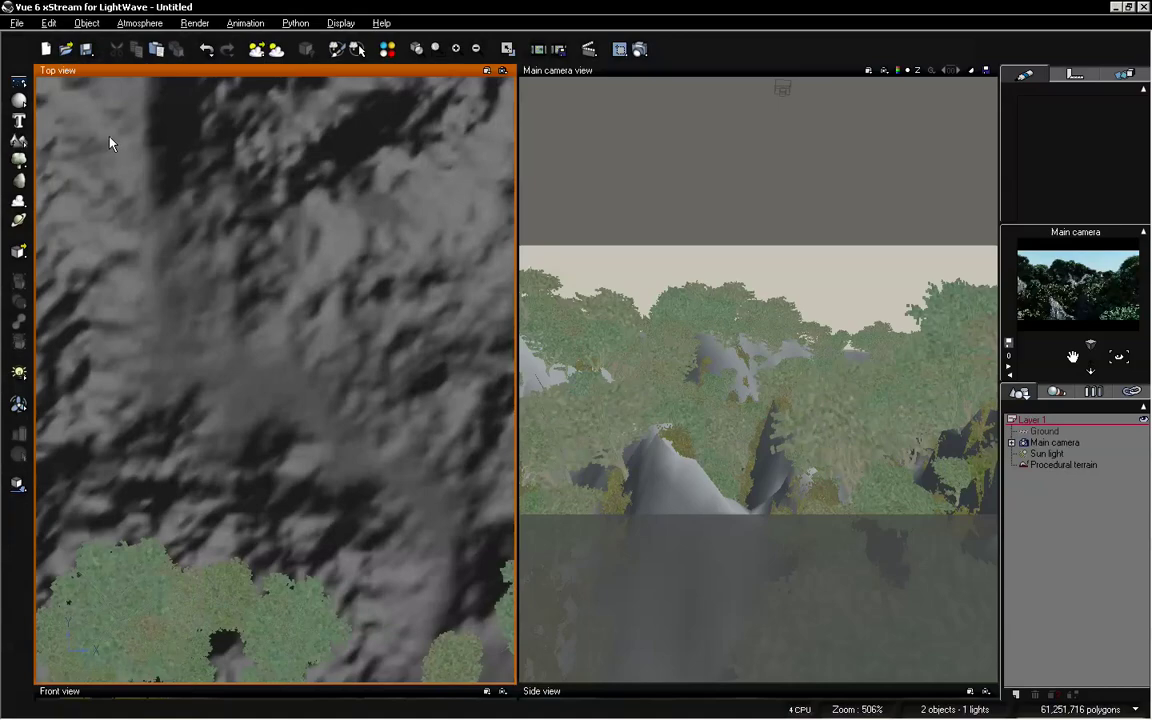
pyautogui.click(1047, 466)
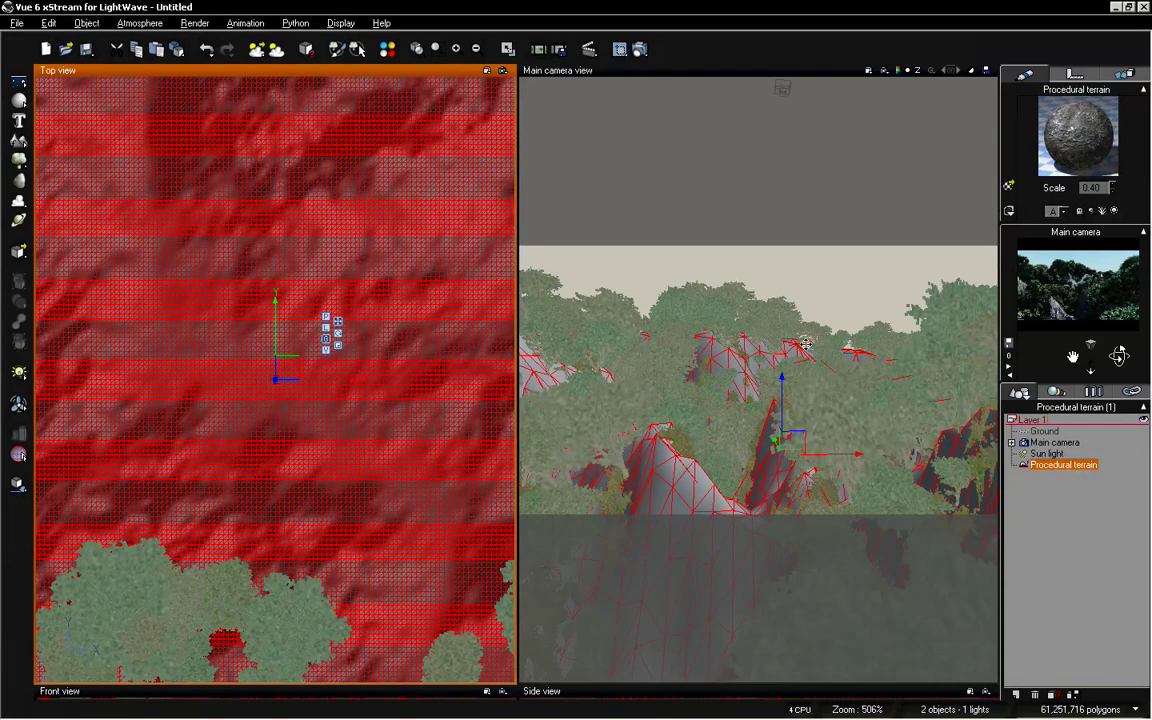
pyautogui.hotkey('ctrl', 'v')
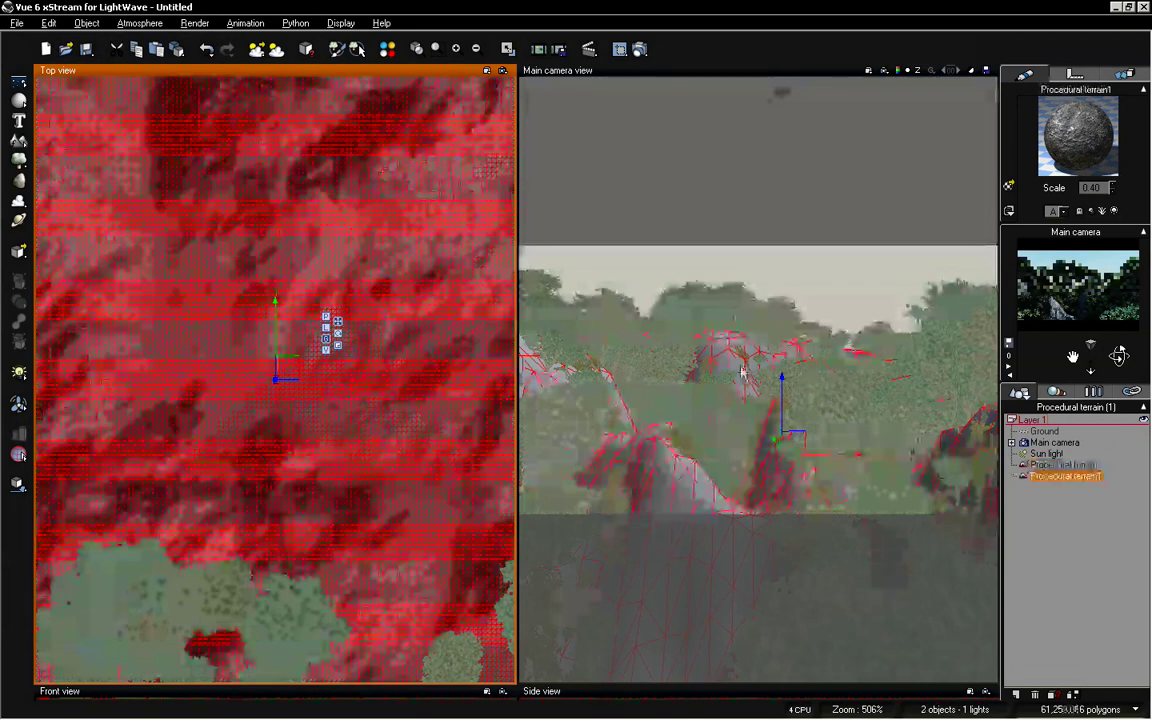
pyautogui.rightClick(745, 334)
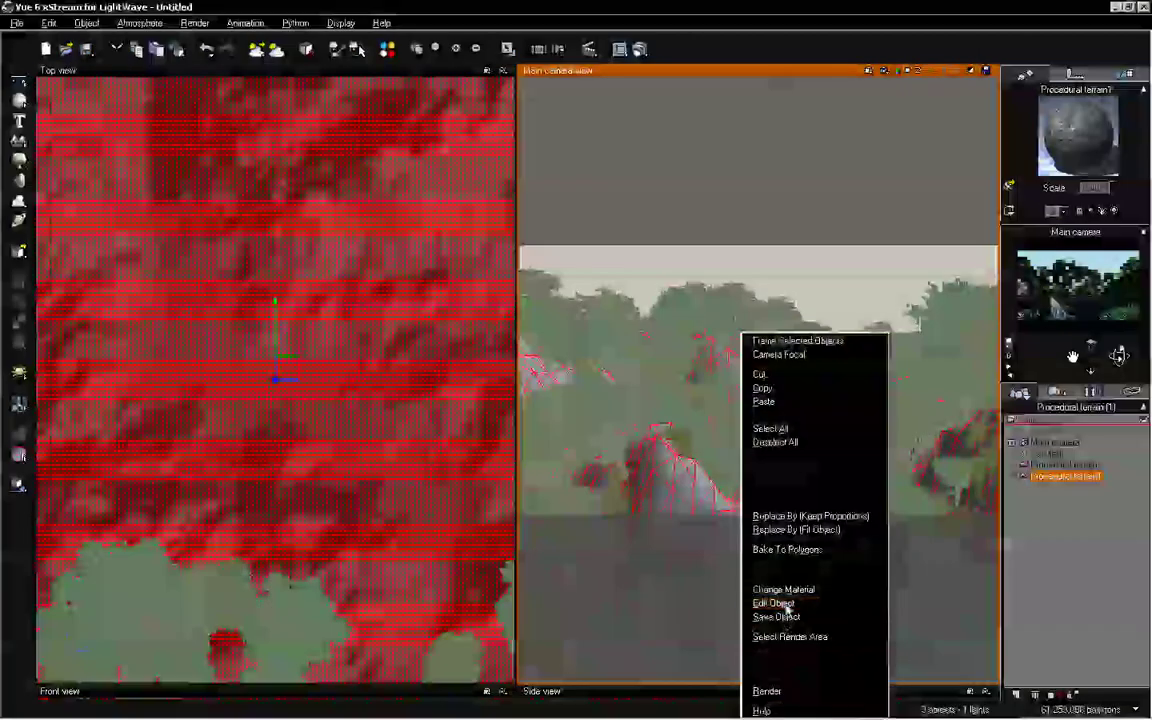
pyautogui.click(771, 455)
# Halve the terrain copy's resolution to 256x256 and examine its relief from several angles at 200% zoom.
pyautogui.click(316, 96)
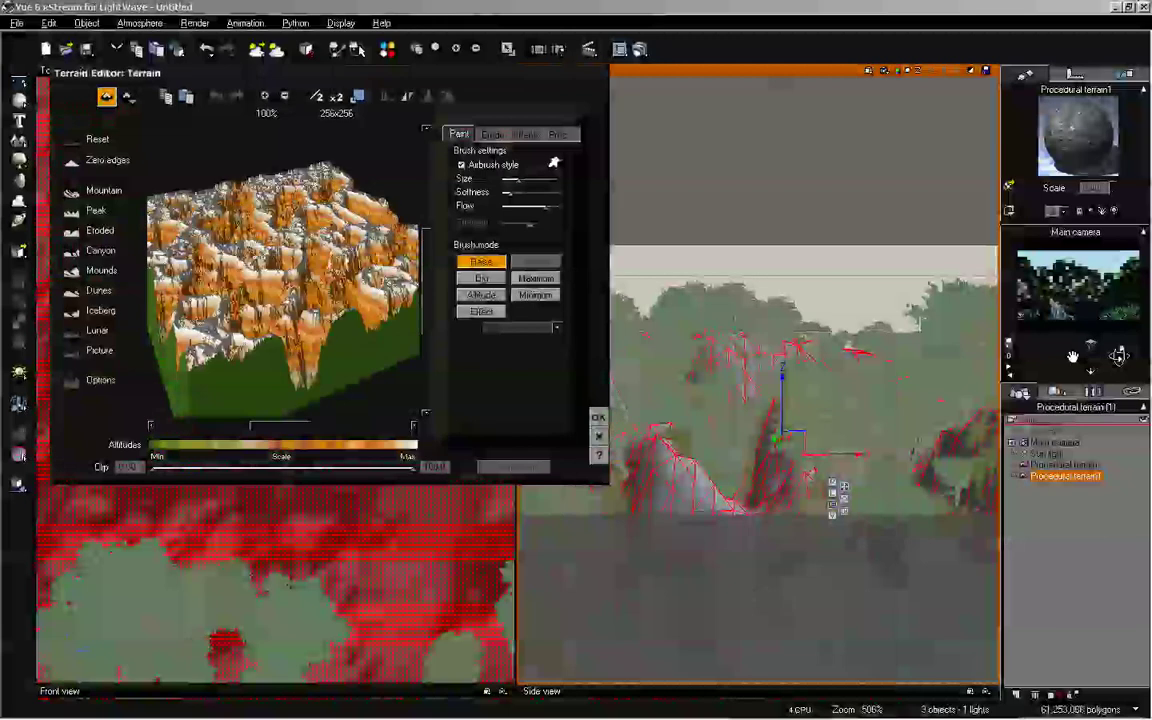
pyautogui.click(285, 96)
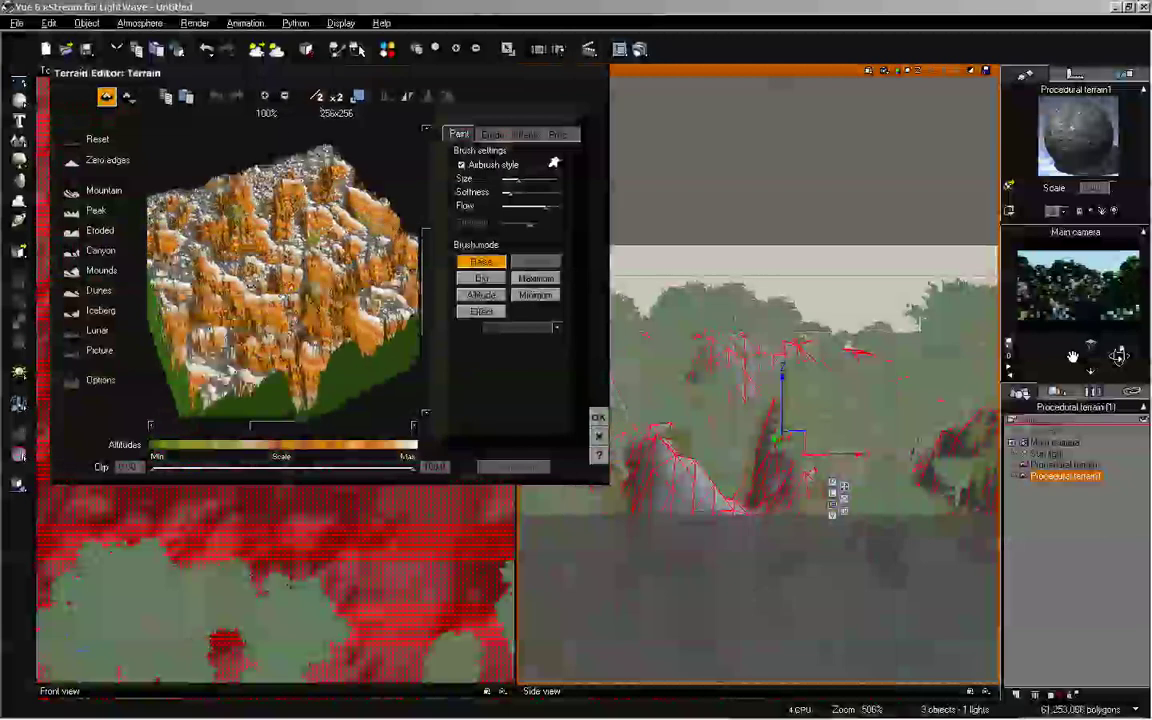
pyautogui.click(265, 97)
pyautogui.moveTo(275, 215)
pyautogui.mouseDown(button='right')
pyautogui.moveTo(281, 277)
pyautogui.moveTo(296, 250)
pyautogui.moveTo(300, 290)
pyautogui.mouseUp(button='right')
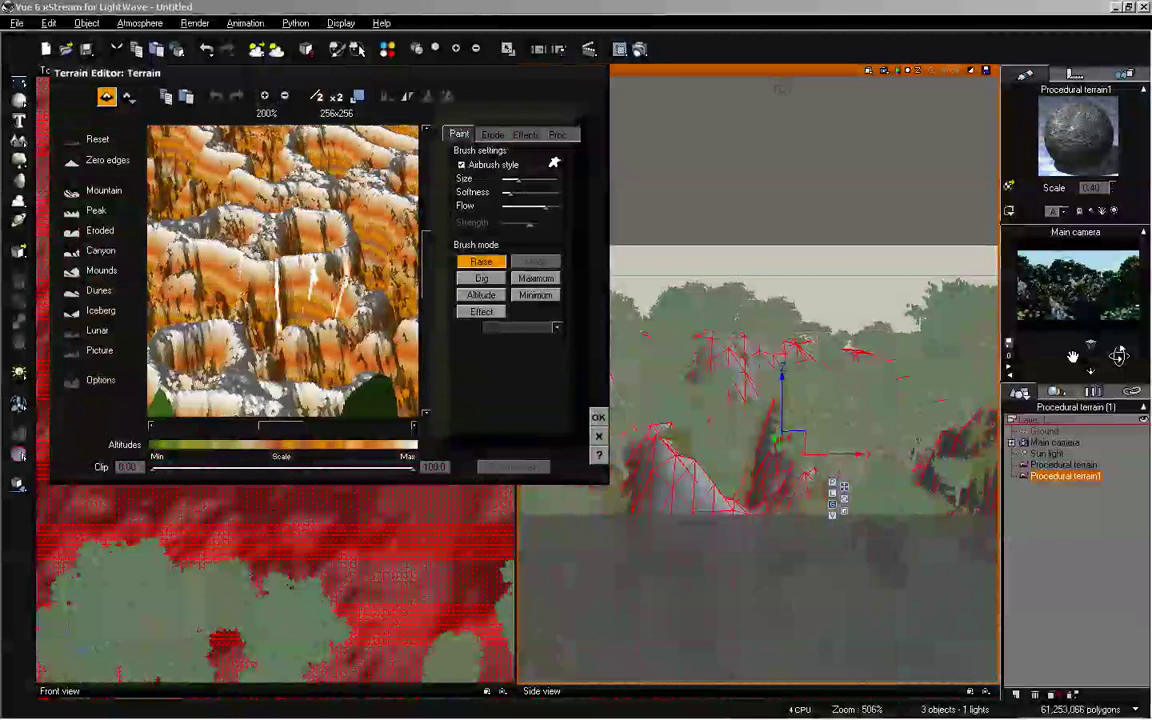
pyautogui.moveTo(292, 223)
pyautogui.mouseDown(button='right')
pyautogui.moveTo(246, 226)
pyautogui.moveTo(268, 228)
pyautogui.mouseUp(button='right')
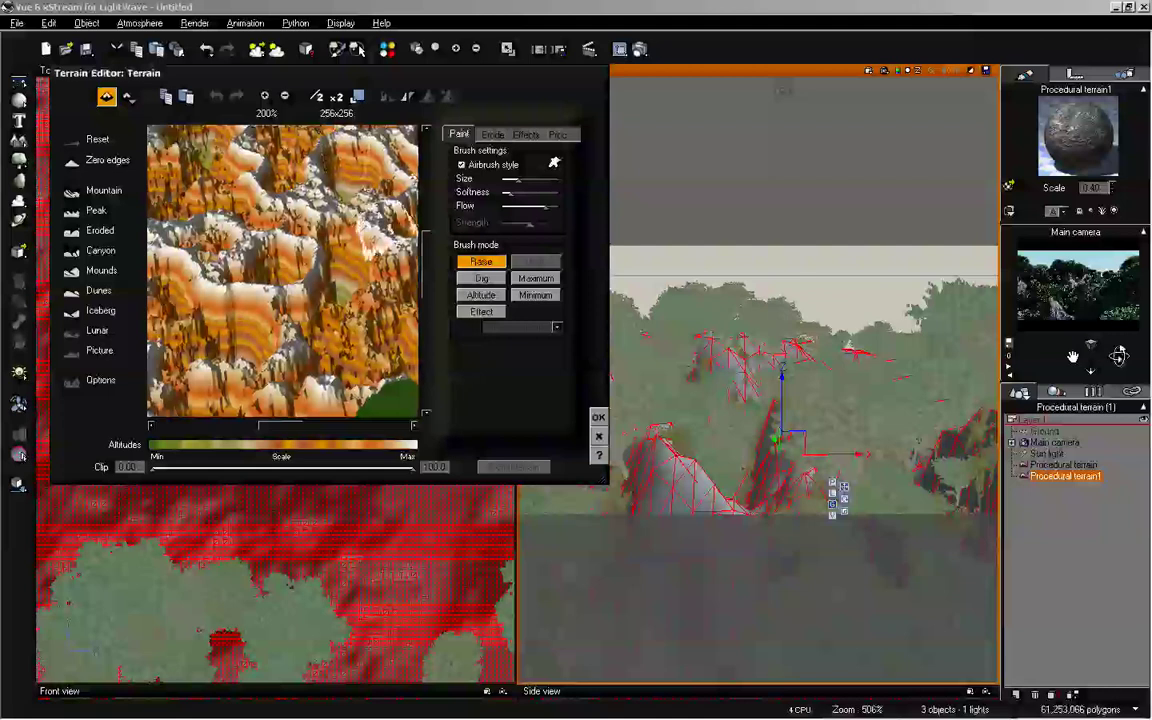
pyautogui.moveTo(326, 316); pyautogui.dragTo(322, 270, button='right')
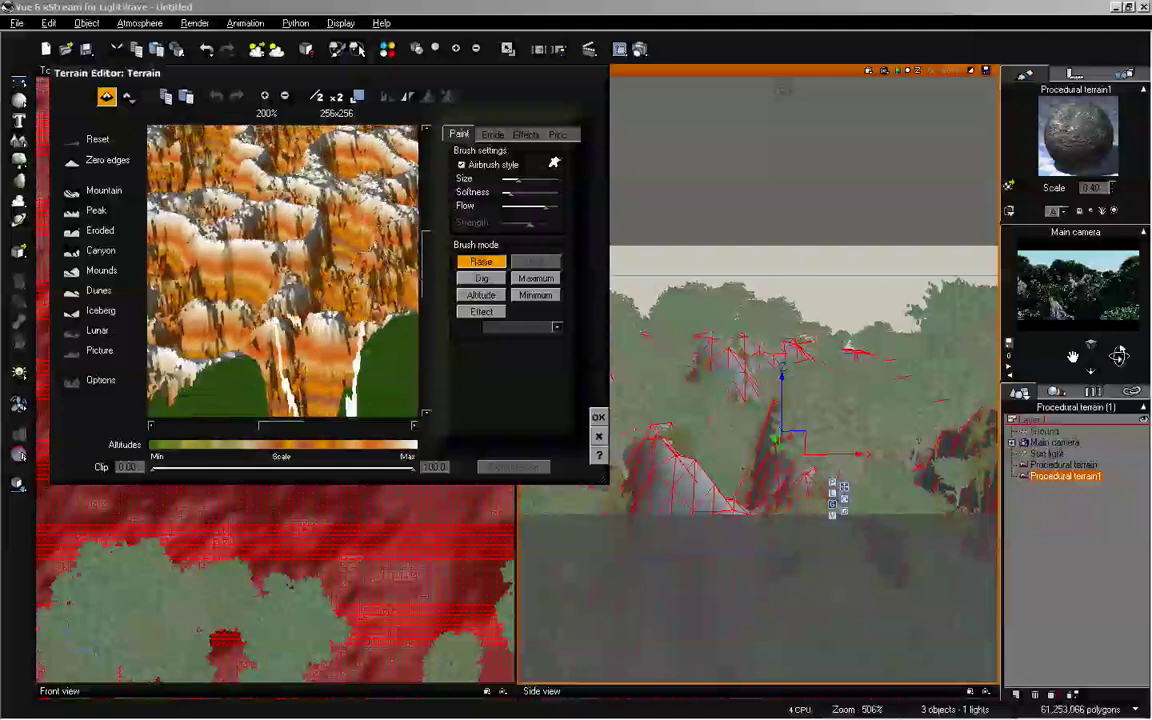
pyautogui.moveTo(274, 222)
pyautogui.mouseDown(button='right')
pyautogui.moveTo(270, 287)
pyautogui.moveTo(268, 252)
pyautogui.moveTo(285, 234)
pyautogui.moveTo(288, 250)
pyautogui.mouseUp(button='right')
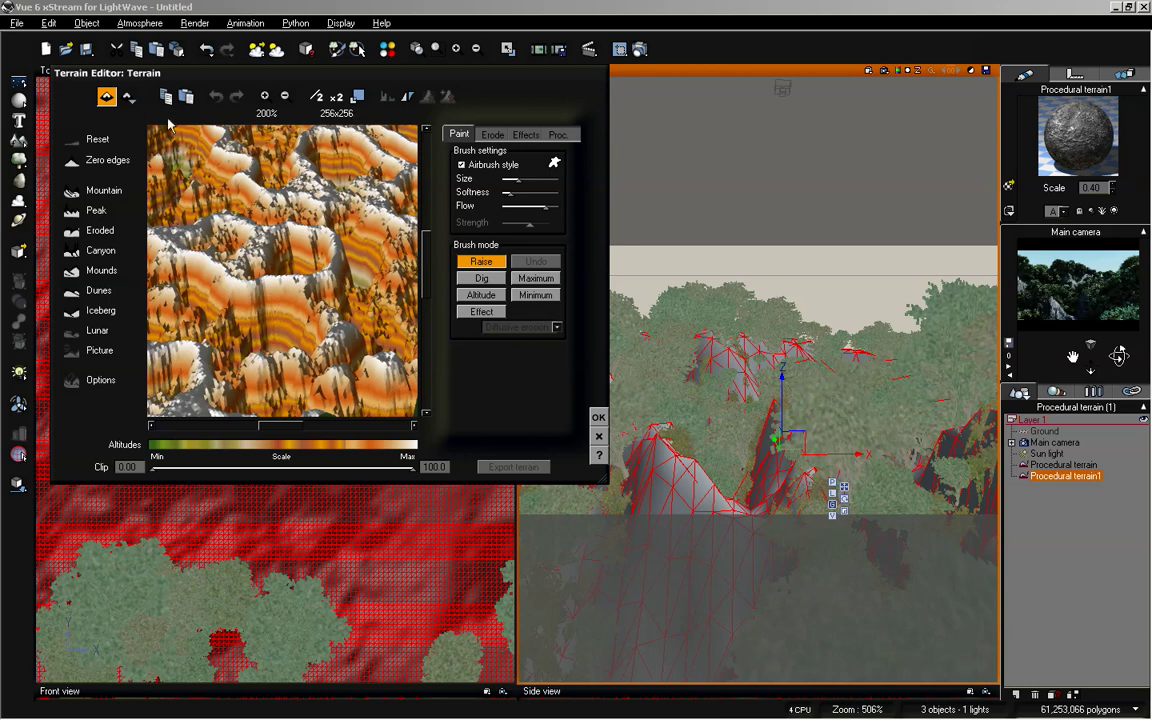
# Convert the 256x256 procedural copy to a standard terrain, check its relief, and accept the change.
pyautogui.click(128, 97)
pyautogui.click(163, 143)
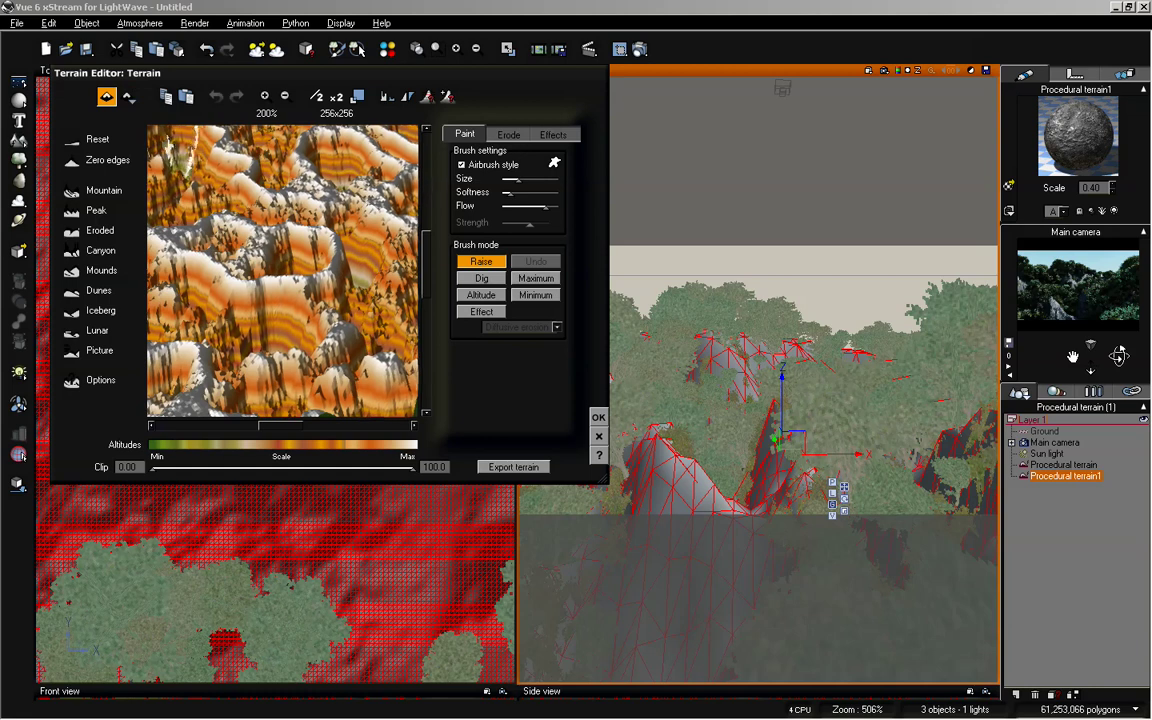
pyautogui.moveTo(273, 229); pyautogui.dragTo(296, 260)
pyautogui.click(285, 97)
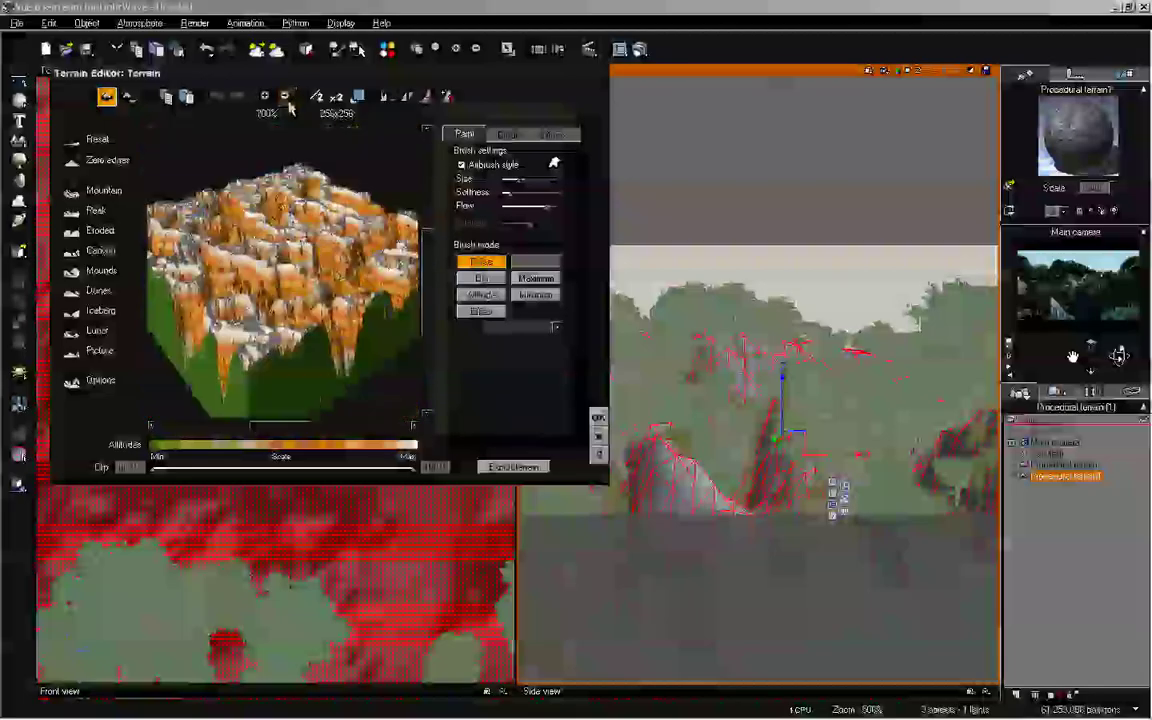
pyautogui.moveTo(296, 204); pyautogui.dragTo(306, 272, button='right')
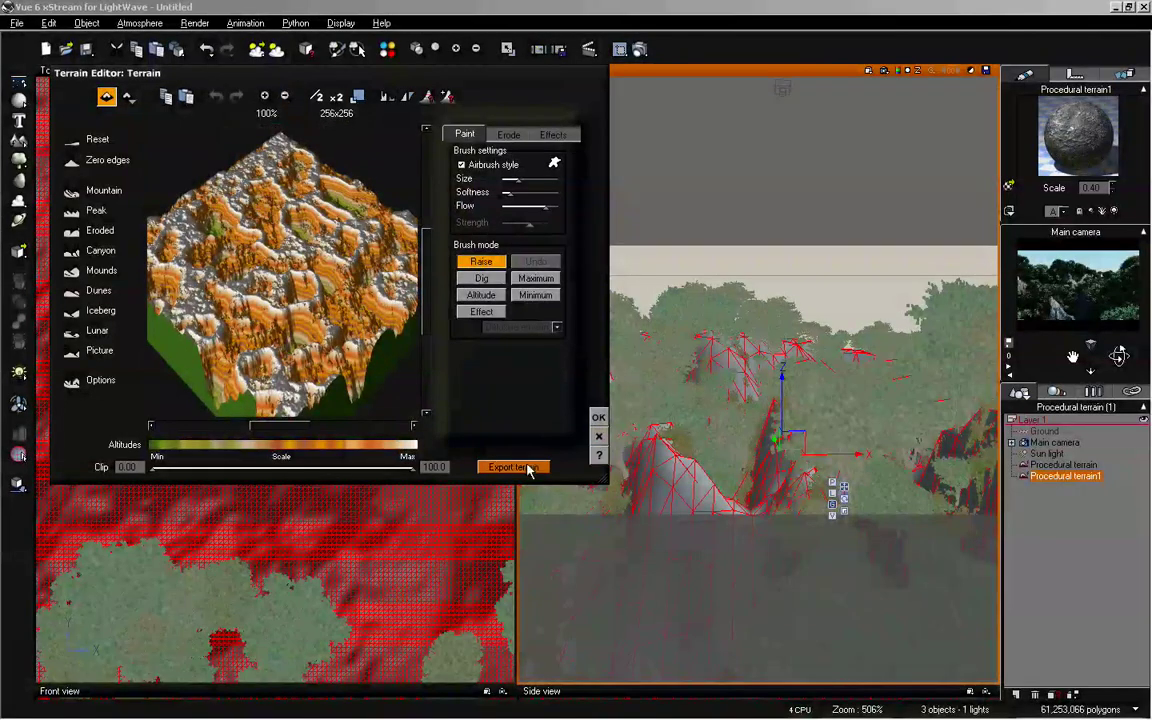
pyautogui.click(598, 417)
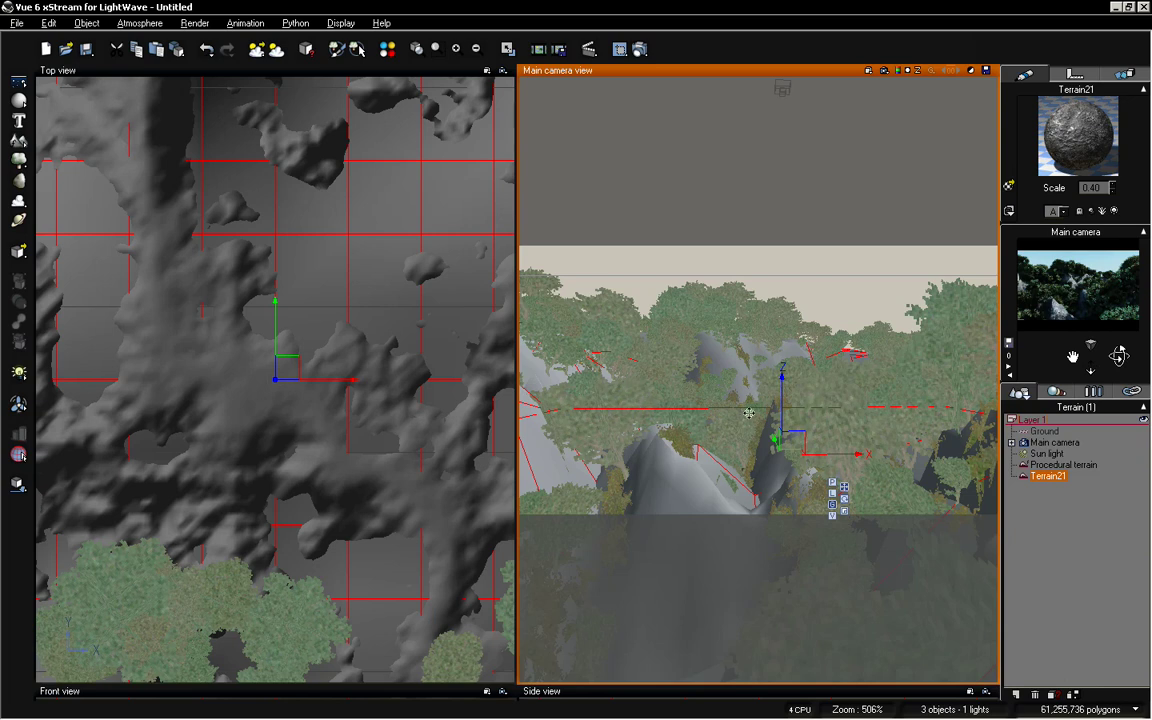
# Replace the converted terrain with a fresh copy of Procedural terrain and convert that copy to a standard terrain at 512x512.
pyautogui.press('Delete')
pyautogui.click(1062, 466)
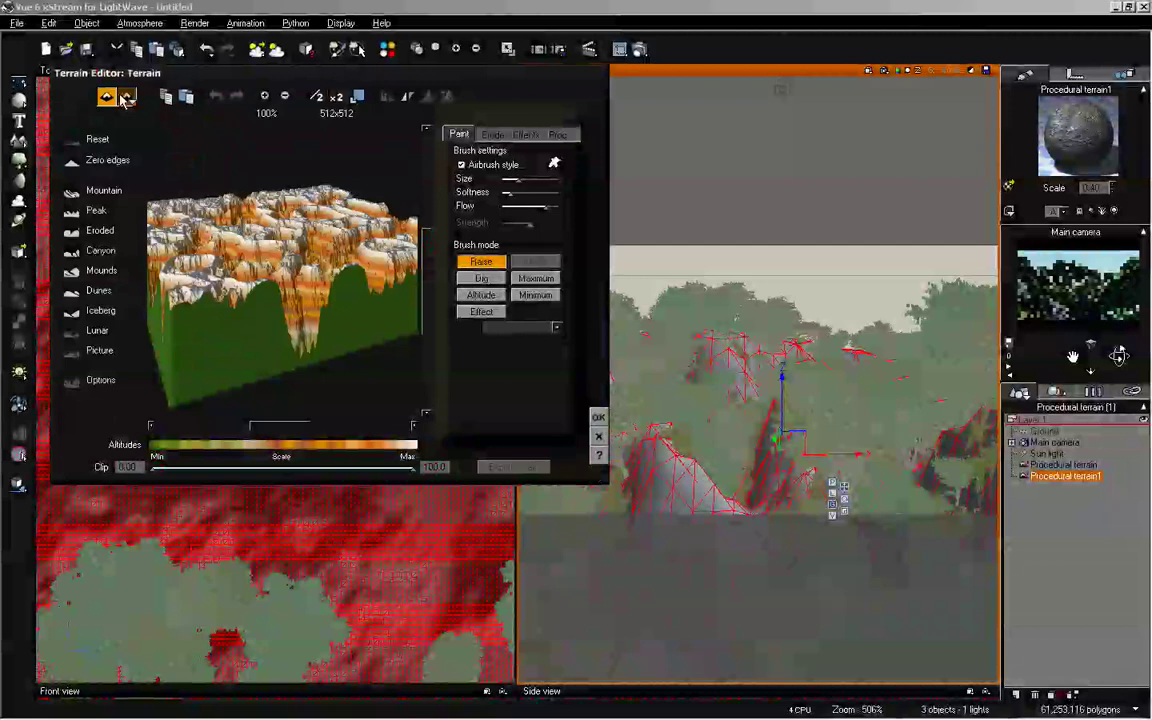
pyautogui.click(126, 96)
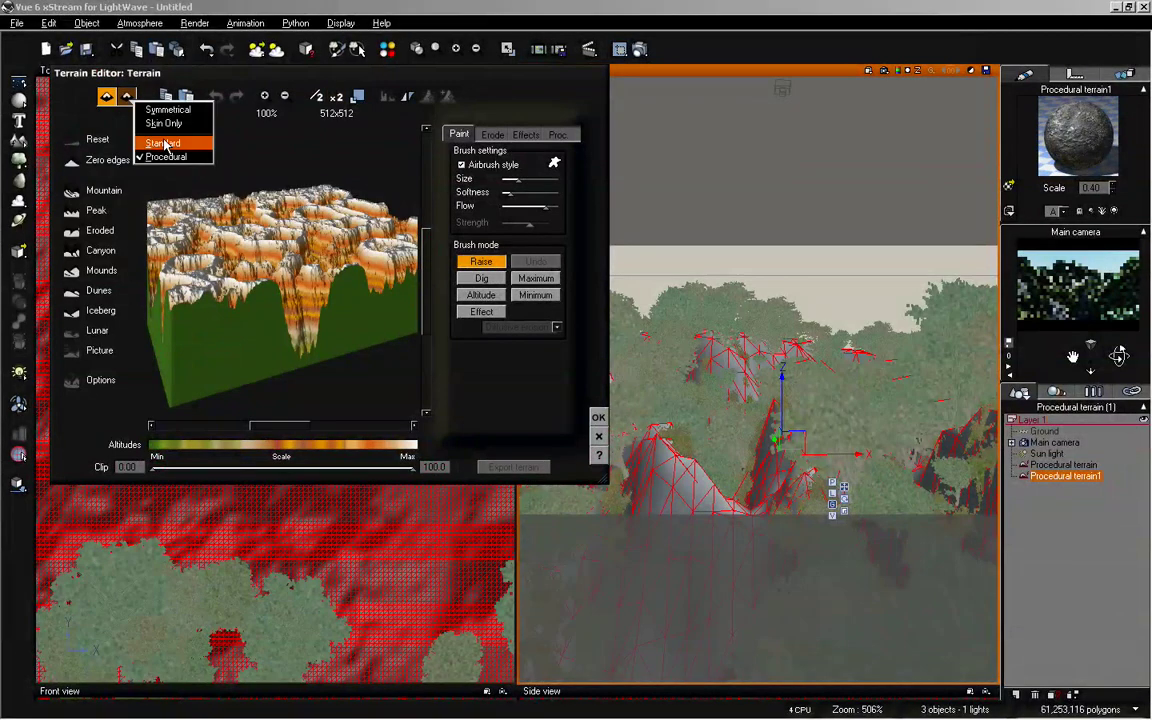
pyautogui.click(163, 143)
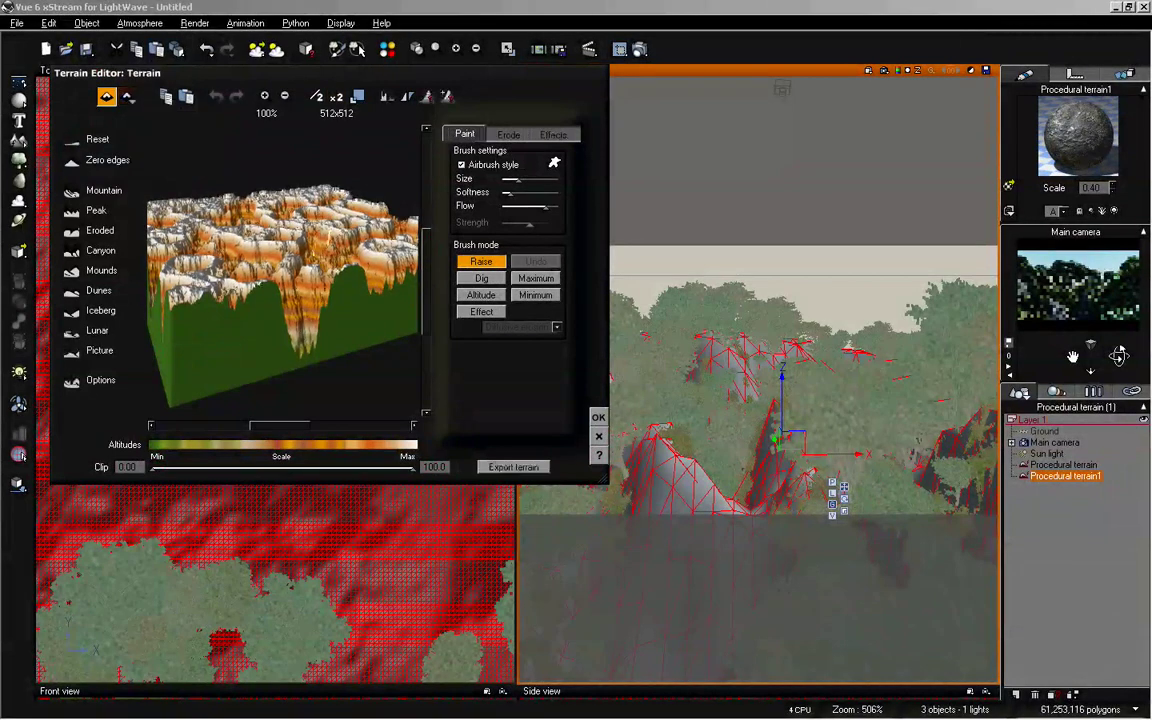
pyautogui.click(598, 418)
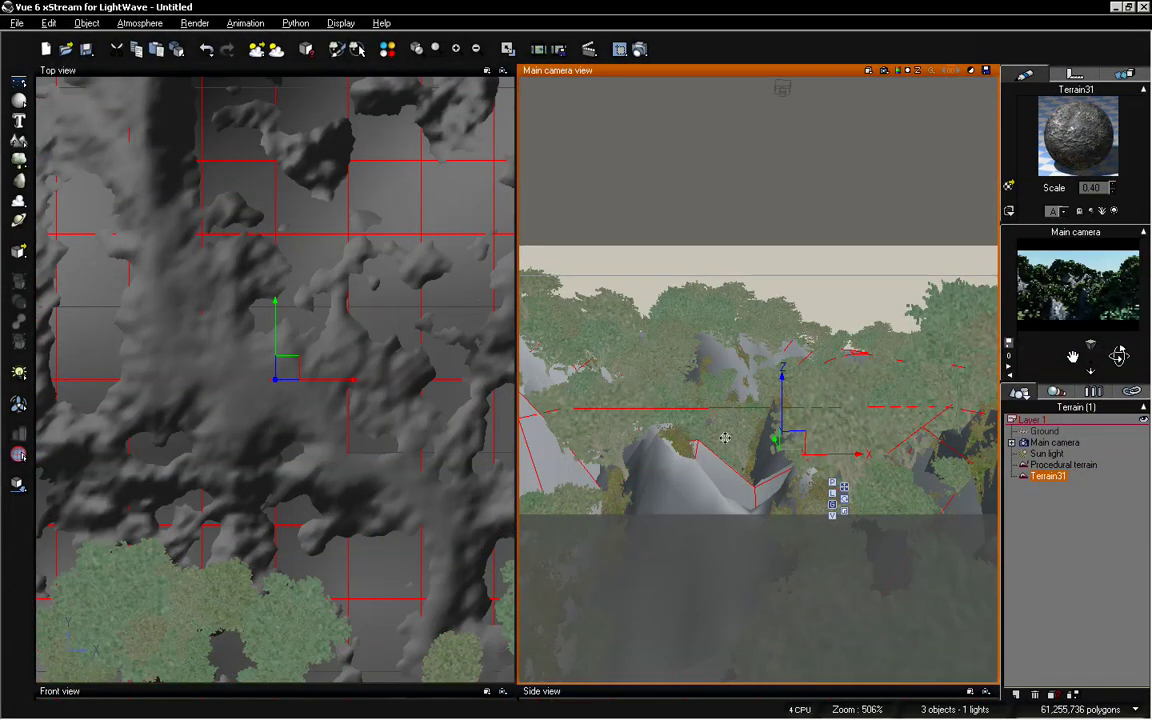
# Inspect the relief of the 512x512 standard terrain in the Terrain Editor at 200% zoom.
pyautogui.doubleClick(860, 369)
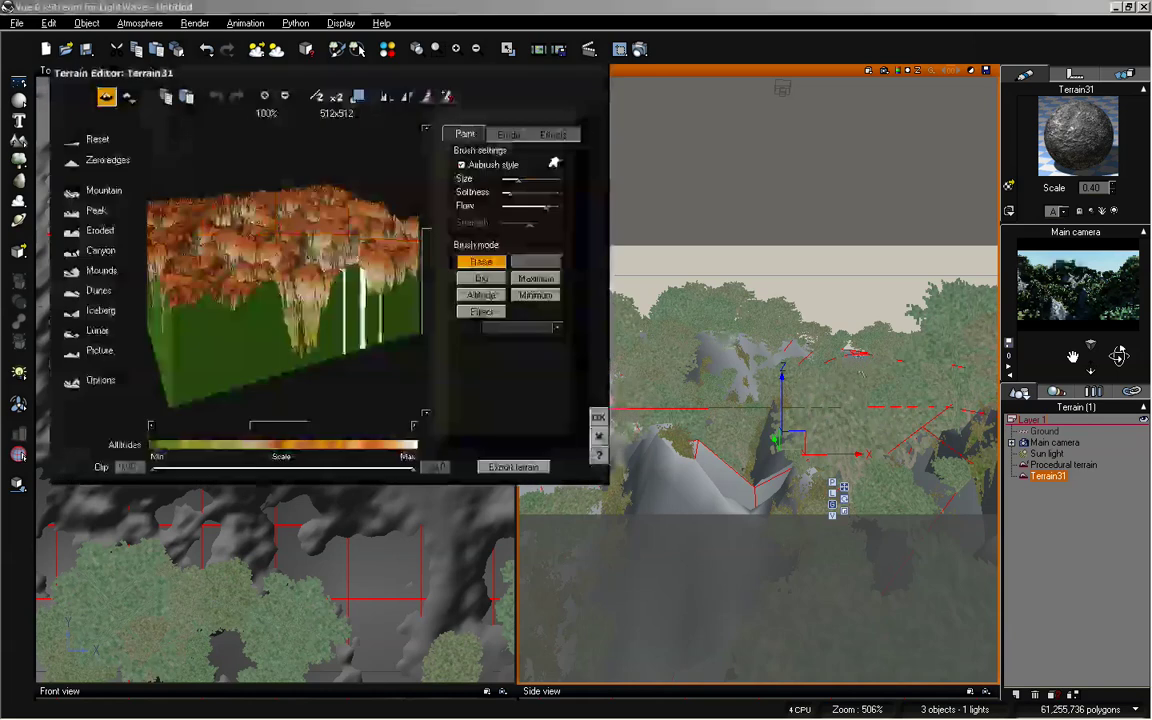
pyautogui.click(267, 104)
pyautogui.moveTo(285, 245); pyautogui.dragTo(307, 276, button='right')
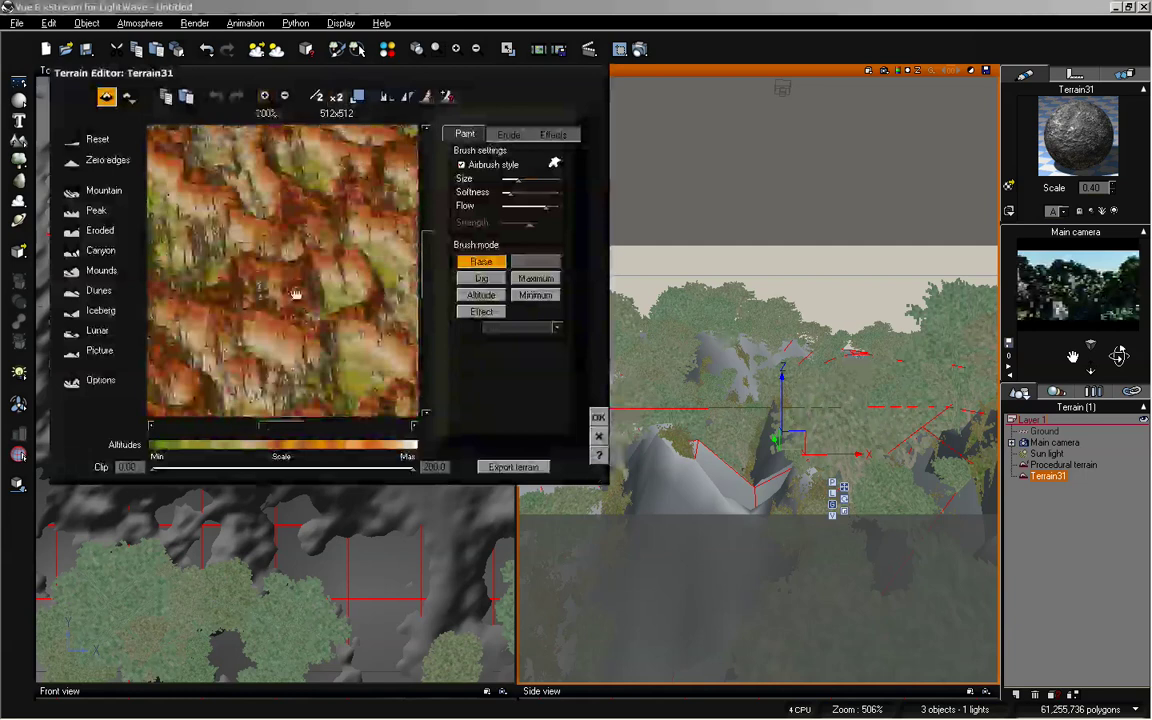
# Try a lower mesh resolution in the LightWave terrain export options, then cancel the export and the Terrain Editor.
pyautogui.click(515, 467)
pyautogui.moveTo(407, 207); pyautogui.dragTo(408, 199)
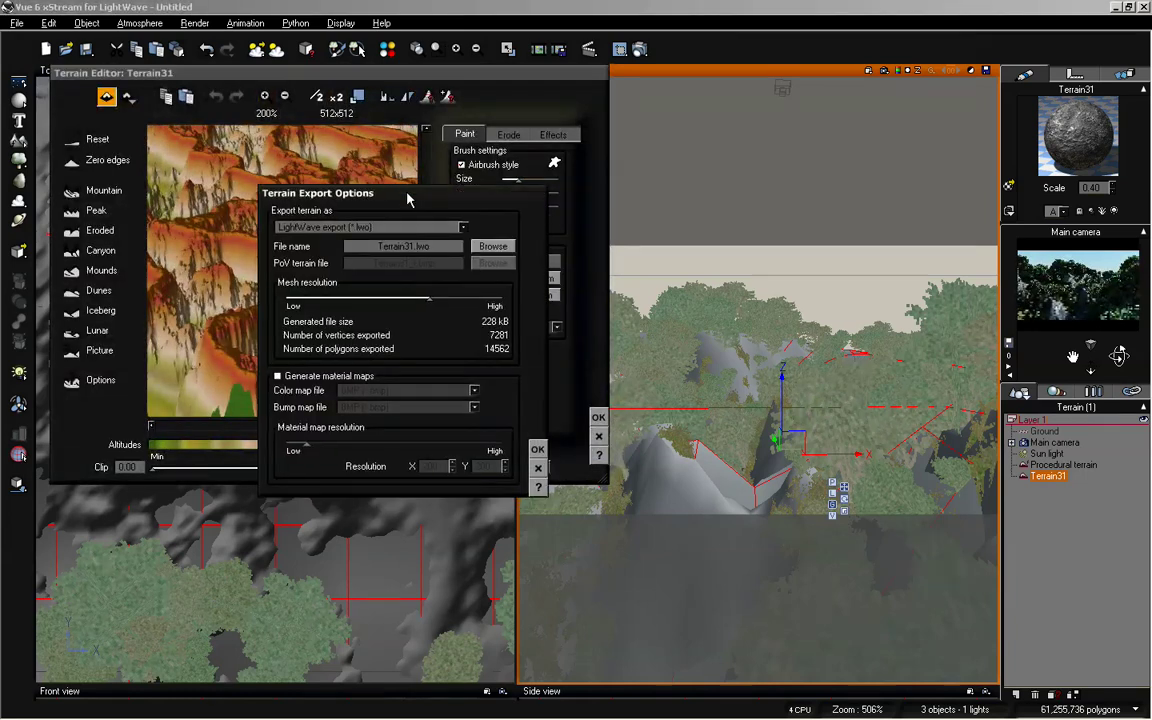
pyautogui.moveTo(429, 298); pyautogui.dragTo(295, 301)
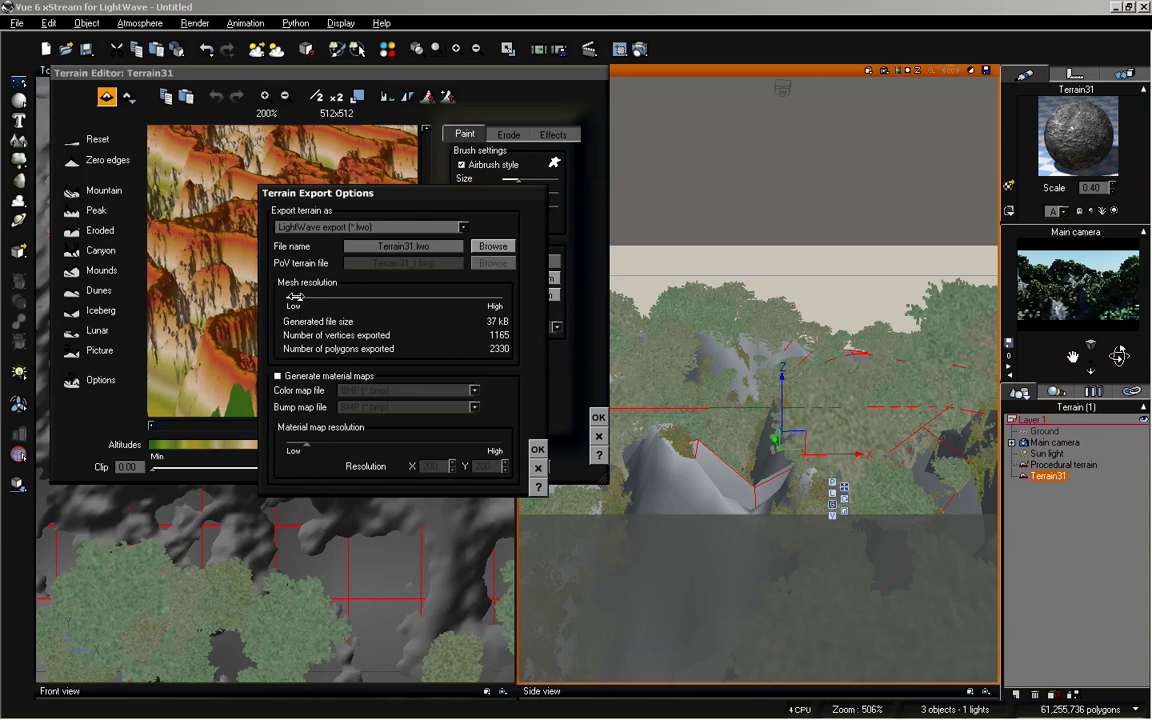
pyautogui.moveTo(297, 298)
pyautogui.mouseDown()
pyautogui.moveTo(318, 300)
pyautogui.moveTo(307, 300)
pyautogui.mouseUp()
pyautogui.click(538, 468)
pyautogui.click(599, 436)
# Delete the standard terrain copy from Layer 1, keeping the original Procedural terrain.
pyautogui.click(1070, 498)
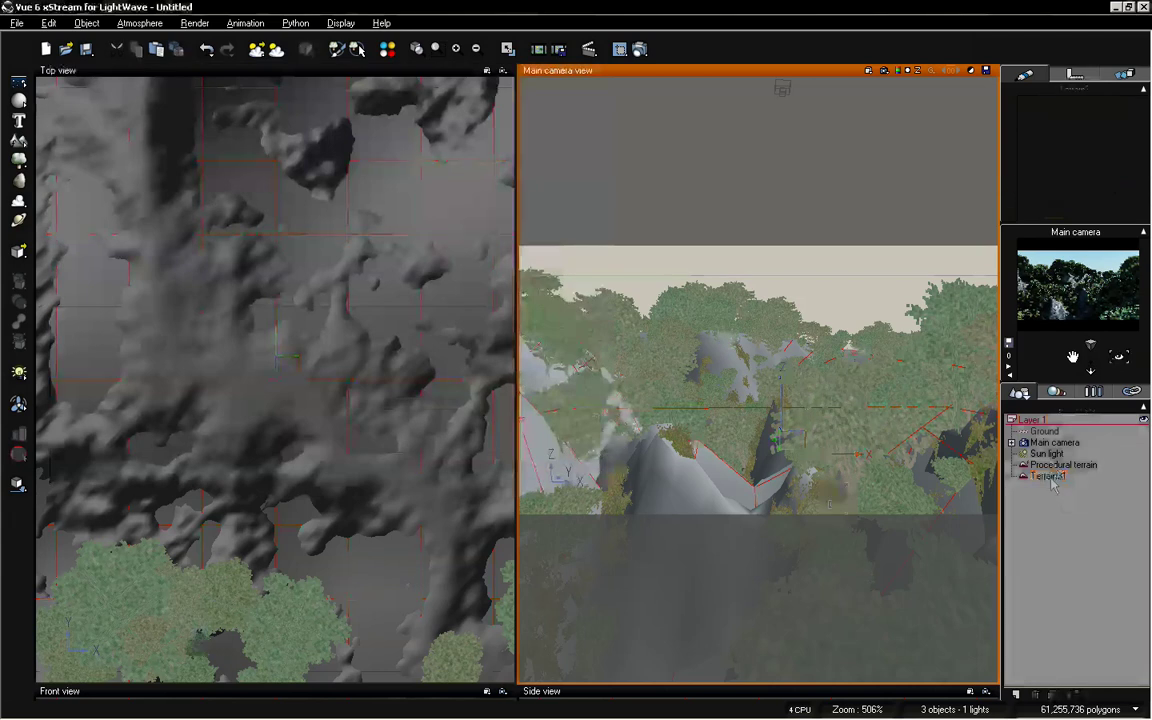
pyautogui.click(1051, 479)
pyautogui.press('Delete')
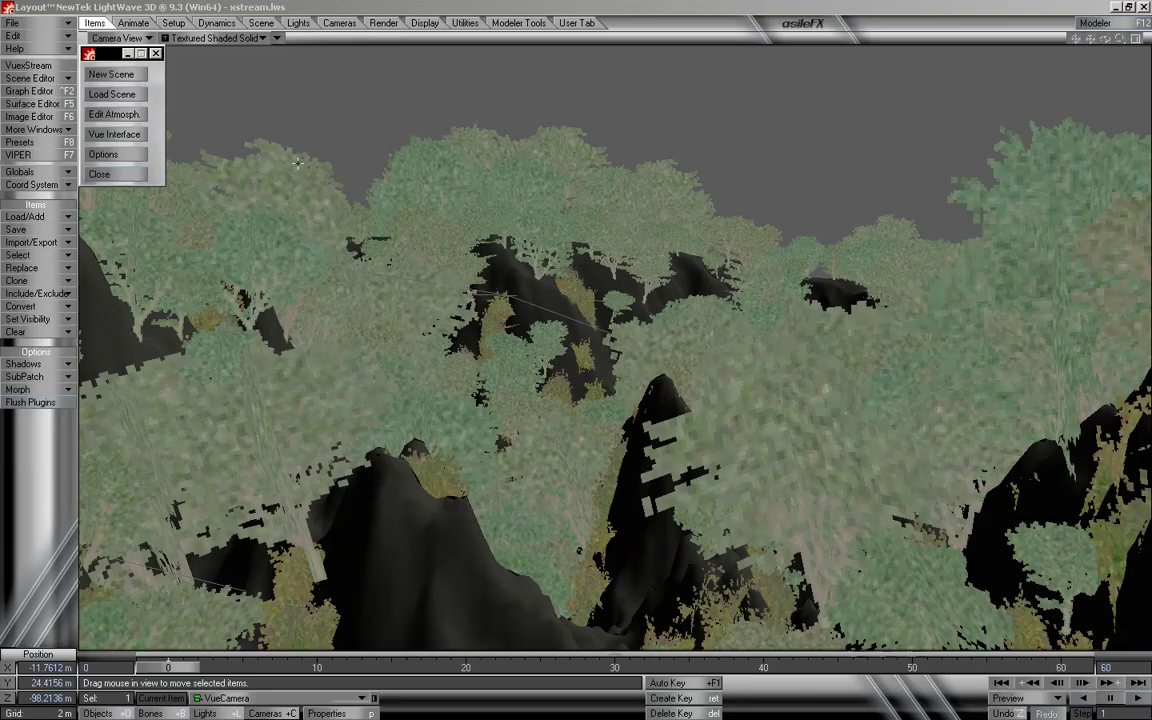
# Save the scene in LightWave Layout under its existing file name.
pyautogui.click(12, 22)
pyautogui.moveTo(27, 31)
pyautogui.moveTo(155, 26)
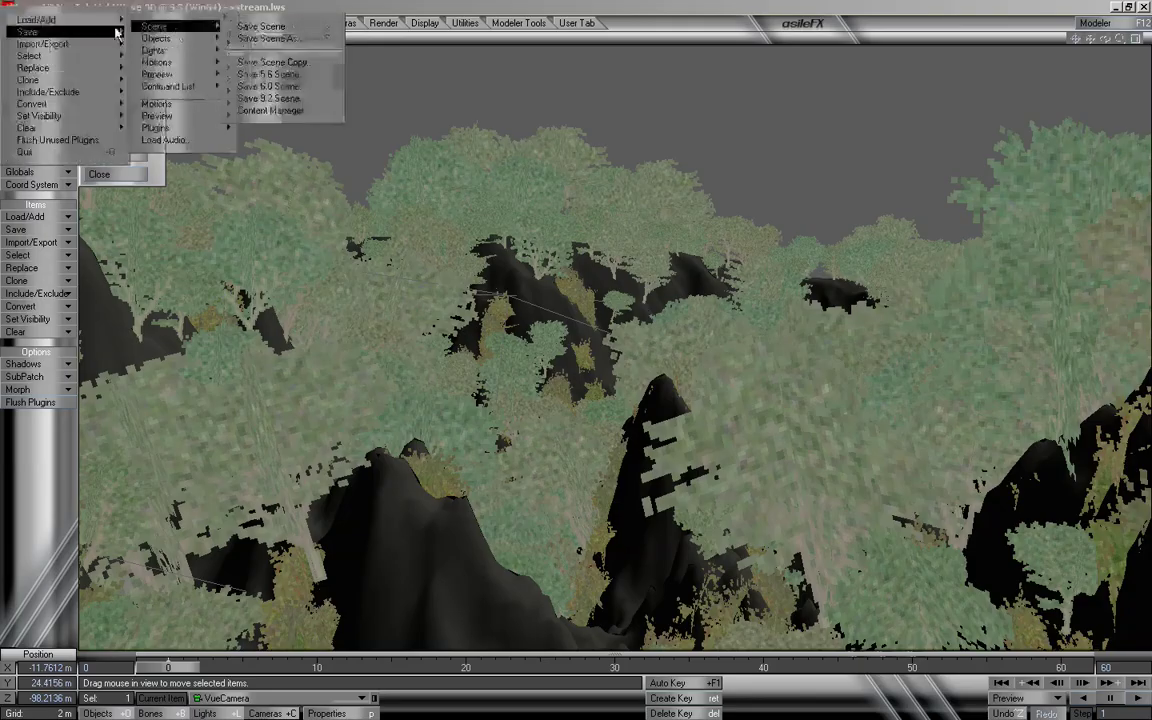
pyautogui.click(240, 26)
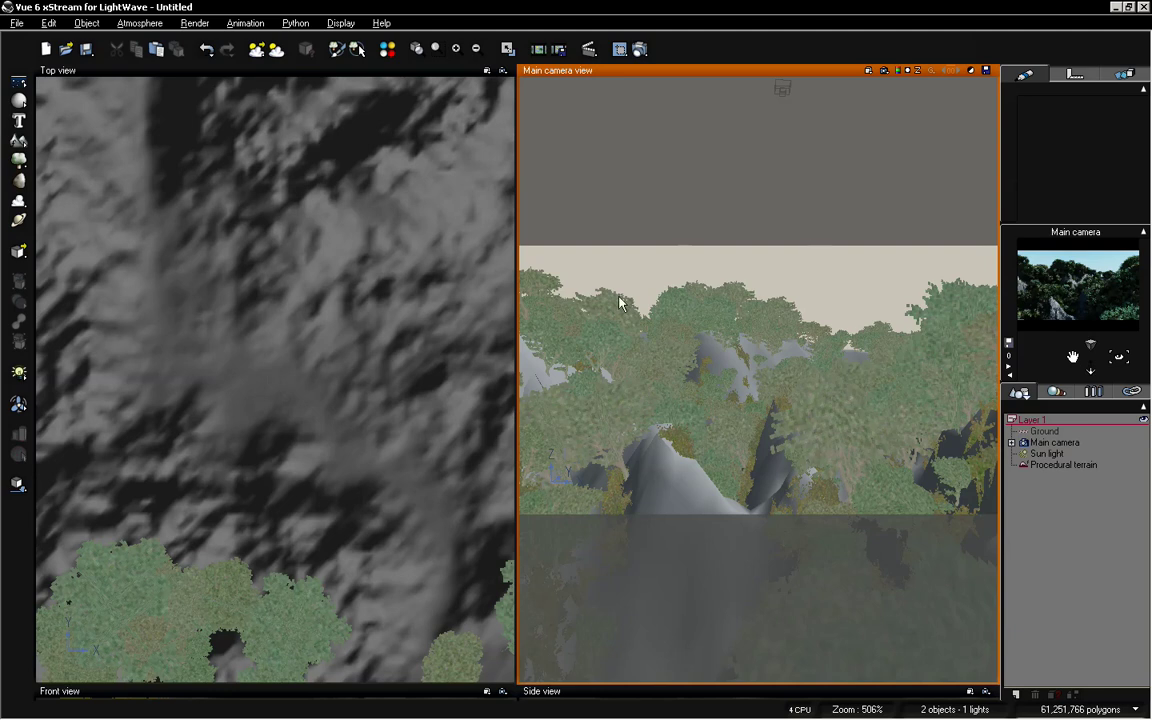
# Switch to LightWave Layout and load the Terrain_valley_lowpoly object into the scene.
pyautogui.hotkey('alt', 'Tab')
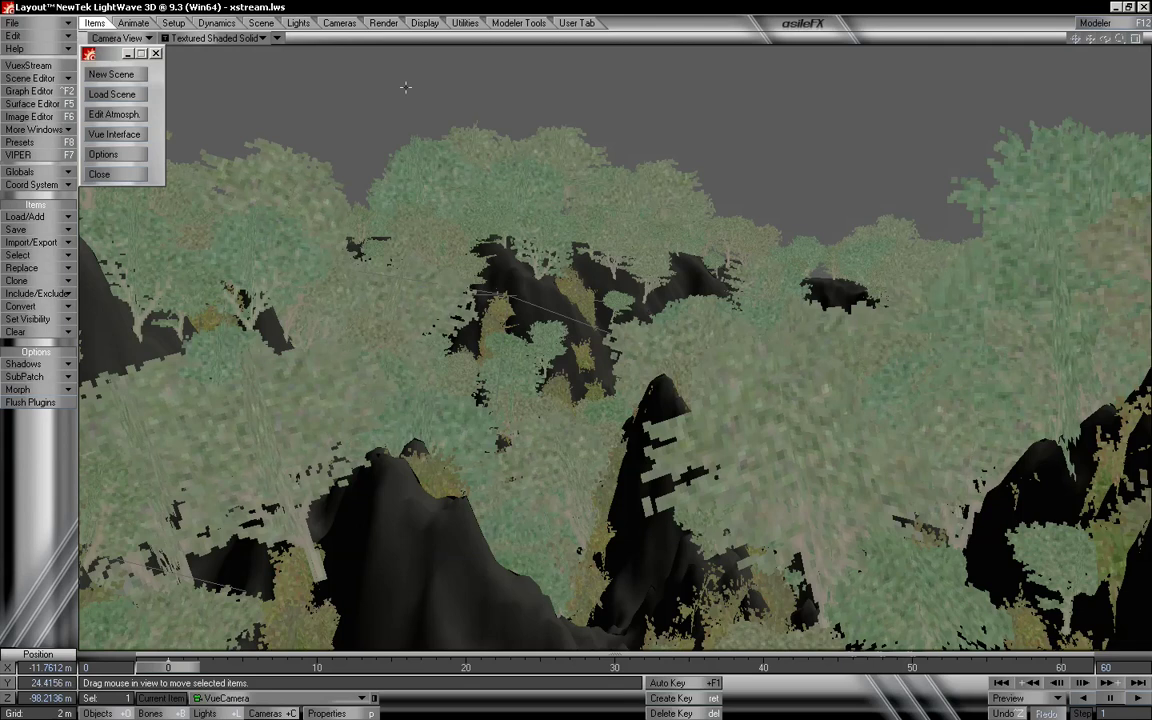
pyautogui.click(64, 220)
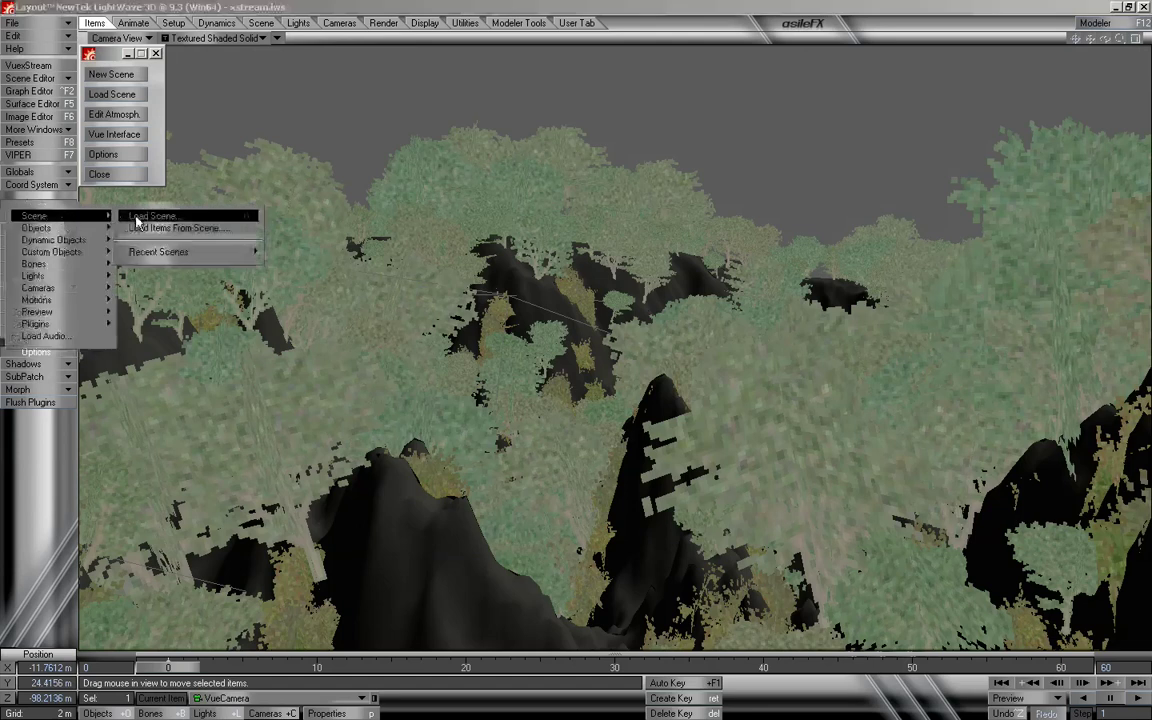
pyautogui.moveTo(95, 228)
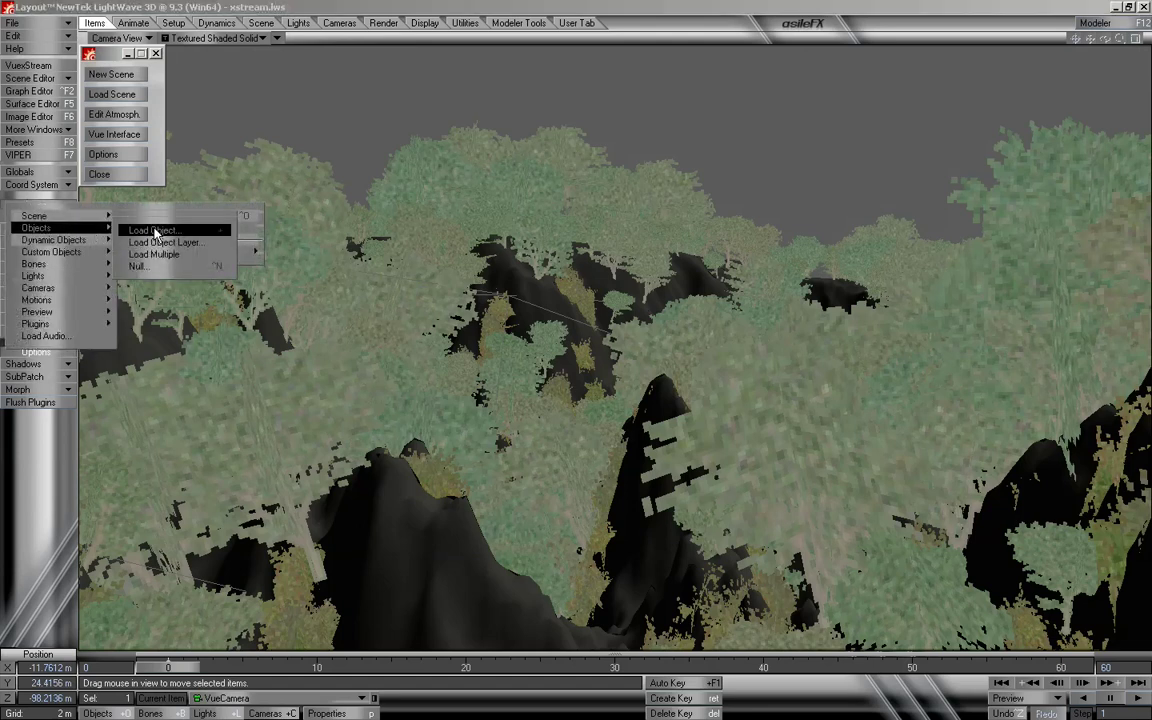
pyautogui.click(155, 232)
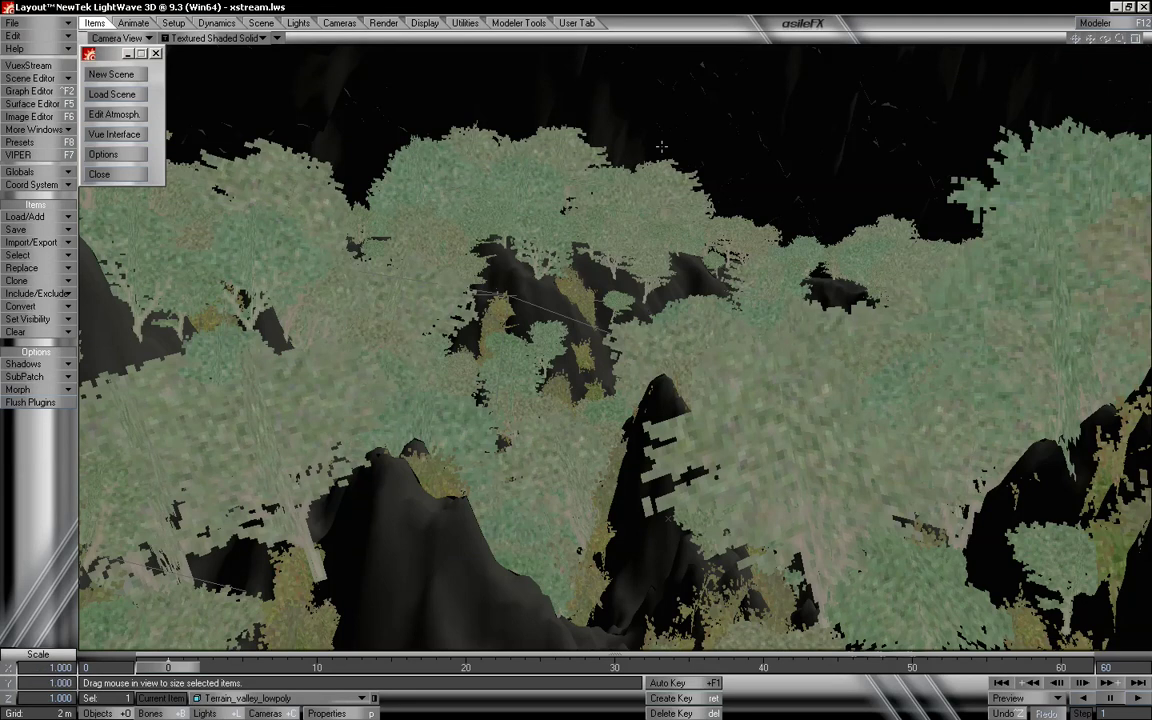
# Show the scene in Perspective view, framed far enough out to see the whole terrain.
pyautogui.click(117, 38)
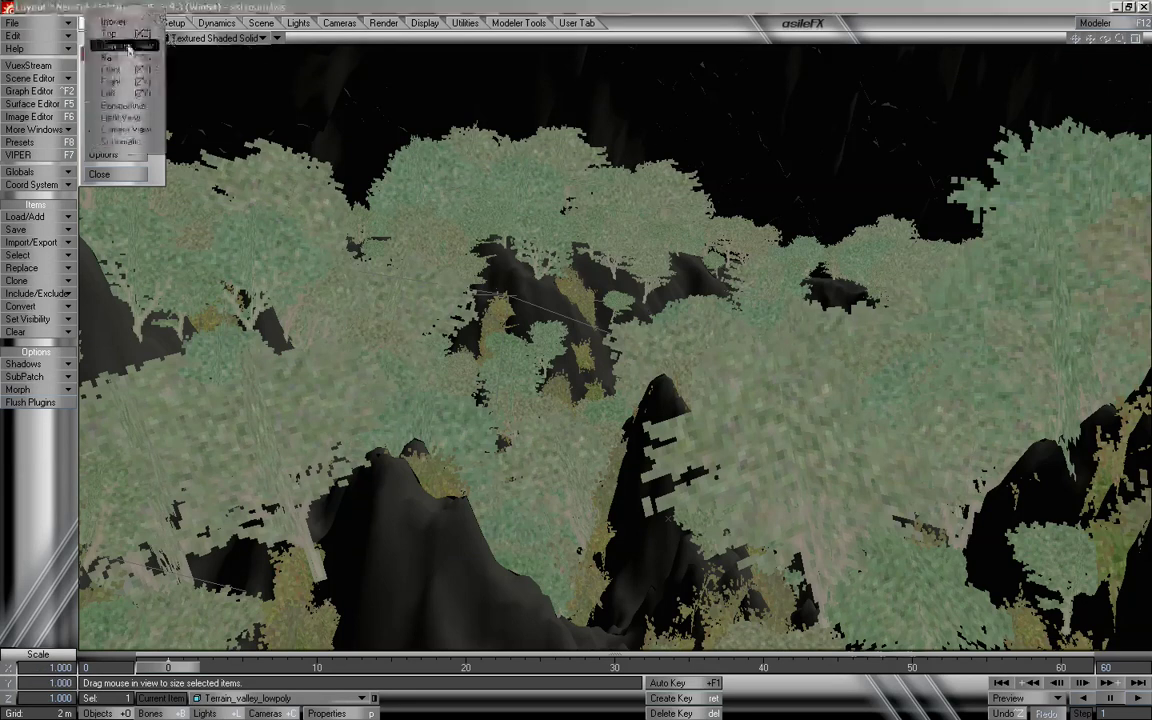
pyautogui.click(121, 105)
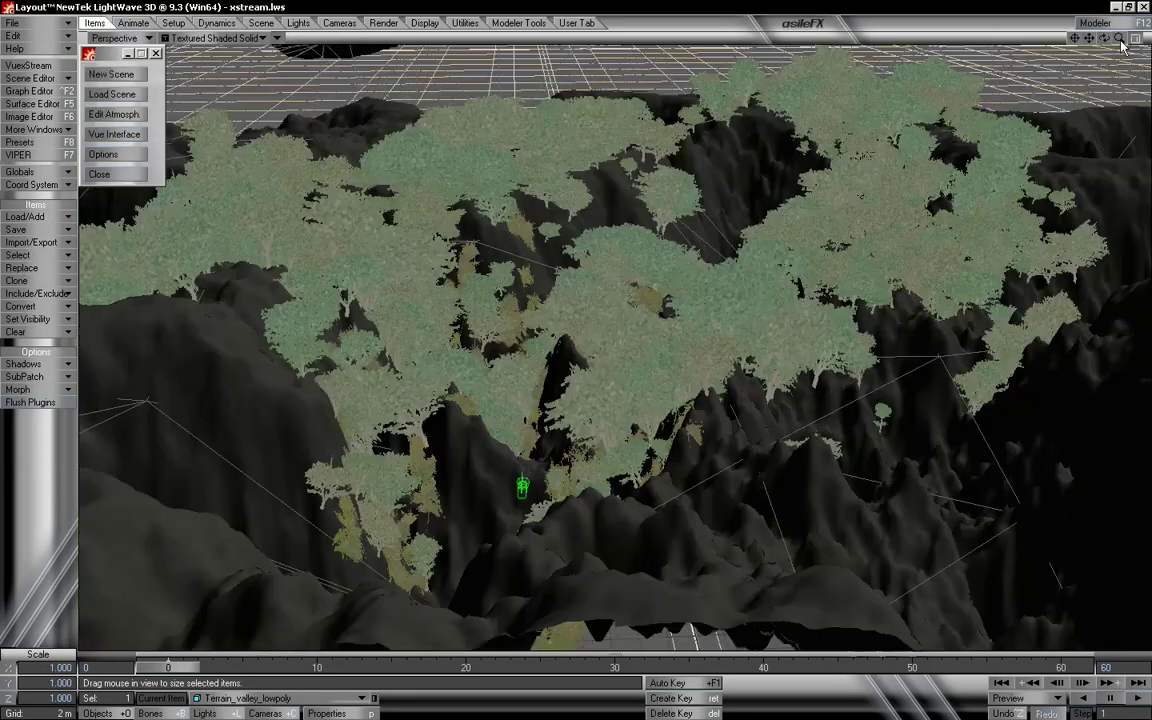
pyautogui.moveTo(1119, 39)
pyautogui.mouseDown()
pyautogui.moveTo(1035, 39)
pyautogui.moveTo(1119, 39)
pyautogui.moveTo(1098, 39)
pyautogui.moveTo(1117, 50)
pyautogui.mouseUp()
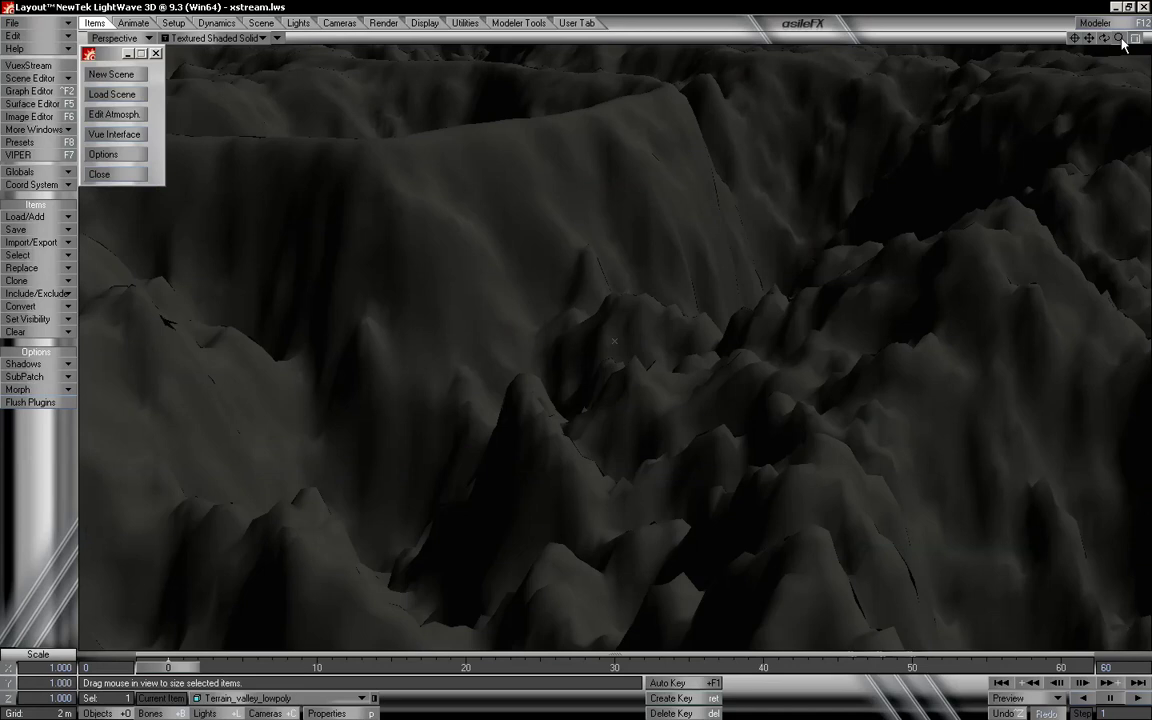
pyautogui.moveTo(1116, 40); pyautogui.dragTo(1136, 40)
pyautogui.moveTo(1119, 38); pyautogui.dragTo(1084, 38)
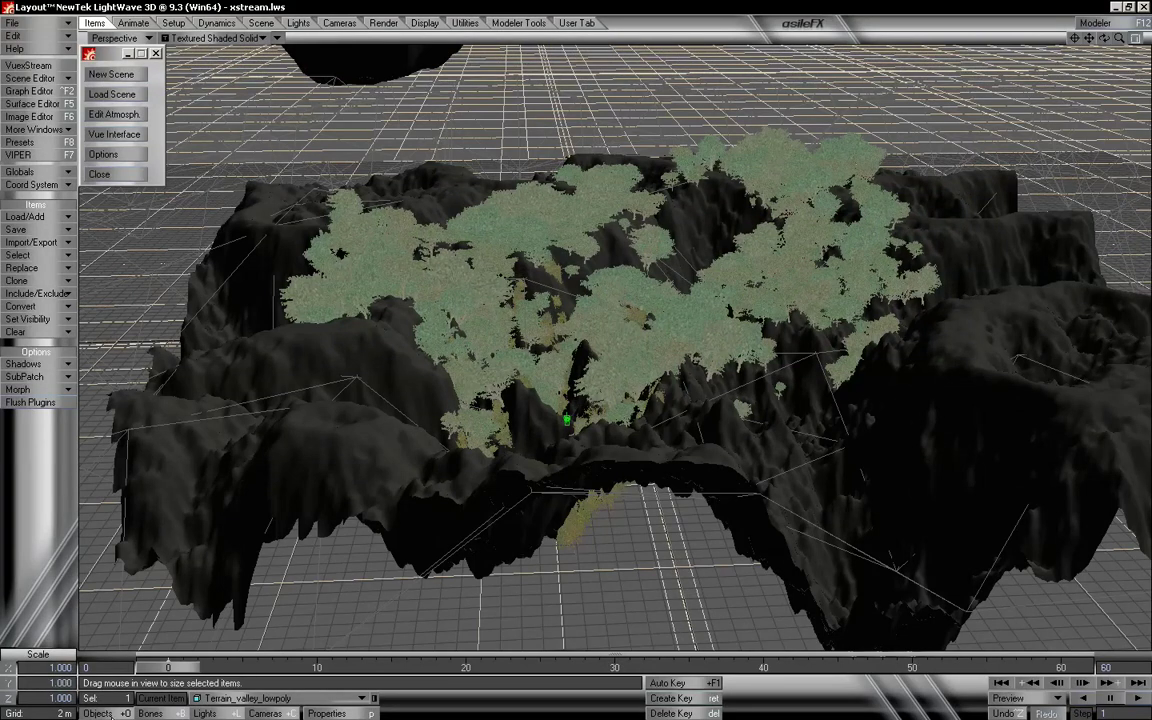
# Scale the Terrain_valley_lowpoly object to 0.2 on the X, Y and Z axes.
pyautogui.click(229, 695)
pyautogui.click(239, 692)
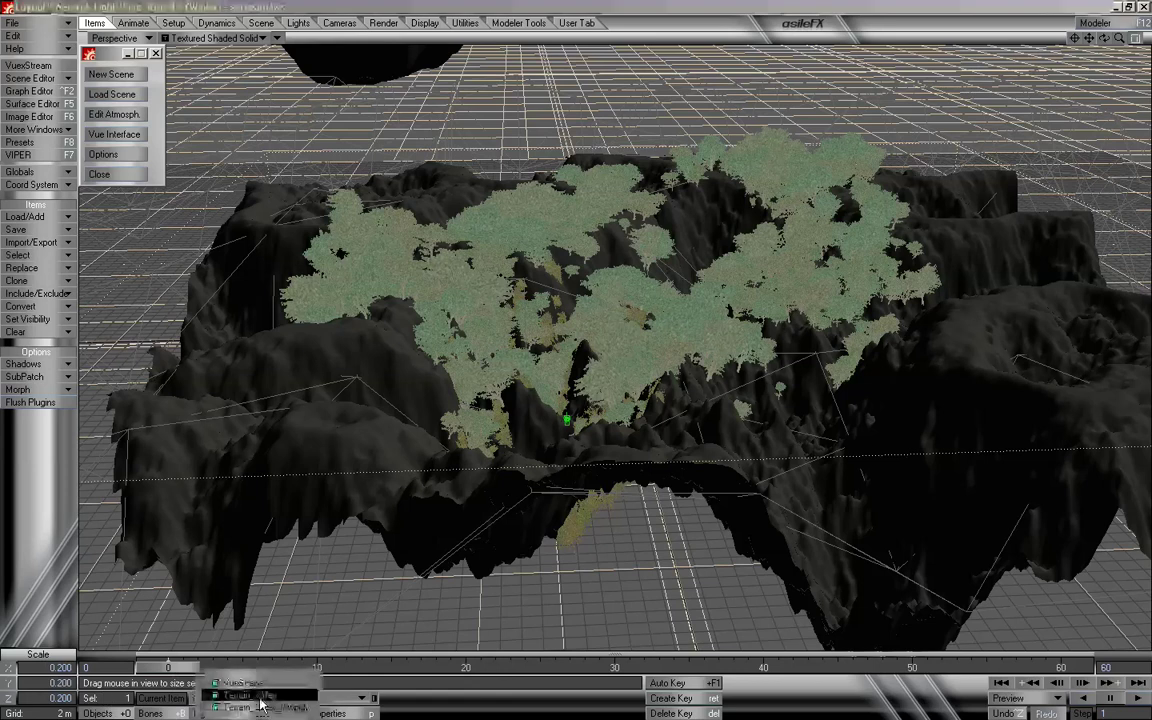
pyautogui.click(262, 712)
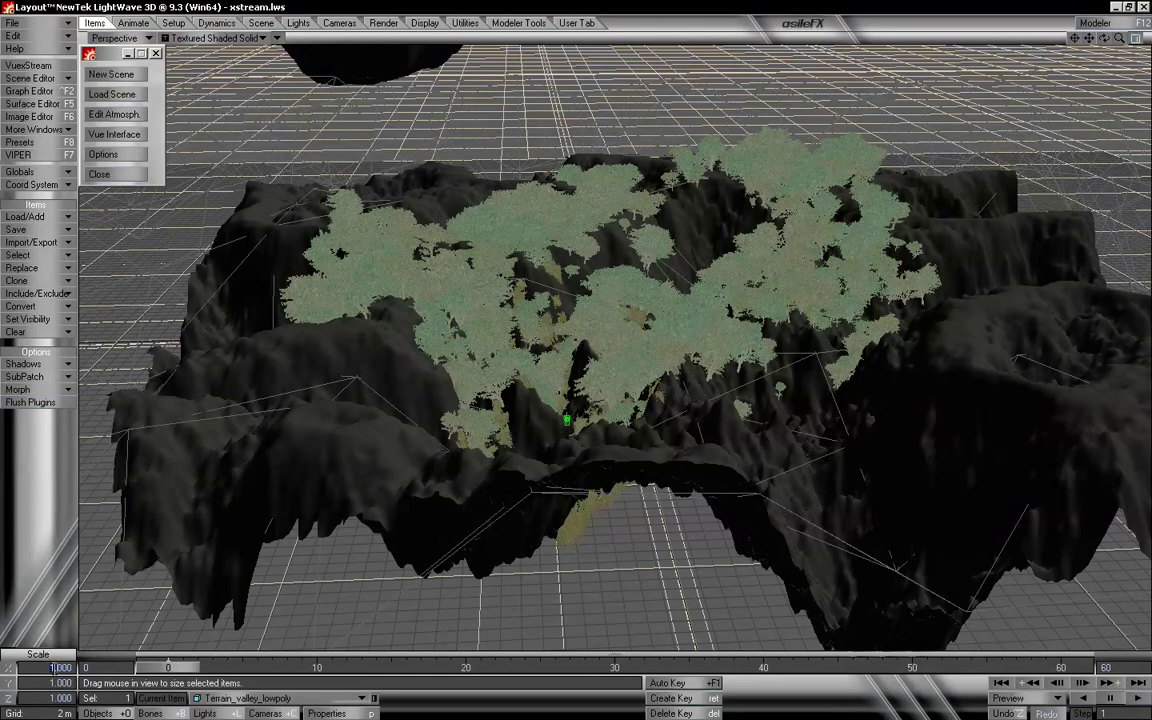
pyautogui.write('.2')
pyautogui.moveTo(50, 682); pyautogui.dragTo(95, 699)
pyautogui.write('.2.2')
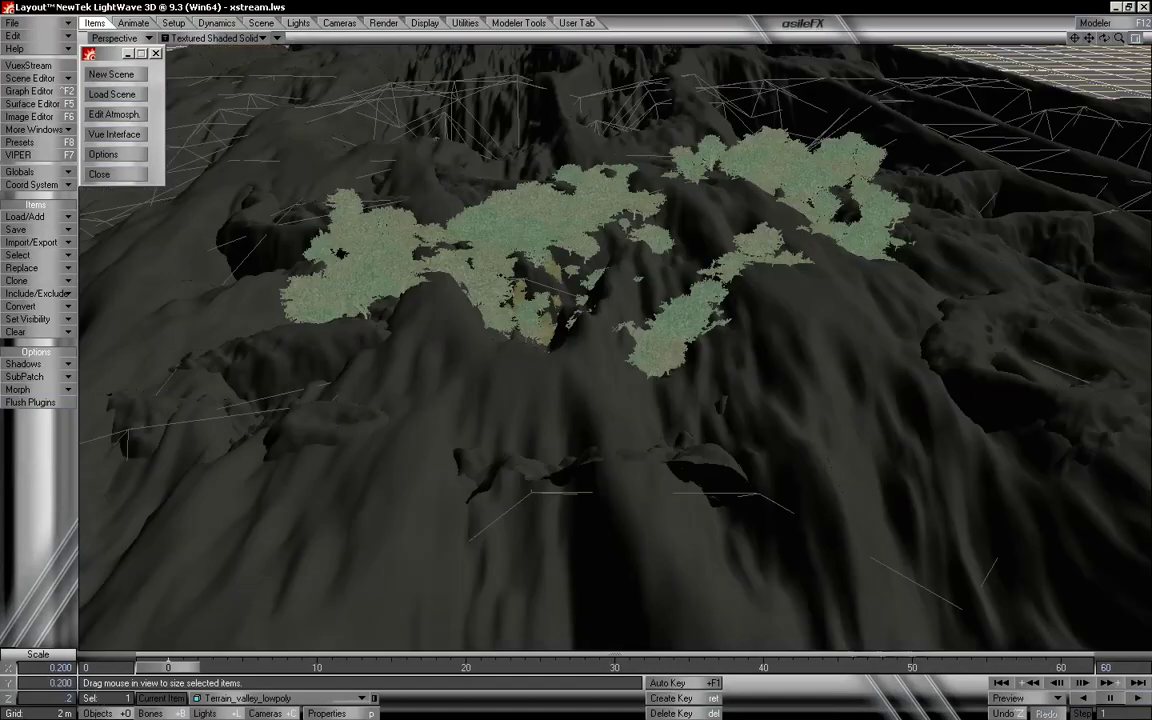
pyautogui.press('Return')
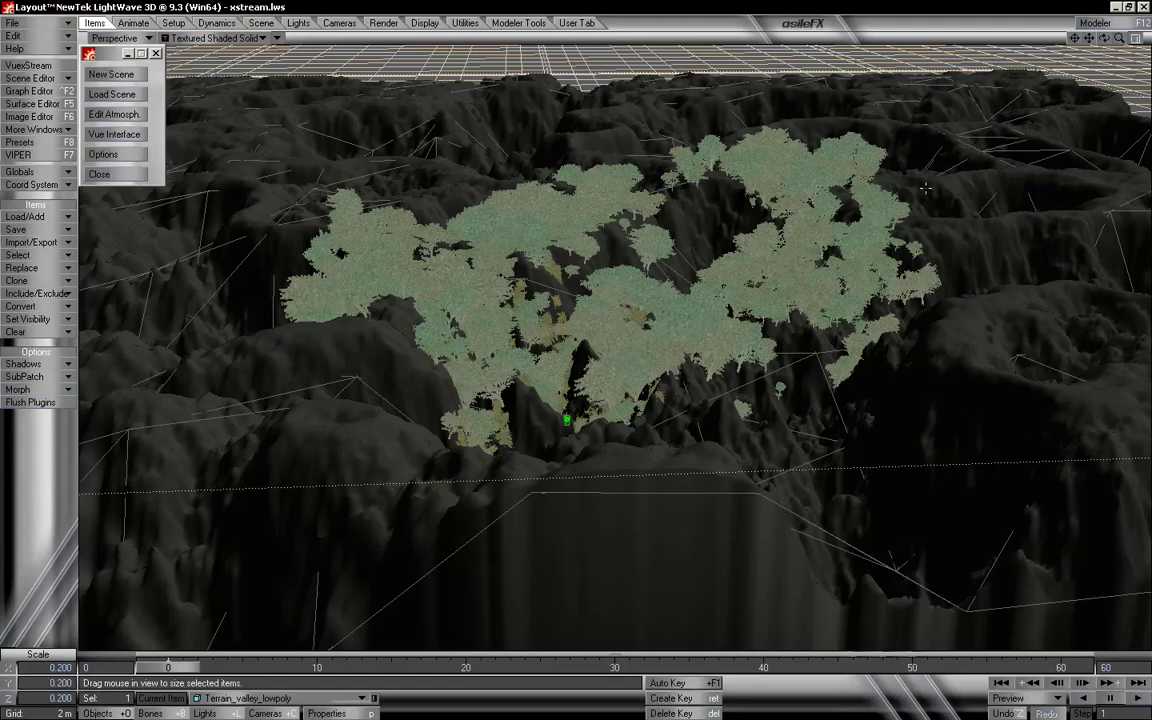
pyautogui.moveTo(1119, 39); pyautogui.dragTo(1080, 41)
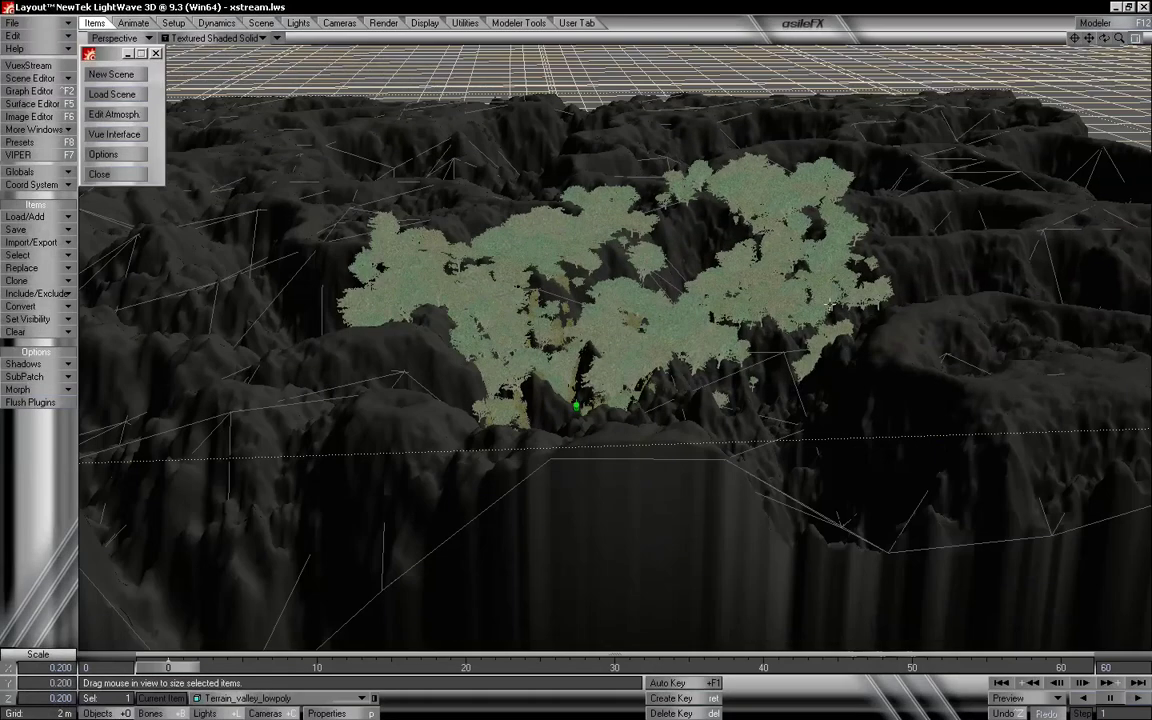
# Switch to Modeler and check the polygon statistics of Terrain_valley_lowpoly in the four-viewport layout.
pyautogui.hotkey('alt', 'Tab')
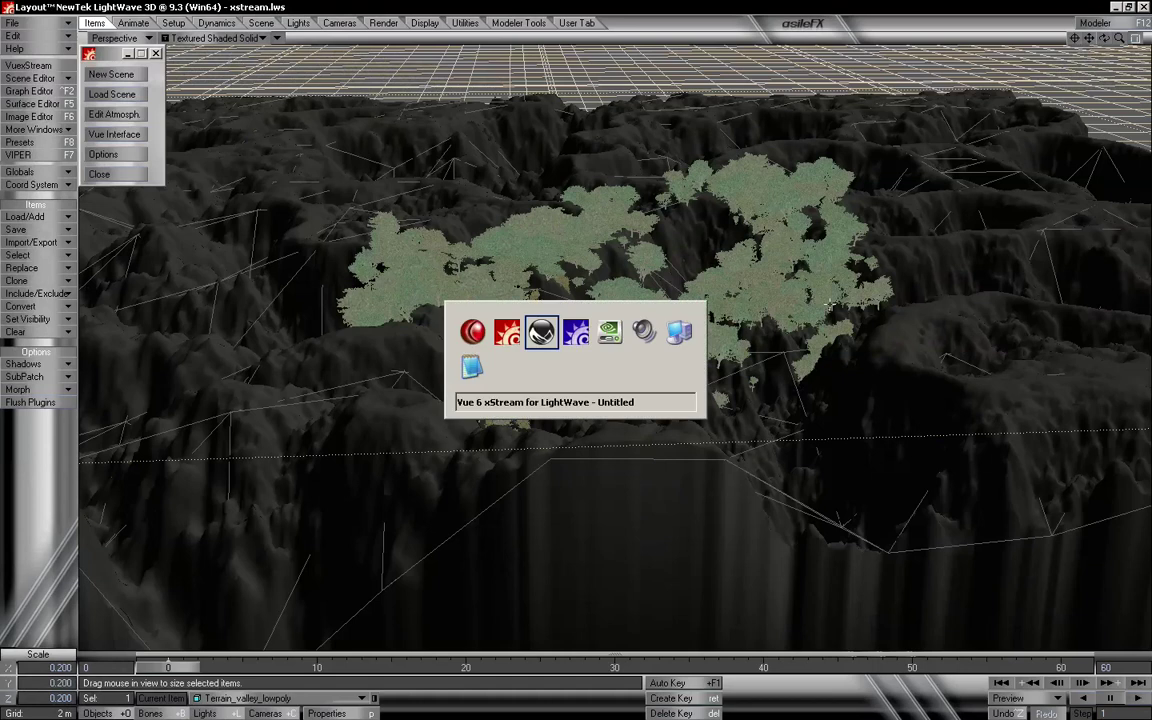
pyautogui.hotkey('alt', 'Tab')
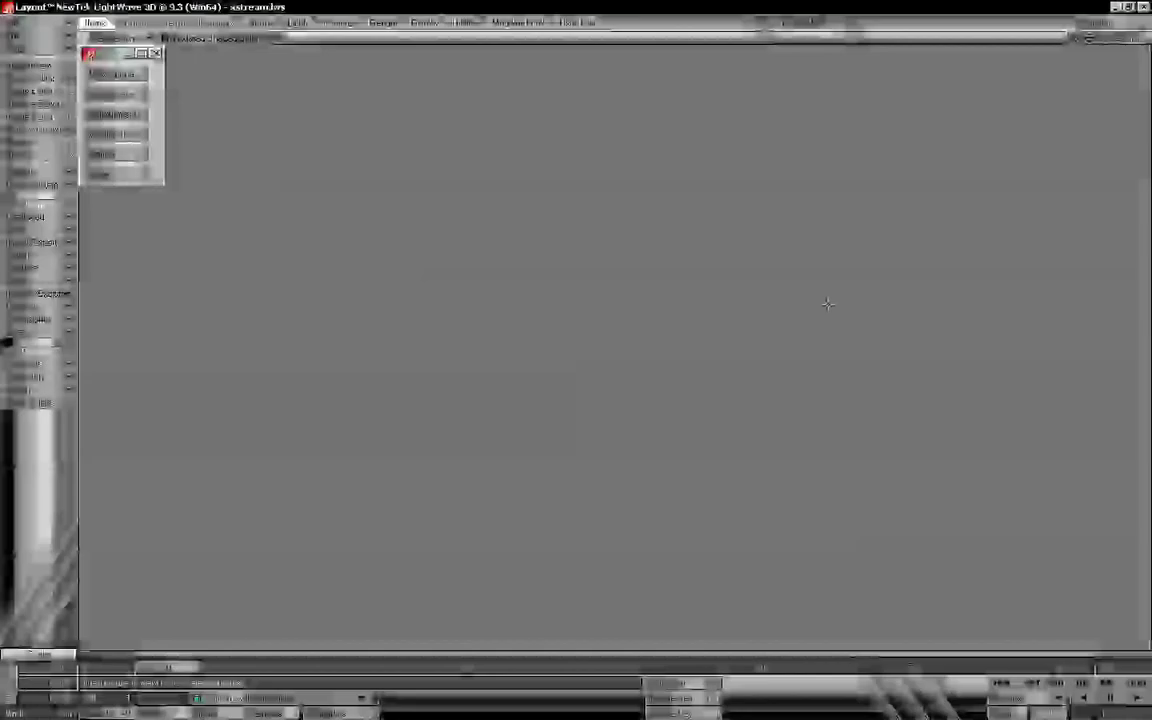
pyautogui.hotkey('alt', 'Tab')
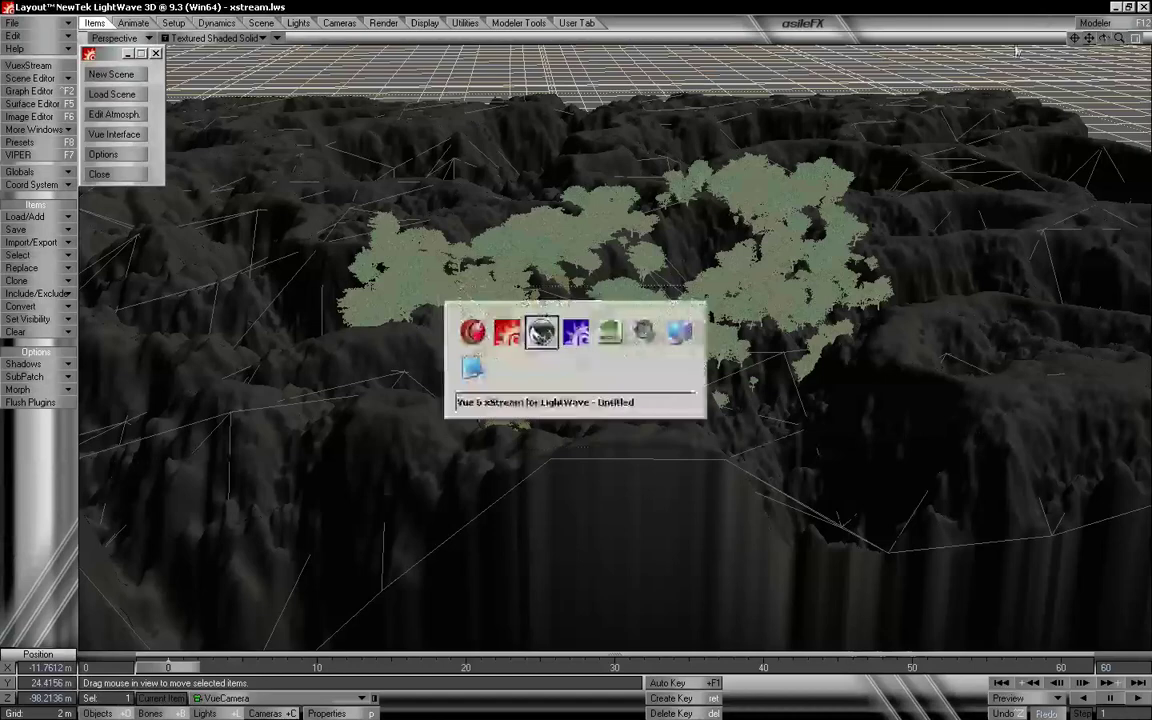
pyautogui.hotkey('alt', 'Tab')
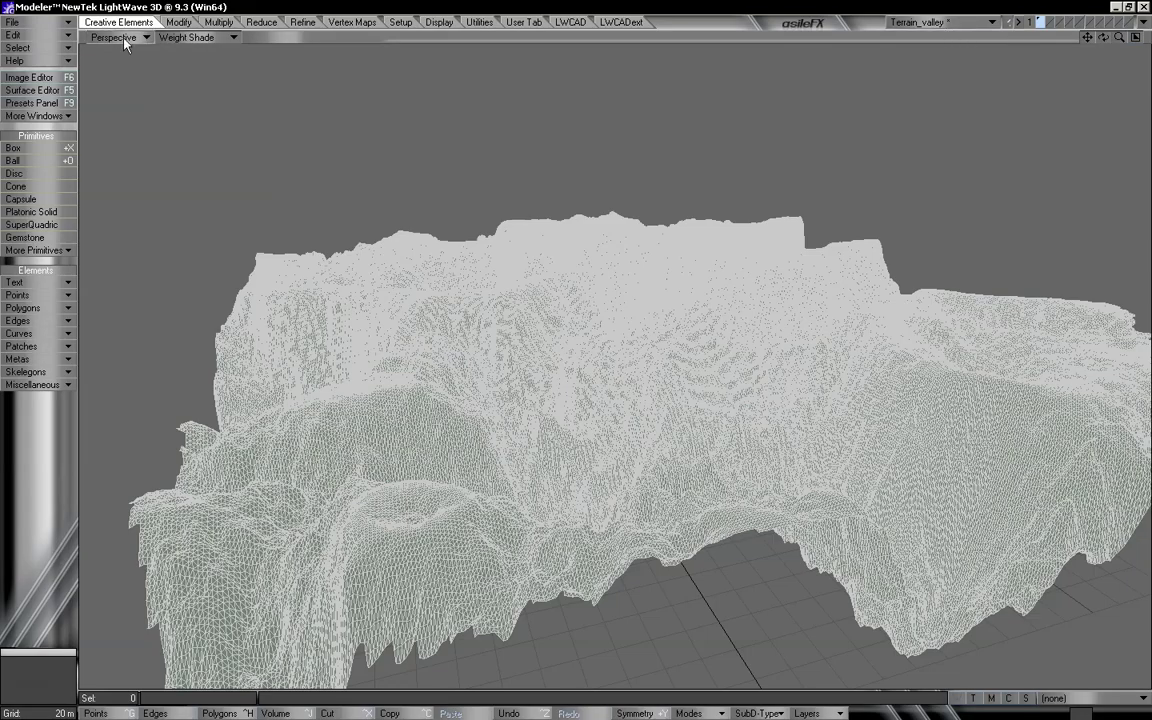
pyautogui.press('KP_0')
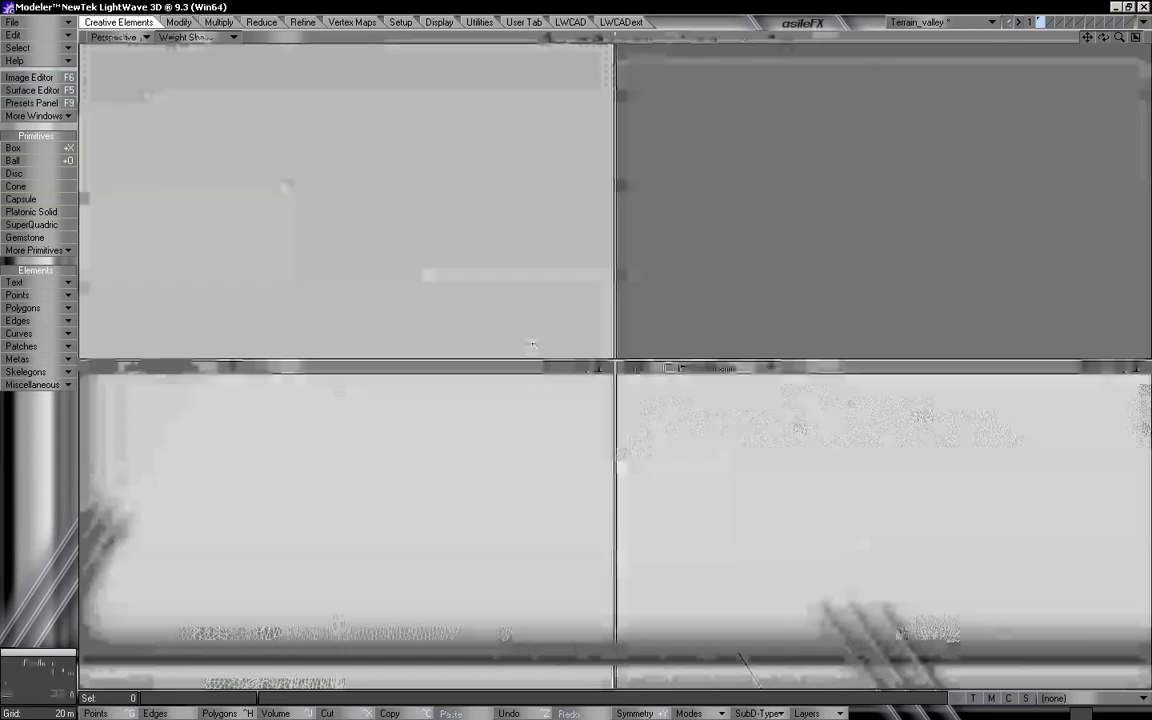
pyautogui.press('a')
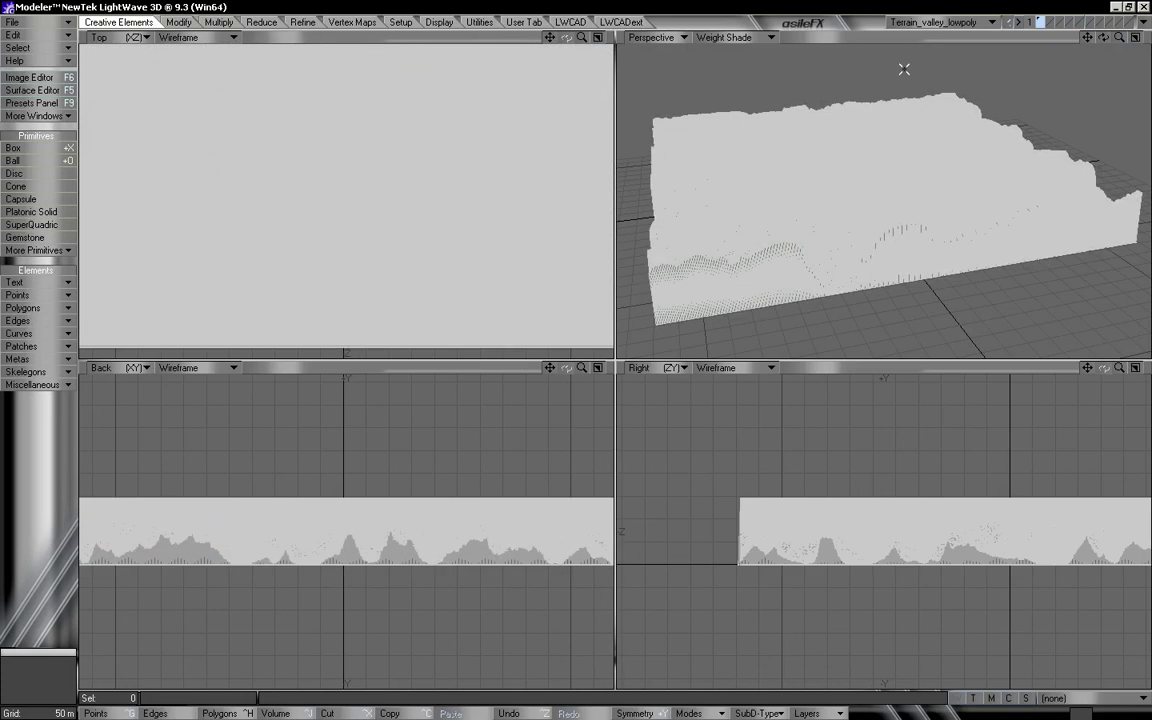
pyautogui.press('w')
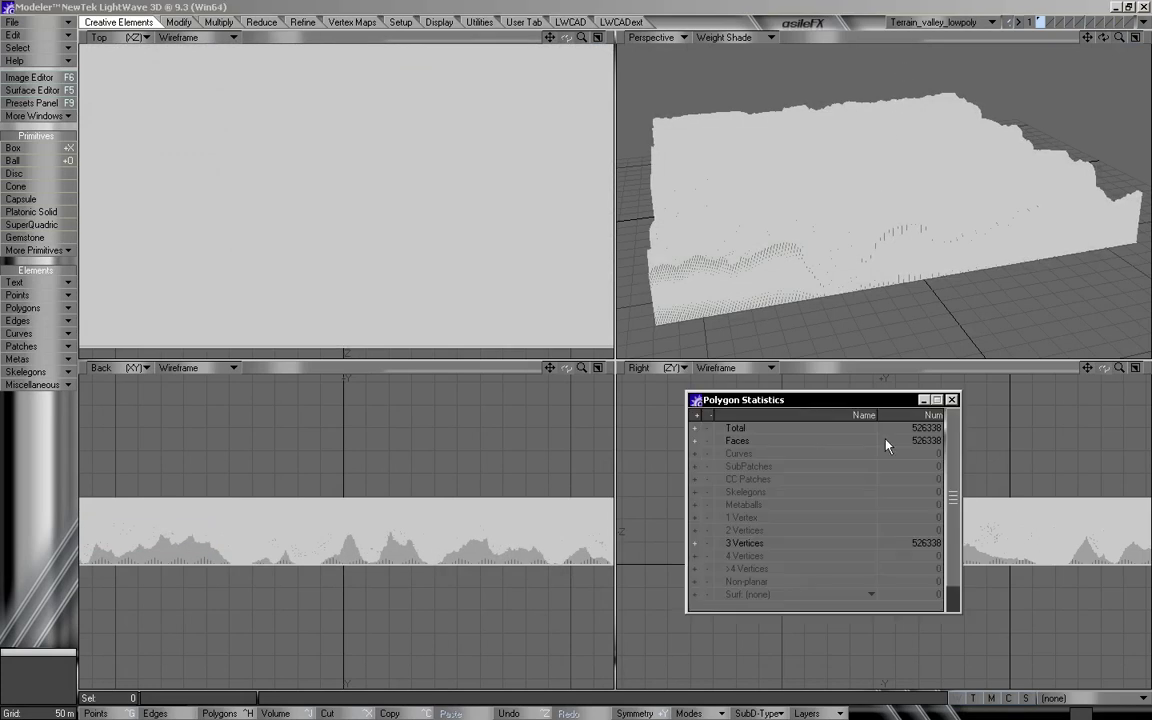
pyautogui.click(952, 400)
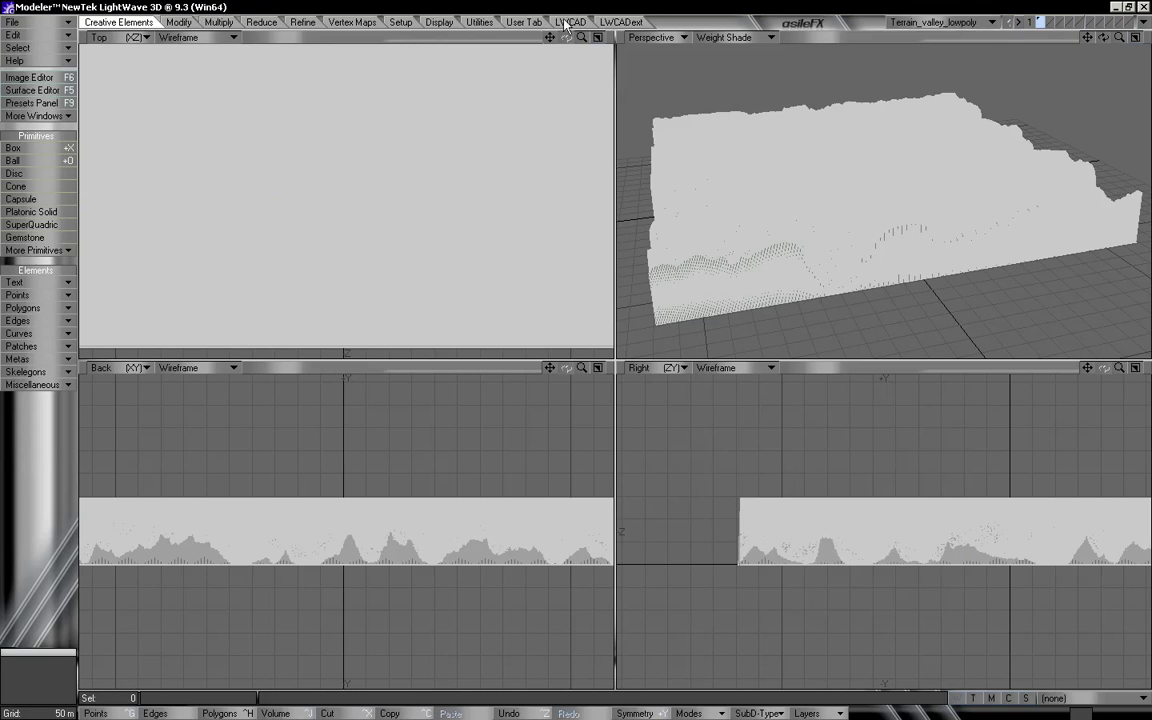
# Delete the polygons outside a rounded central area of the low-poly terrain in the Top view, and check the polygon statistics.
pyautogui.moveTo(581, 37); pyautogui.dragTo(554, 94)
pyautogui.moveTo(580, 38); pyautogui.dragTo(551, 56)
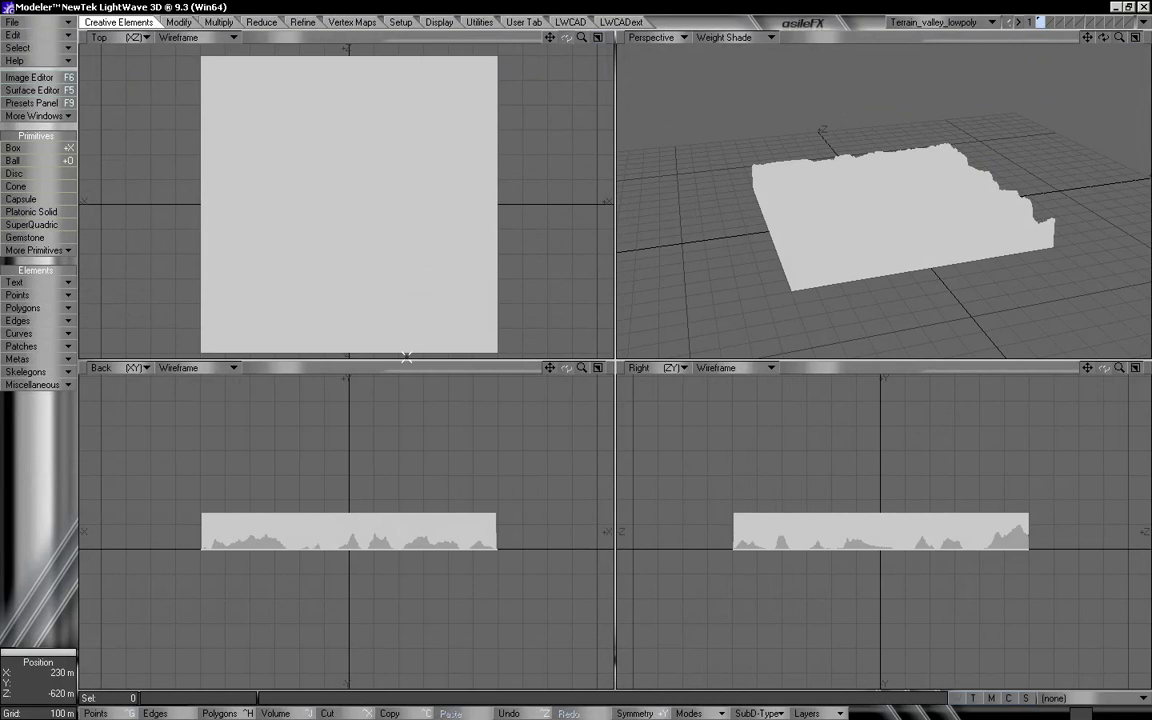
pyautogui.moveTo(408, 355)
pyautogui.mouseDown()
pyautogui.moveTo(432, 300)
pyautogui.moveTo(437, 237)
pyautogui.moveTo(381, 141)
pyautogui.moveTo(280, 155)
pyautogui.moveTo(318, 370)
pyautogui.mouseUp()
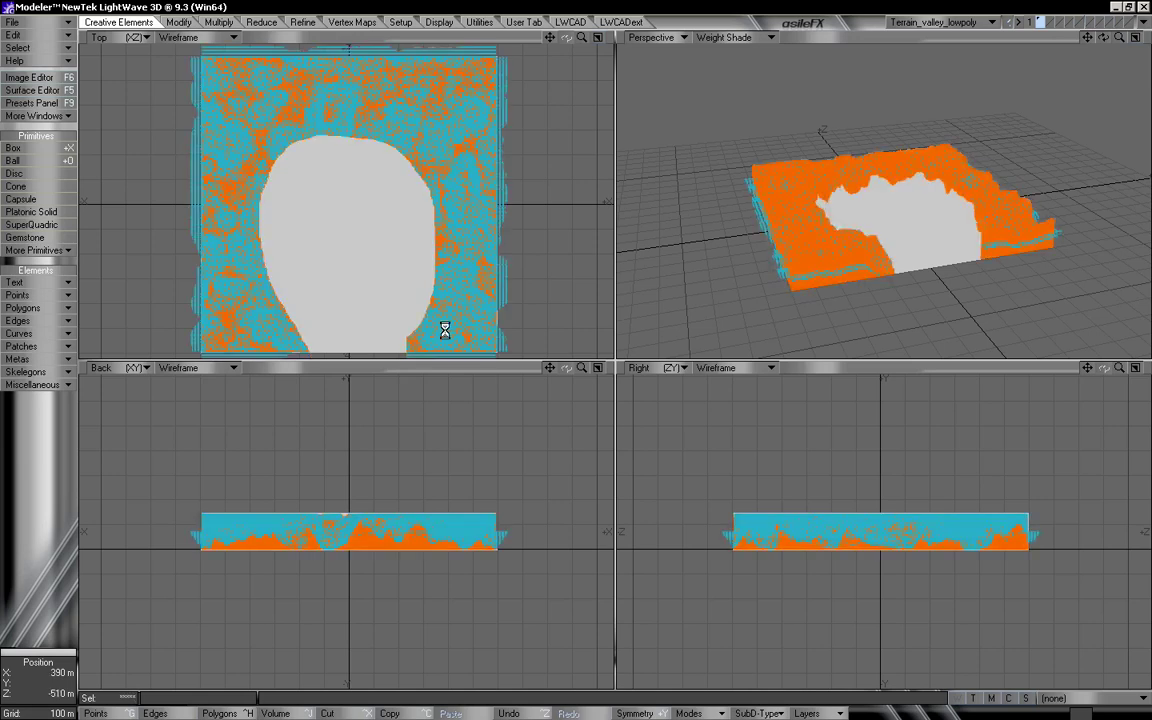
pyautogui.press('Delete')
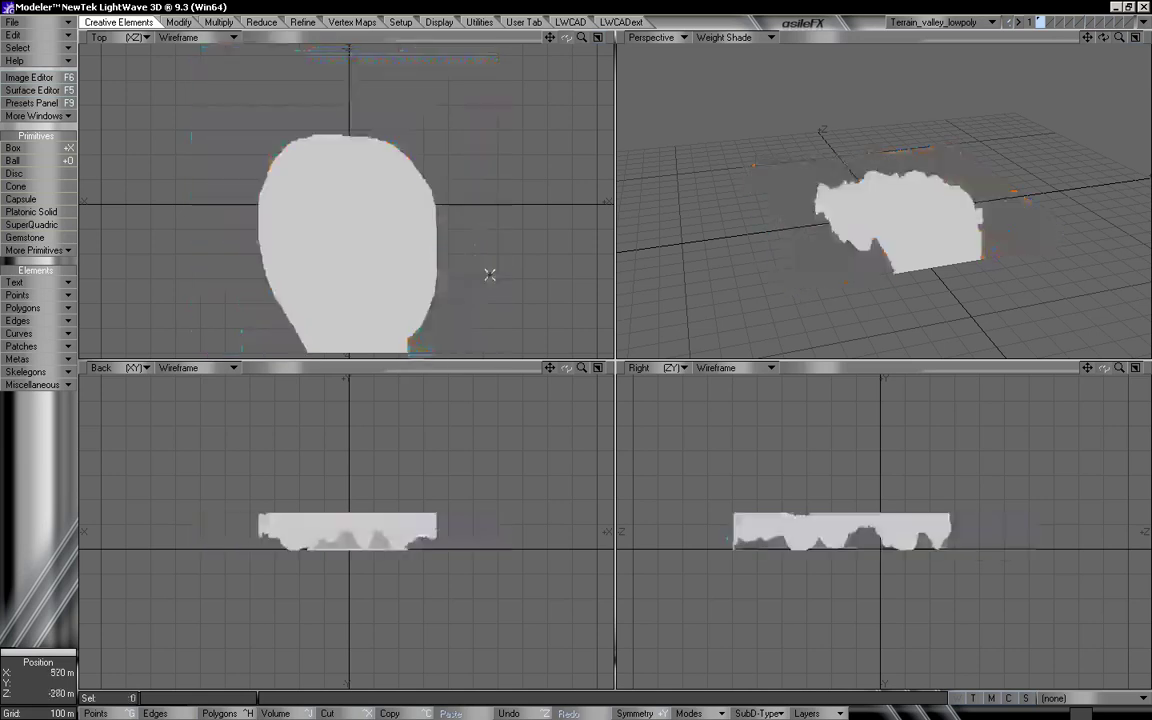
pyautogui.press('w')
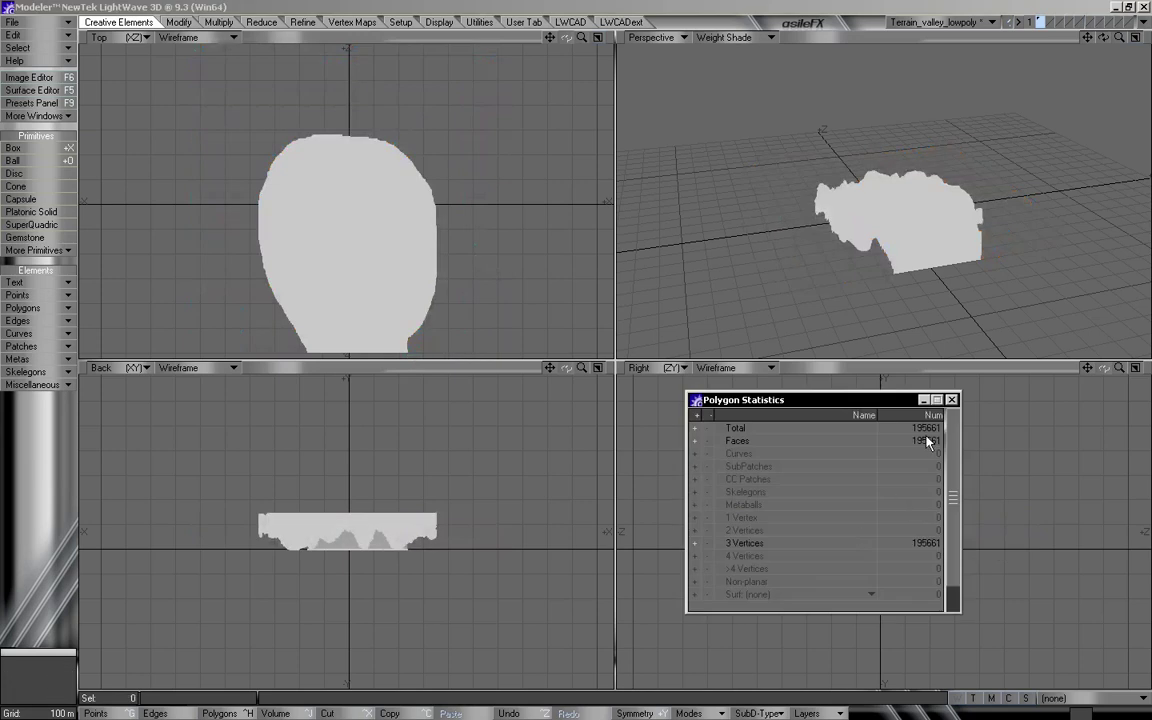
pyautogui.click(951, 400)
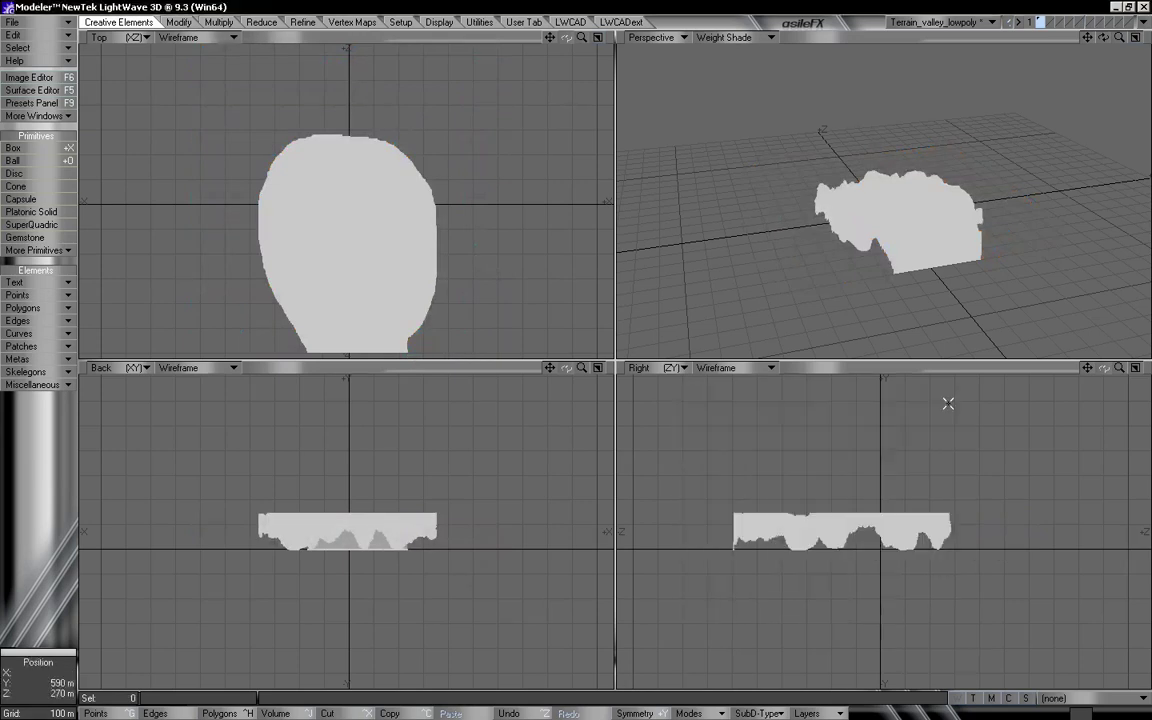
# Delete the thin strip of polygons along the trimmed terrain's straight edge on the negative Z side.
pyautogui.moveTo(432, 344); pyautogui.dragTo(237, 354, button='right')
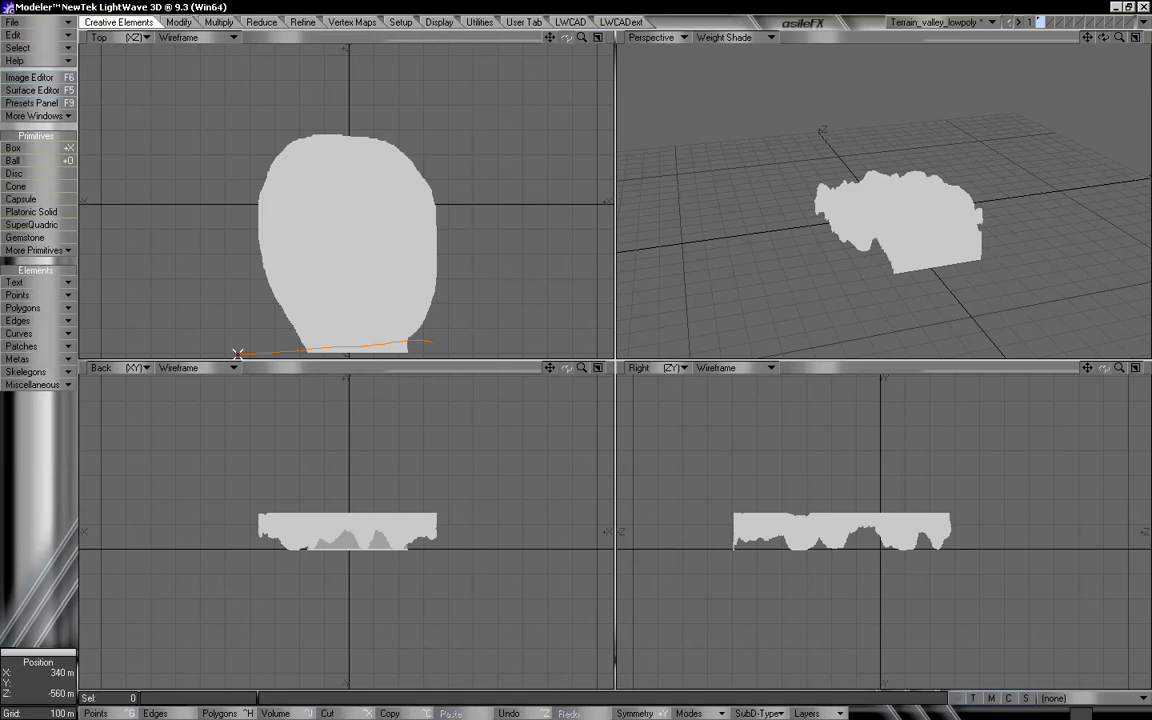
pyautogui.moveTo(520, 351); pyautogui.dragTo(496, 324, button='right')
pyautogui.press('Delete')
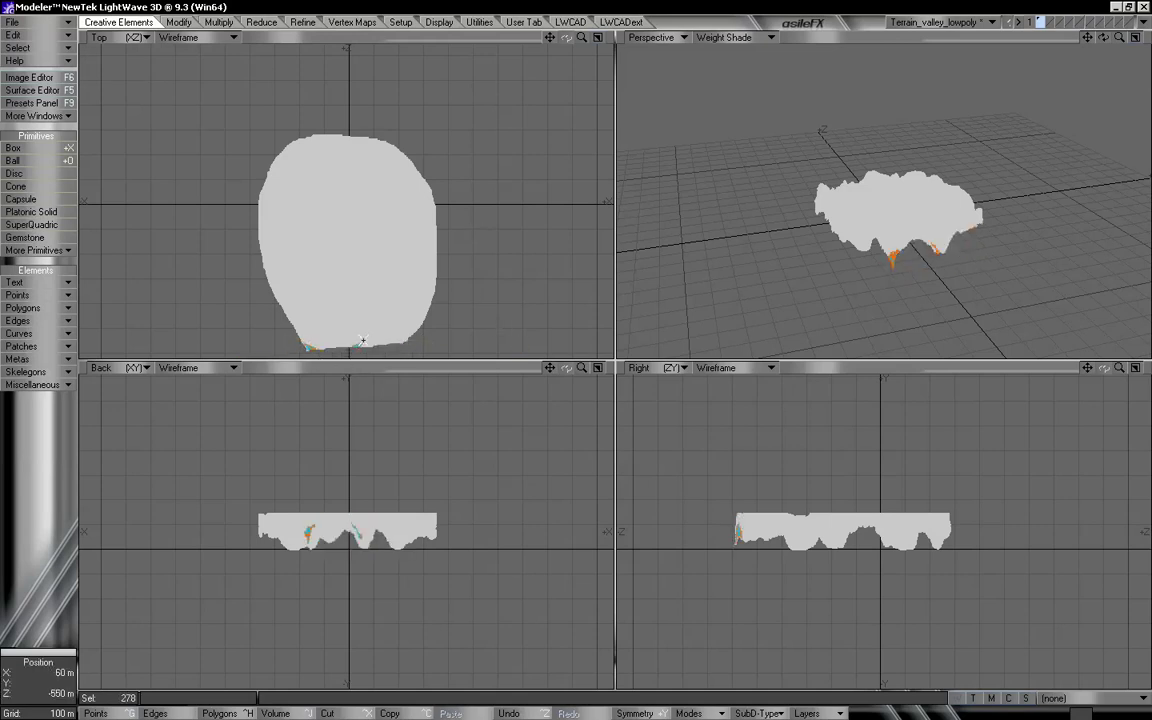
pyautogui.press('Delete')
# Switch to Layout and set the Object Dissolve of the Terrain_valley object to 100%.
pyautogui.hotkey('alt', 'Tab')
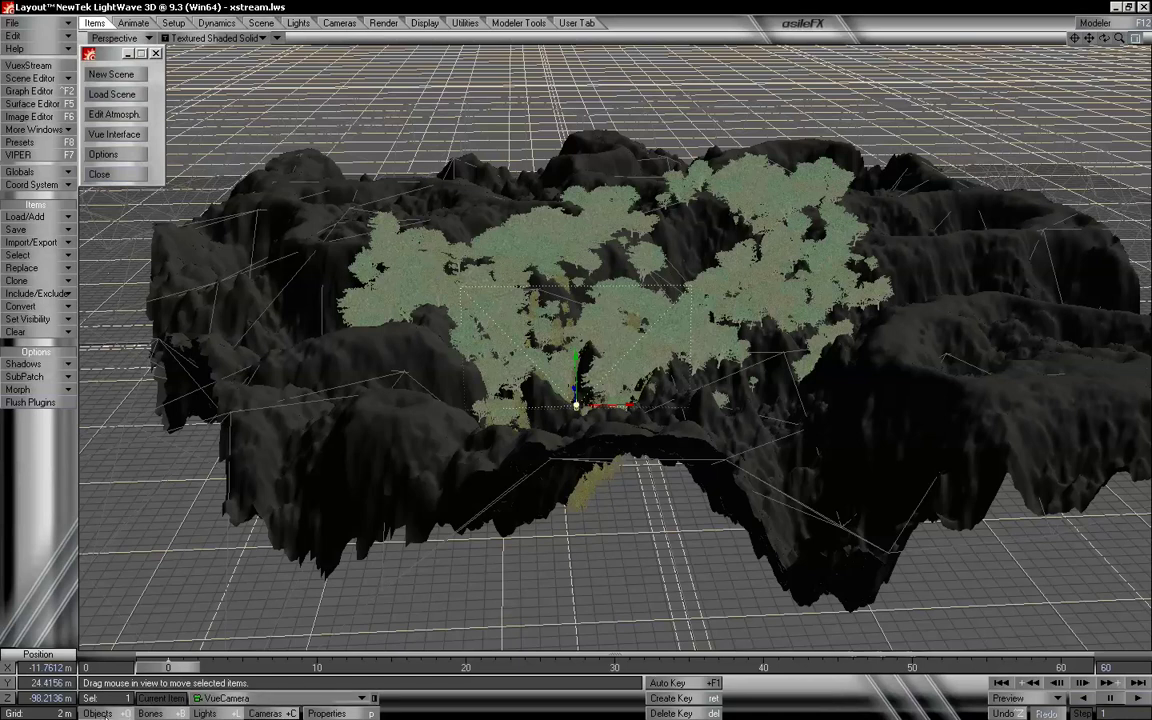
pyautogui.click(121, 713)
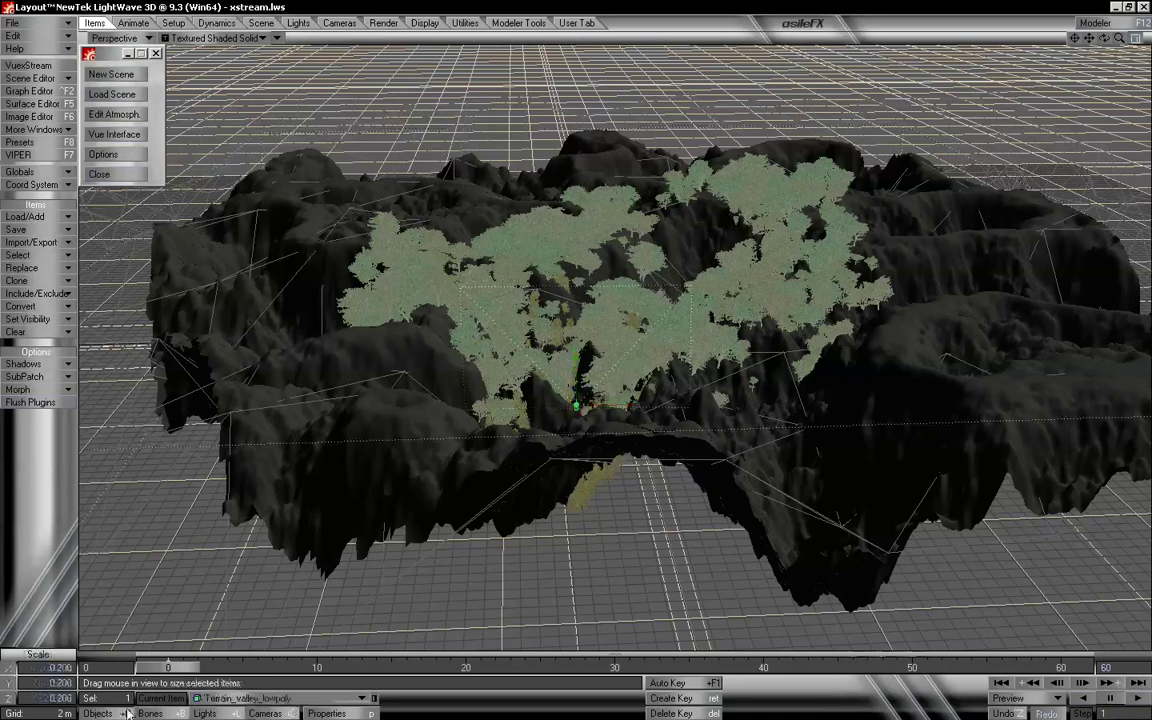
pyautogui.click(294, 700)
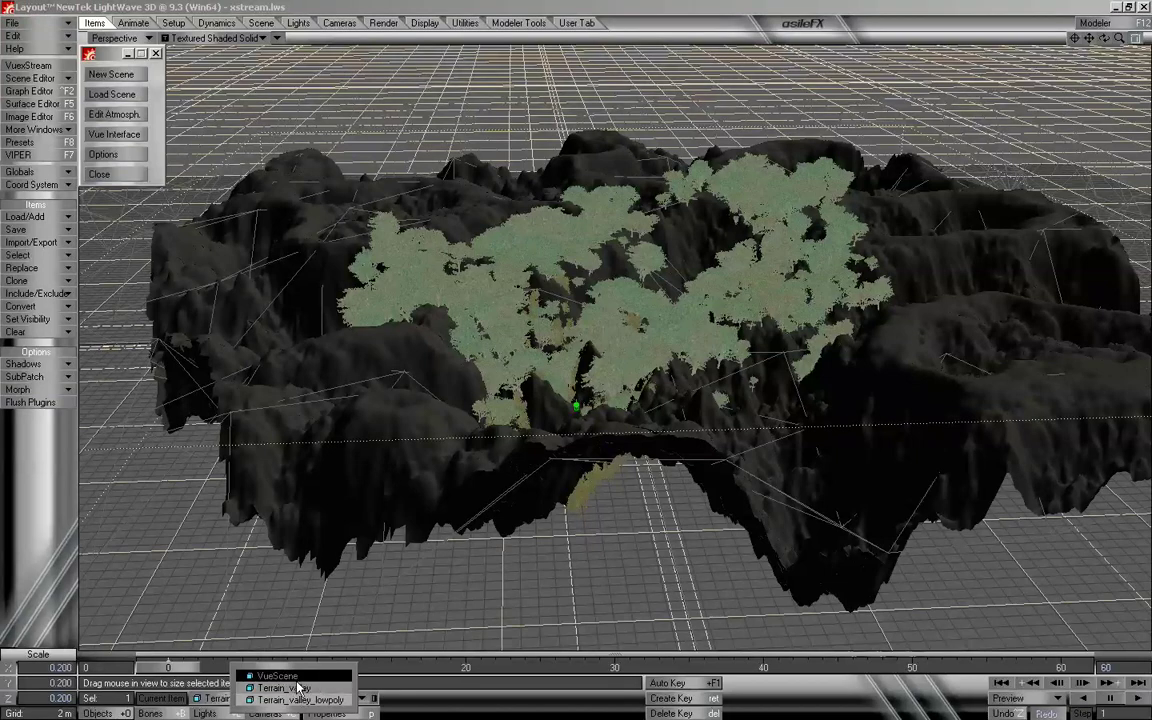
pyautogui.click(300, 688)
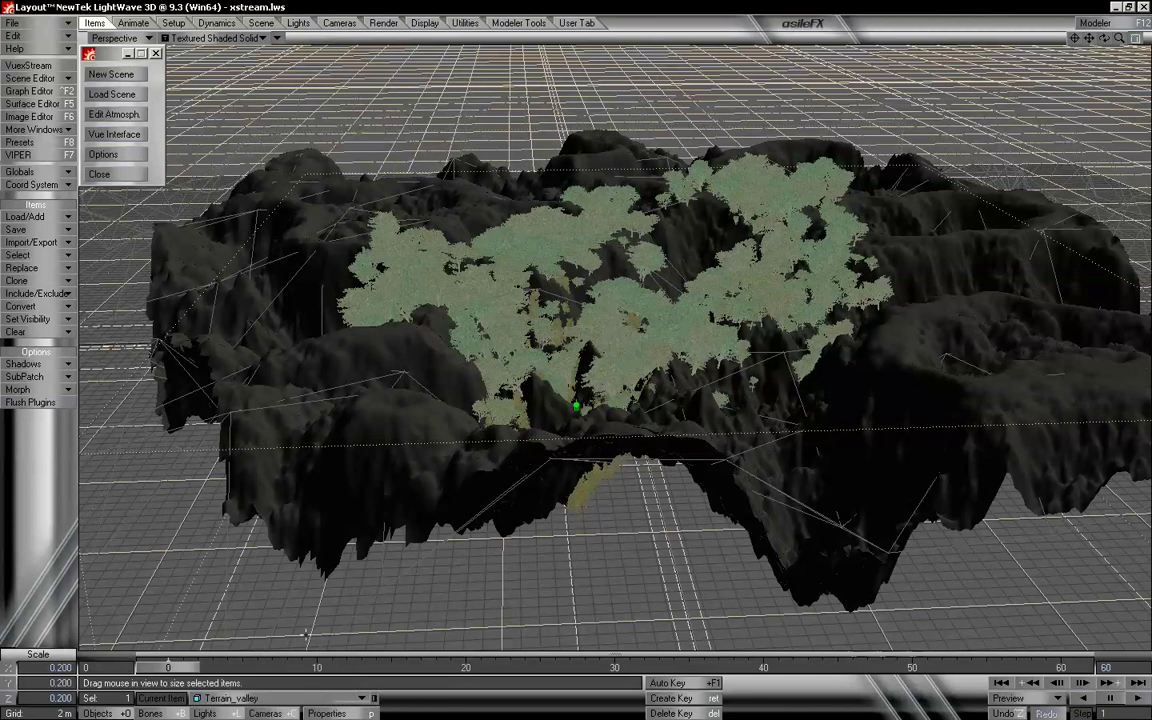
pyautogui.press('p')
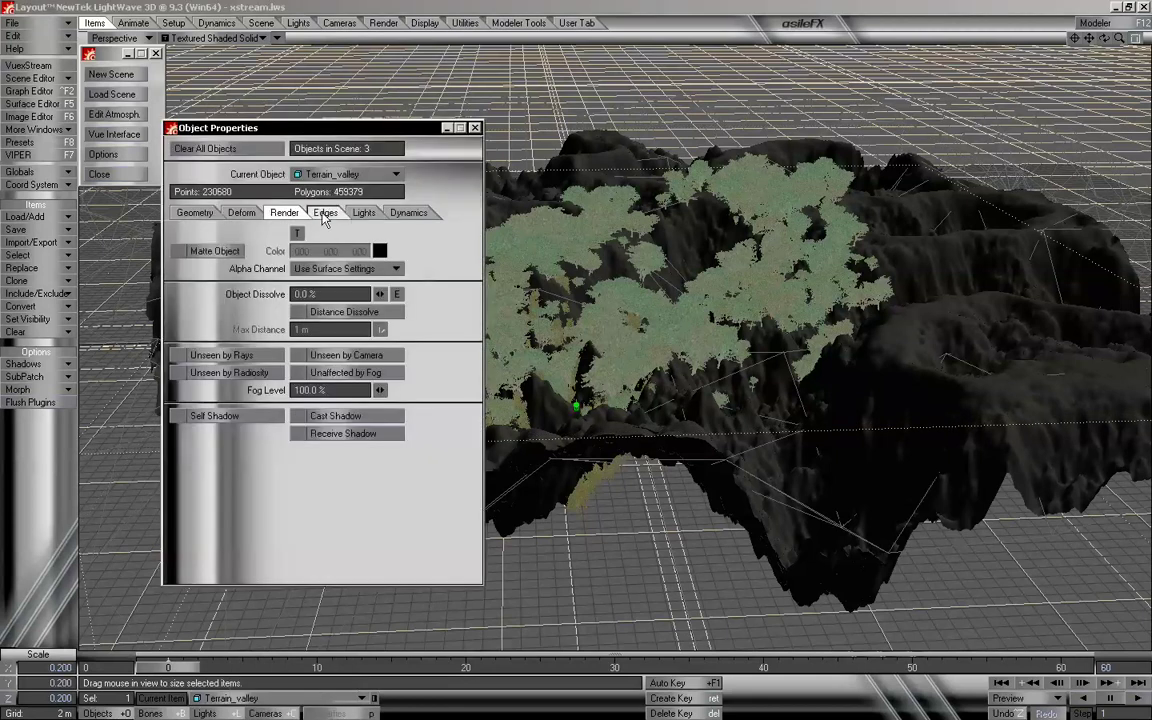
pyautogui.moveTo(331, 296); pyautogui.dragTo(200, 296)
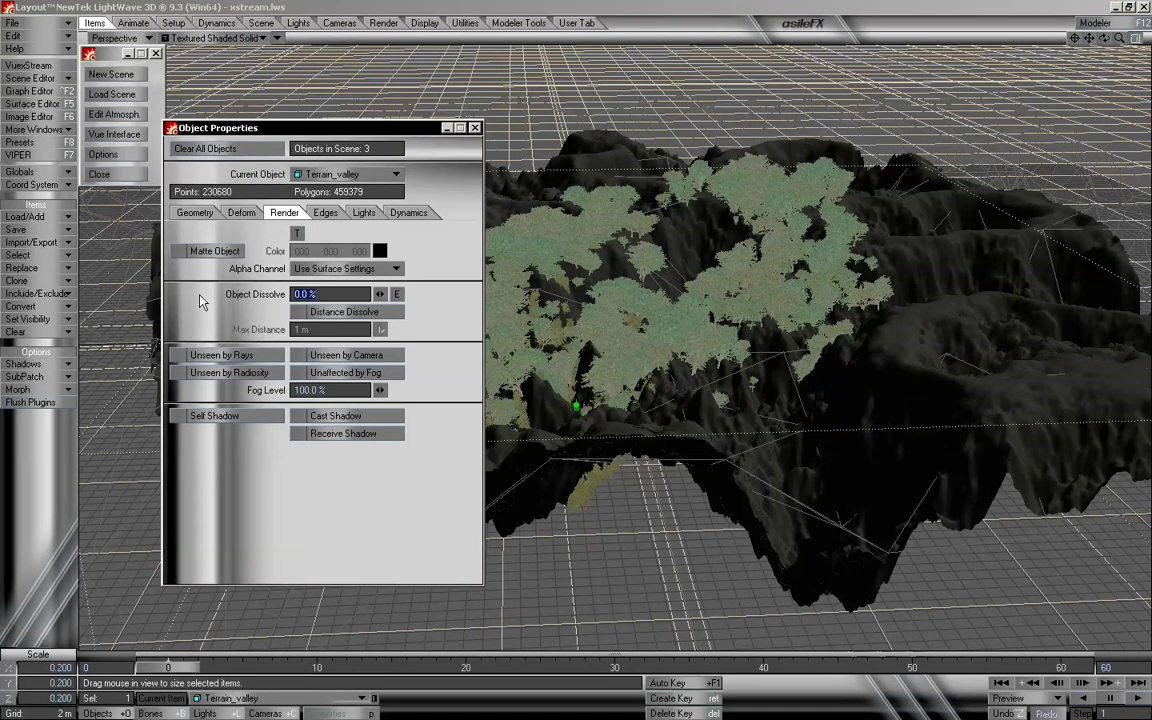
pyautogui.write('100')
pyautogui.press('Tab')
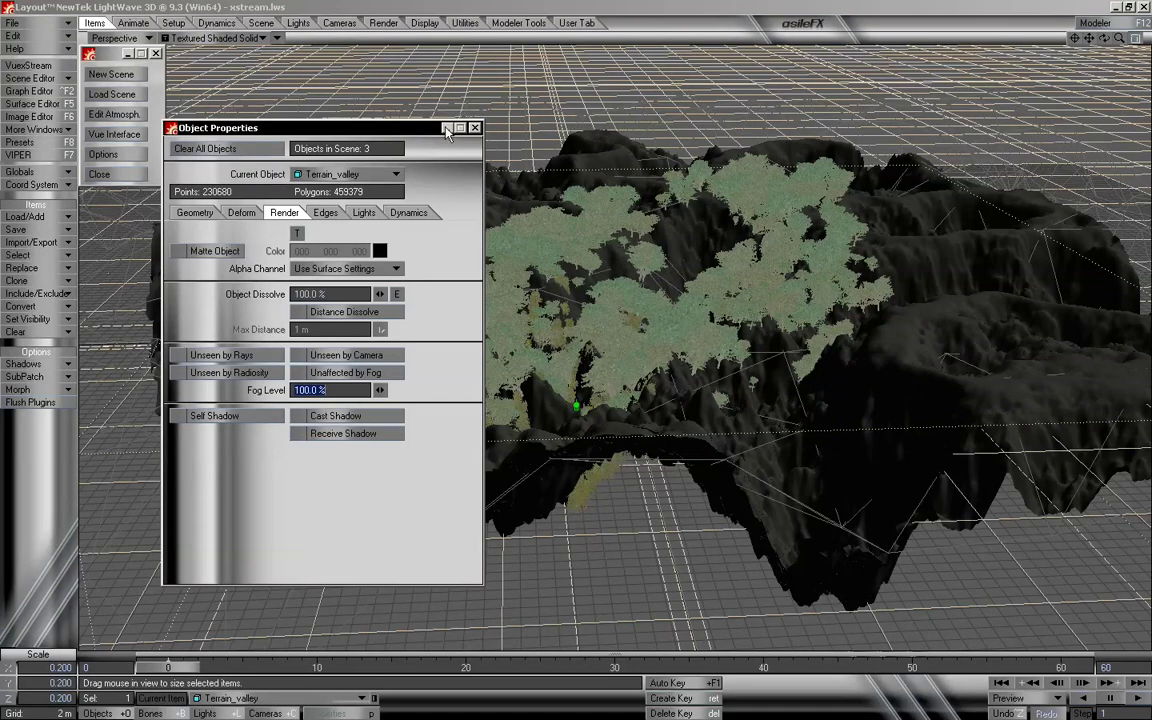
# Close the object properties and make Terrain_valley_lowpoly the current item, viewing the trimmed terrain from a higher angle.
pyautogui.click(474, 128)
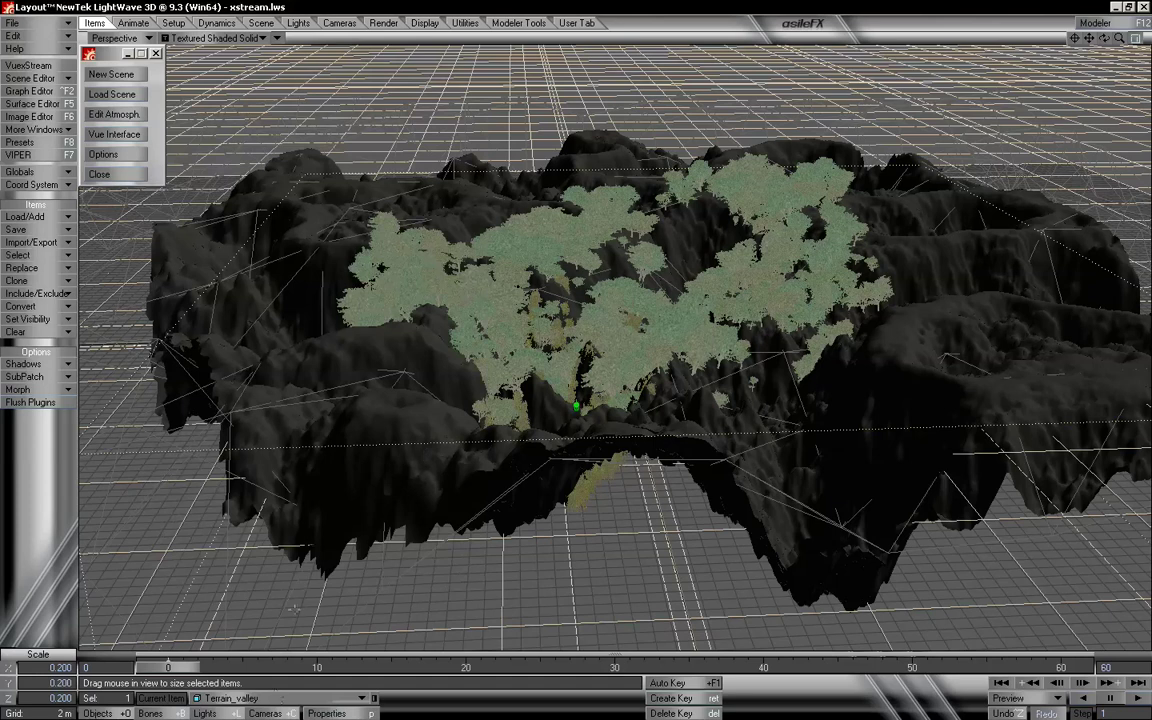
pyautogui.click(276, 699)
pyautogui.click(281, 699)
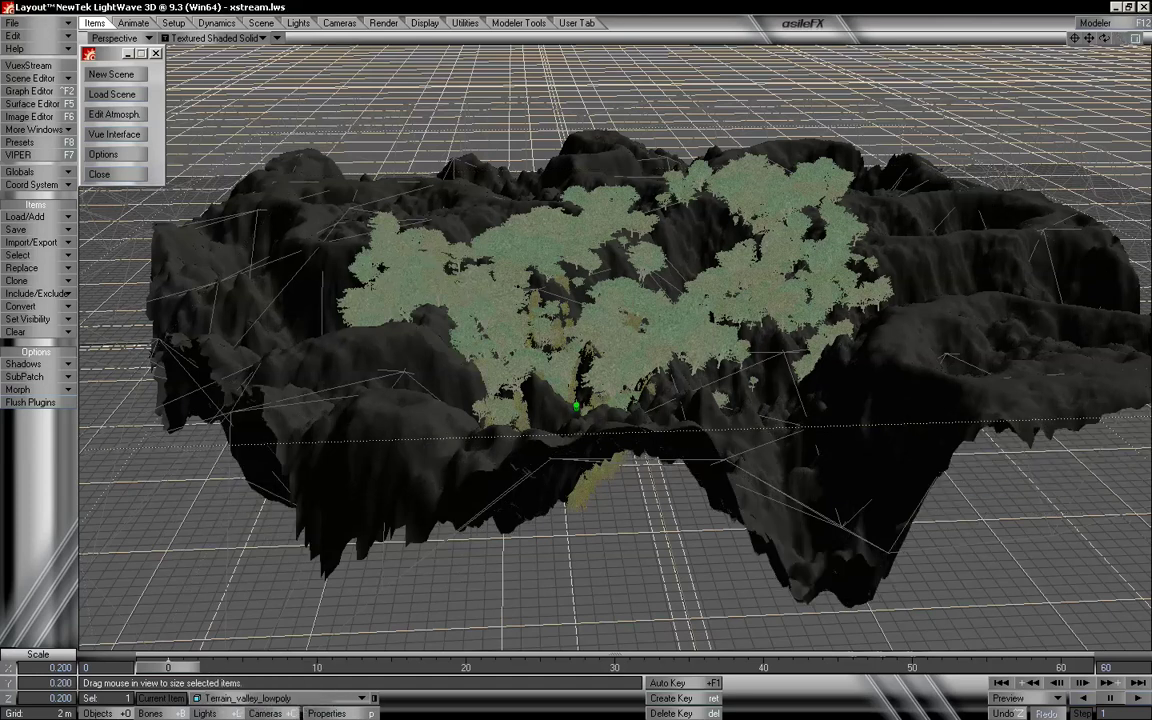
pyautogui.moveTo(1119, 38); pyautogui.dragTo(578, 352)
pyautogui.moveTo(1105, 38)
pyautogui.mouseDown()
pyautogui.moveTo(1108, 3)
pyautogui.moveTo(1096, 70)
pyautogui.moveTo(1079, 48)
pyautogui.moveTo(1107, 42)
pyautogui.mouseUp()
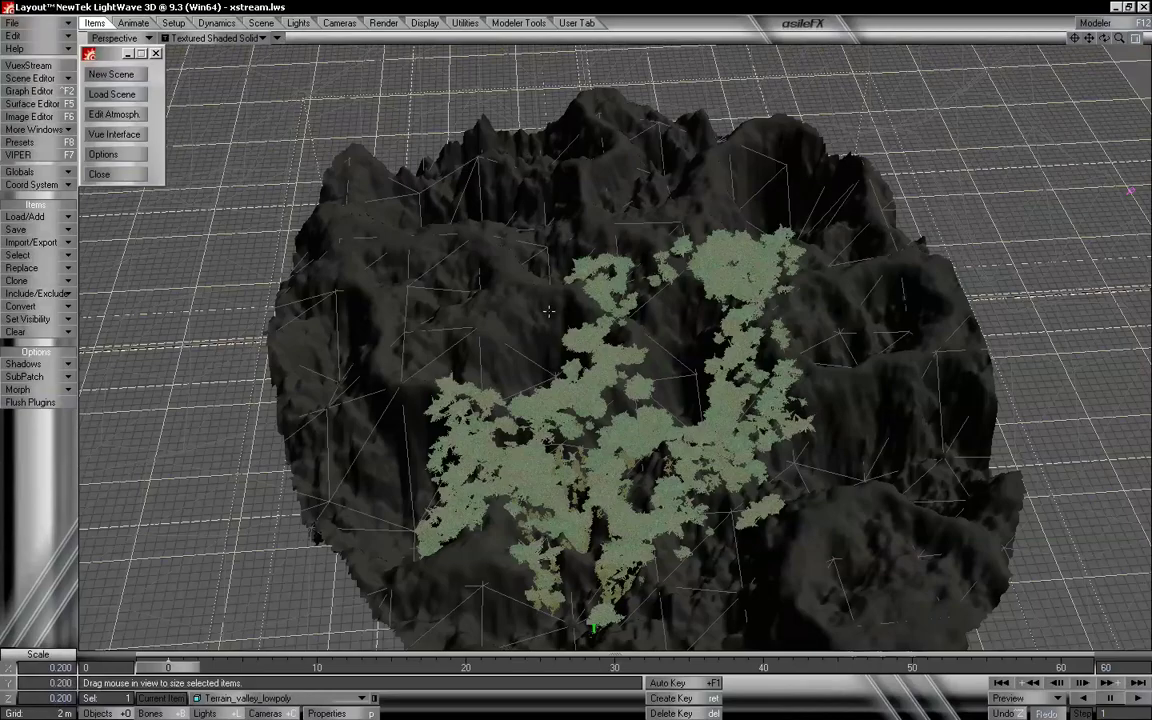
# Switch to Modeler, delete the outer polygons on the terrain's positive Z side in the Top view, and check the result in Layout.
pyautogui.hotkey('alt', 'Tab')
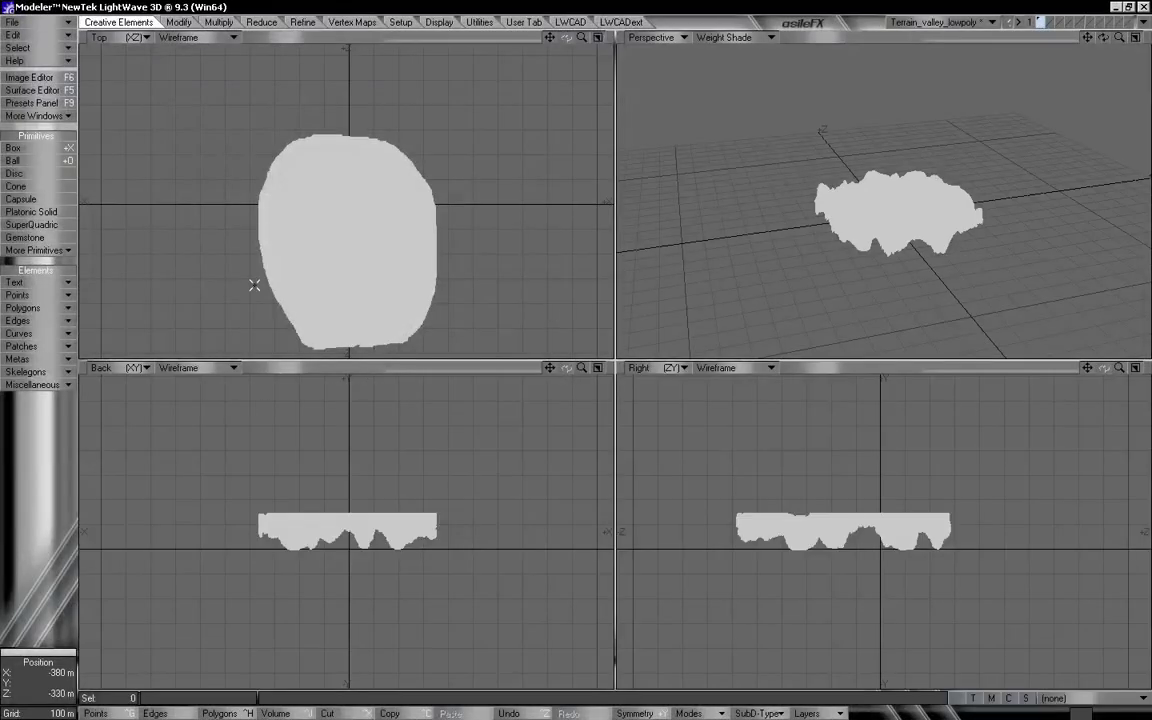
pyautogui.moveTo(284, 346)
pyautogui.mouseDown(button='right')
pyautogui.moveTo(240, 202)
pyautogui.moveTo(445, 110)
pyautogui.moveTo(128, 187)
pyautogui.moveTo(263, 298)
pyautogui.mouseUp(button='right')
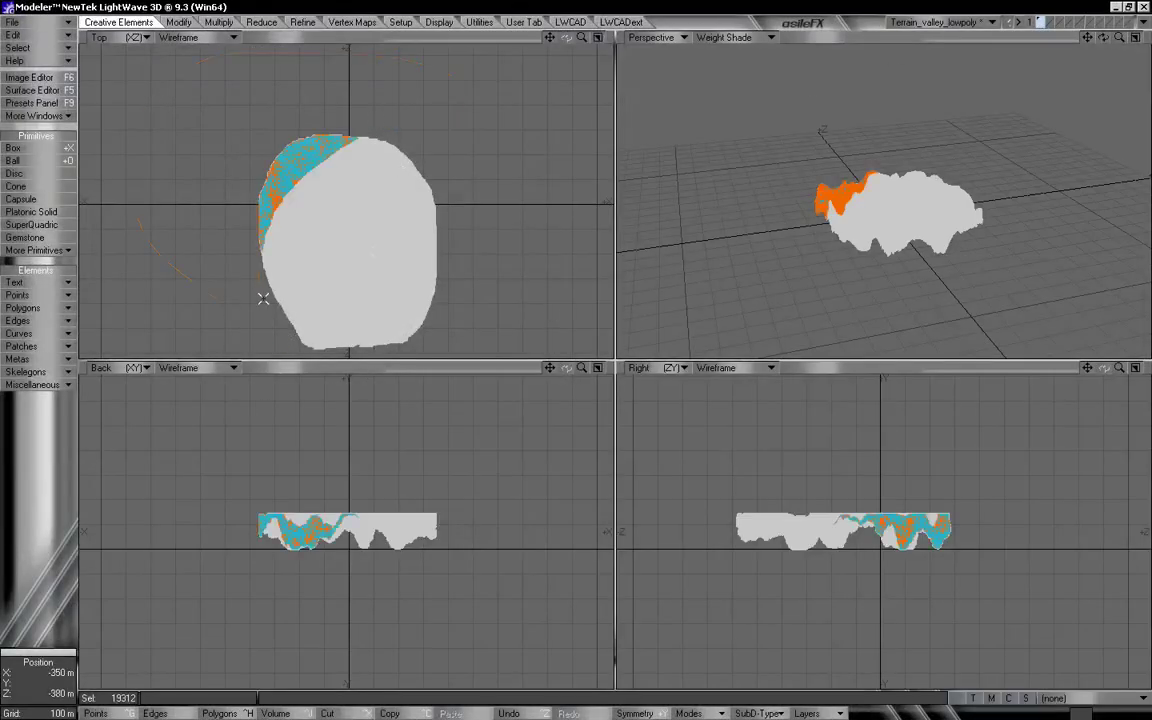
pyautogui.click(378, 108)
pyautogui.moveTo(419, 108)
pyautogui.mouseDown(button='right')
pyautogui.moveTo(335, 143)
pyautogui.moveTo(368, 170)
pyautogui.moveTo(437, 331)
pyautogui.mouseUp(button='right')
pyautogui.moveTo(507, 468)
pyautogui.mouseDown(button='right')
pyautogui.moveTo(455, 80)
pyautogui.moveTo(275, 77)
pyautogui.moveTo(517, 111)
pyautogui.moveTo(517, 64)
pyautogui.mouseUp(button='right')
pyautogui.press('Delete')
pyautogui.press('Delete')
pyautogui.press('F12')
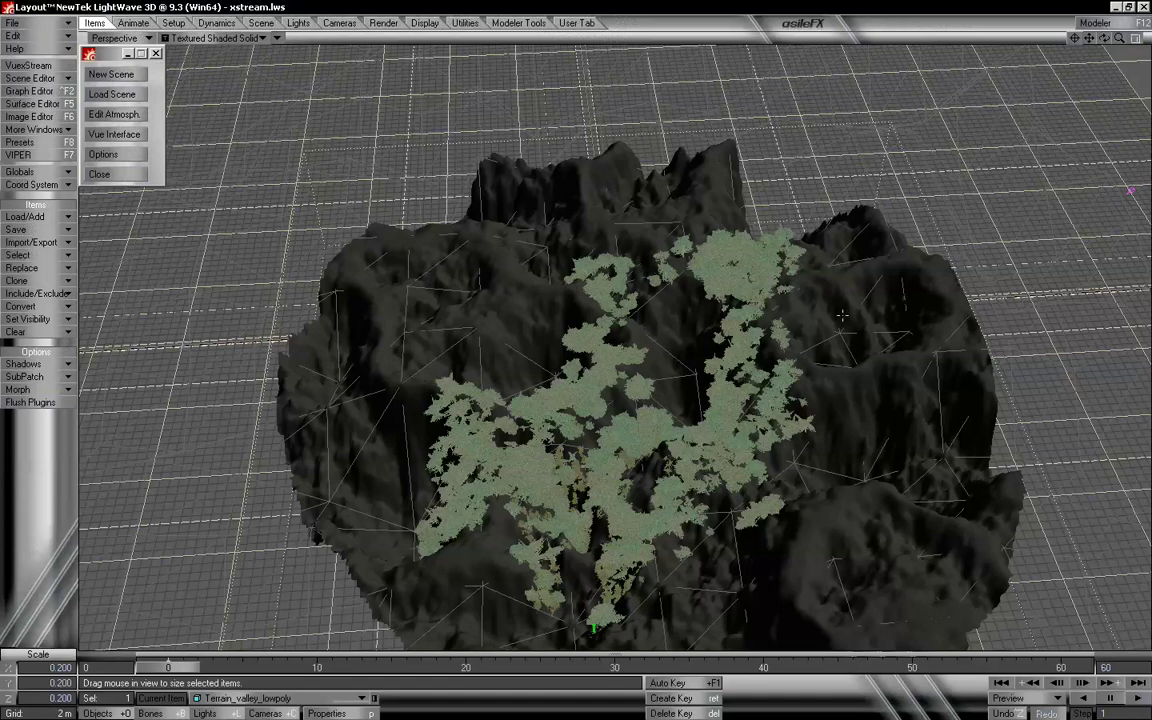
# Return to Modeler, delete the terrain's rim polygons around the positive X, negative Z corner, and check the result in Layout.
pyautogui.press('F12')
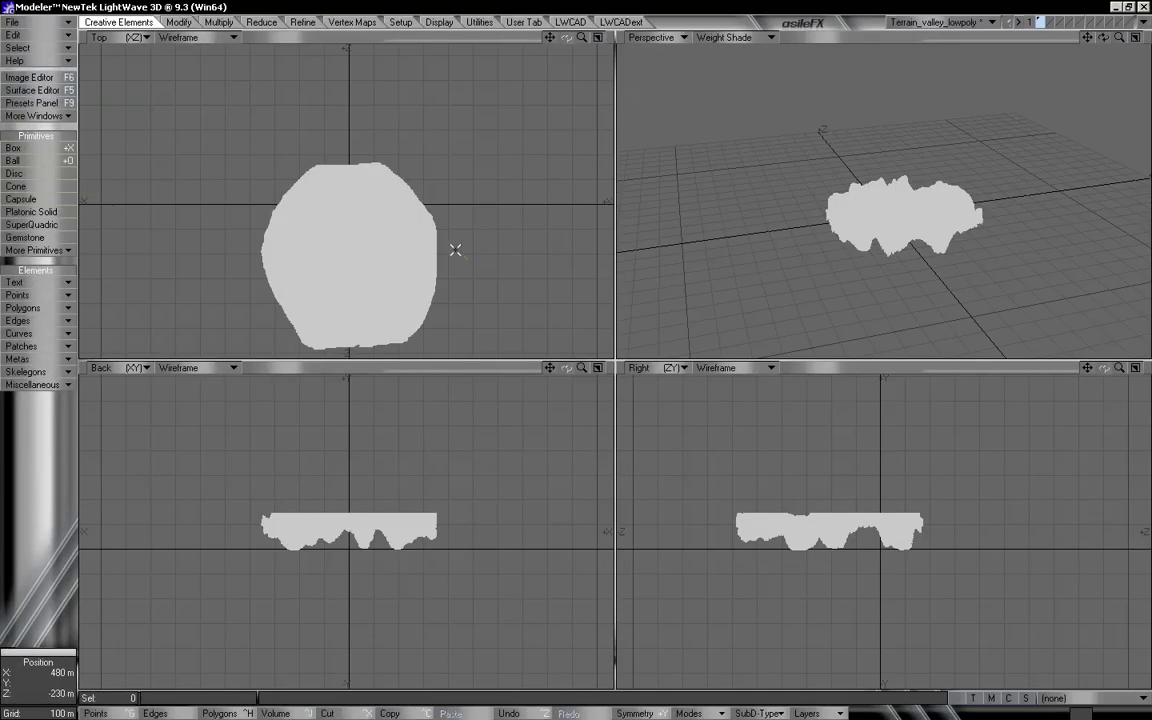
pyautogui.moveTo(428, 266)
pyautogui.mouseDown(button='right')
pyautogui.moveTo(293, 368)
pyautogui.moveTo(300, 355)
pyautogui.mouseUp(button='right')
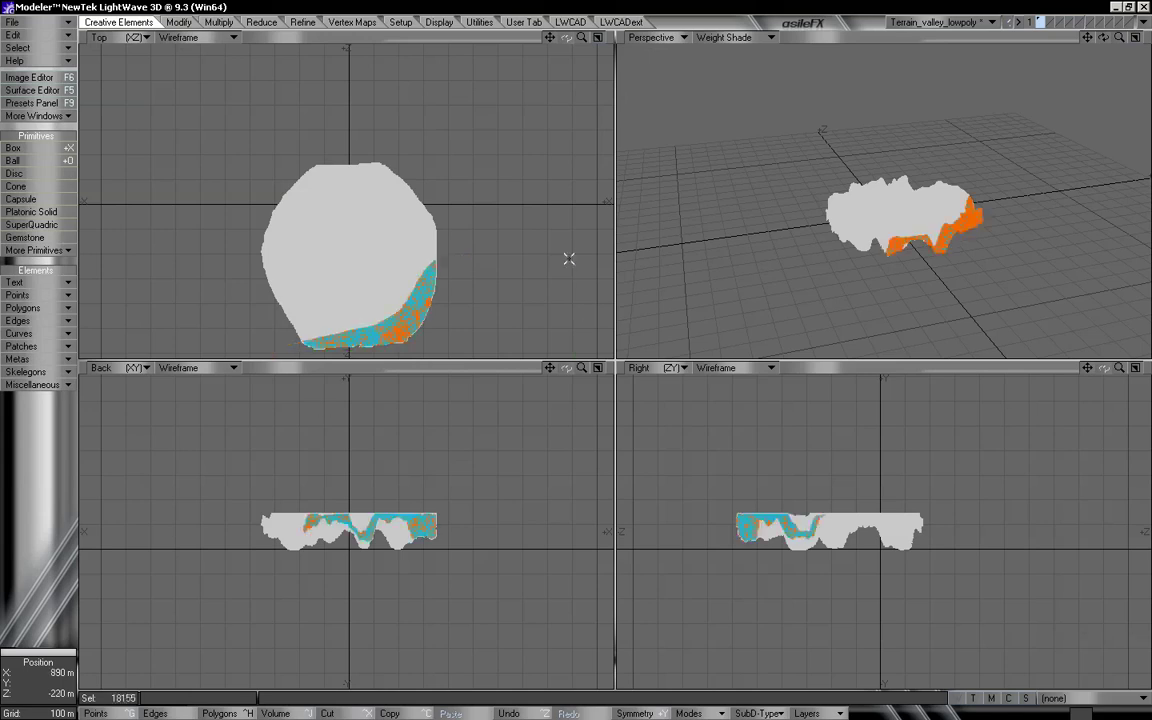
pyautogui.press('Delete')
pyautogui.press('F12')
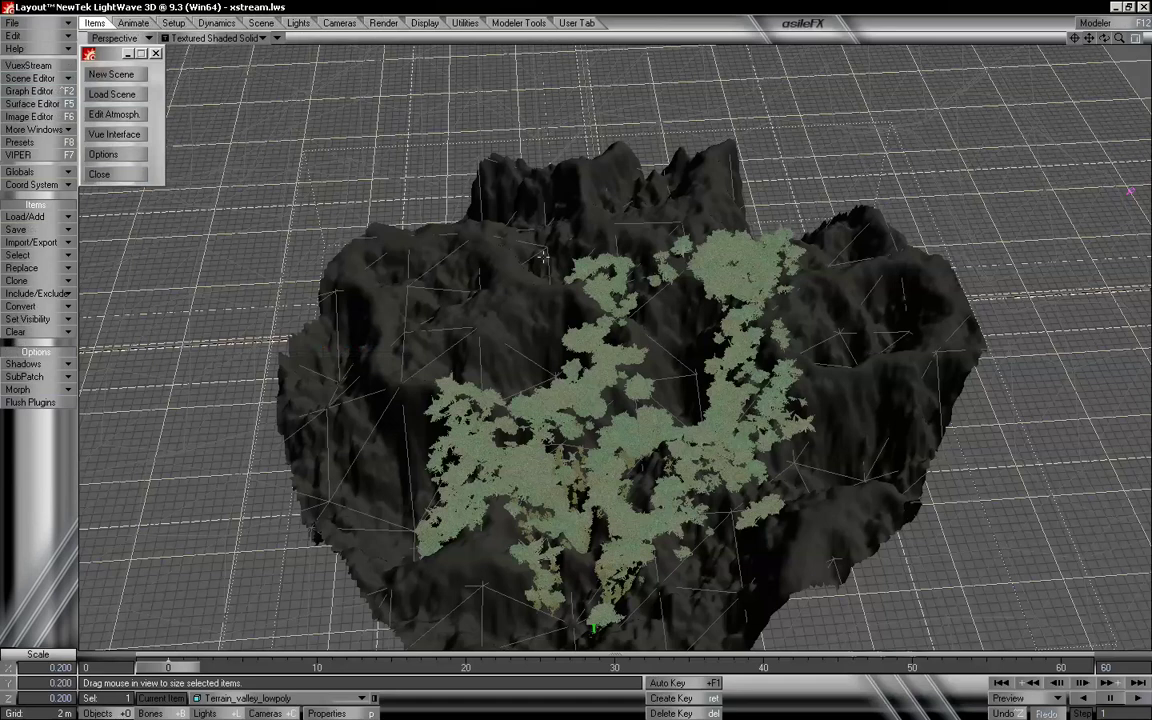
# In Modeler, delete the terrain's polygons at the negative X, positive Z corner and check the polygon statistics.
pyautogui.hotkey('alt', 'Tab')
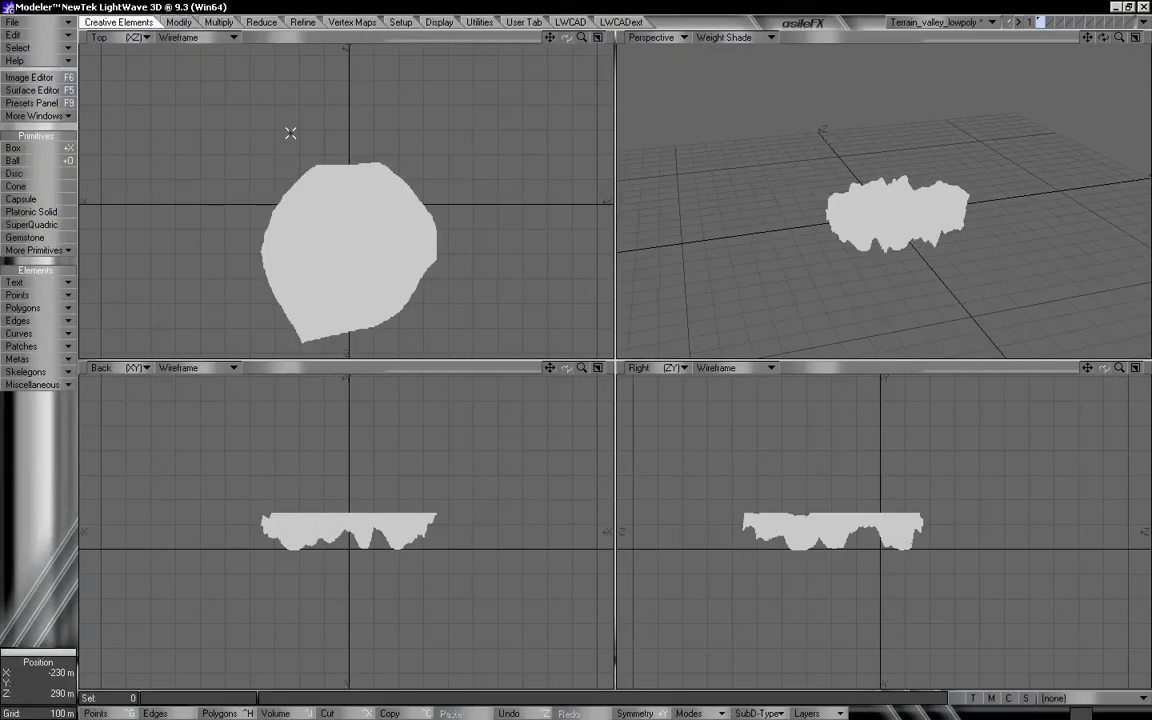
pyautogui.moveTo(290, 134)
pyautogui.mouseDown(button='right')
pyautogui.moveTo(246, 232)
pyautogui.moveTo(296, 150)
pyautogui.moveTo(243, 87)
pyautogui.mouseUp(button='right')
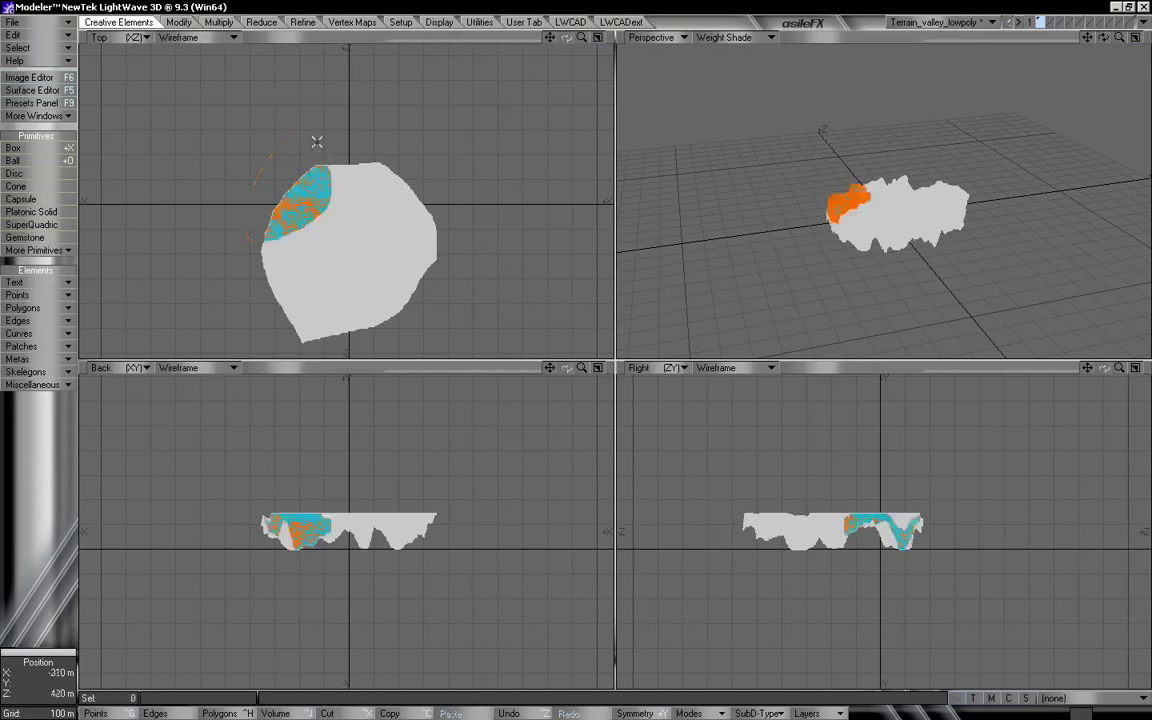
pyautogui.press('Delete')
pyautogui.press('F12')
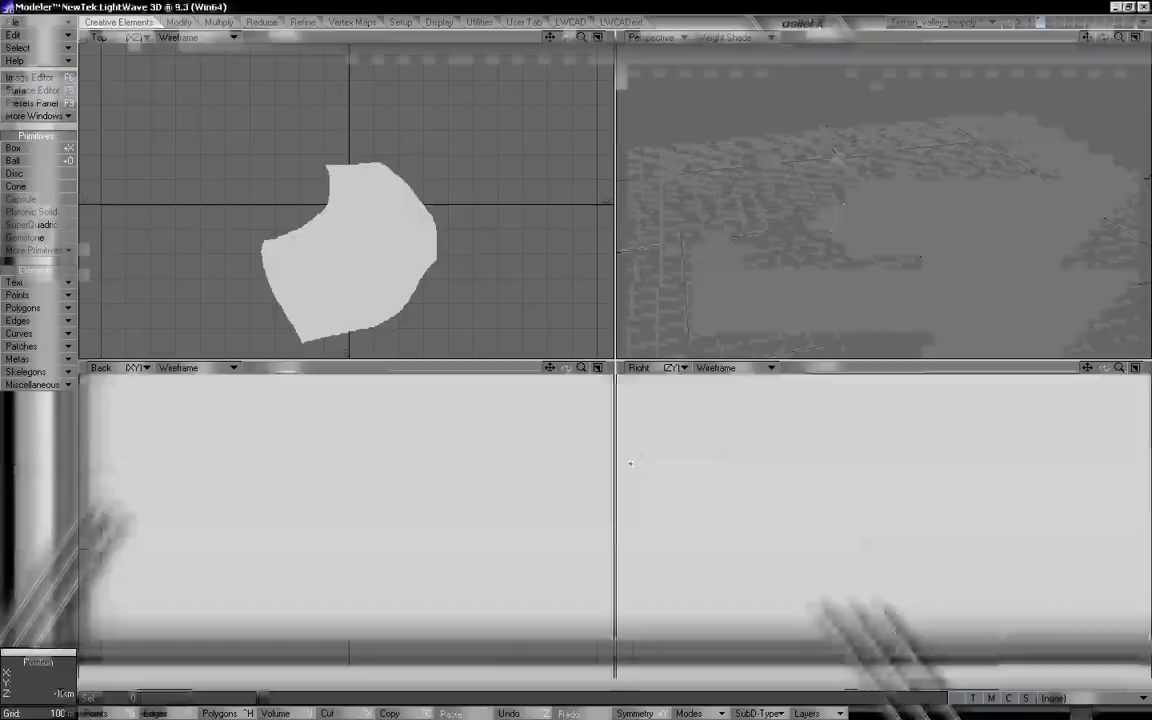
pyautogui.press('w')
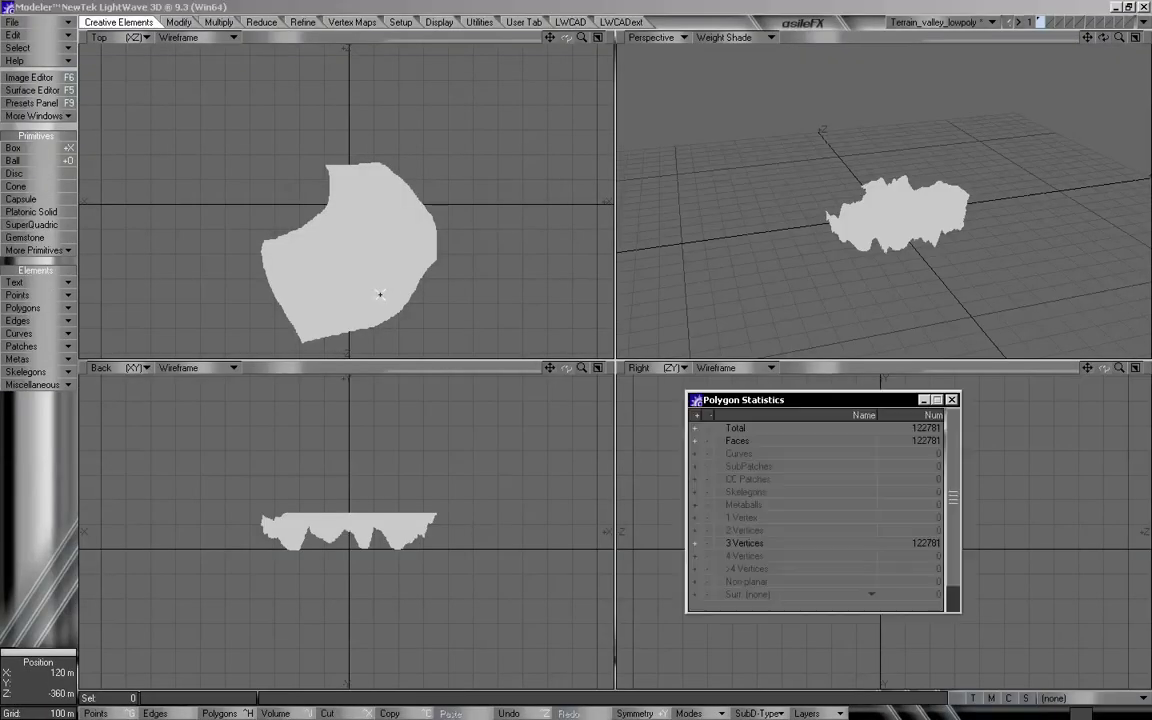
pyautogui.click(951, 399)
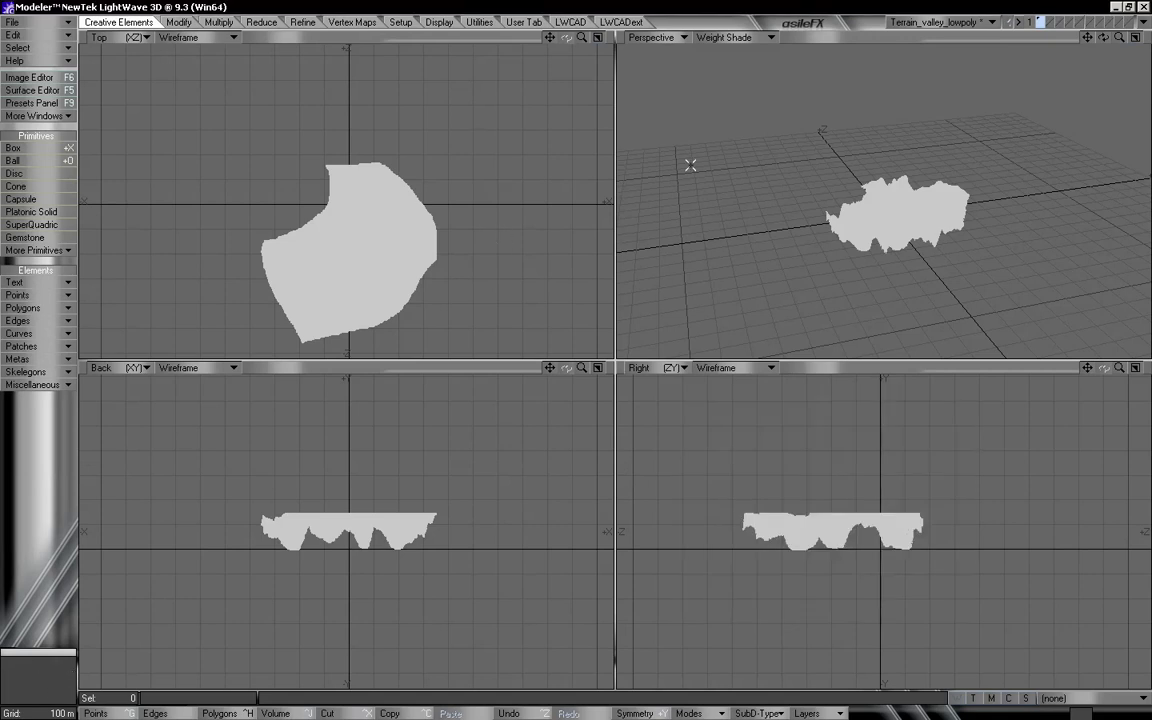
# Examine the trimmed terrain's mesh density up close in the wireframe and perspective views.
pyautogui.moveTo(1119, 37); pyautogui.dragTo(1150, 37)
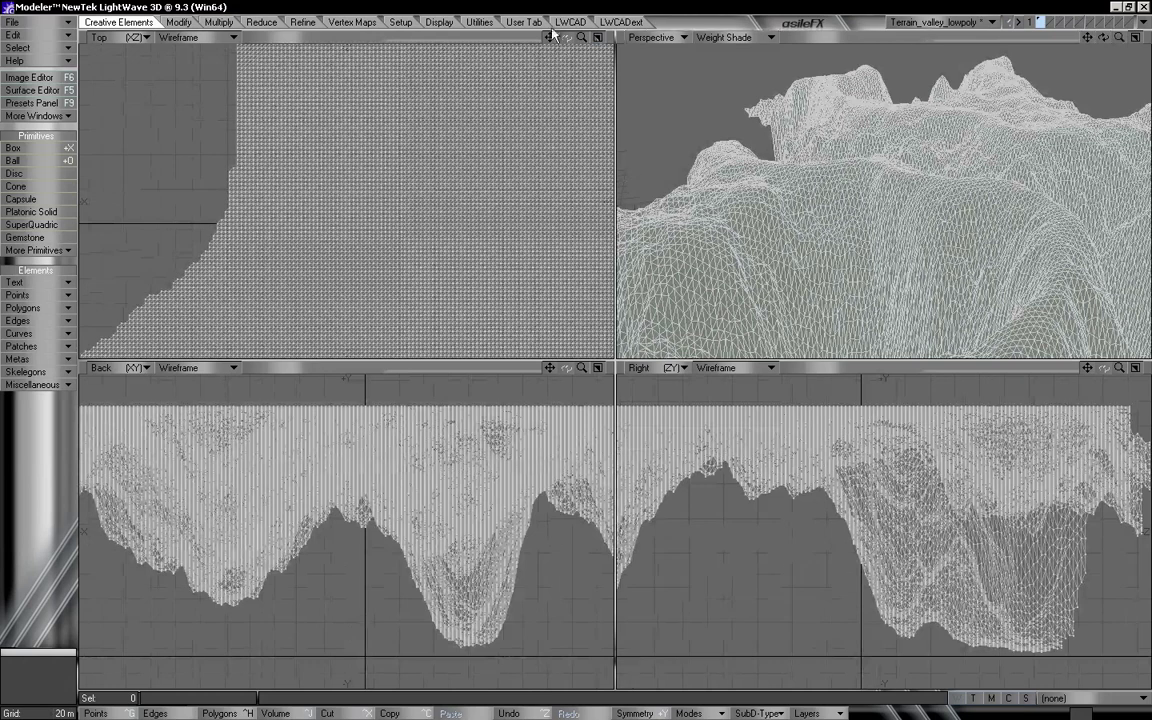
pyautogui.moveTo(550, 37); pyautogui.dragTo(428, 0)
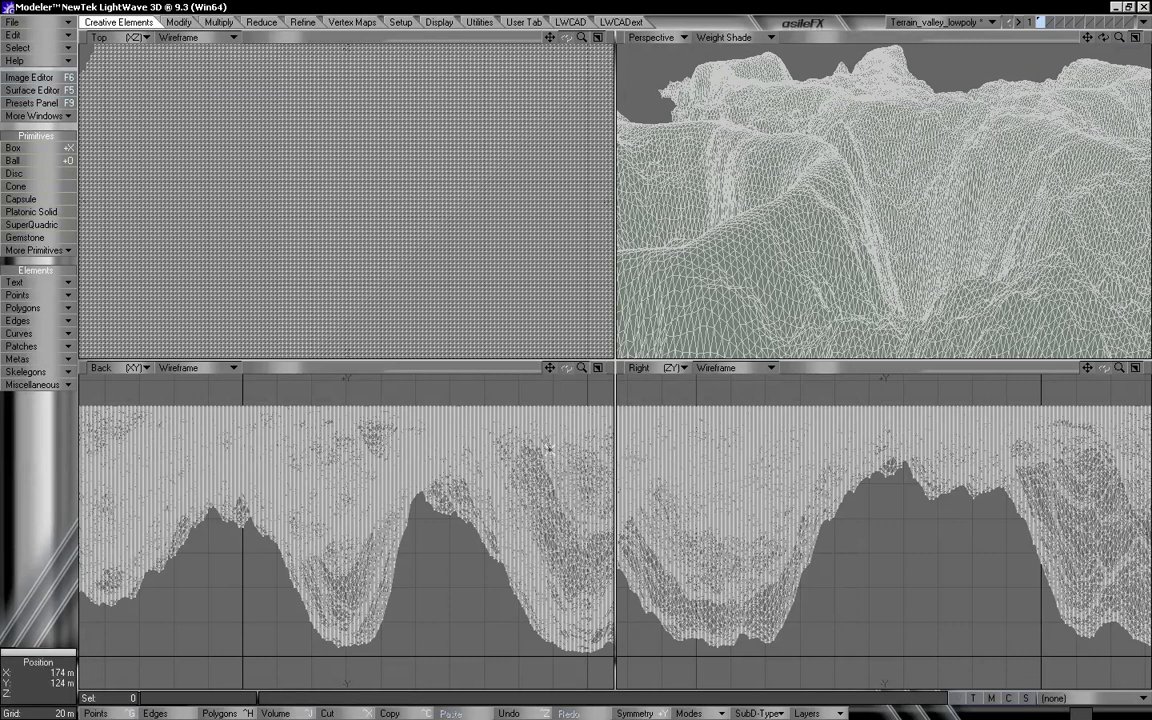
pyautogui.moveTo(549, 367); pyautogui.dragTo(549, 417)
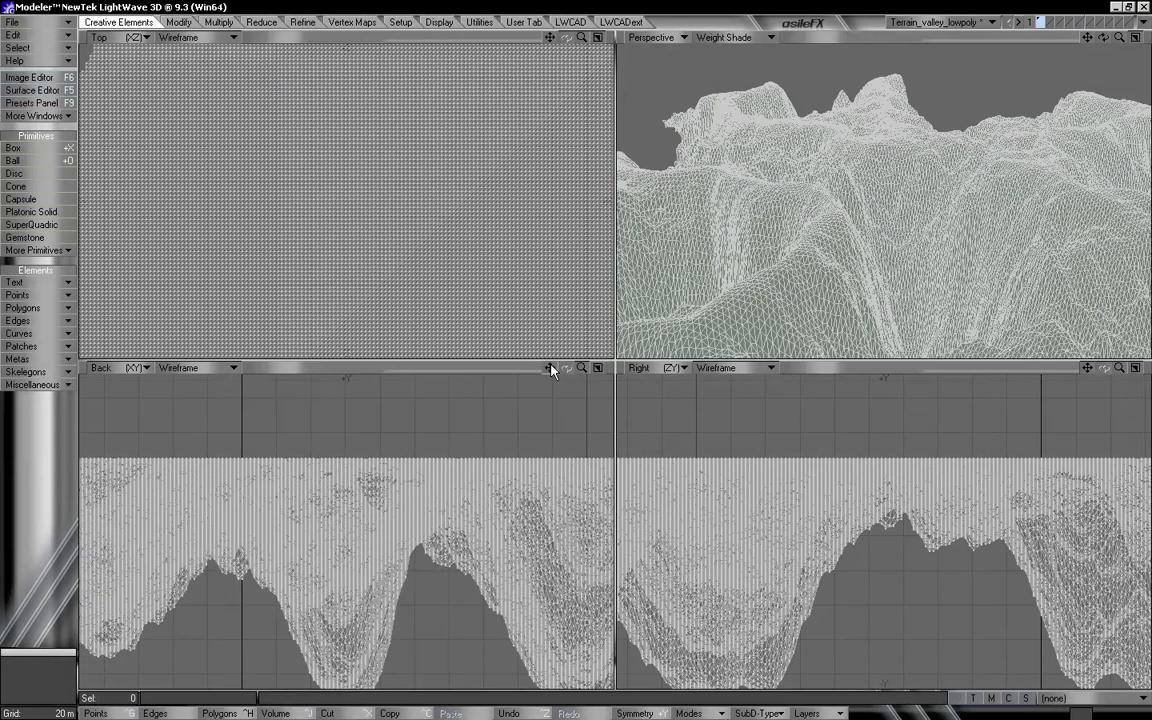
pyautogui.keyDown('alt'); pyautogui.moveTo(883, 222); pyautogui.dragTo(855, 212); pyautogui.keyUp('alt')
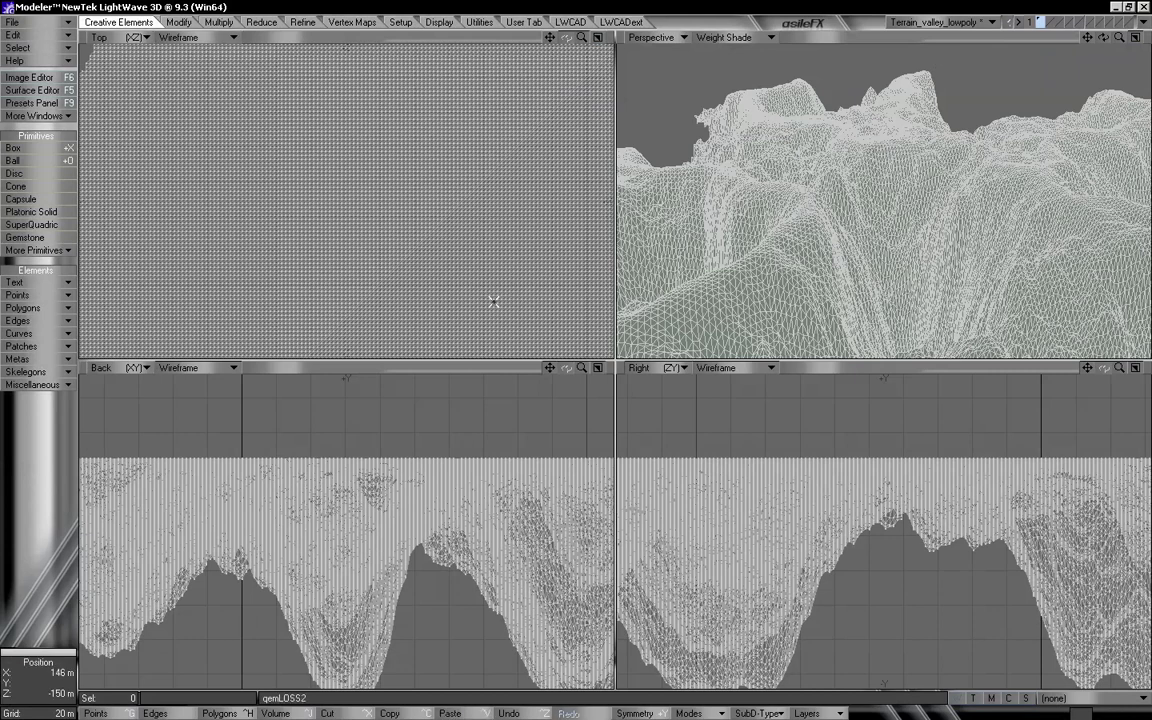
# View the reduction tools and the menu layout presets in Configure Menus, without choosing a preset.
pyautogui.click(263, 23)
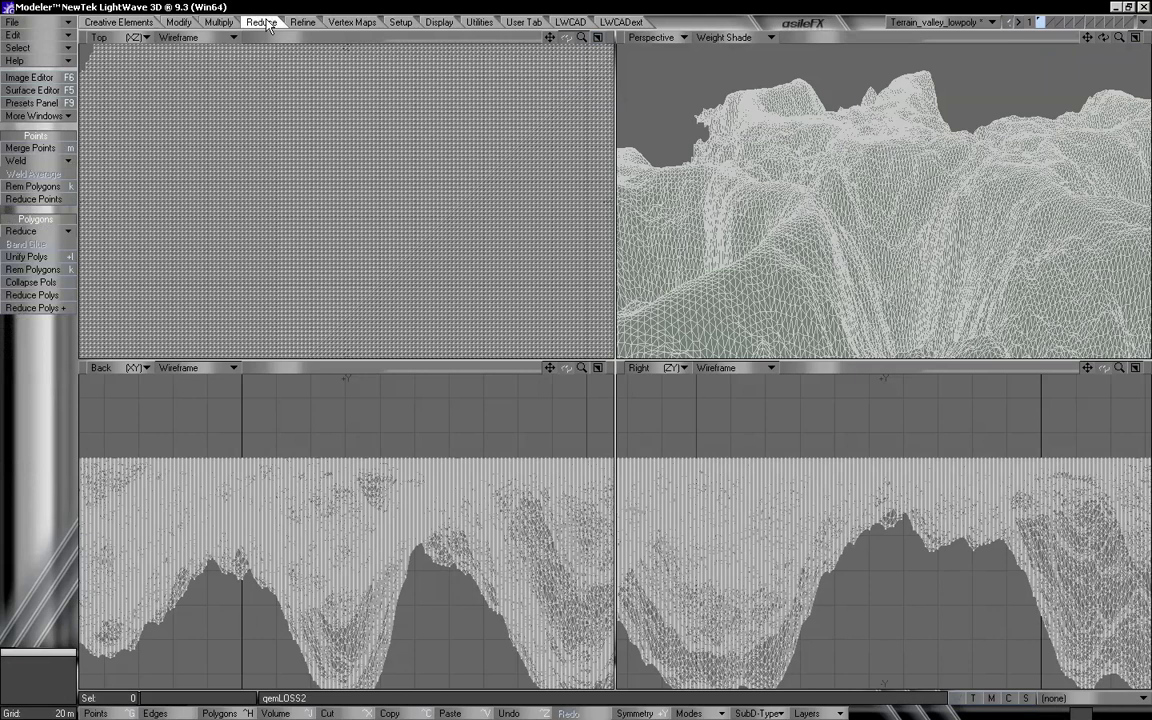
pyautogui.click(63, 37)
pyautogui.click(120, 7)
pyautogui.click(37, 37)
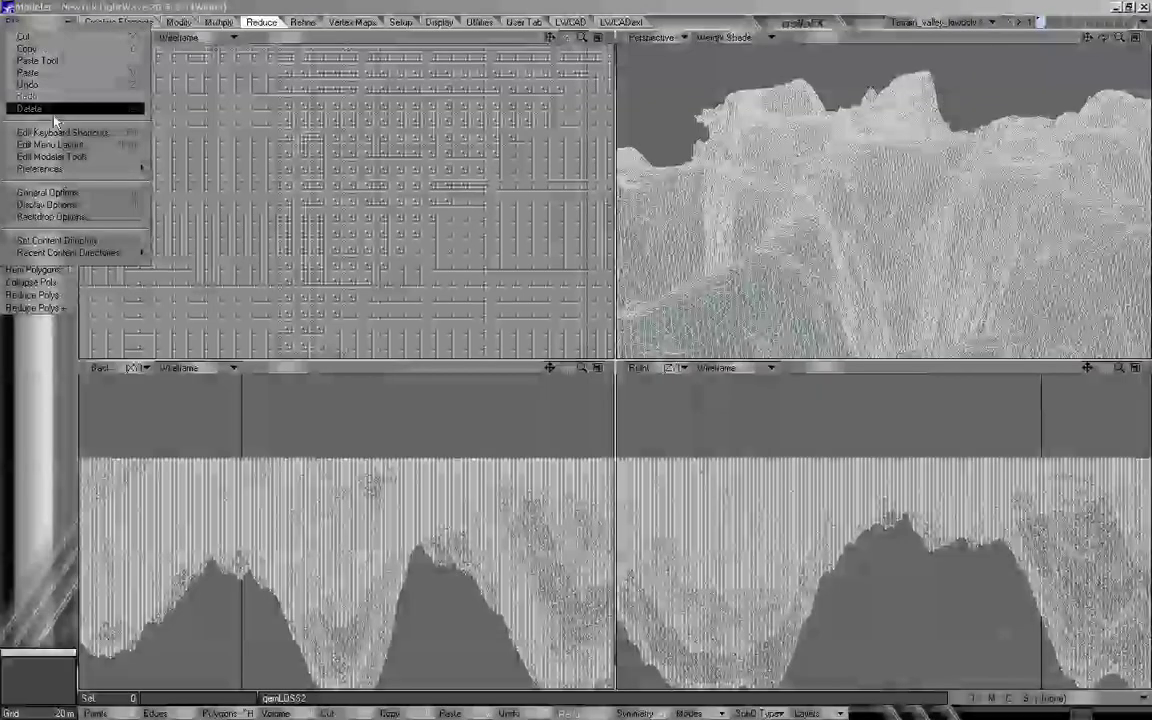
pyautogui.click(60, 144)
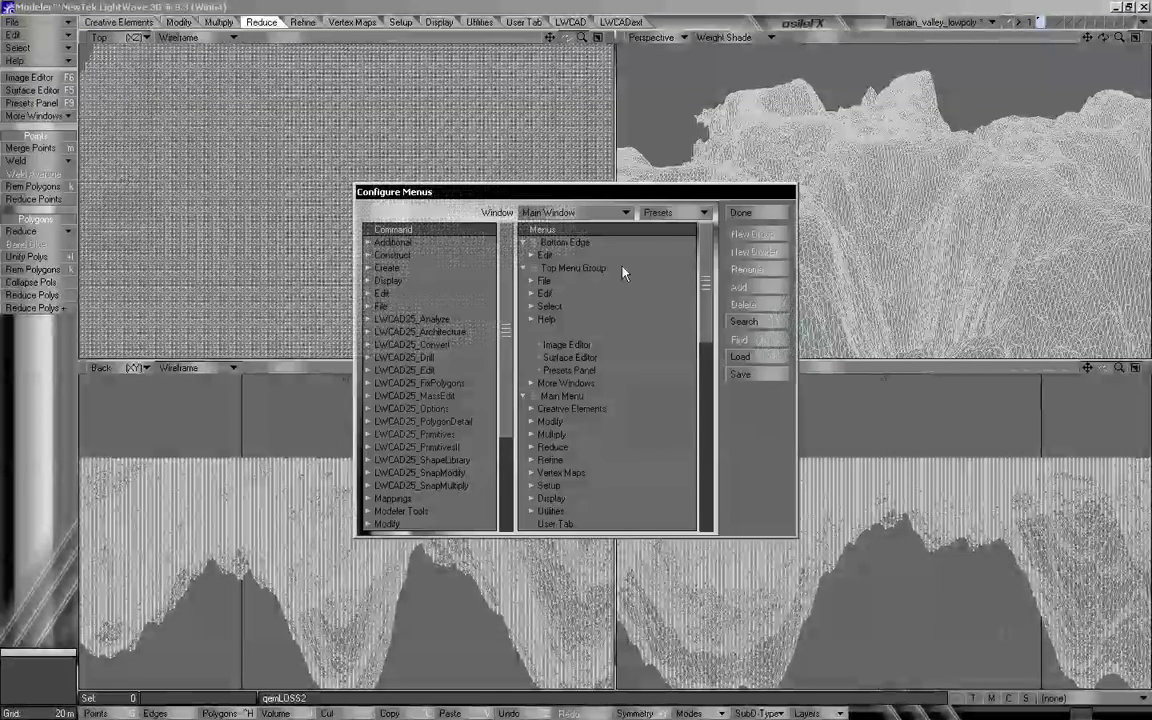
pyautogui.click(665, 214)
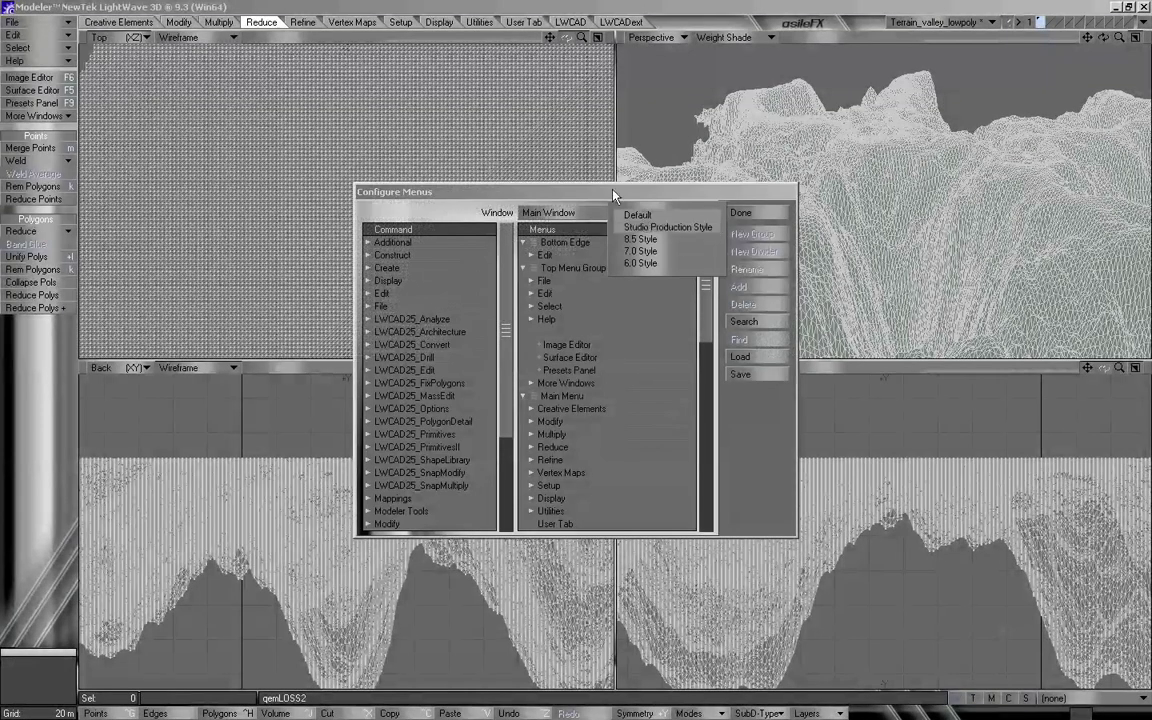
pyautogui.click(485, 185)
pyautogui.click(765, 216)
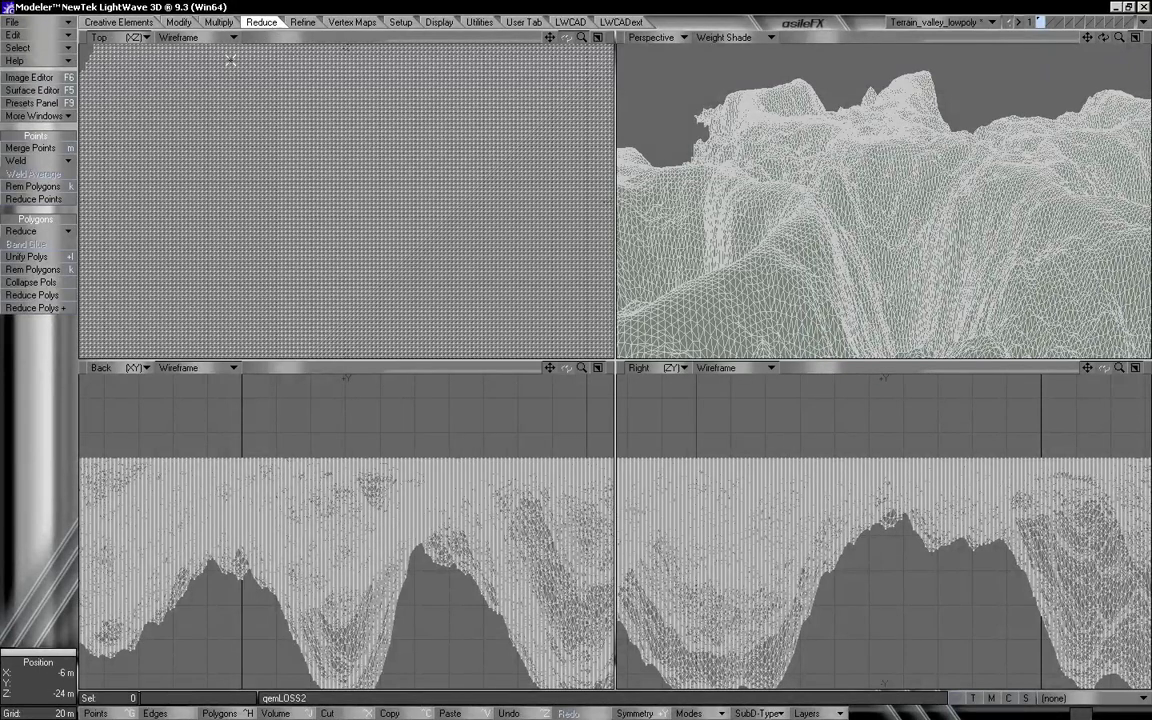
# Run Reduce Polys + on the trimmed terrain with the goal set to 0.1.
pyautogui.click(36, 308)
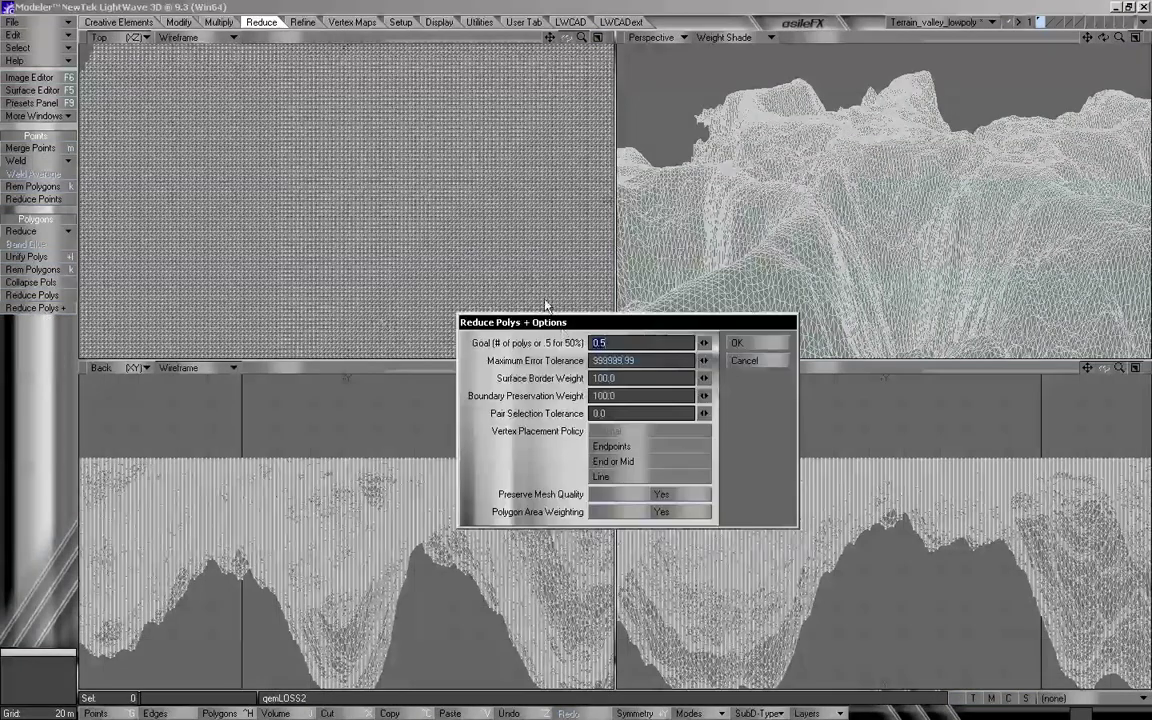
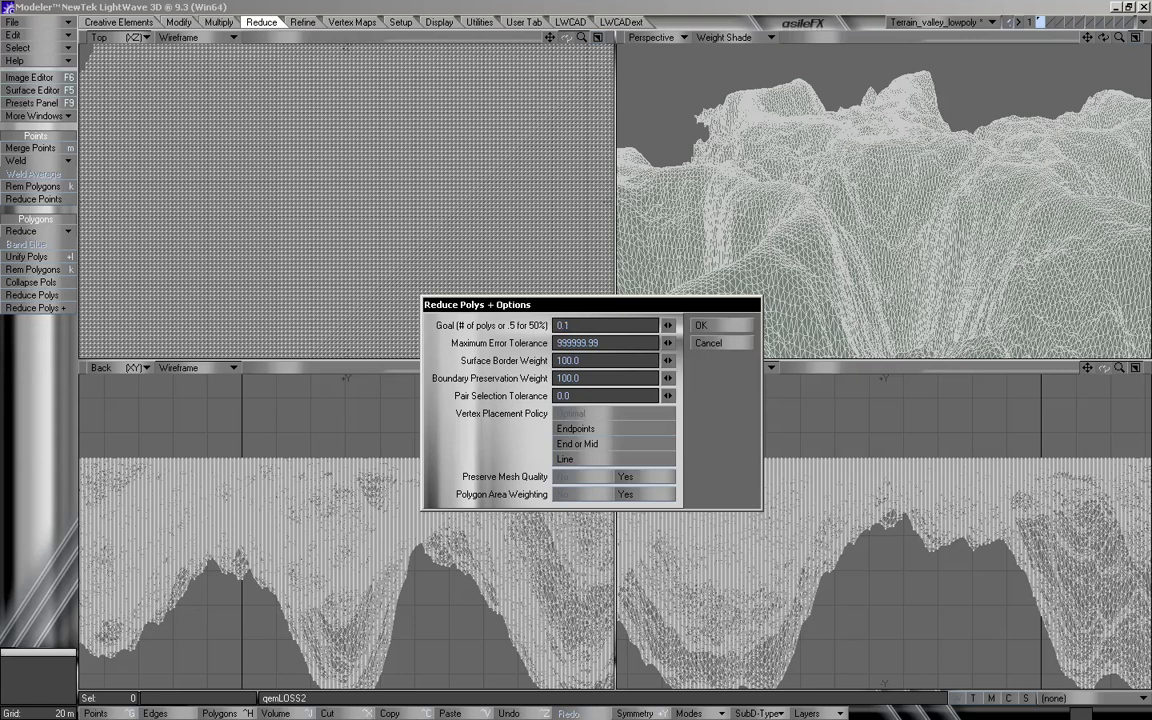
pyautogui.click(721, 326)
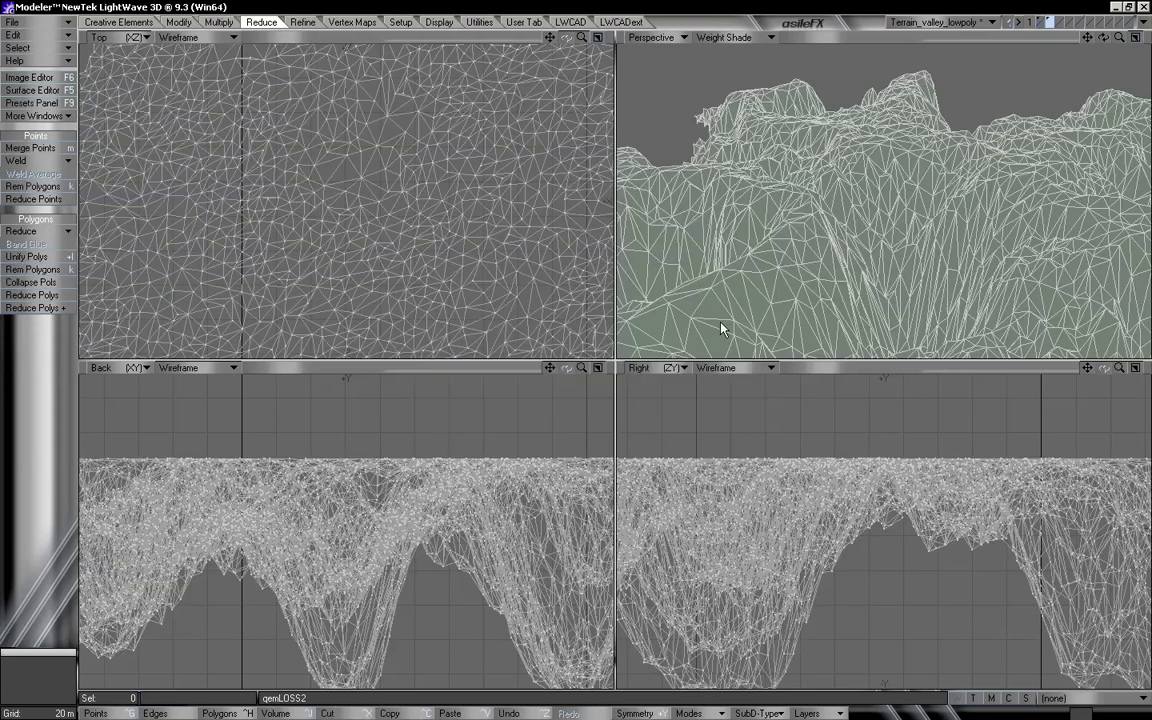
# Set the Perspective view to Texture shading and check the reduced terrain's polygon statistics.
pyautogui.moveTo(1103, 38)
pyautogui.mouseDown()
pyautogui.moveTo(1086, 54)
pyautogui.moveTo(1095, 38)
pyautogui.mouseUp()
pyautogui.click(660, 37)
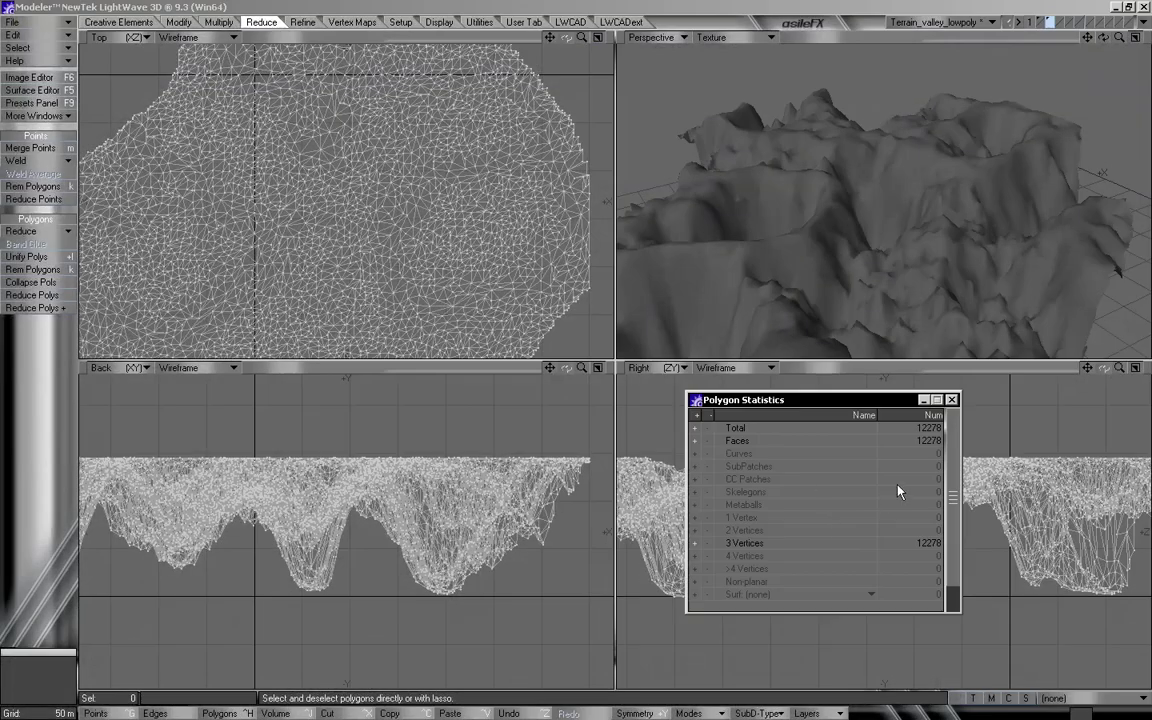
pyautogui.click(951, 399)
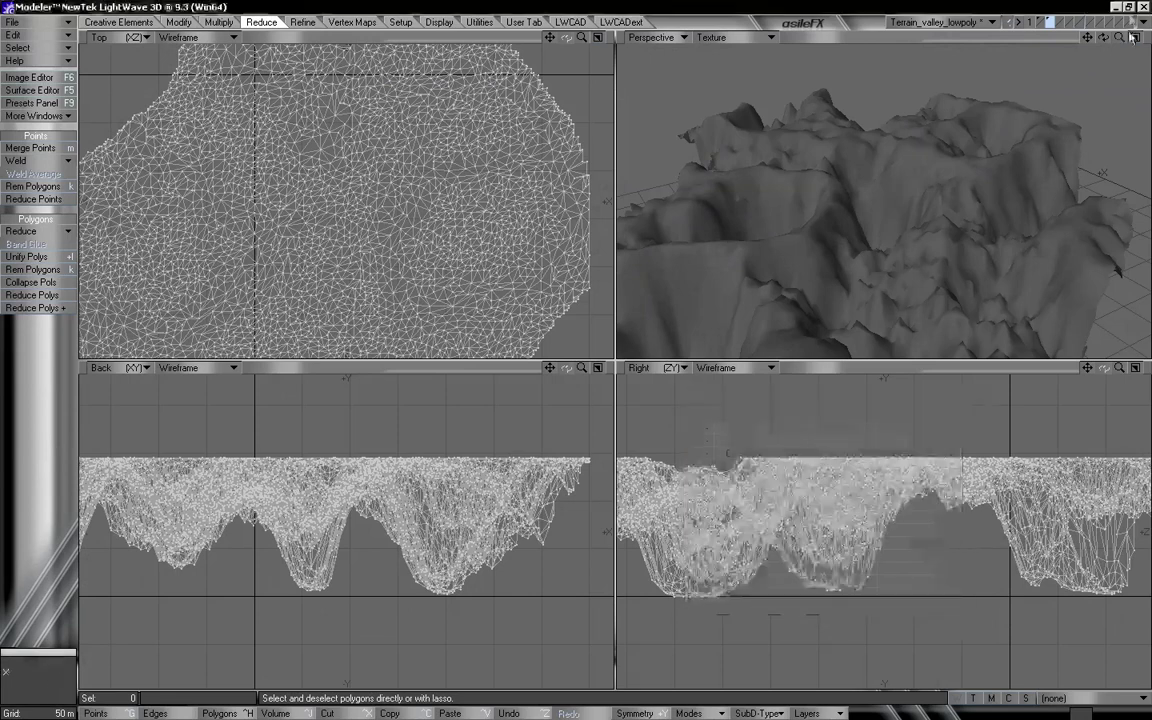
# Examine the reduced terrain from several angles and compare its surface detail with the dense mesh in layer 1.
pyautogui.moveTo(1120, 37)
pyautogui.mouseDown()
pyautogui.moveTo(1140, 37)
pyautogui.moveTo(1110, 60)
pyautogui.moveTo(1118, 85)
pyautogui.moveTo(1105, 120)
pyautogui.moveTo(1105, 40)
pyautogui.mouseUp()
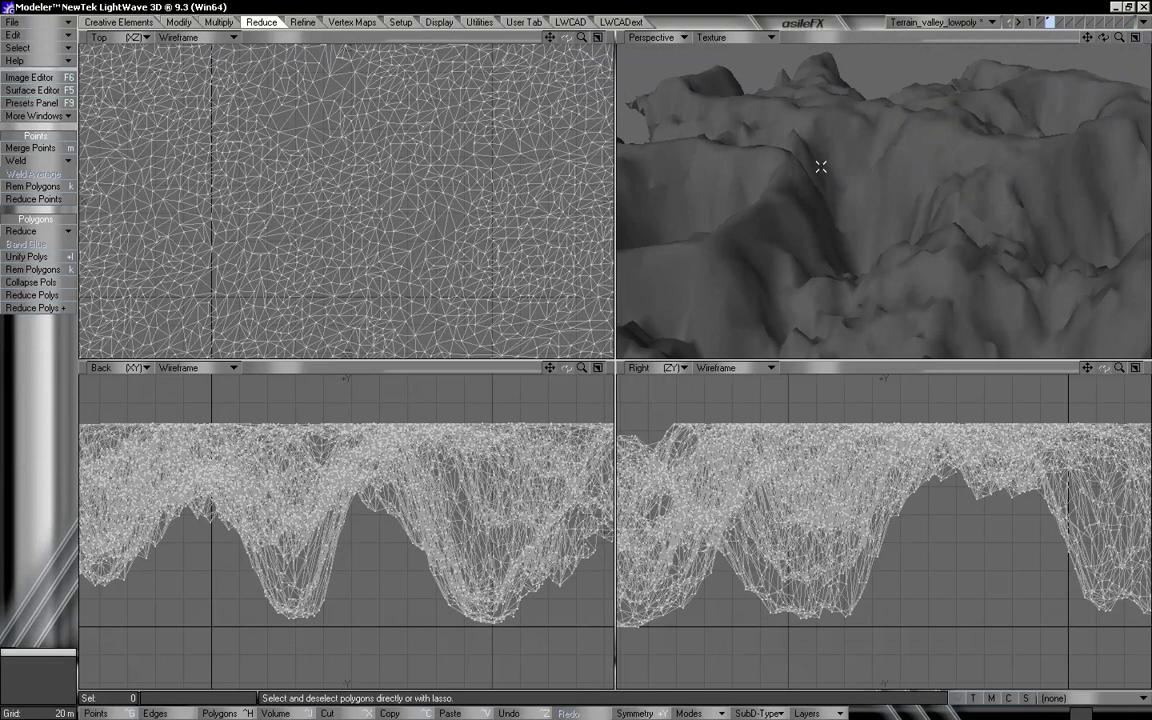
pyautogui.moveTo(1119, 37)
pyautogui.mouseDown()
pyautogui.moveTo(1106, 64)
pyautogui.moveTo(1138, 38)
pyautogui.moveTo(1122, 45)
pyautogui.mouseUp()
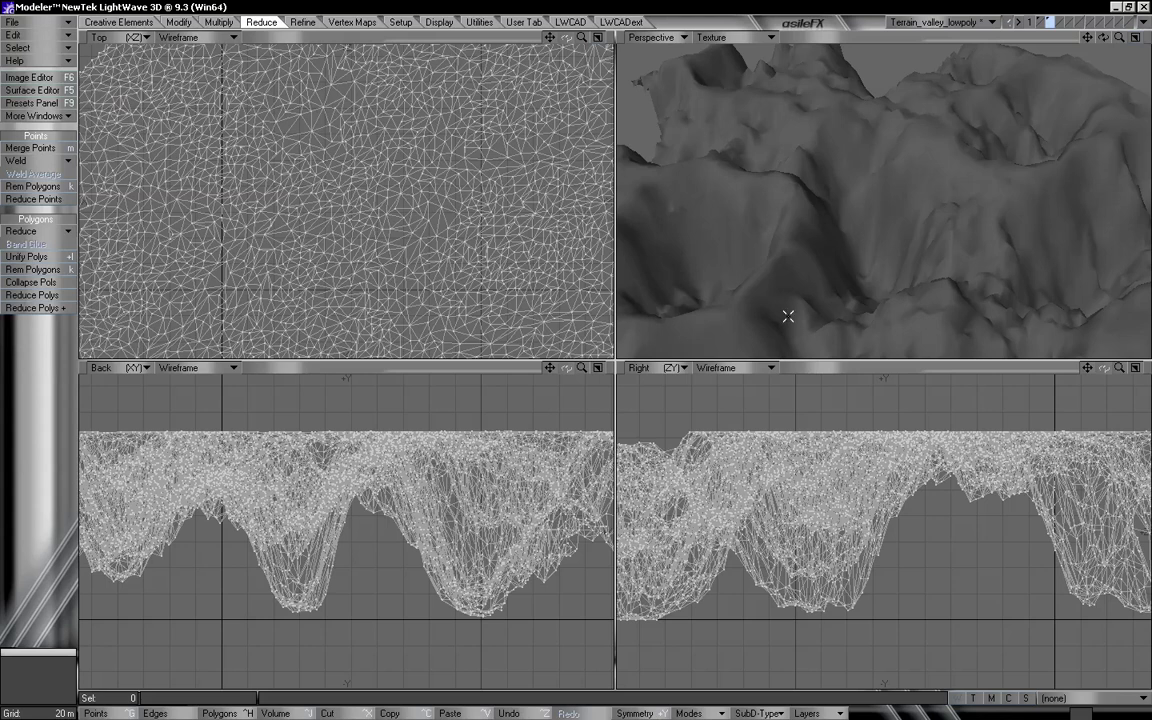
pyautogui.moveTo(1104, 37); pyautogui.dragTo(993, 41)
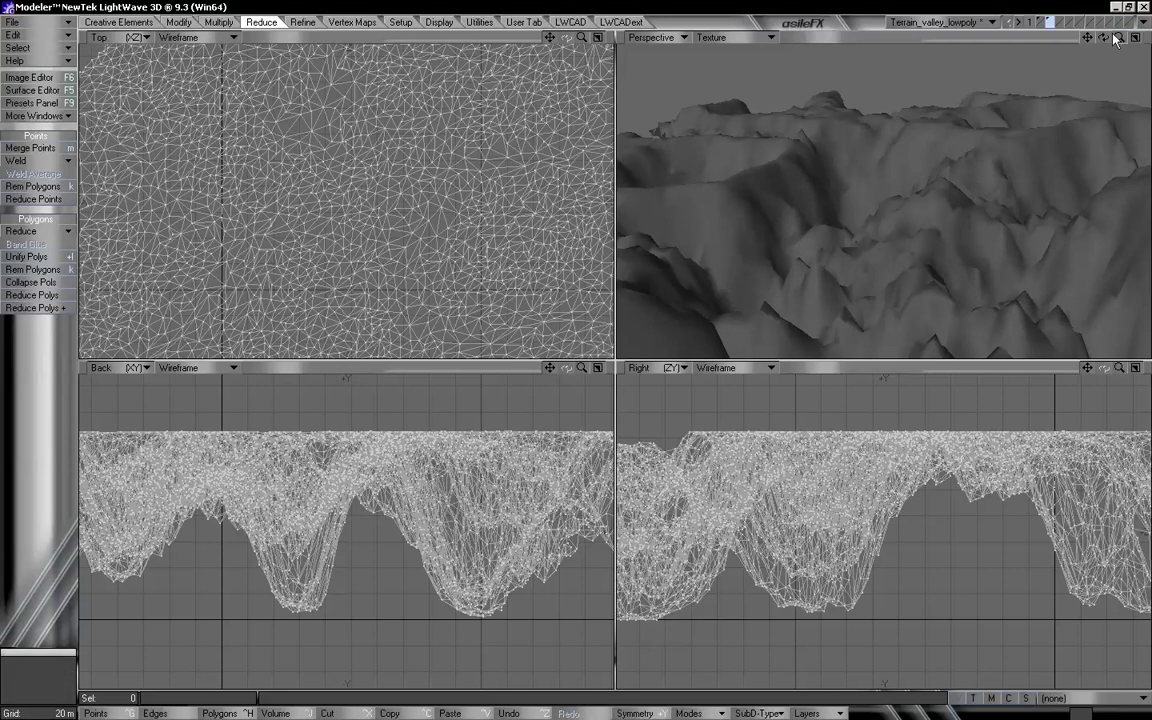
pyautogui.moveTo(1104, 38); pyautogui.dragTo(1146, 38)
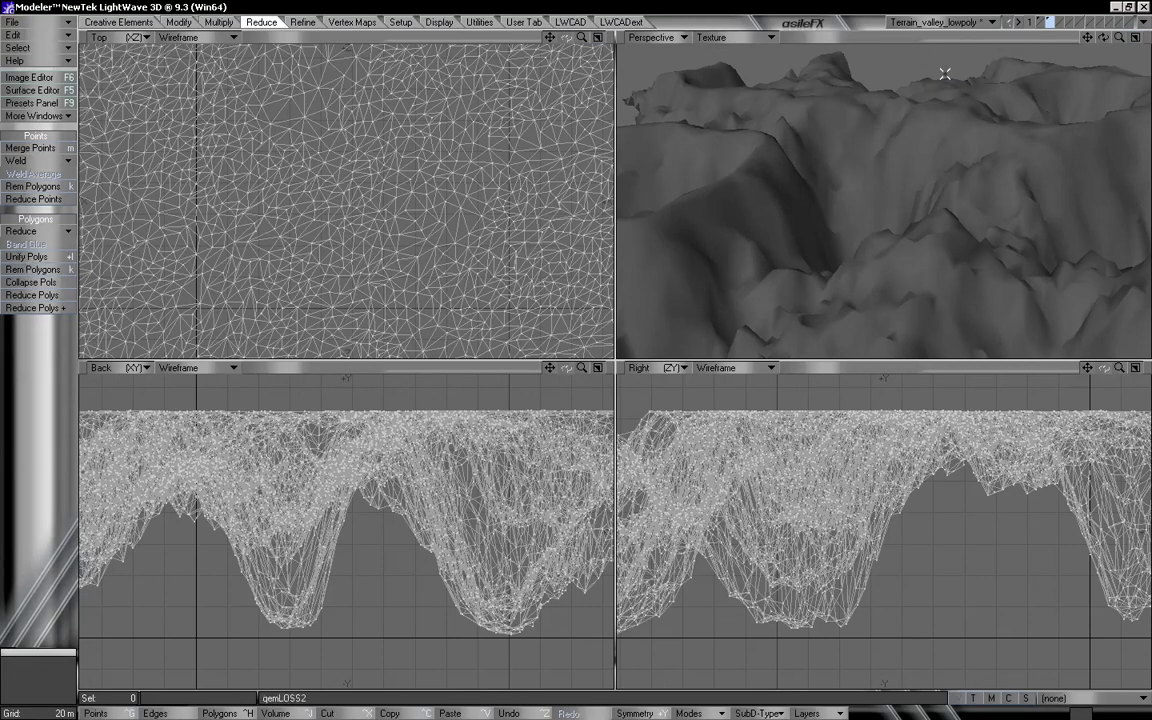
pyautogui.click(1044, 22)
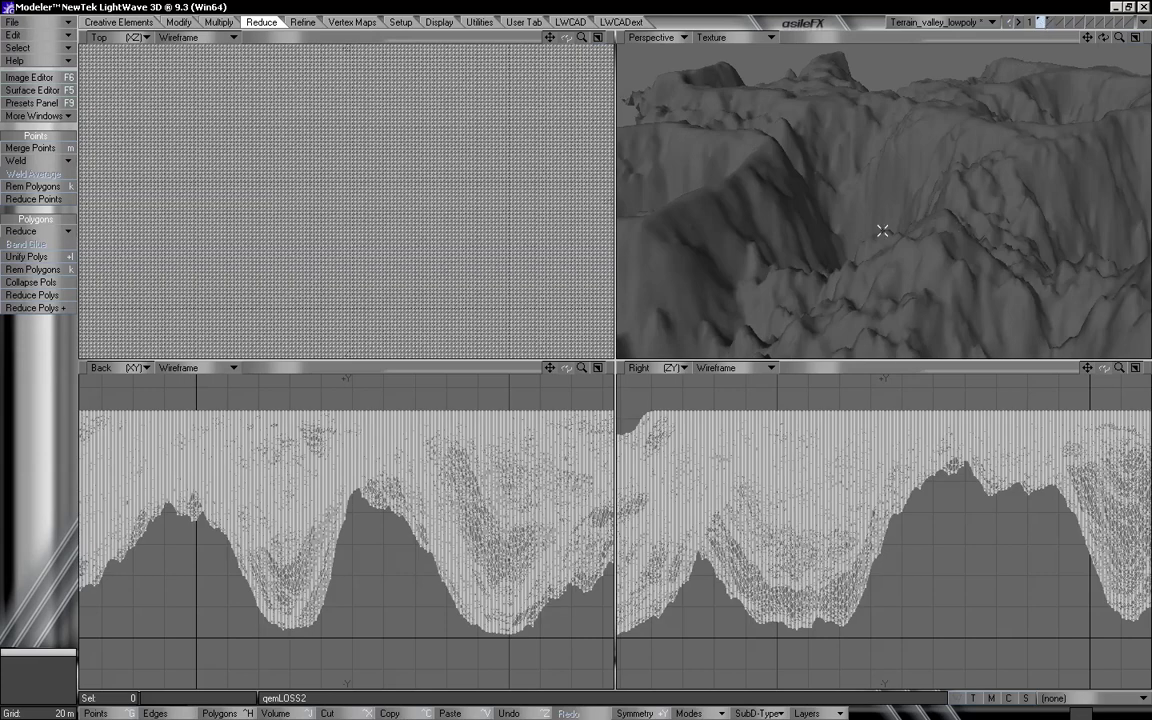
pyautogui.click(1050, 23)
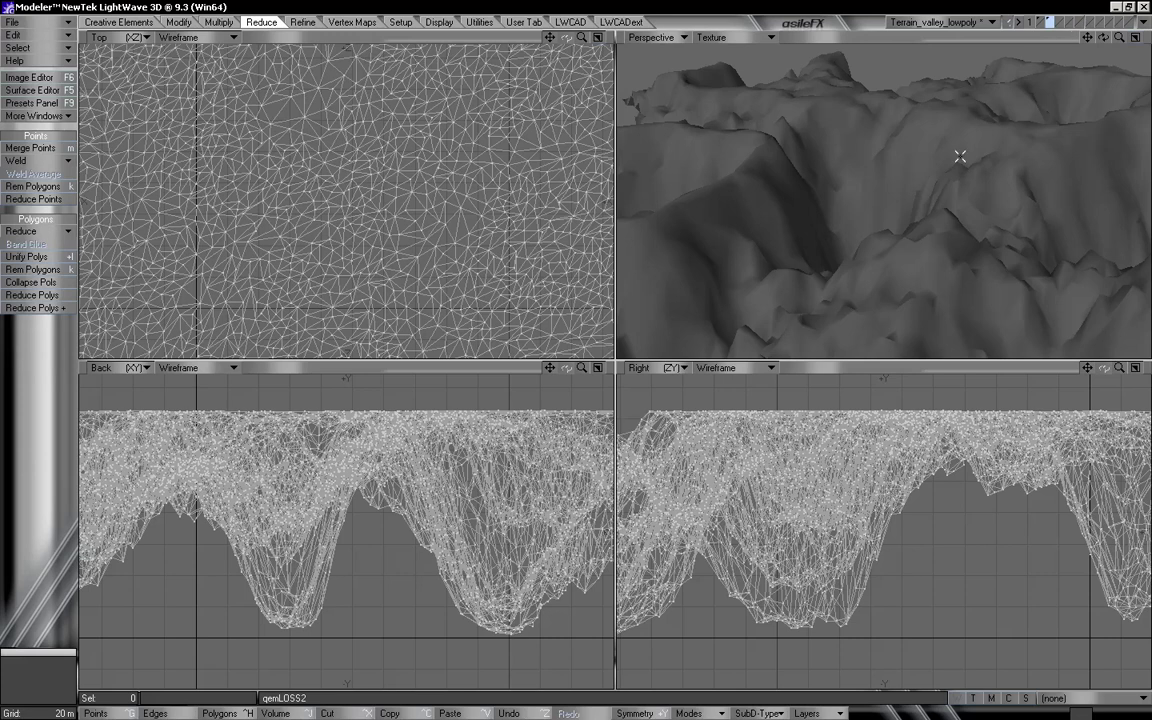
pyautogui.keyDown('alt'); pyautogui.moveTo(897, 190); pyautogui.dragTo(880, 197); pyautogui.keyUp('alt')
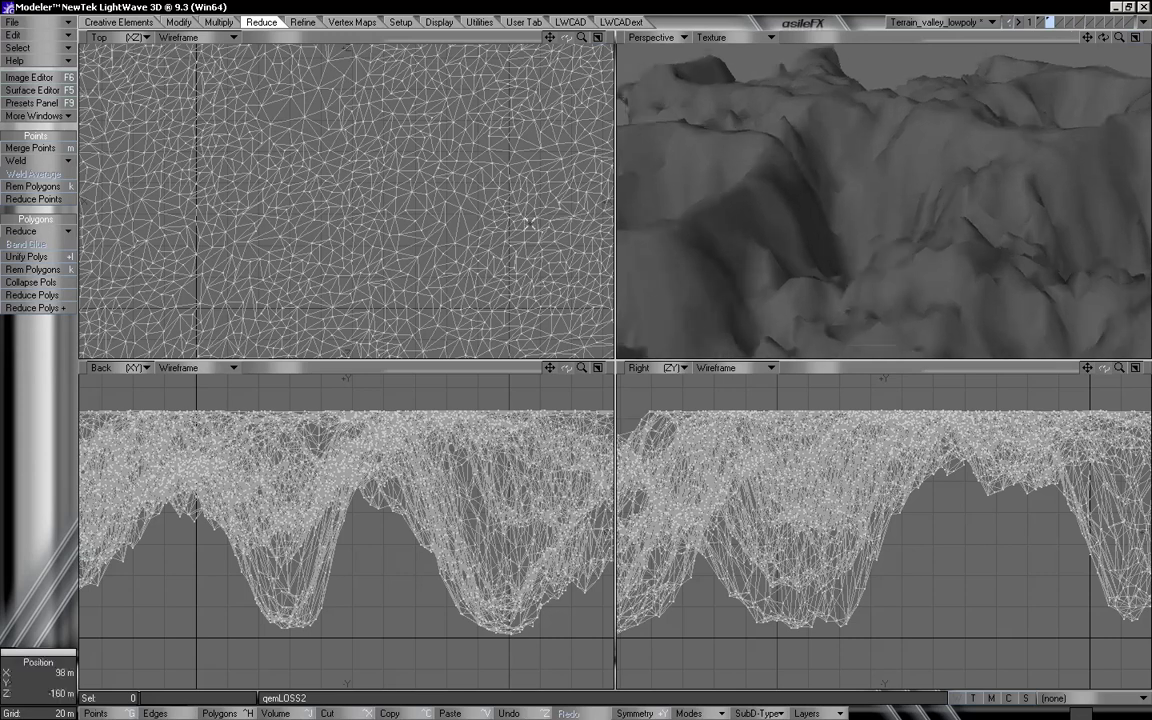
# Run Reduce Polys + on the already reduced terrain again with the goal set to 0.45.
pyautogui.click(53, 316)
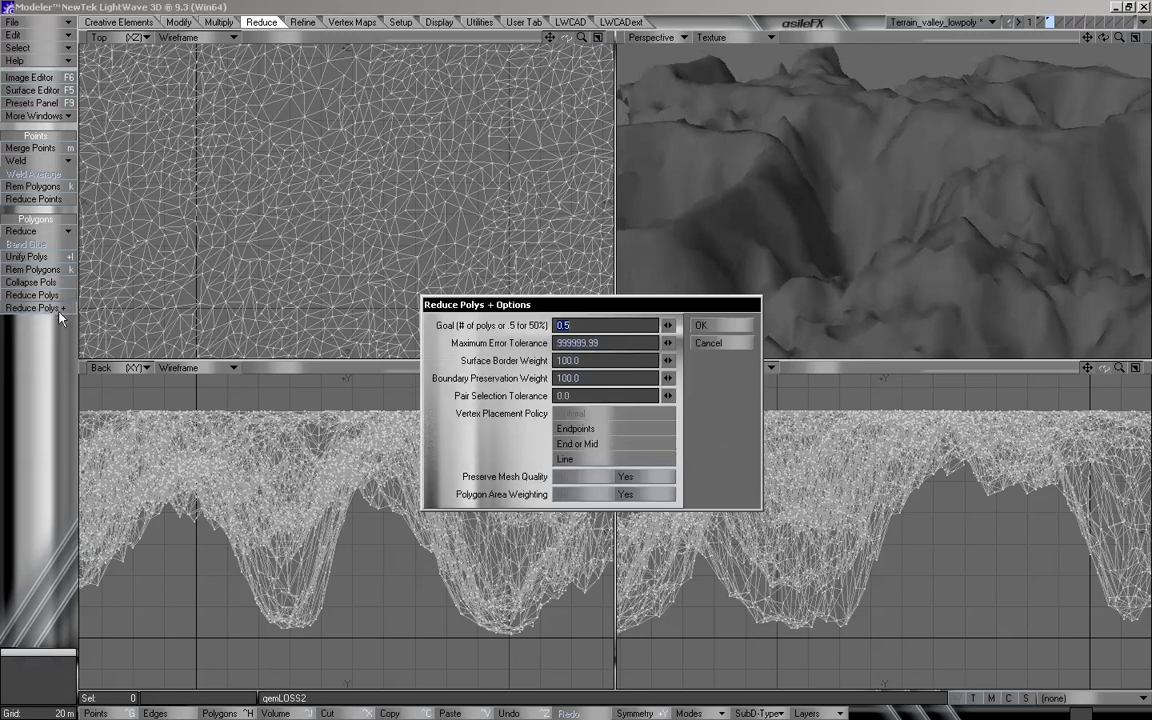
pyautogui.moveTo(488, 305); pyautogui.dragTo(460, 301)
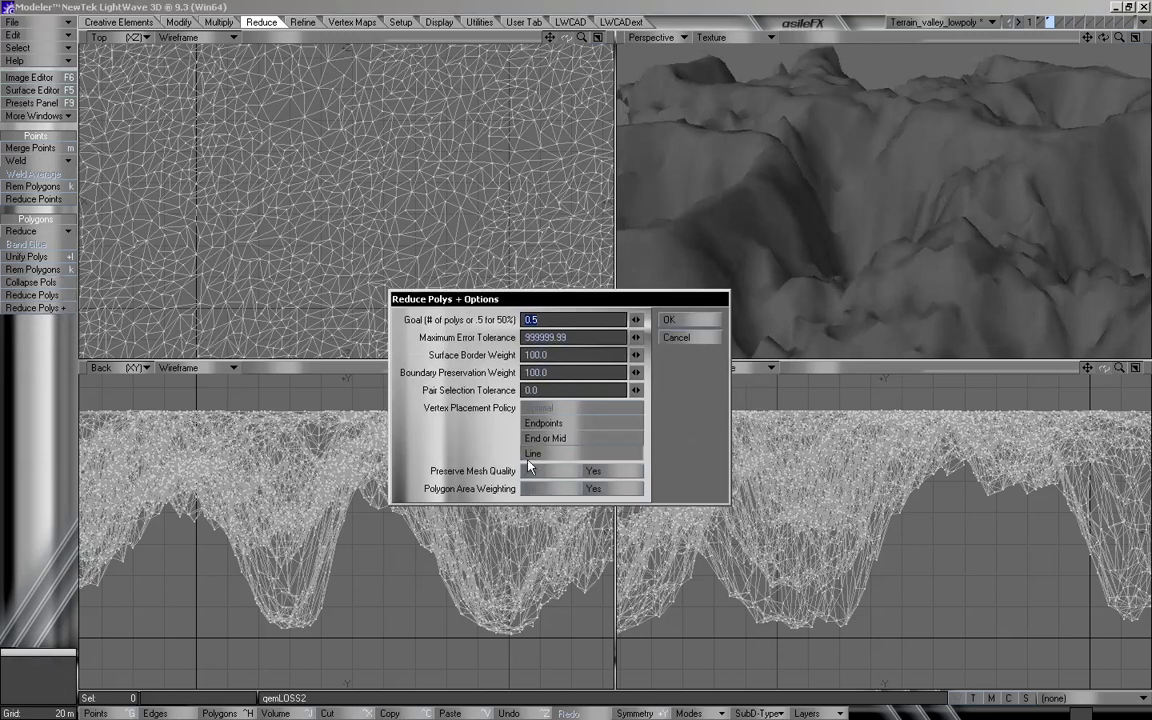
pyautogui.click(544, 322)
pyautogui.press('BackSpace')
pyautogui.write('45')
pyautogui.click(673, 321)
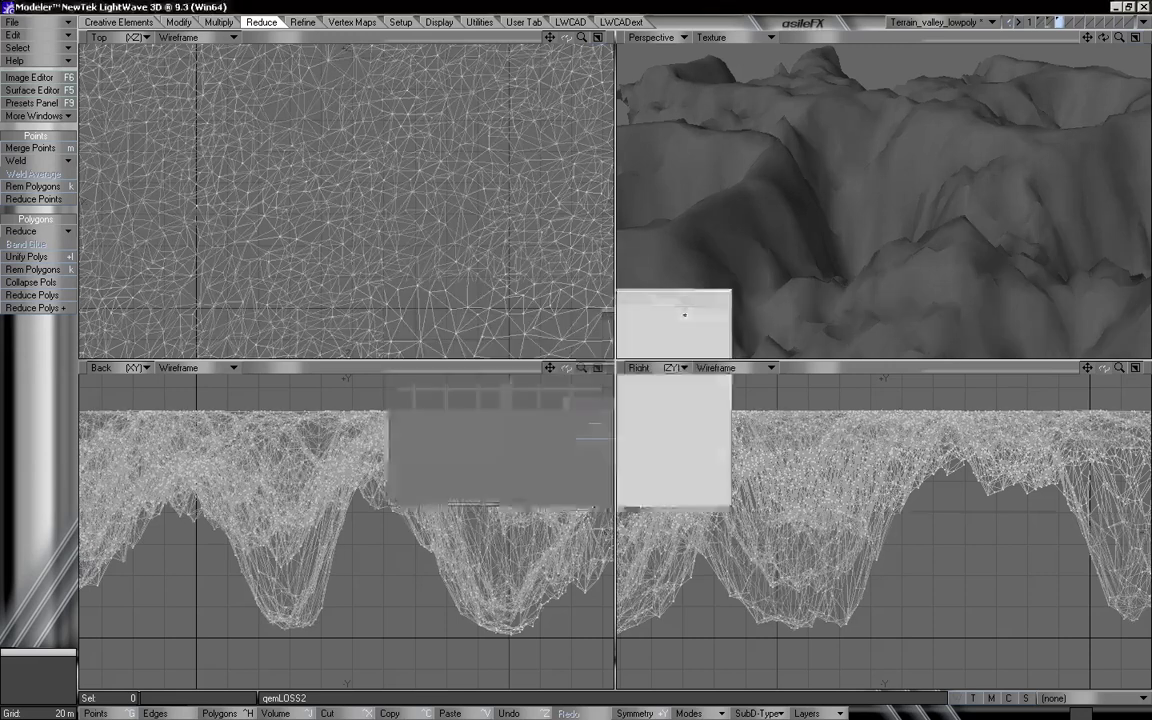
# Check the polygon statistics of the newly reduced terrain and compare its shape with the denser versions in the other layers.
pyautogui.moveTo(859, 165); pyautogui.dragTo(876, 167)
pyautogui.moveTo(1119, 37); pyautogui.dragTo(1119, 37)
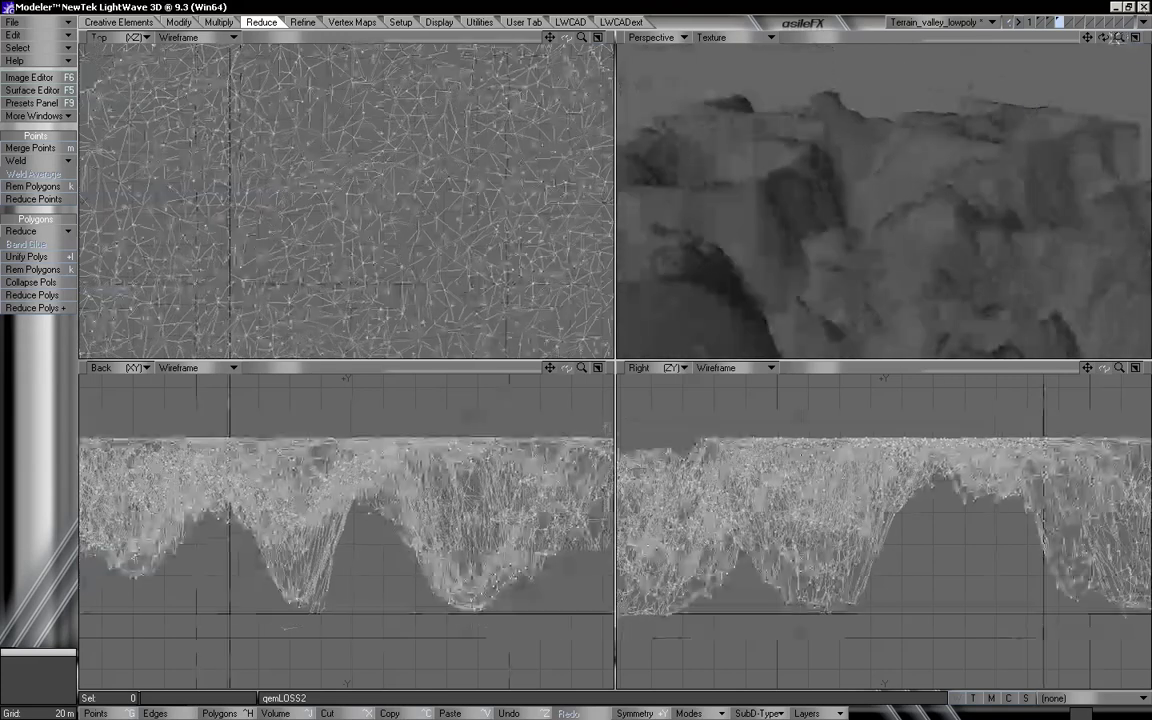
pyautogui.press('w')
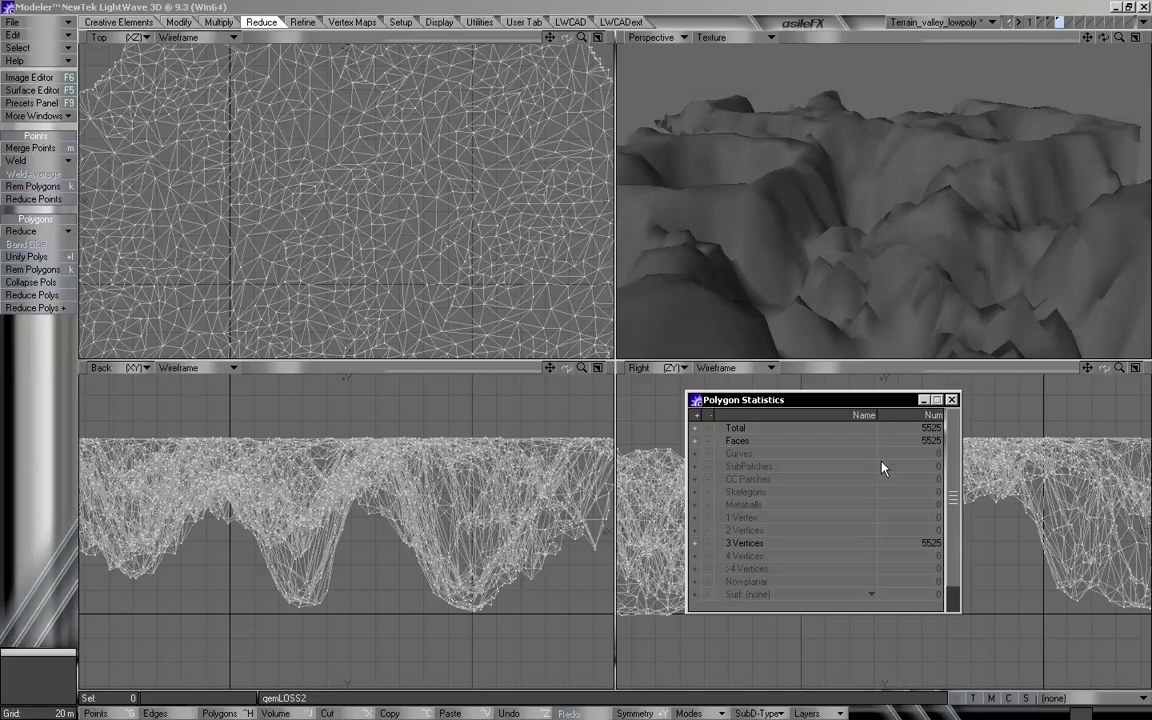
pyautogui.click(951, 399)
pyautogui.keyDown('alt'); pyautogui.moveTo(836, 236); pyautogui.dragTo(866, 216); pyautogui.keyUp('alt')
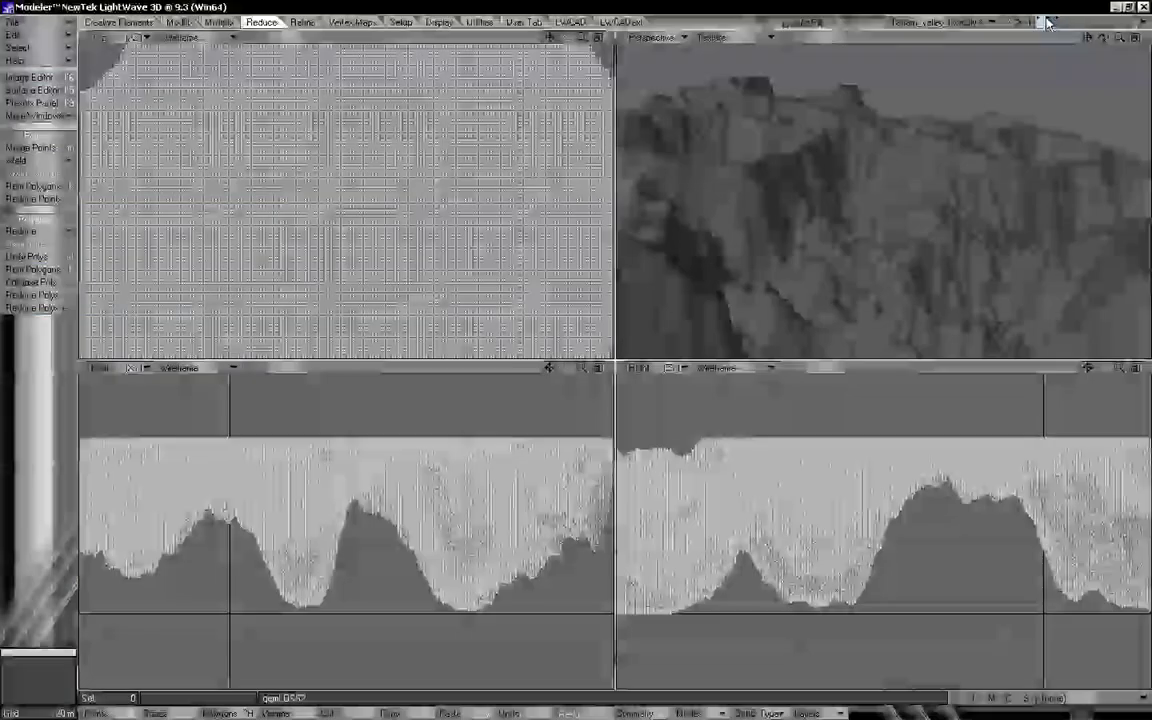
pyautogui.click(1053, 22)
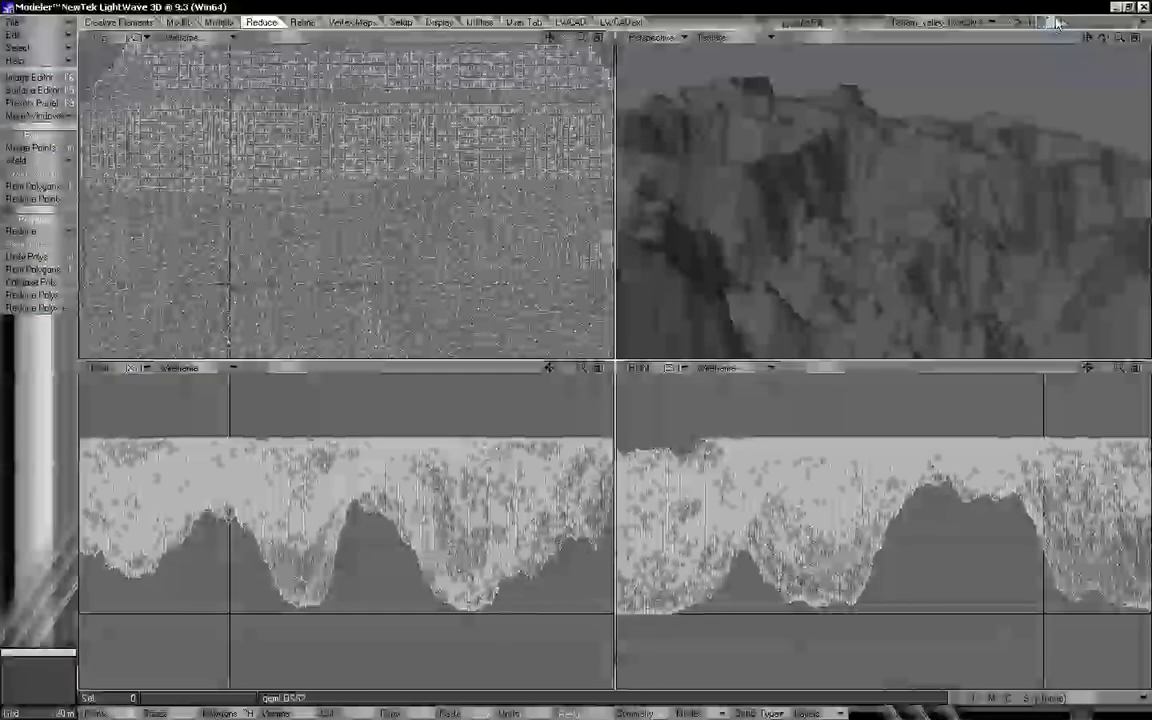
# Clear the denser meshes from layers 1 and 2 and move the most reduced terrain from layer 3 to layer 1.
pyautogui.click(1042, 21)
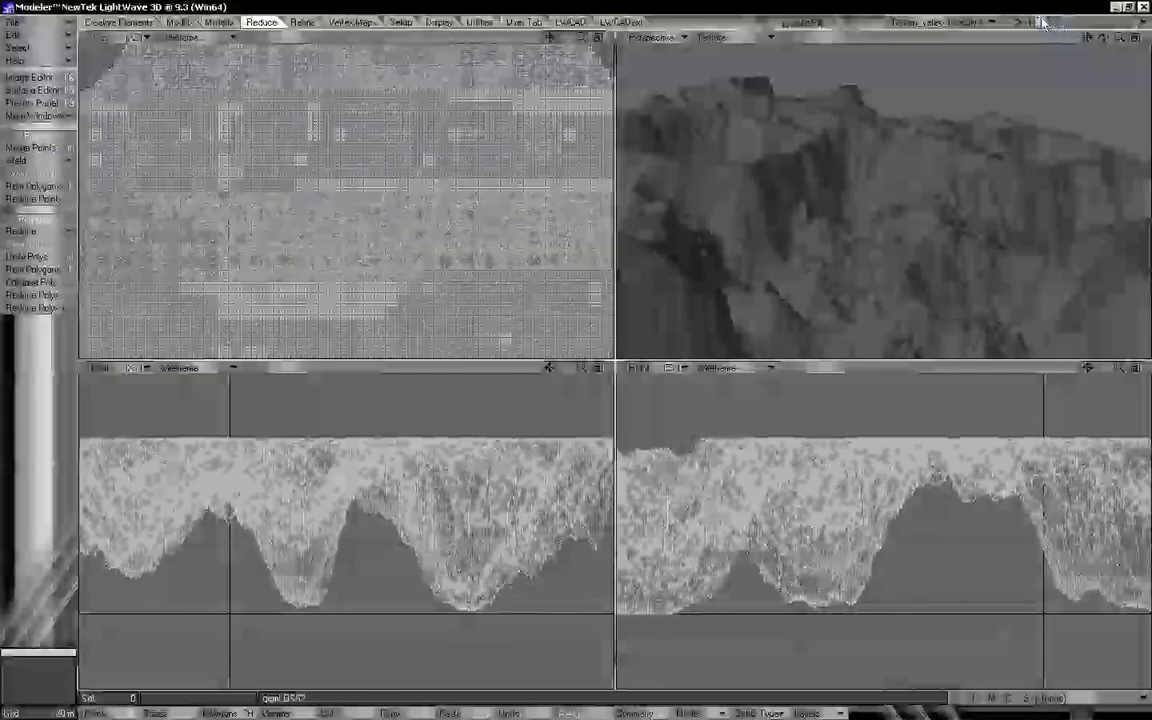
pyautogui.click(1051, 21)
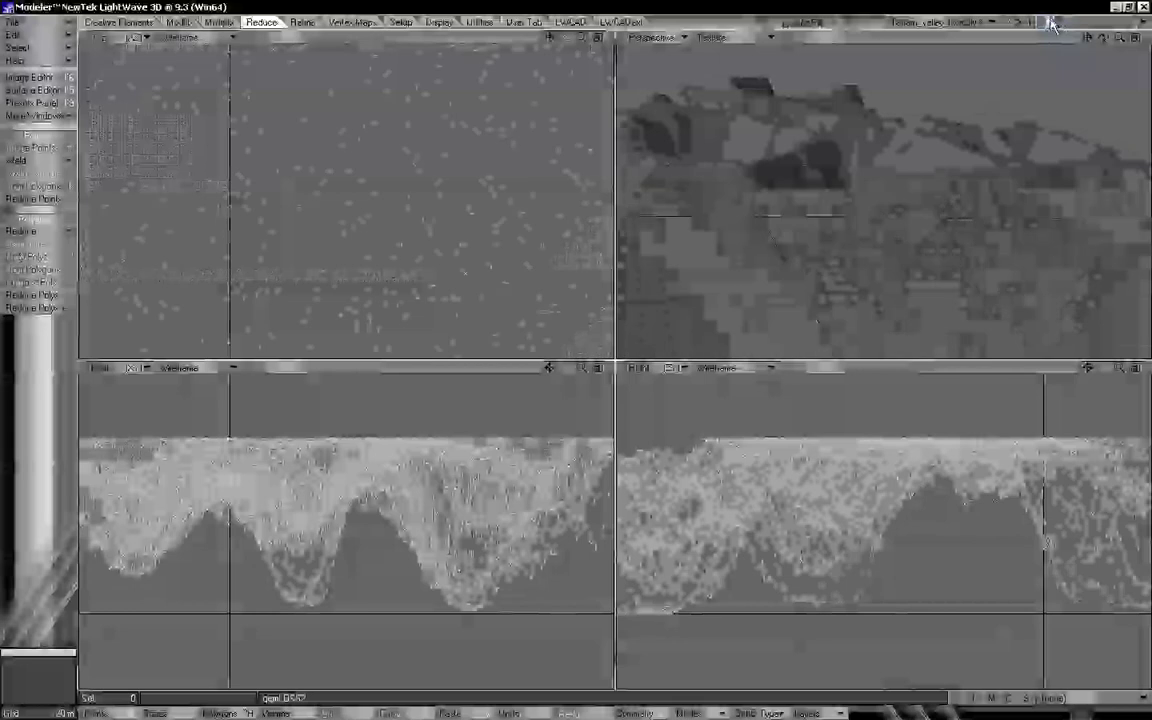
pyautogui.click(1059, 24)
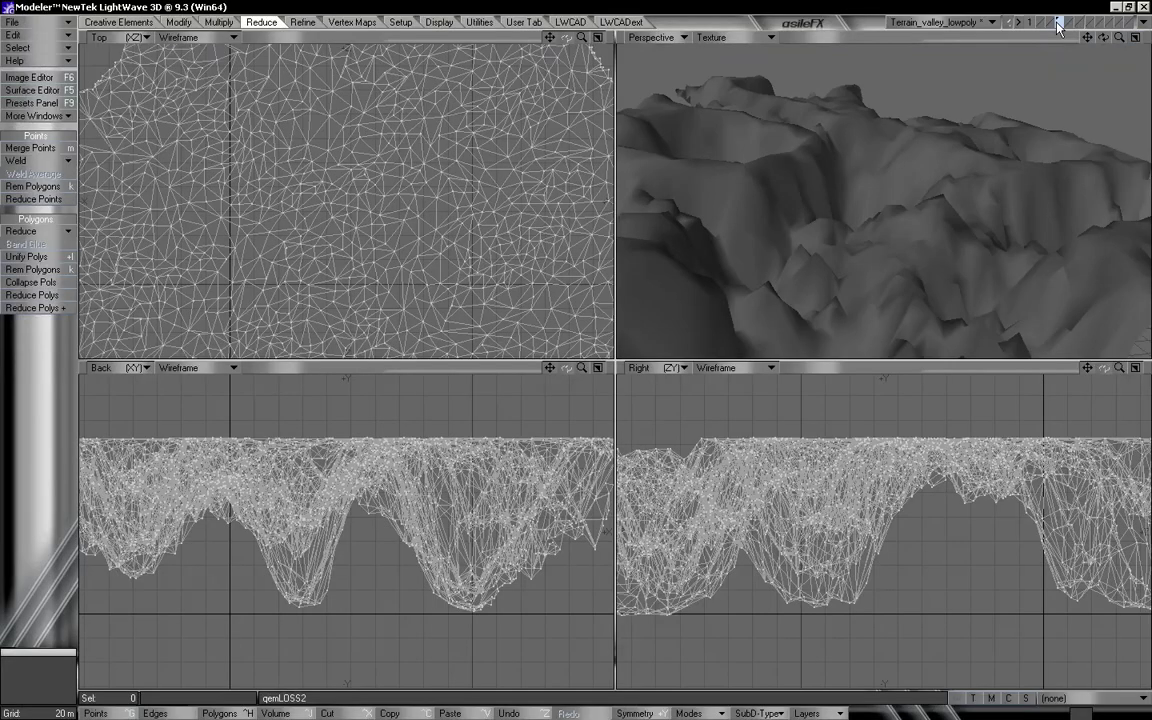
pyautogui.click(1042, 21)
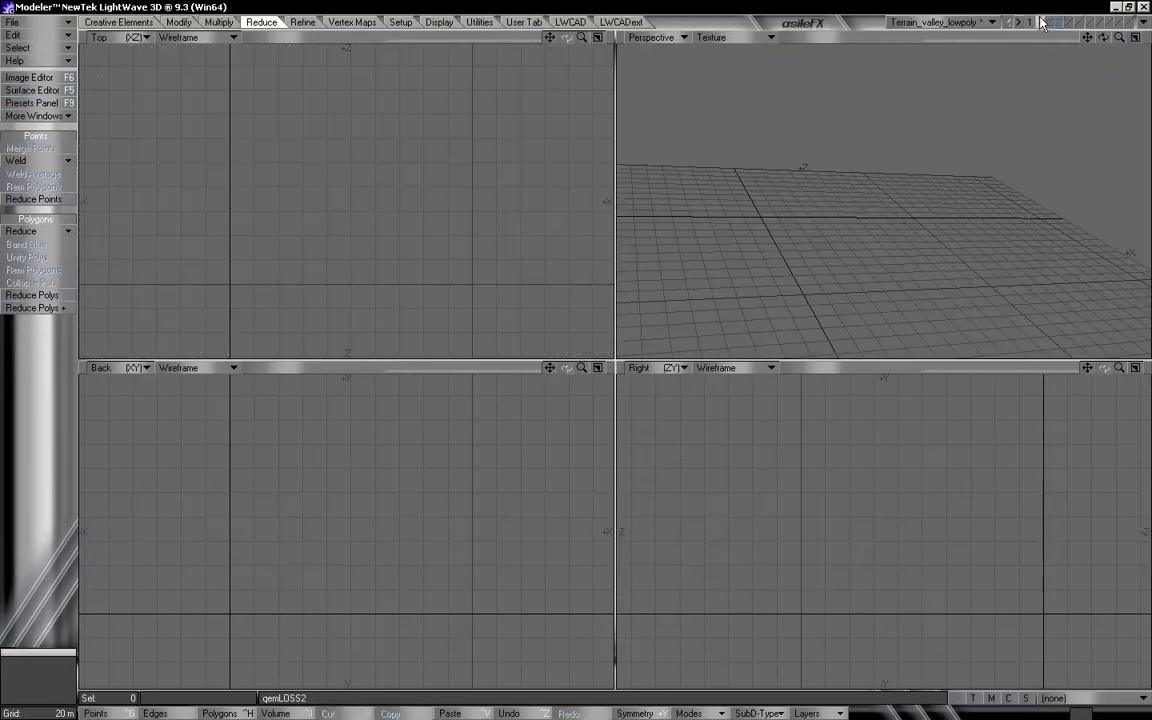
pyautogui.click(1041, 22)
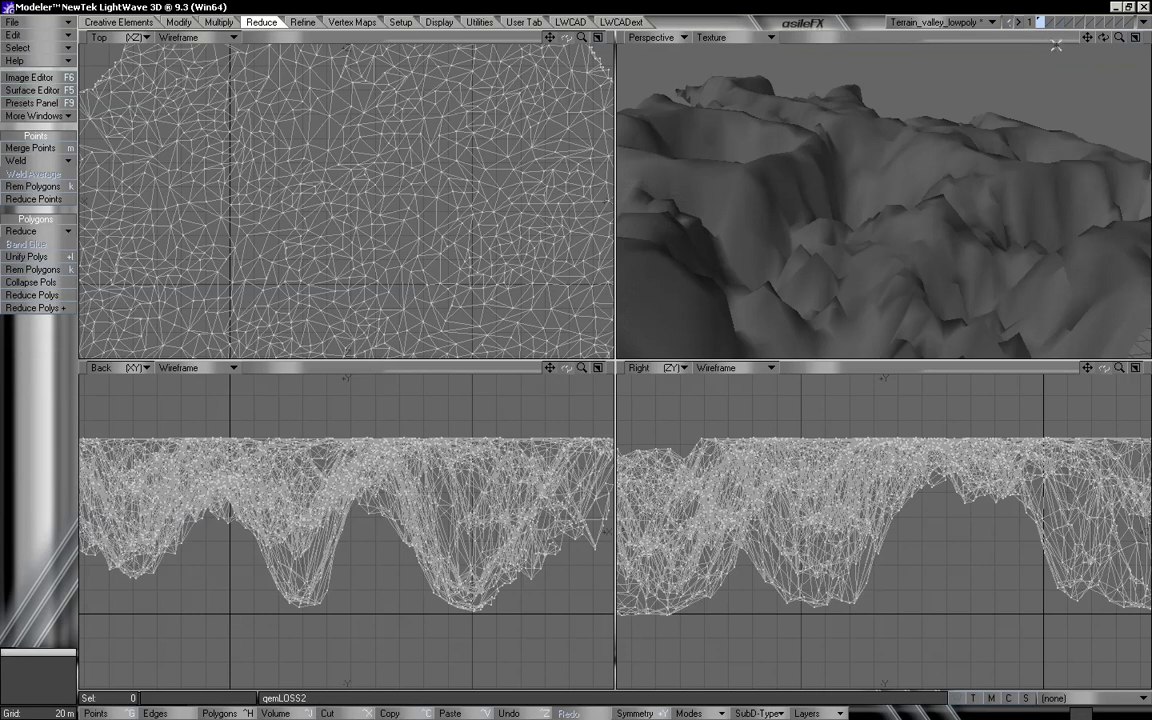
# Examine the low-poly terrain in layer 1 closely from several angles and distances.
pyautogui.keyDown('alt'); pyautogui.moveTo(948, 141); pyautogui.dragTo(898, 177); pyautogui.keyUp('alt')
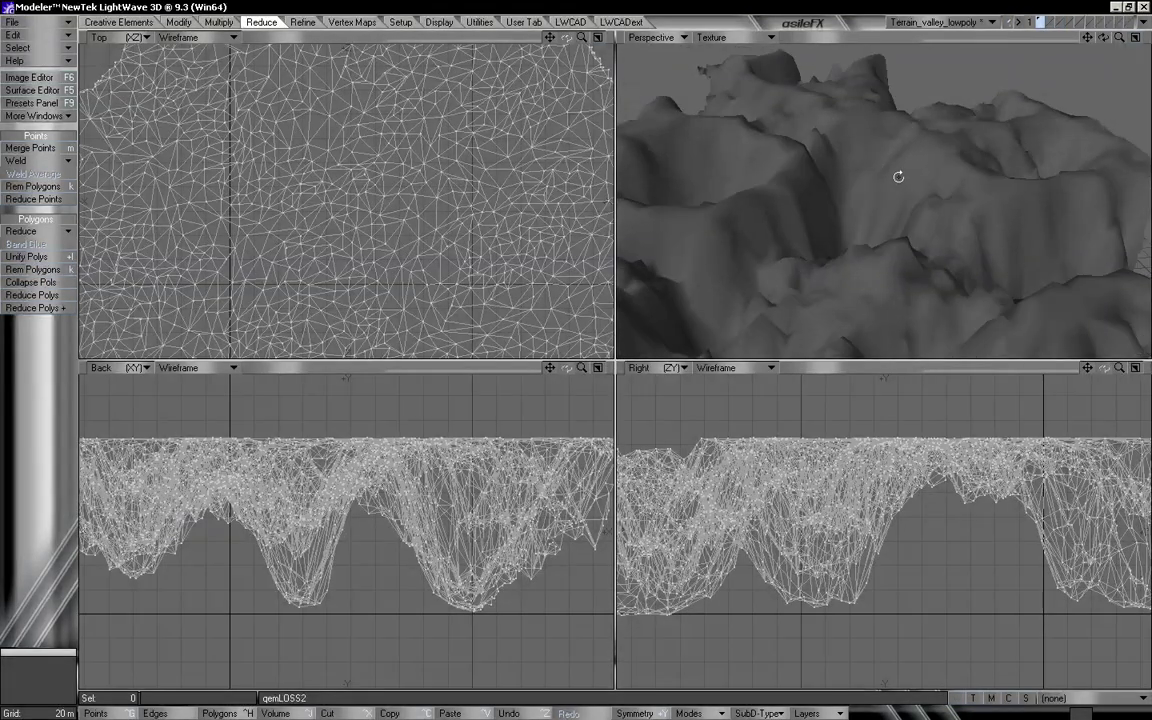
pyautogui.moveTo(1117, 35); pyautogui.dragTo(1140, 35)
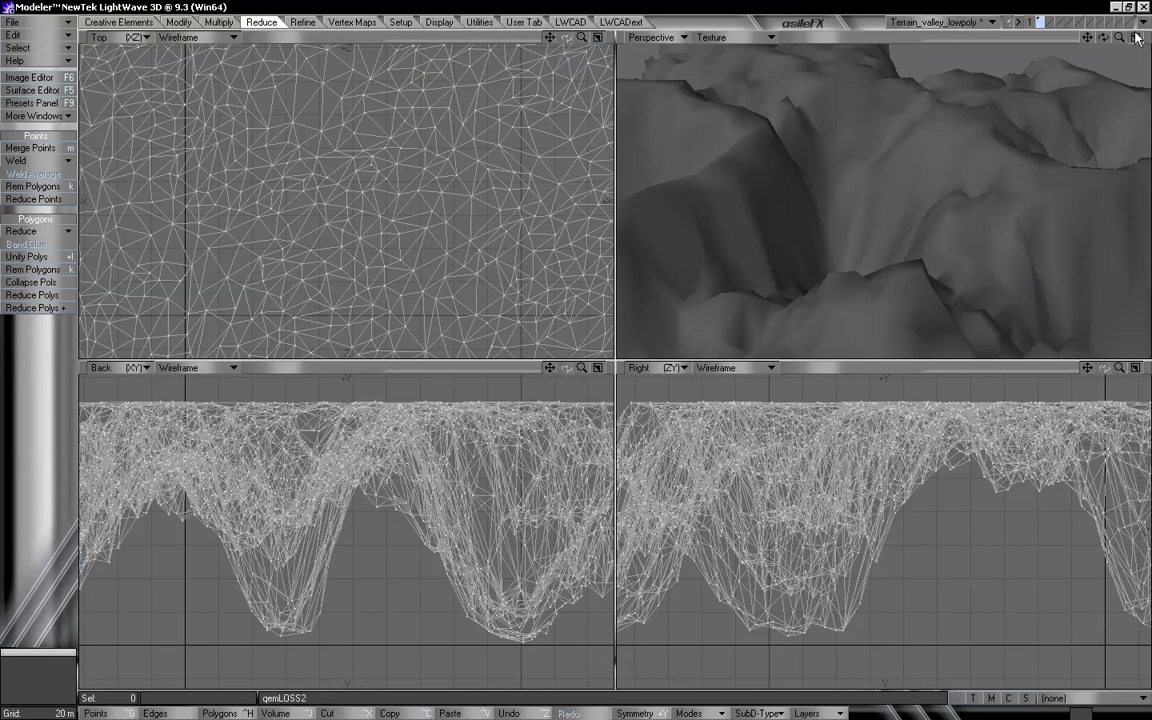
pyautogui.moveTo(1119, 36); pyautogui.dragTo(1104, 36)
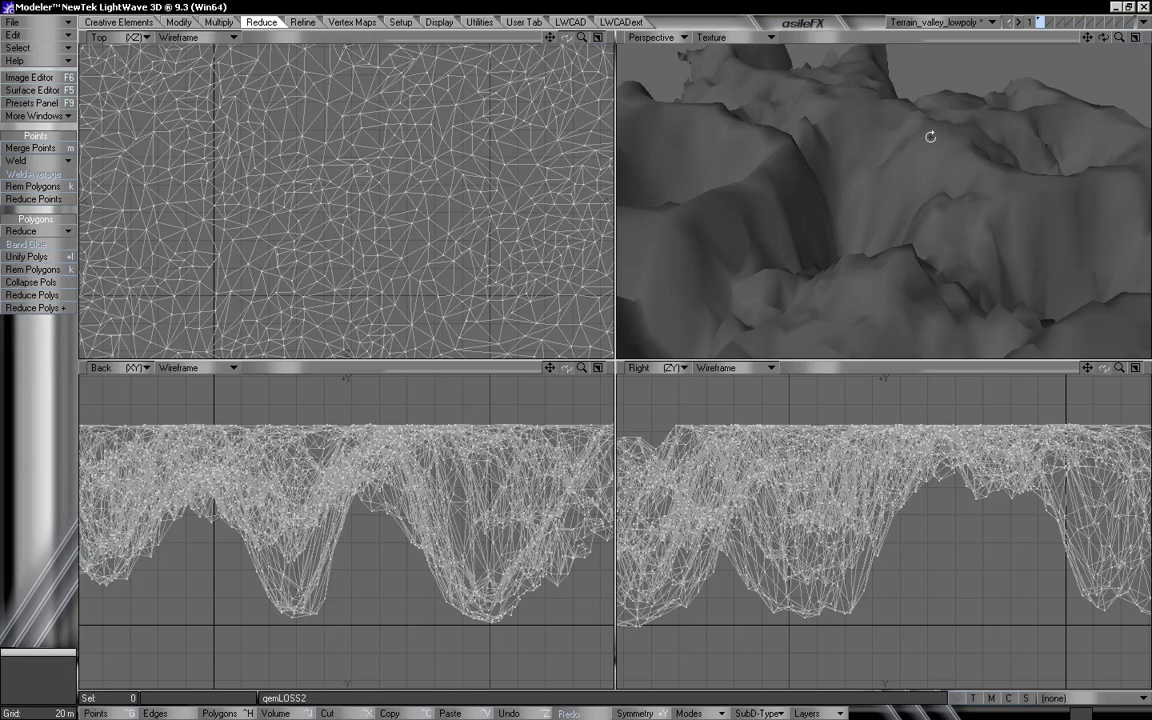
pyautogui.keyDown('alt'); pyautogui.moveTo(931, 137); pyautogui.dragTo(927, 171); pyautogui.keyUp('alt')
pyautogui.keyDown('alt'); pyautogui.moveTo(869, 216); pyautogui.dragTo(869, 202); pyautogui.keyUp('alt')
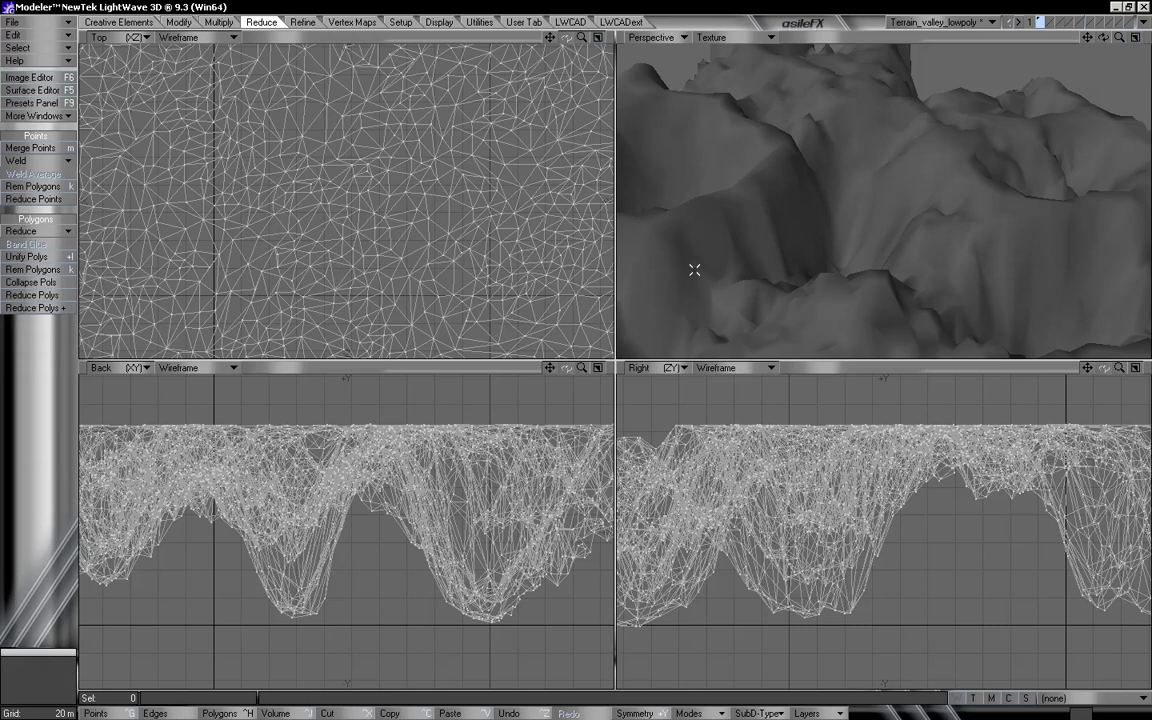
pyautogui.keyDown('alt'); pyautogui.moveTo(864, 141); pyautogui.dragTo(872, 249); pyautogui.keyUp('alt')
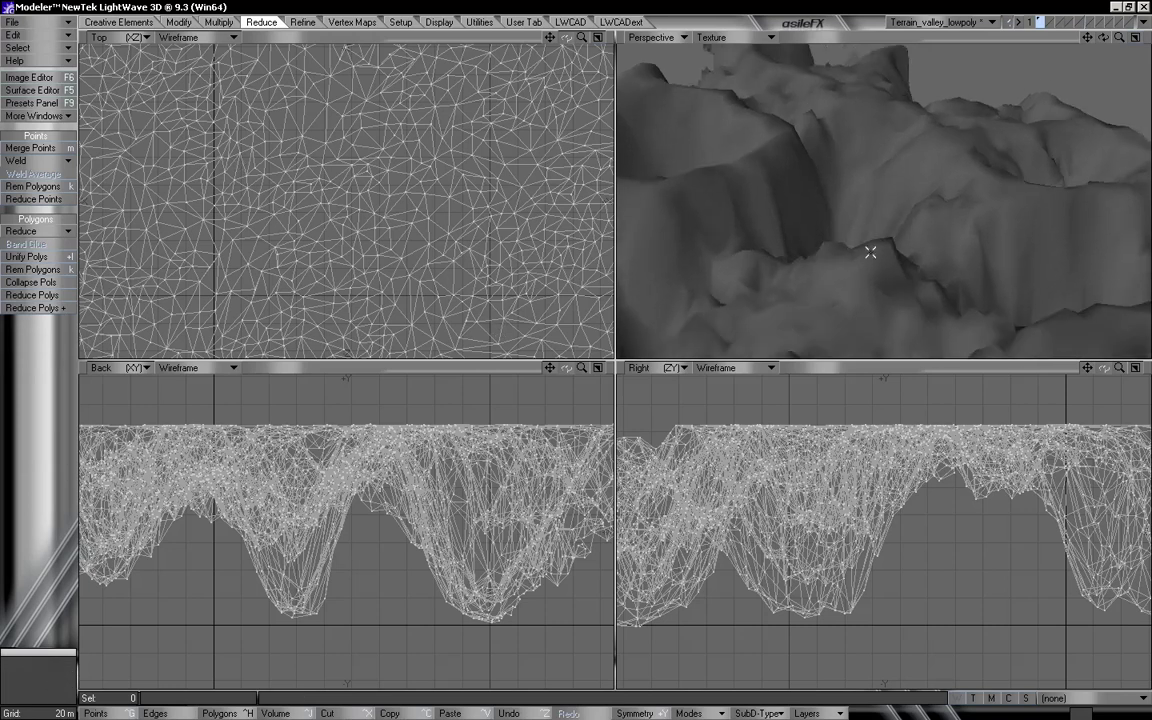
# Save the Terrain_valley_lowpoly object and switch to Layout.
pyautogui.click(958, 21)
pyautogui.click(973, 149)
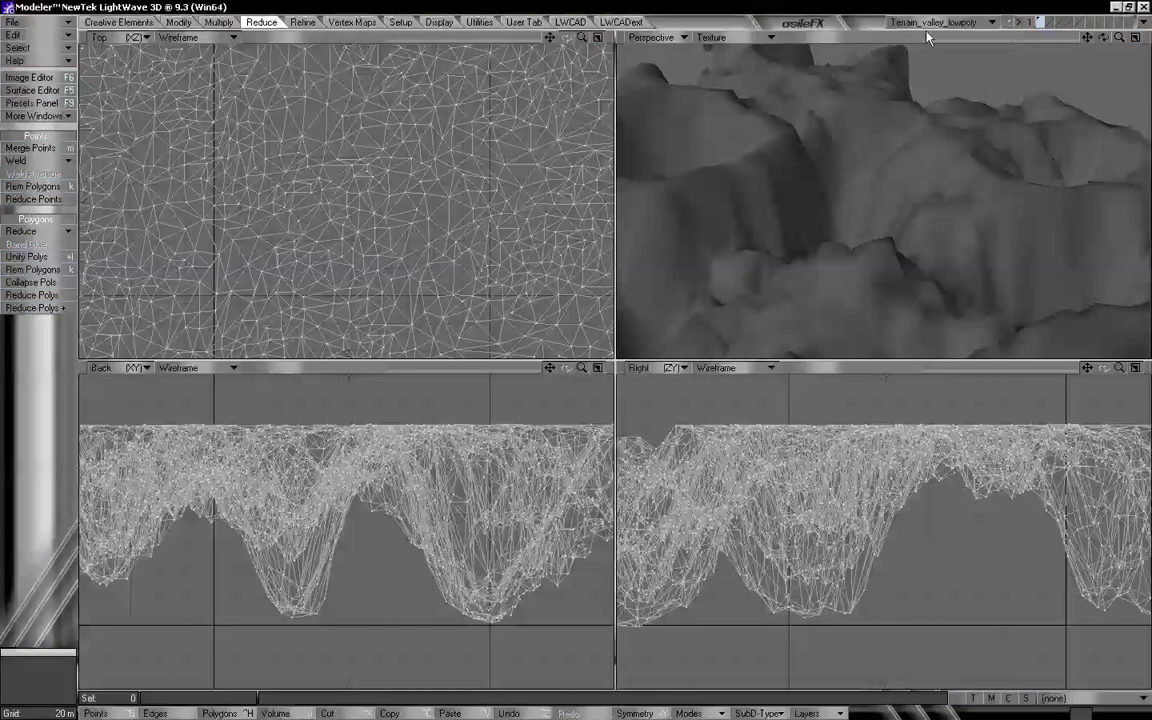
pyautogui.click(942, 21)
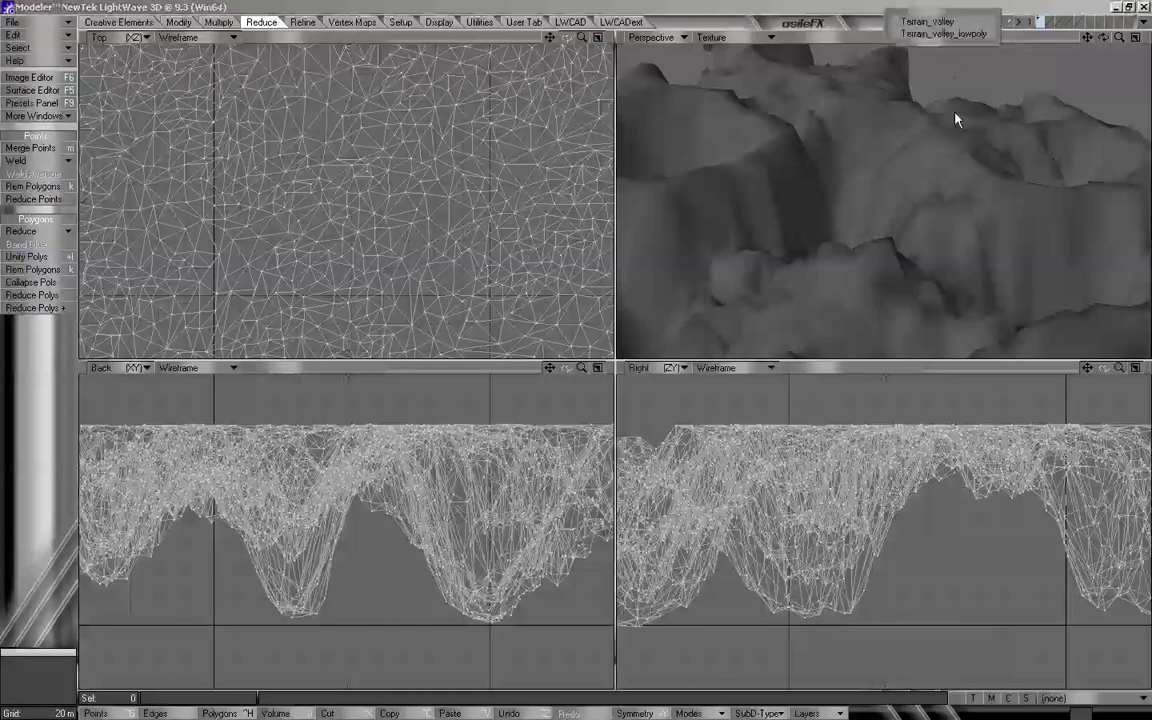
pyautogui.hotkey('alt', 'Tab')
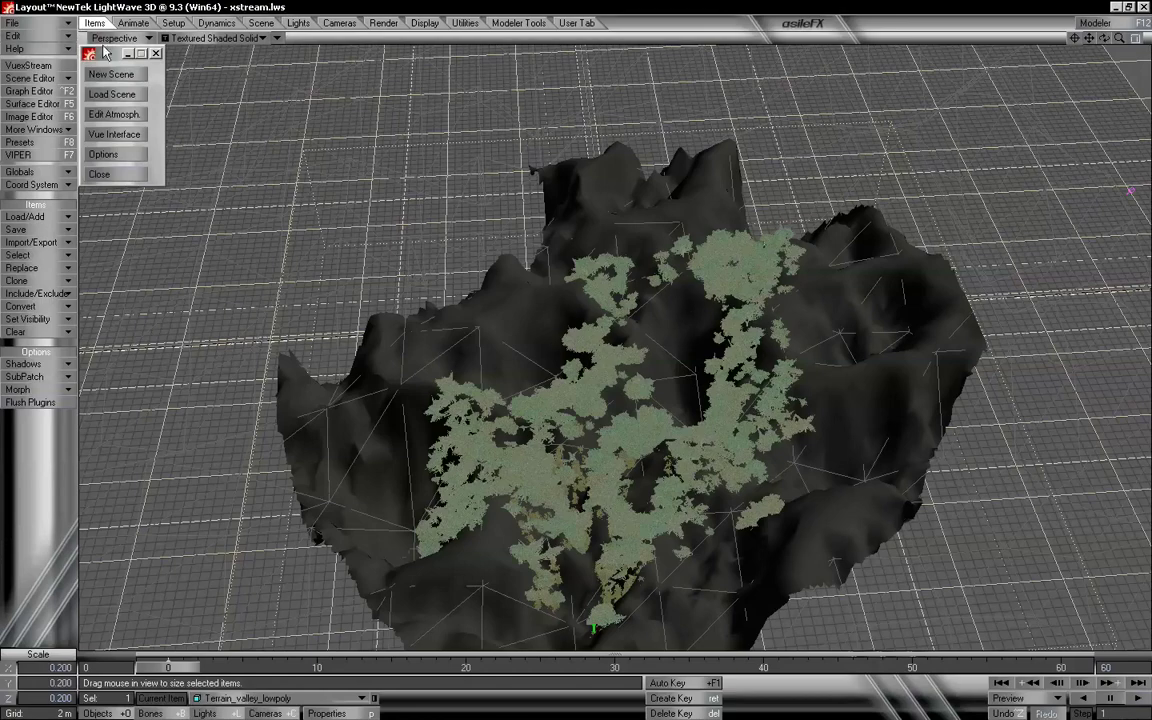
# View the low-poly terrain and its vegetation through the camera and from the Perspective view.
pyautogui.click(115, 37)
pyautogui.click(116, 67)
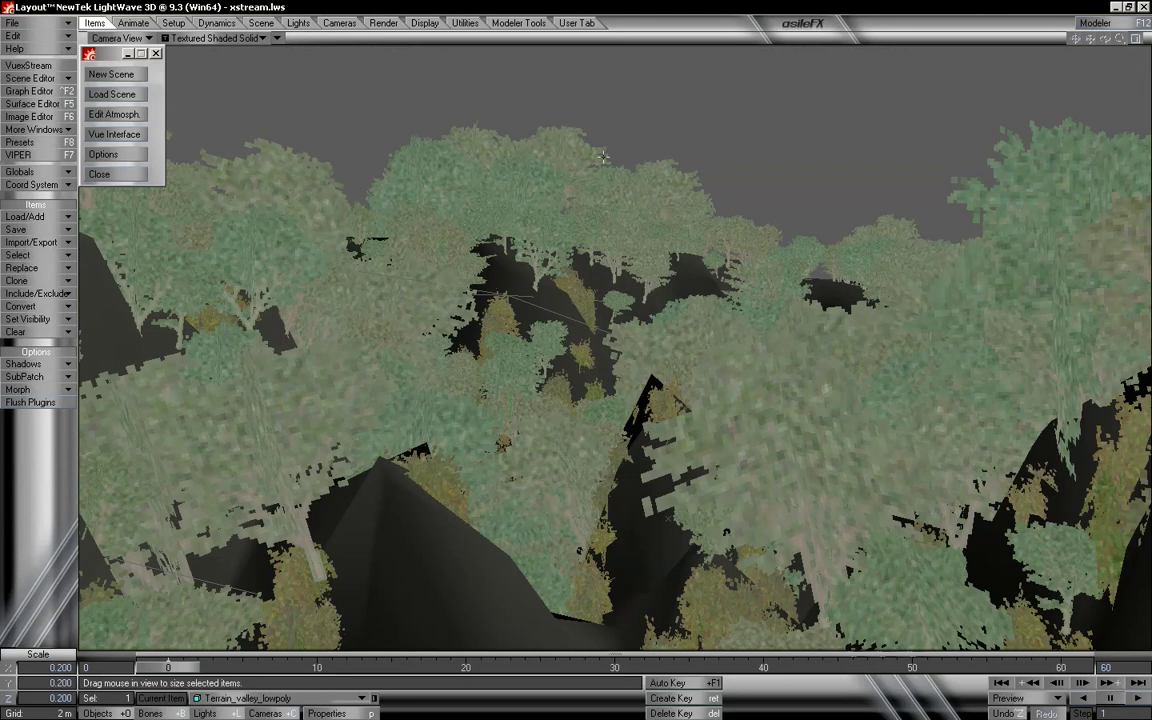
pyautogui.click(115, 37)
pyautogui.click(116, 116)
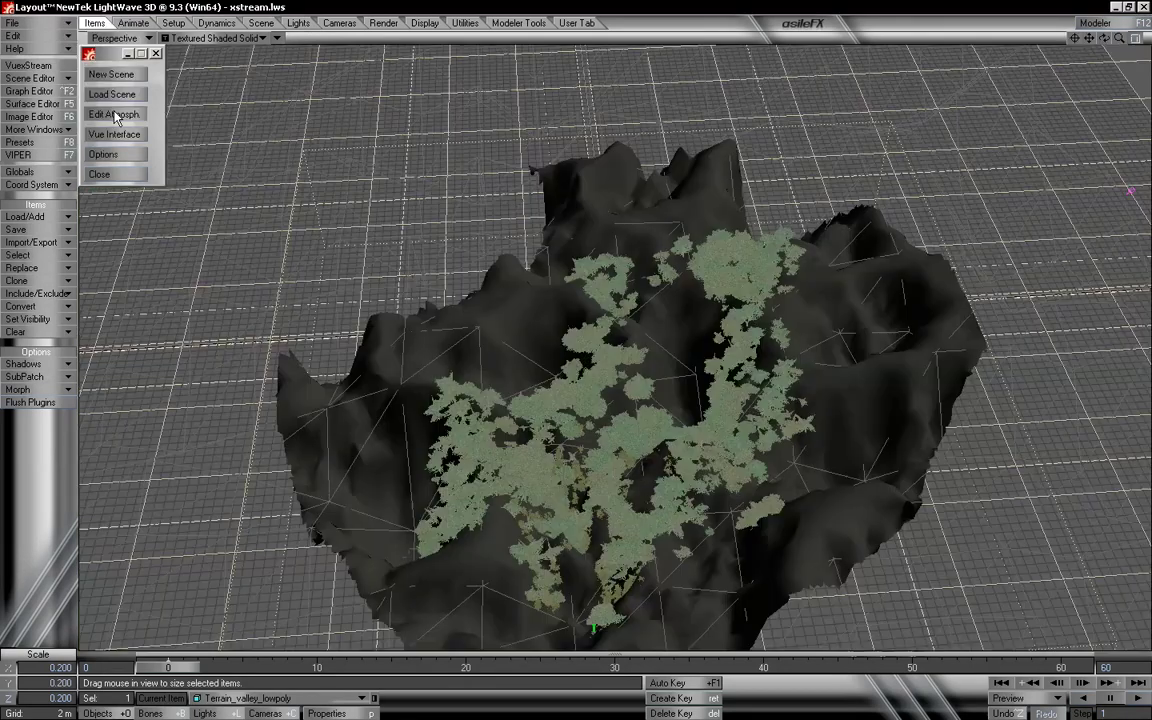
pyautogui.moveTo(1104, 39)
pyautogui.mouseDown()
pyautogui.moveTo(1108, 50)
pyautogui.moveTo(1105, 38)
pyautogui.mouseUp()
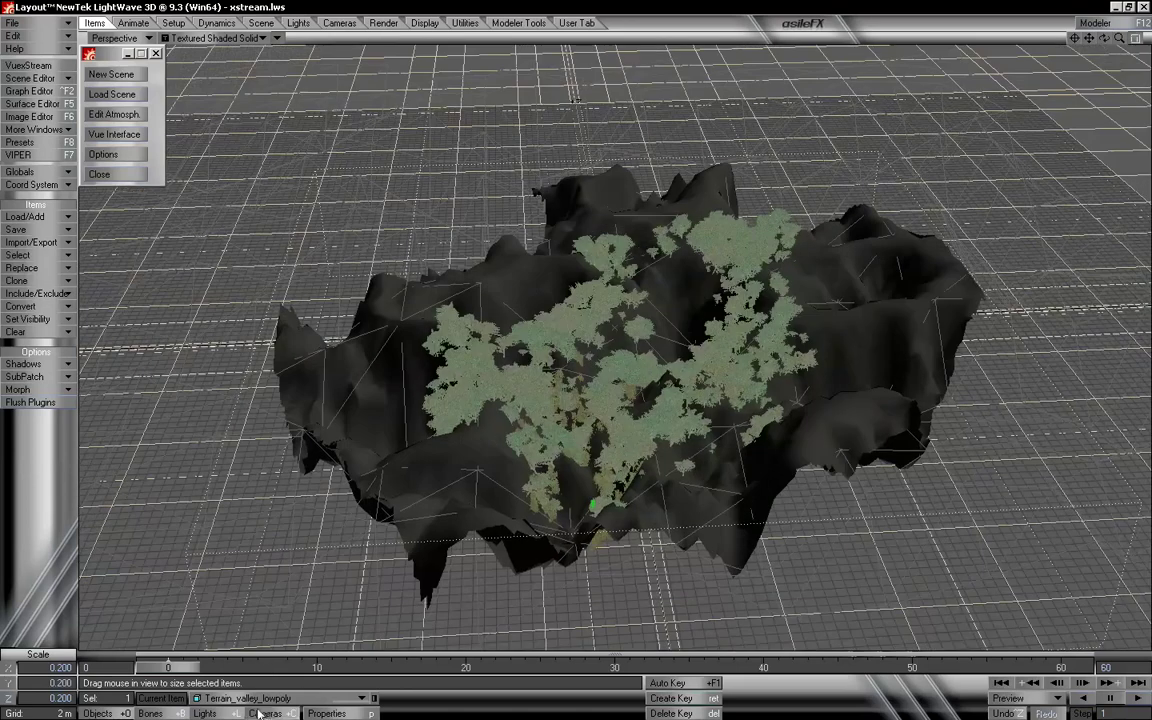
# Set the Object Dissolve of the dense Terrain_valley object to 0%.
pyautogui.click(328, 713)
pyautogui.click(241, 212)
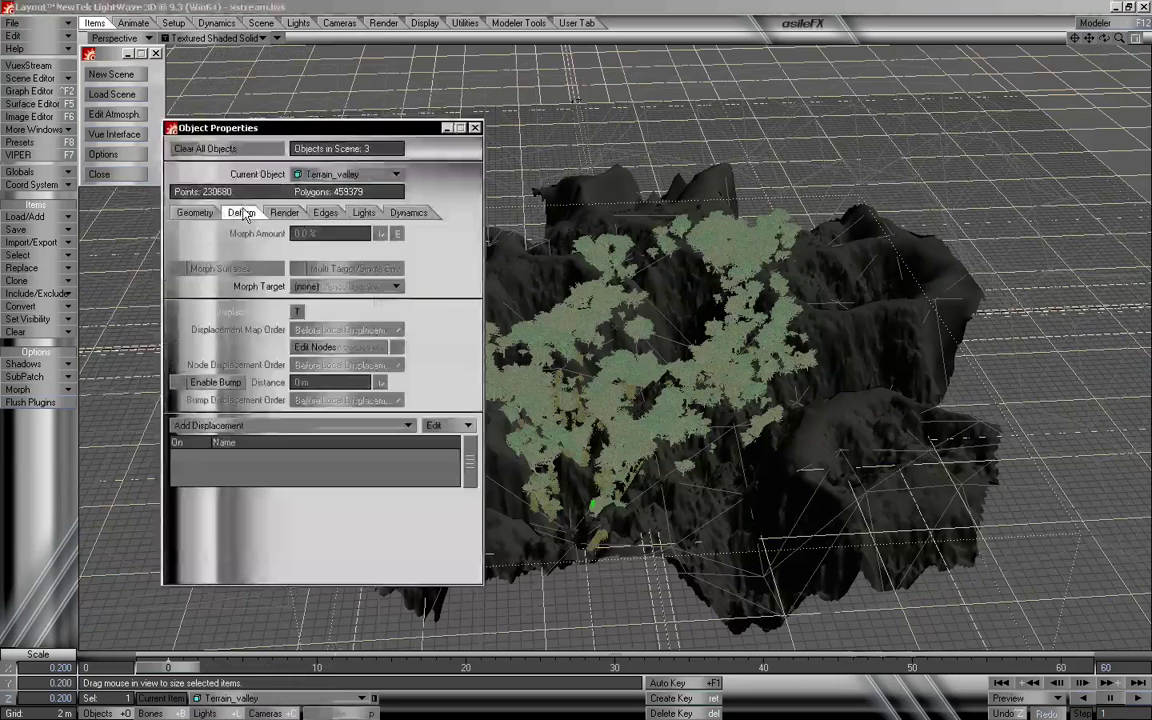
pyautogui.click(284, 212)
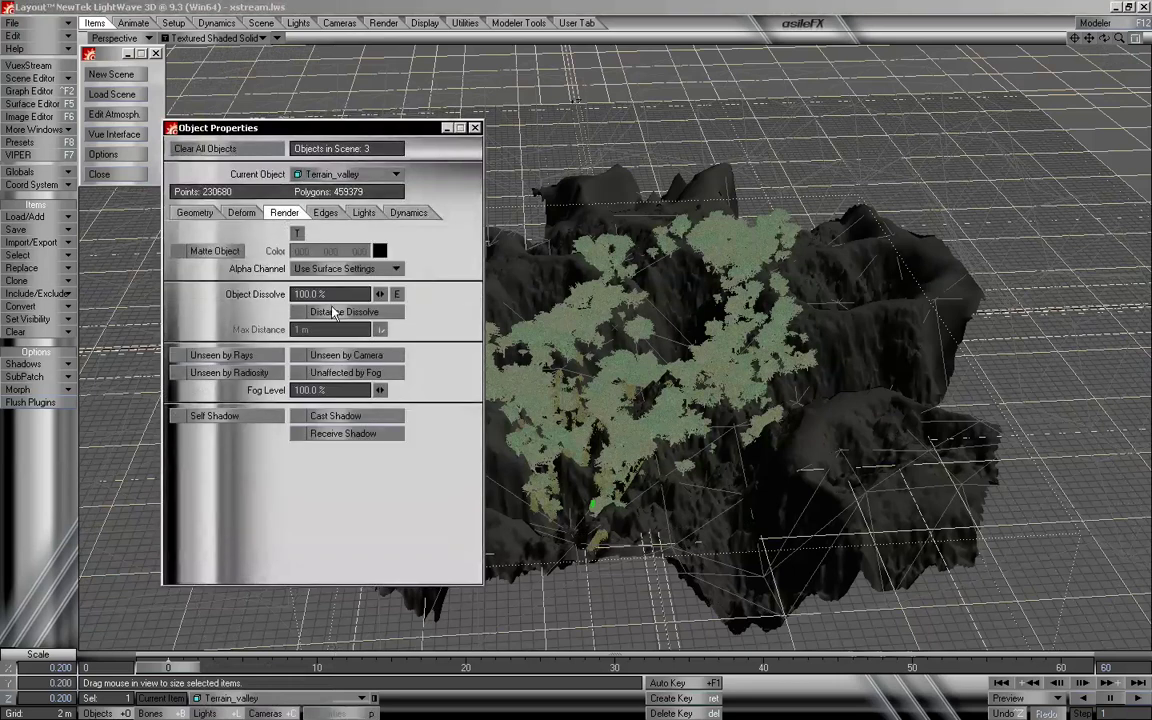
pyautogui.click(300, 293)
pyautogui.write('0')
pyautogui.press('Tab')
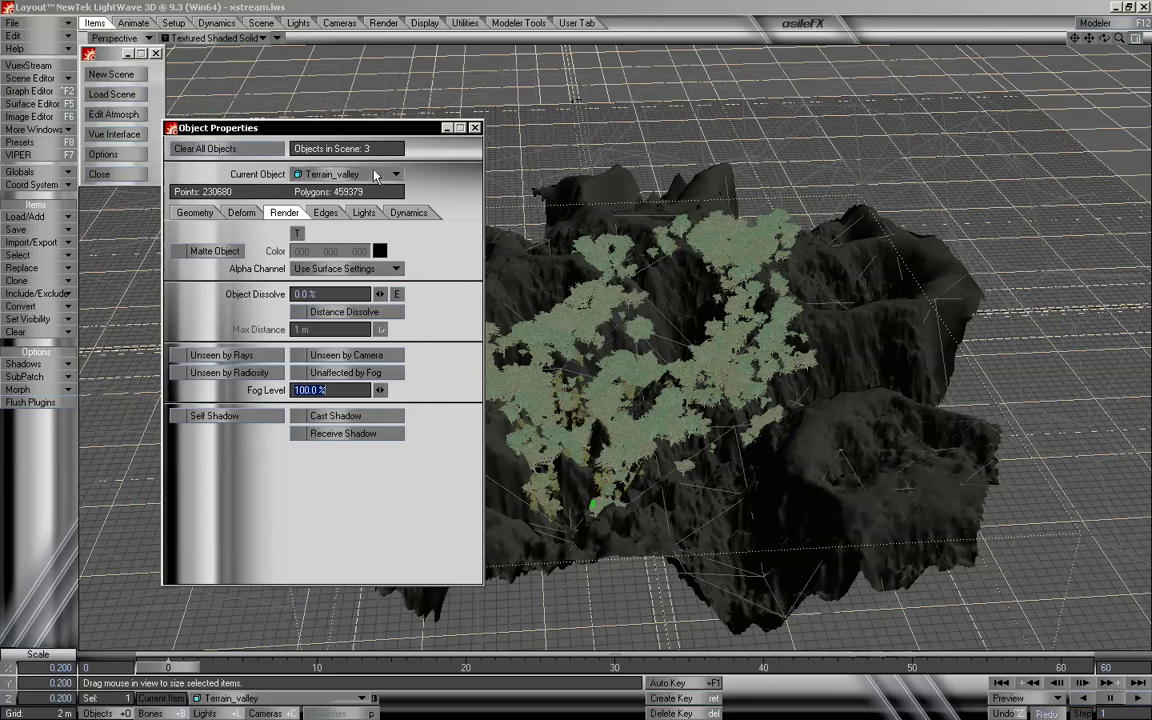
pyautogui.click(474, 128)
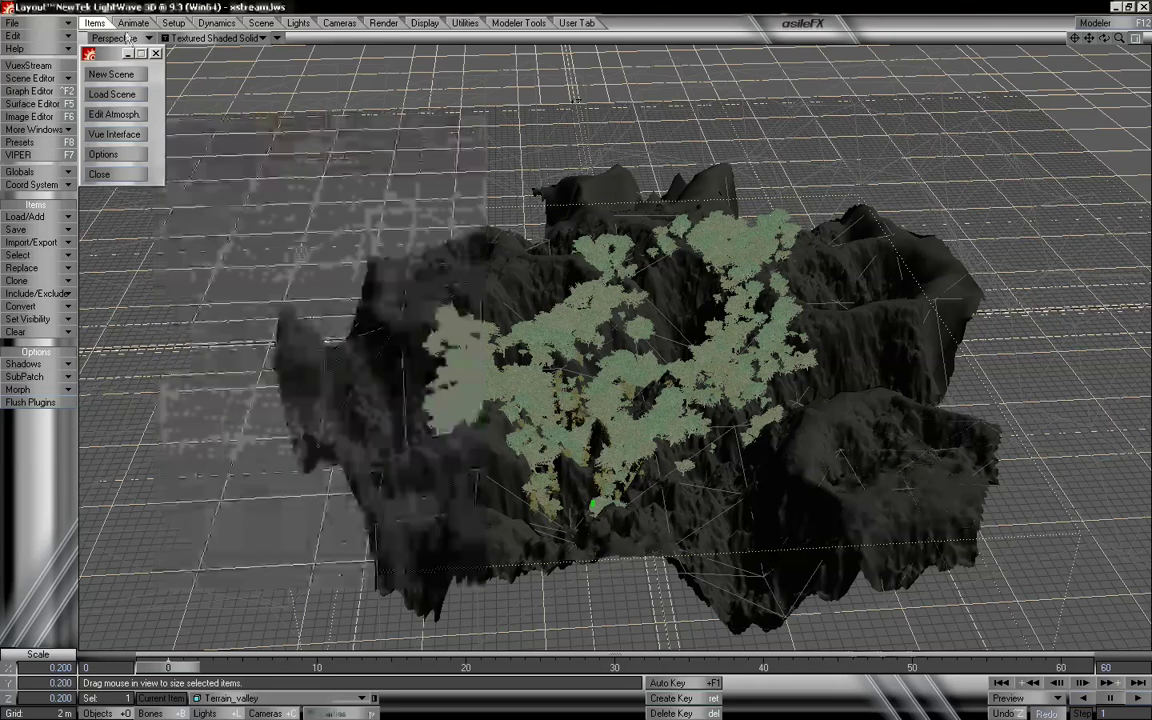
# Show the scene through the camera and set the Object Dissolve of Terrain_valley_lowpoly to 100%.
pyautogui.click(126, 59)
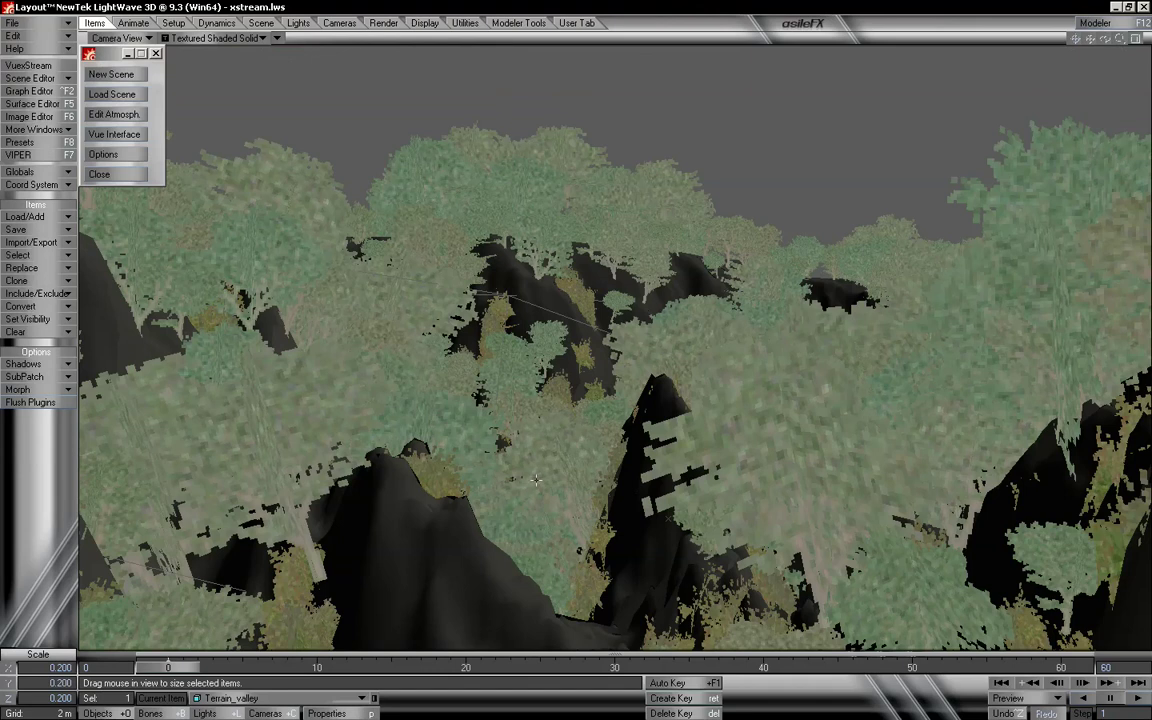
pyautogui.click(277, 699)
pyautogui.click(286, 710)
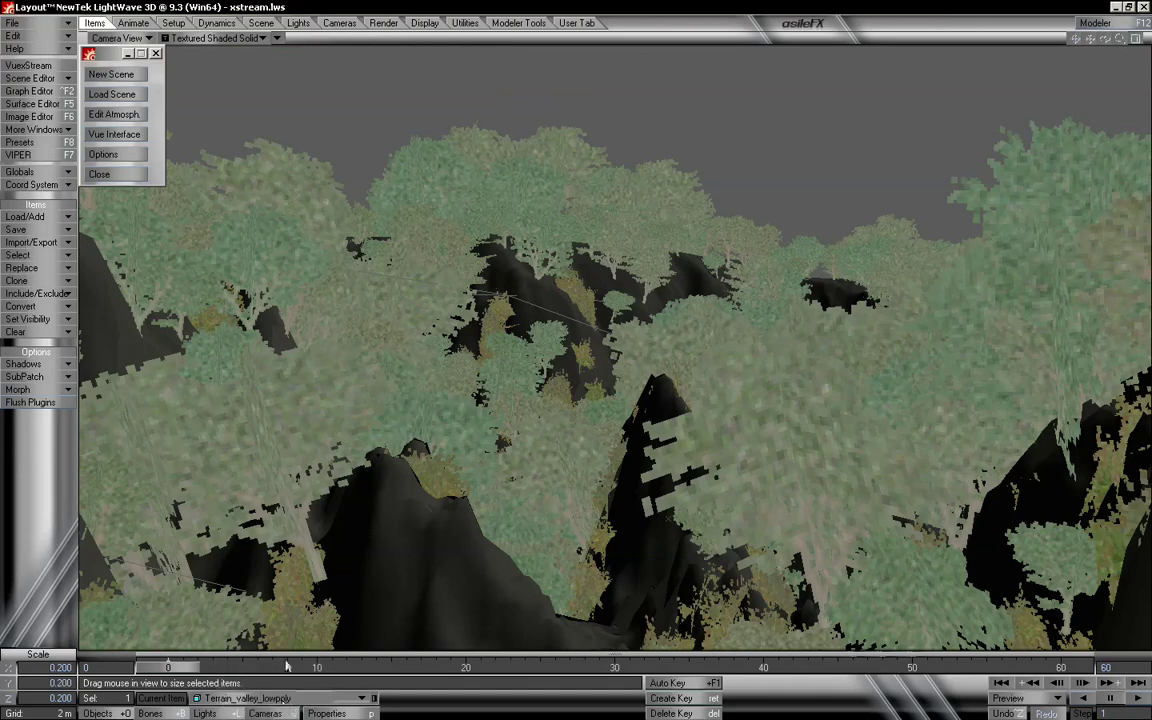
pyautogui.click(326, 713)
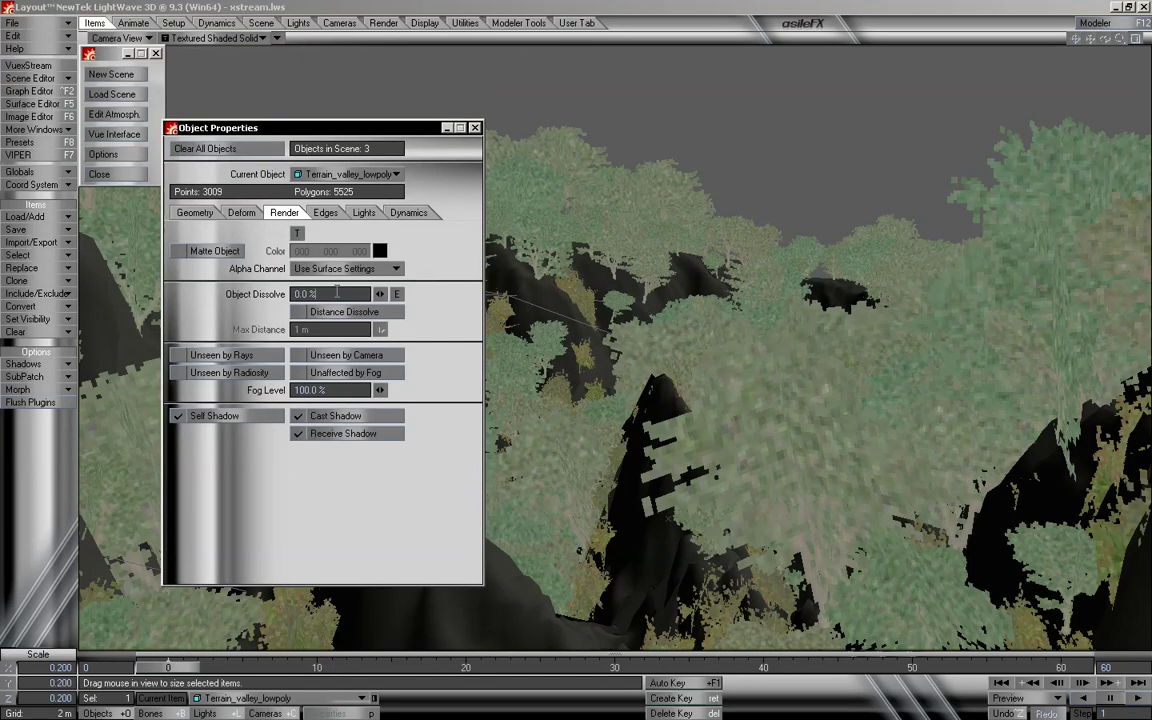
pyautogui.click(320, 293)
pyautogui.write('100')
pyautogui.press('Return')
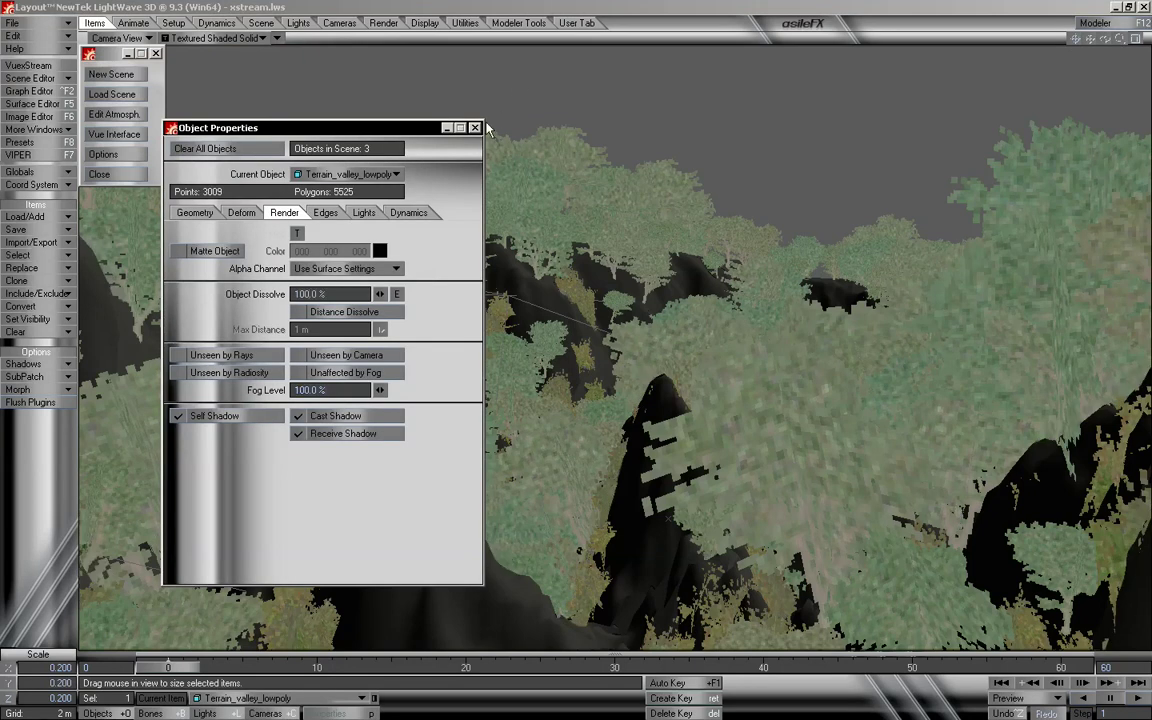
pyautogui.click(475, 128)
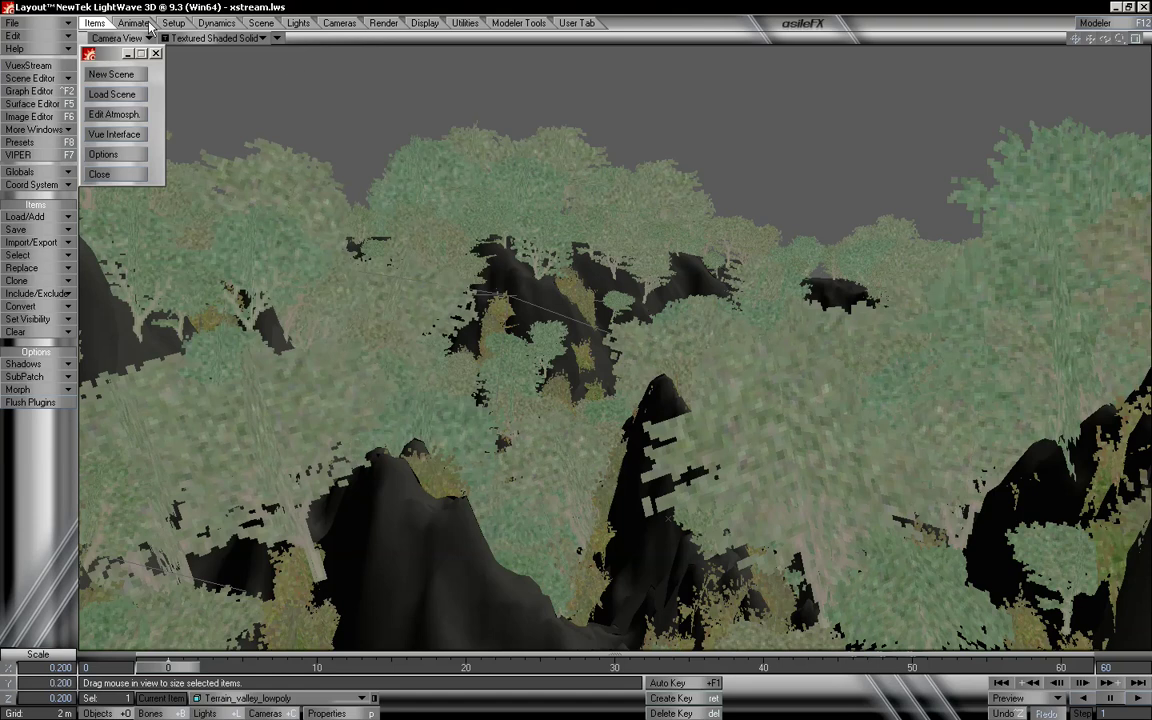
# Return to the Perspective view and inspect the dense terrain and vegetation up close and from another side.
pyautogui.click(118, 38)
pyautogui.click(130, 108)
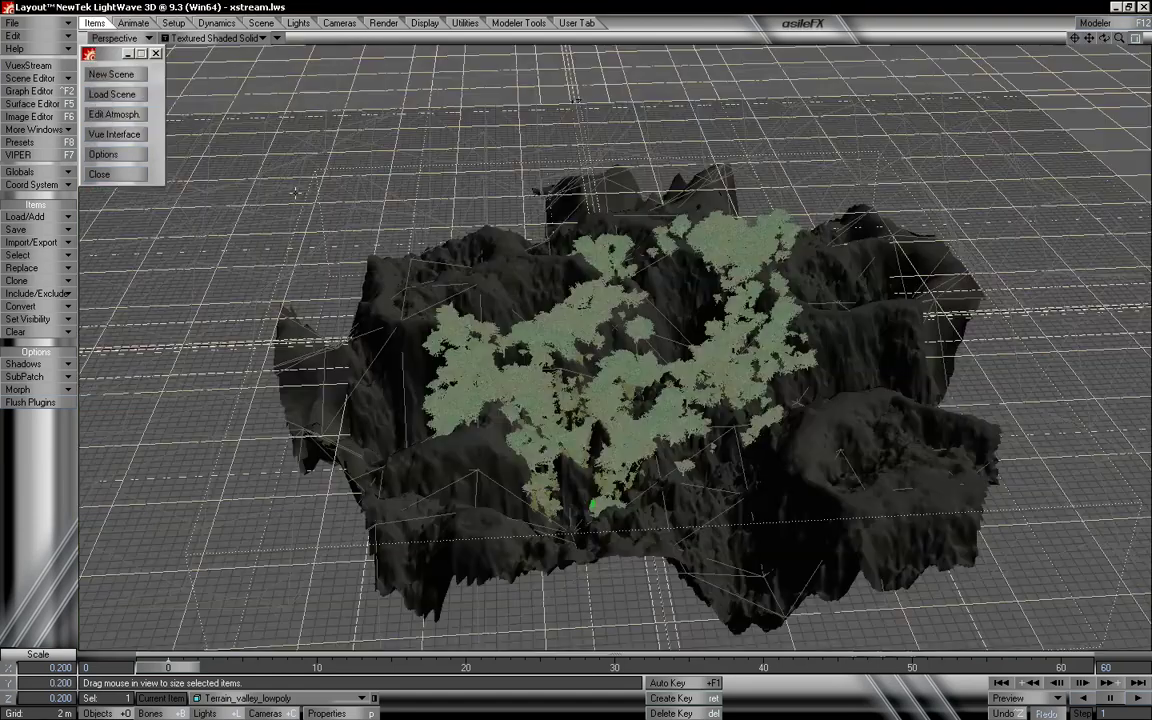
pyautogui.moveTo(1119, 38); pyautogui.dragTo(1148, 38)
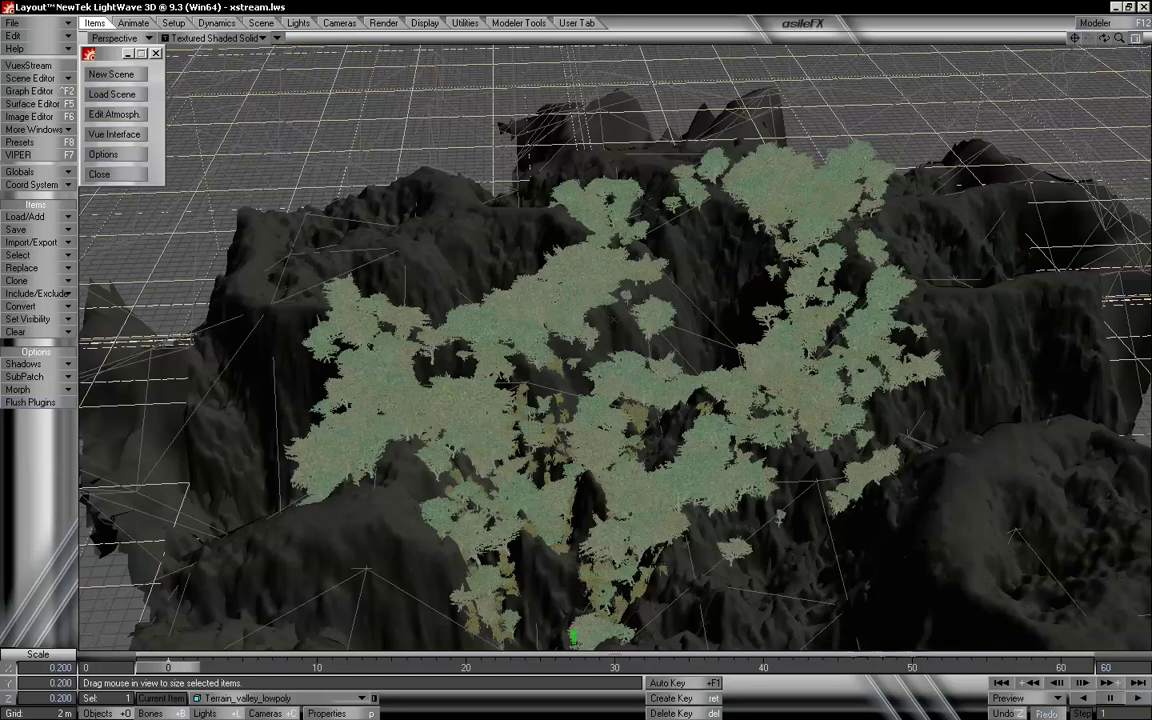
pyautogui.click(1104, 39)
pyautogui.moveTo(1104, 39); pyautogui.dragTo(1104, 58)
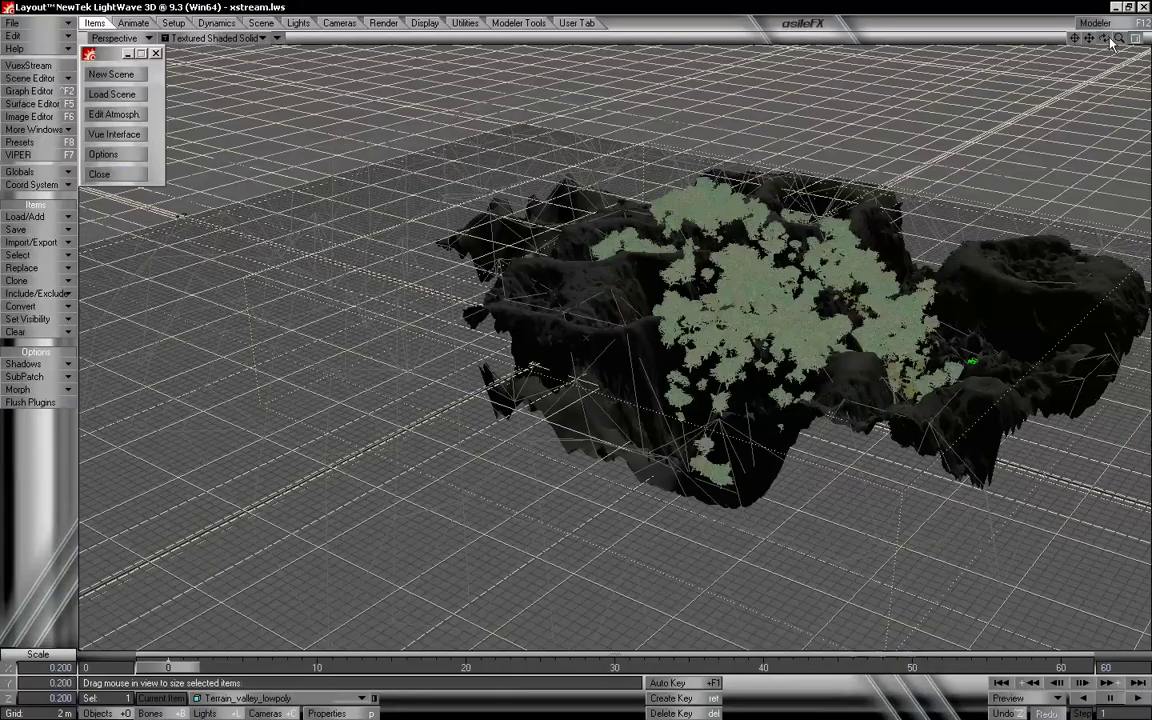
# Select the Terrain_valley_lowpoly object and inspect it together with the dense terrain from above.
pyautogui.moveTo(1119, 39)
pyautogui.mouseDown()
pyautogui.moveTo(1149, 39)
pyautogui.moveTo(1118, 40)
pyautogui.mouseUp()
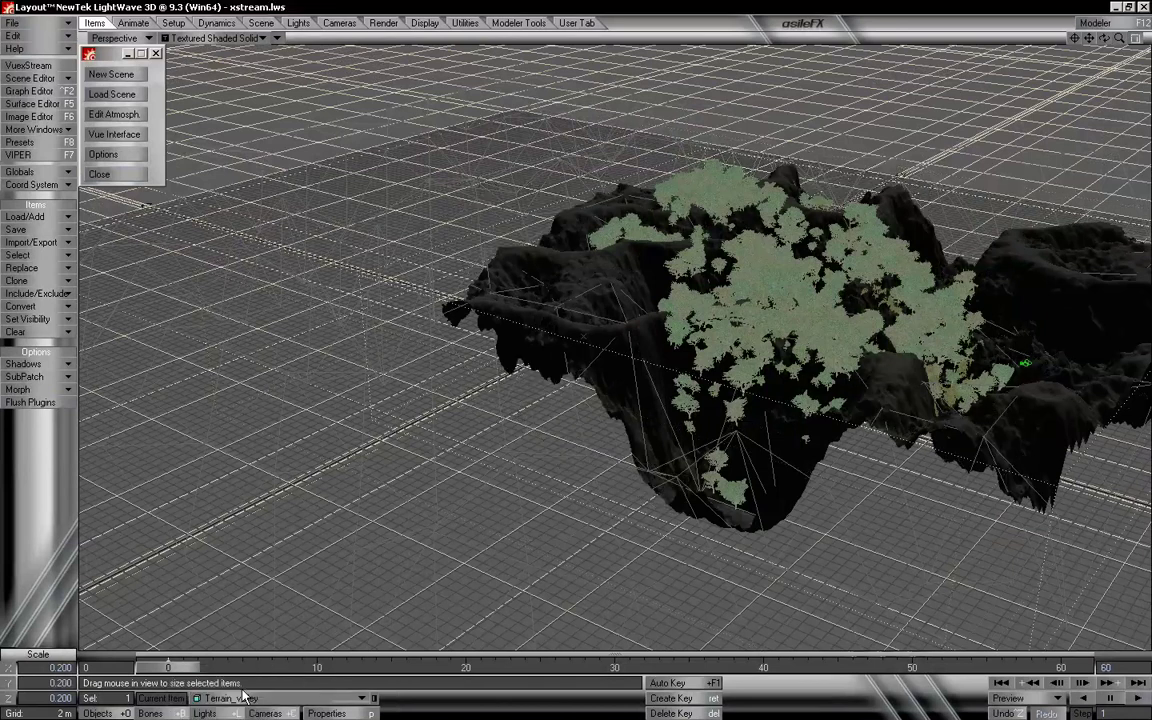
pyautogui.click(278, 698)
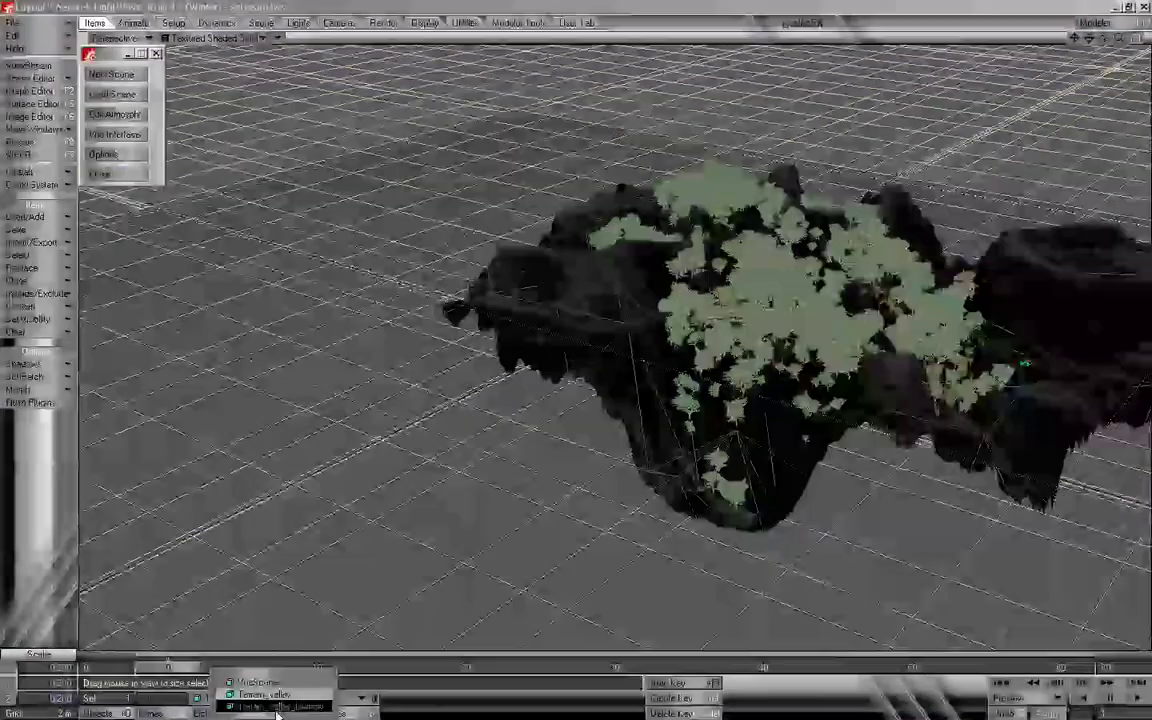
pyautogui.click(278, 708)
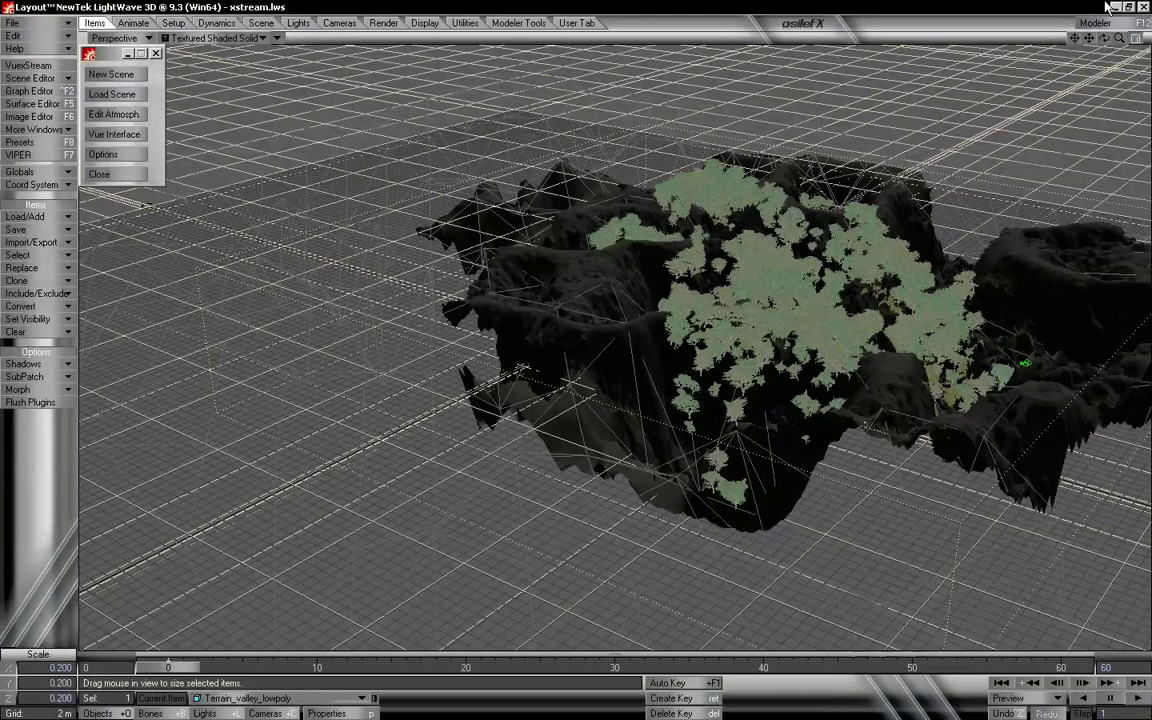
pyautogui.moveTo(1105, 40); pyautogui.dragTo(1084, 66)
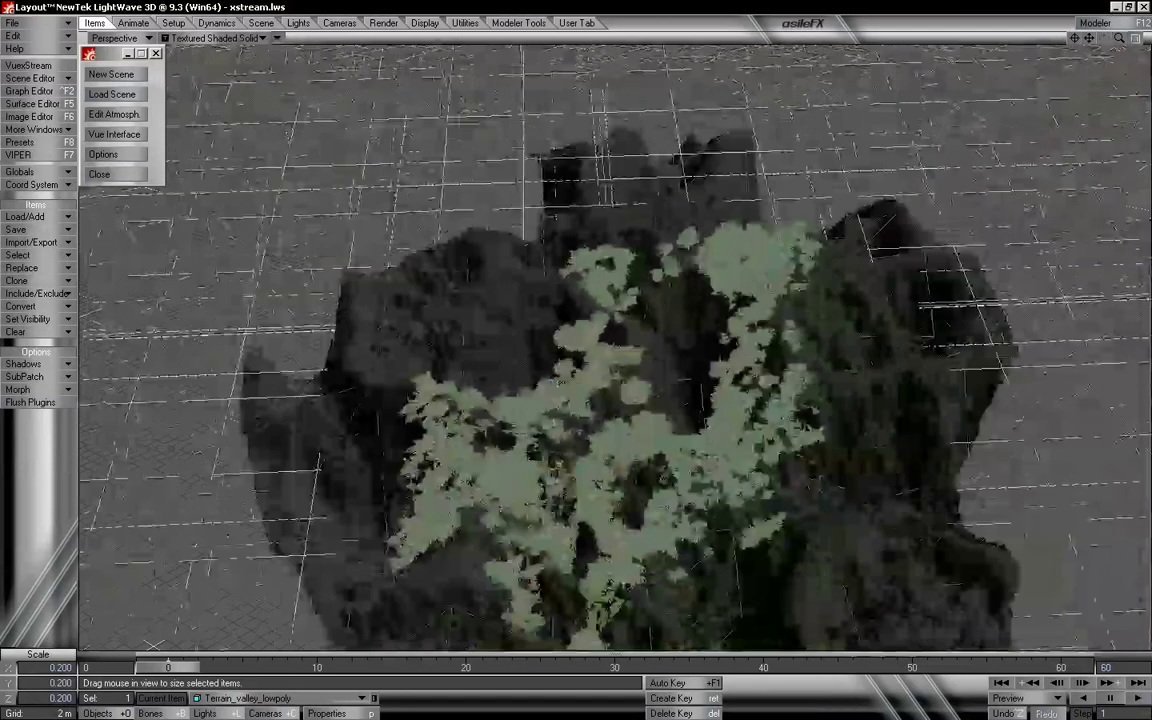
# Switch to Modeler and delete the lassoed polygons of Terrain_valley_lowpoly above the X axis line in the Top view.
pyautogui.hotkey('alt', 'Tab')
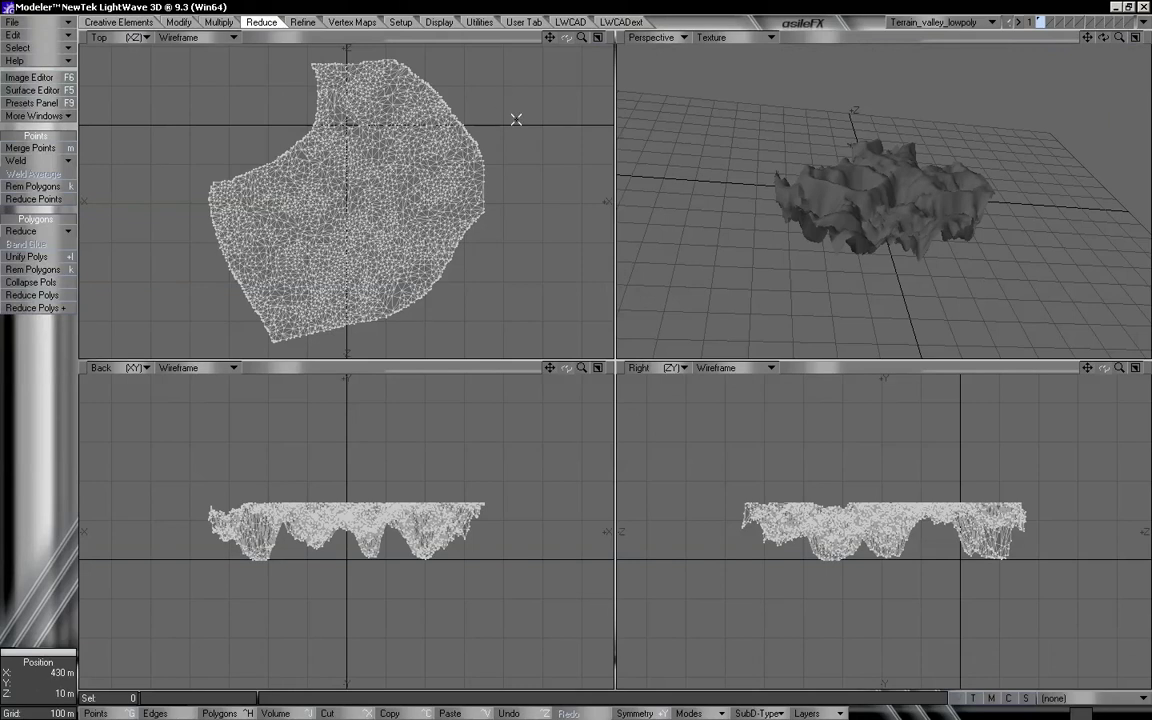
pyautogui.hotkey('ctrl', 'g')
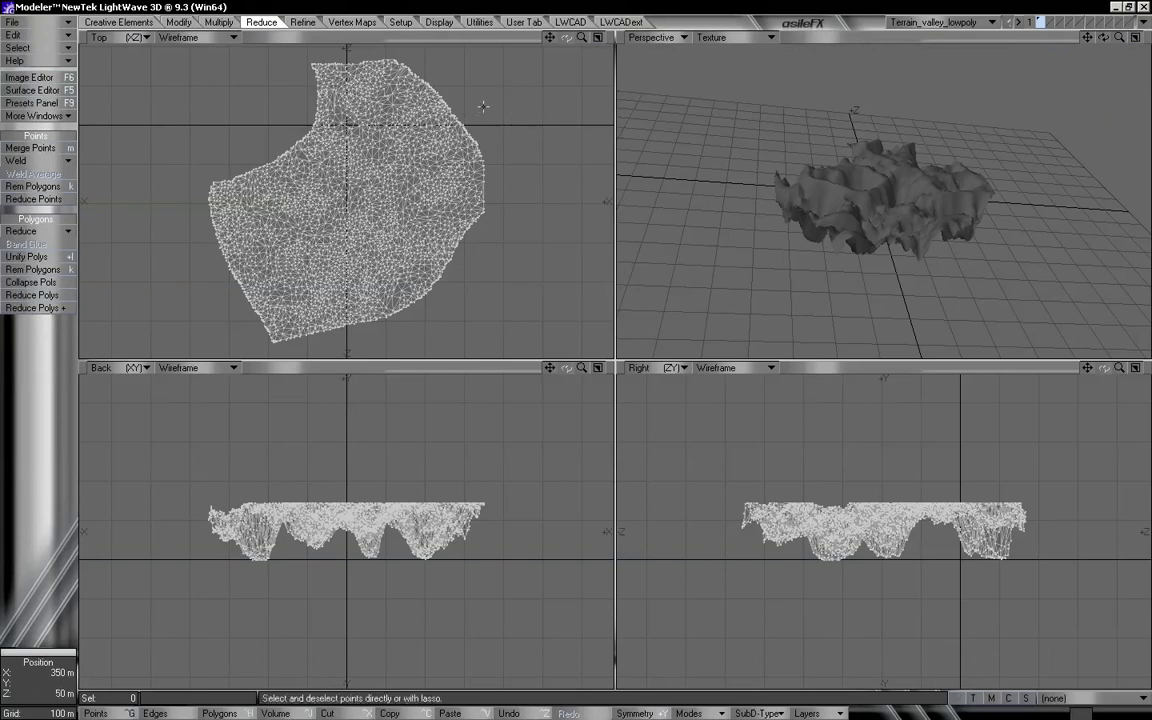
pyautogui.click(220, 713)
pyautogui.moveTo(478, 64)
pyautogui.mouseDown(button='right')
pyautogui.moveTo(224, 3)
pyautogui.moveTo(276, 123)
pyautogui.mouseUp(button='right')
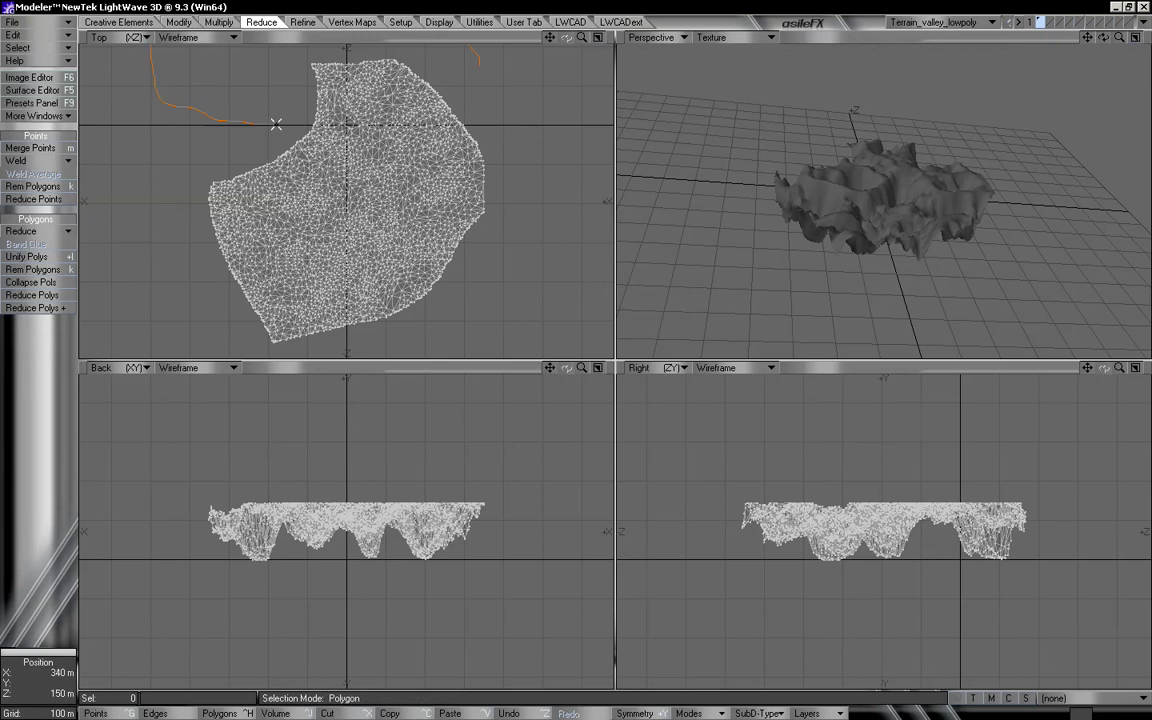
pyautogui.moveTo(483, 157); pyautogui.dragTo(500, 58, button='right')
pyautogui.press('Delete')
# Lasso and delete the polygons along the left side of the low-poly terrain in the Top view.
pyautogui.moveTo(255, 143)
pyautogui.mouseDown(button='right')
pyautogui.moveTo(155, 208)
pyautogui.moveTo(253, 412)
pyautogui.mouseUp(button='right')
pyautogui.moveTo(265, 137); pyautogui.dragTo(262, 134, button='right')
pyautogui.press('Delete')
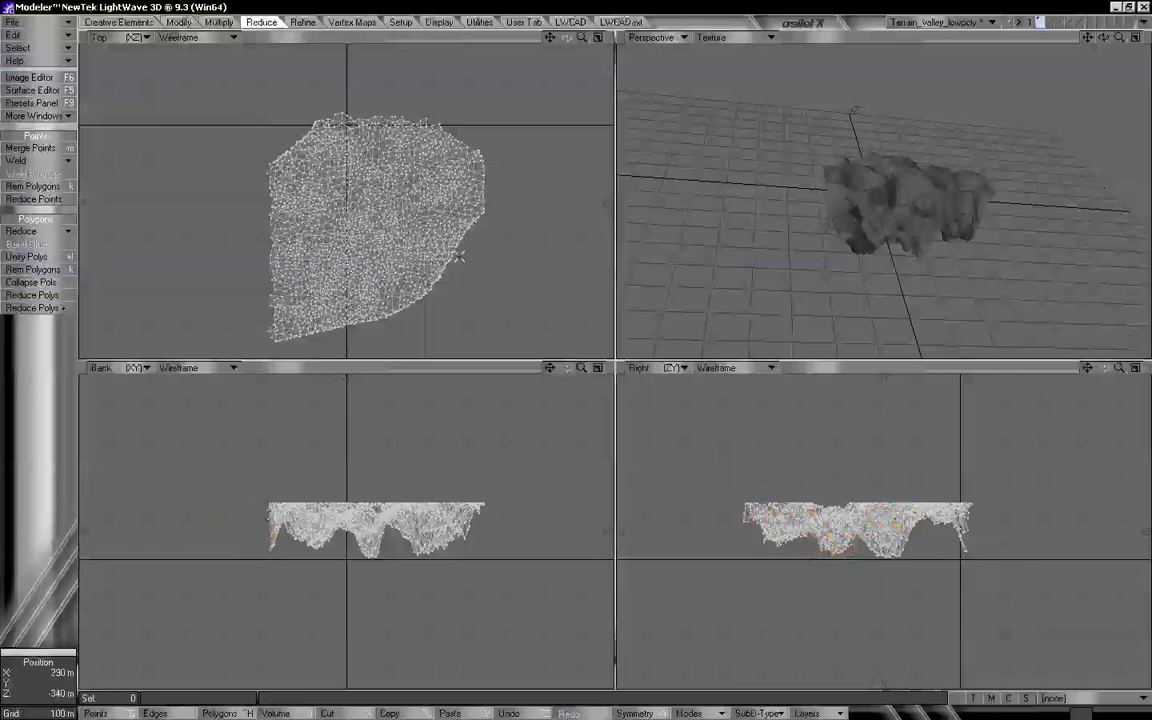
# Return to Layout, raise Terrain_valley_lowpoly to 10.9344 m on Y over the dense terrain, and undo the move.
pyautogui.hotkey('alt', 'Tab')
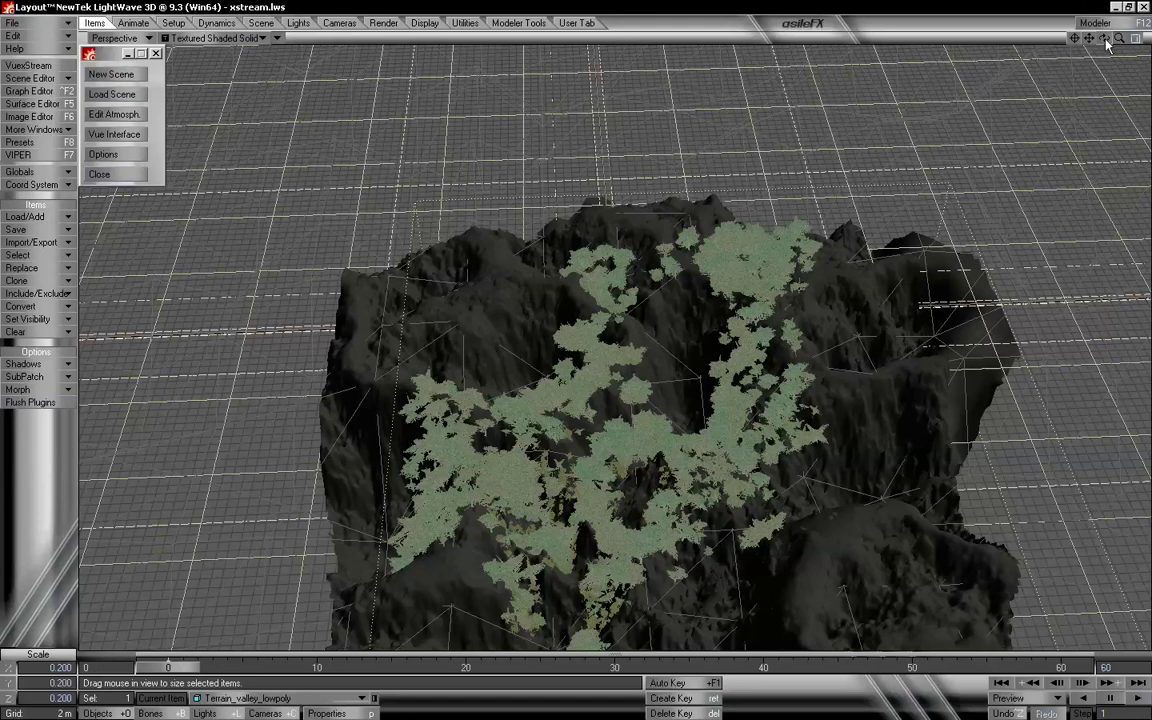
pyautogui.moveTo(1105, 39); pyautogui.dragTo(1089, 0)
pyautogui.press('y')
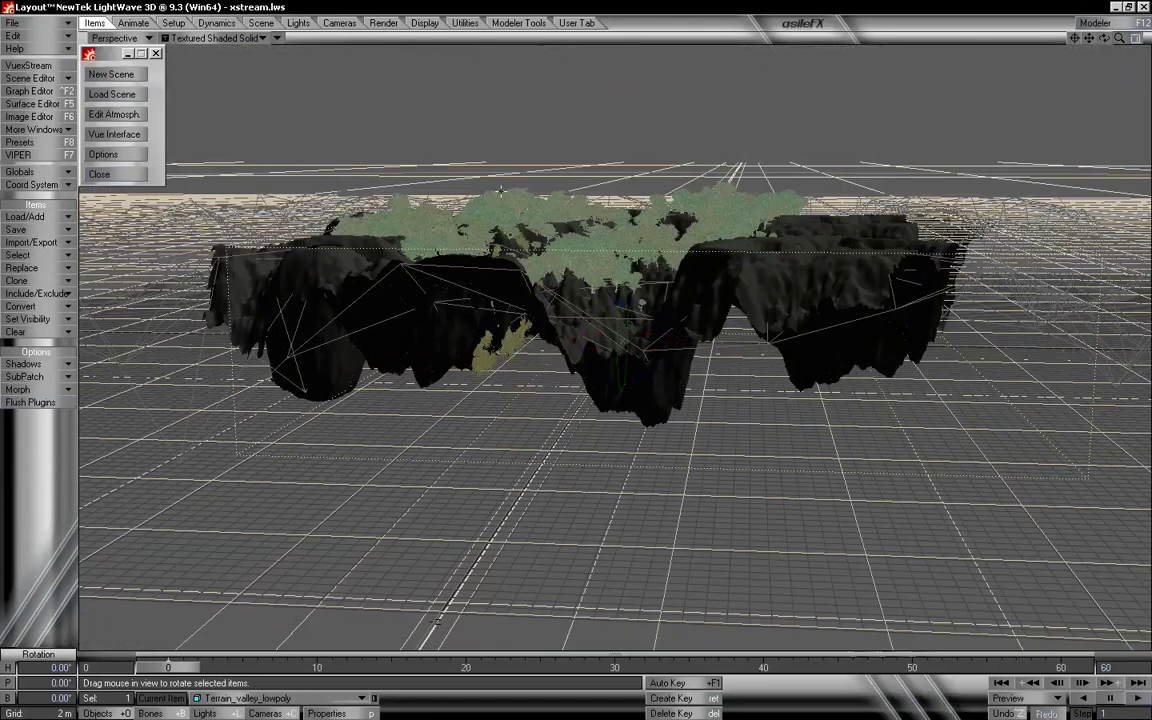
pyautogui.press('t')
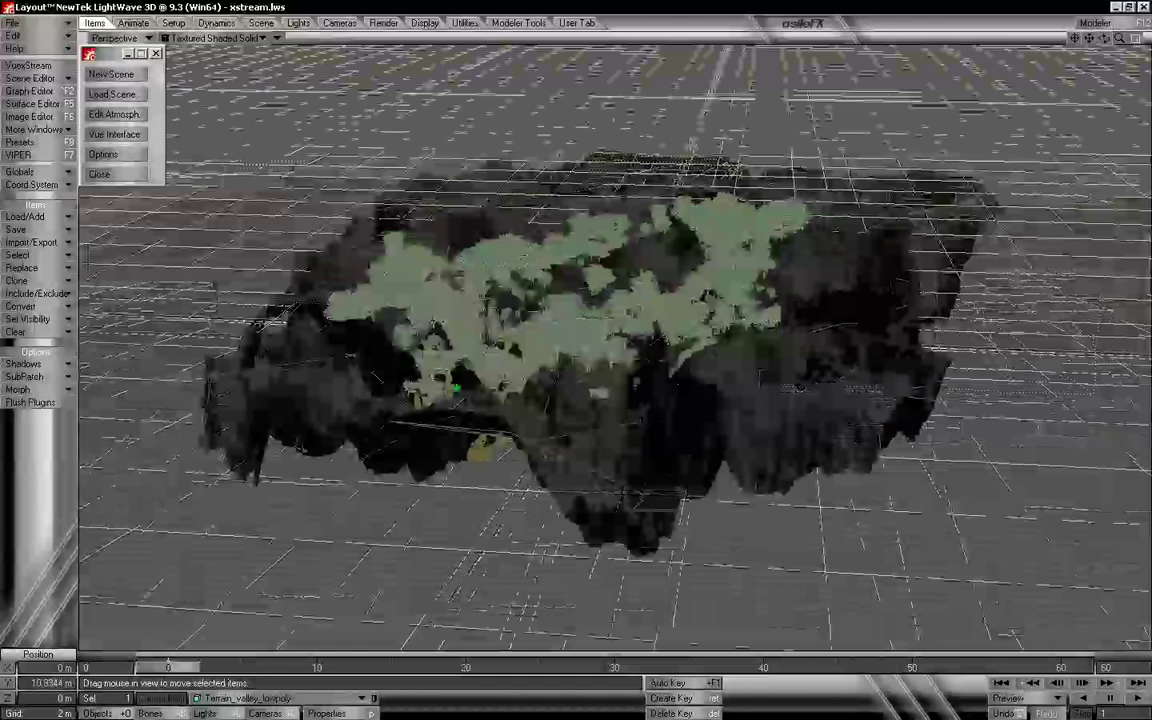
pyautogui.moveTo(1104, 38); pyautogui.dragTo(1105, 95)
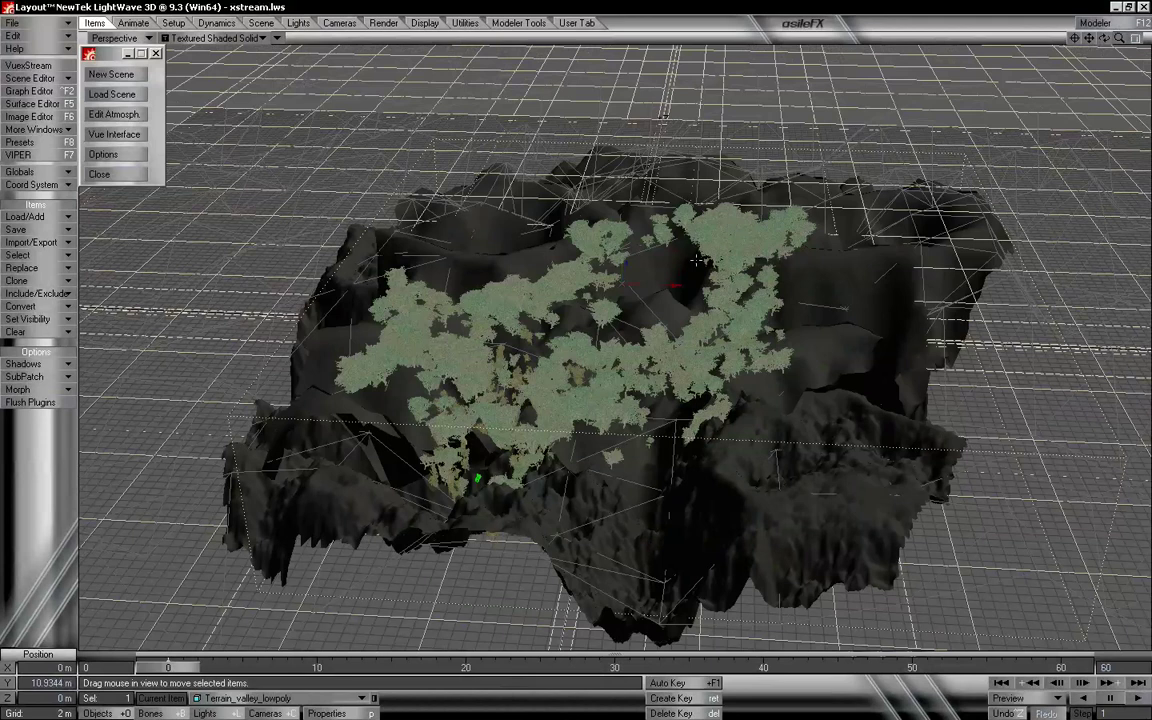
pyautogui.hotkey('ctrl', 'z')
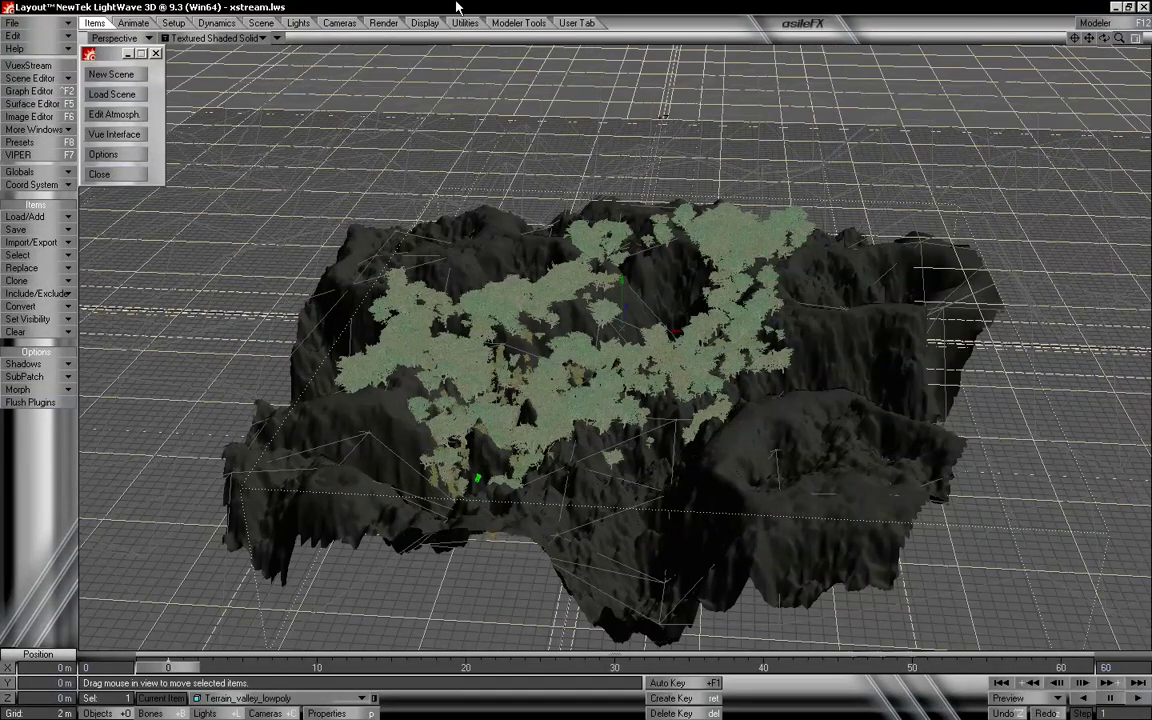
# Check the terrain and vegetation through the camera and return to the Perspective view.
pyautogui.click(103, 38)
pyautogui.click(118, 60)
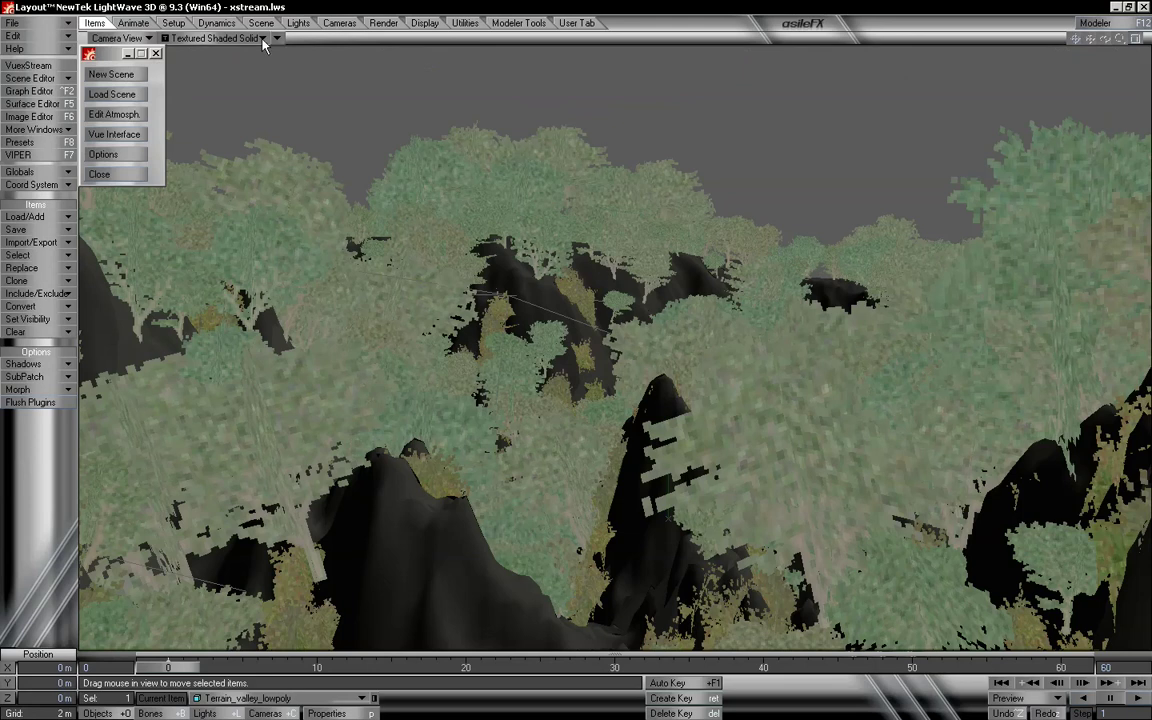
pyautogui.click(103, 38)
pyautogui.click(125, 108)
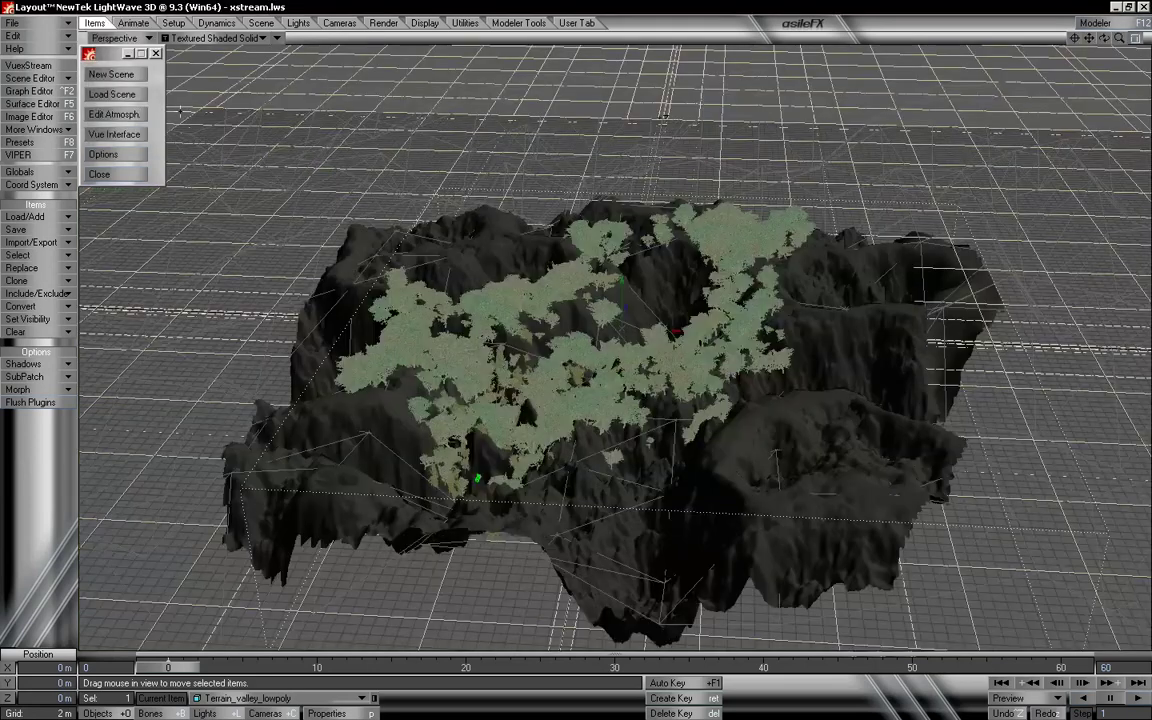